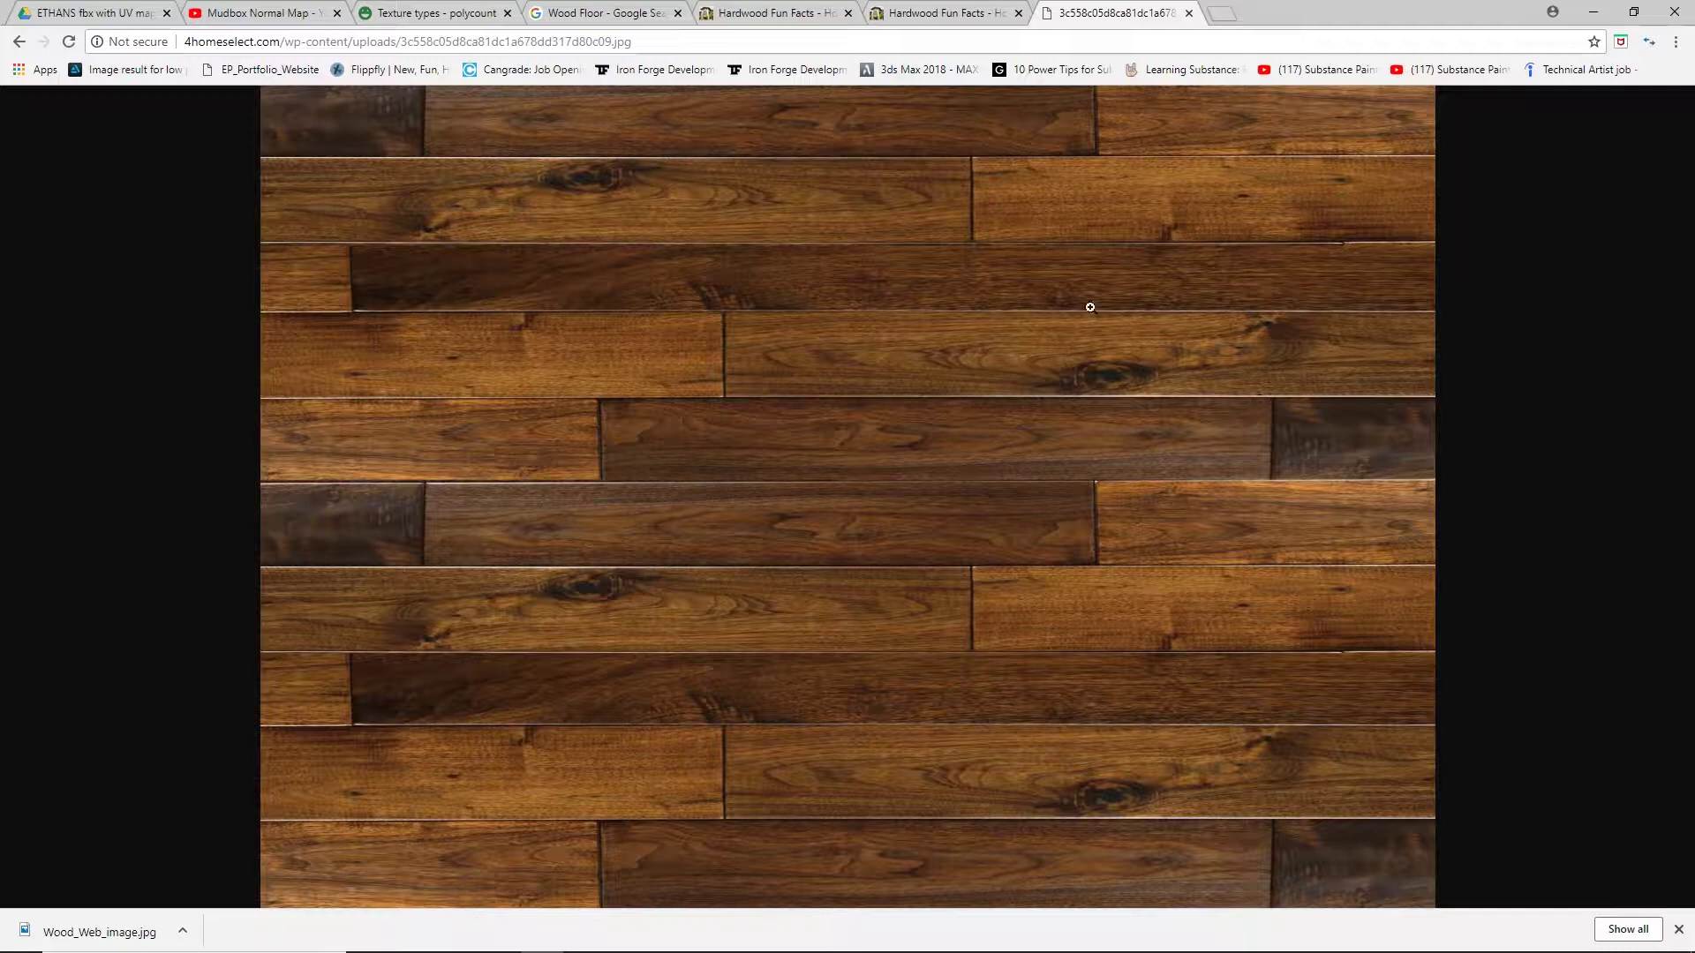
- Copy the wood floor image from the browser and switch to Photoshop
right_click(881, 356)
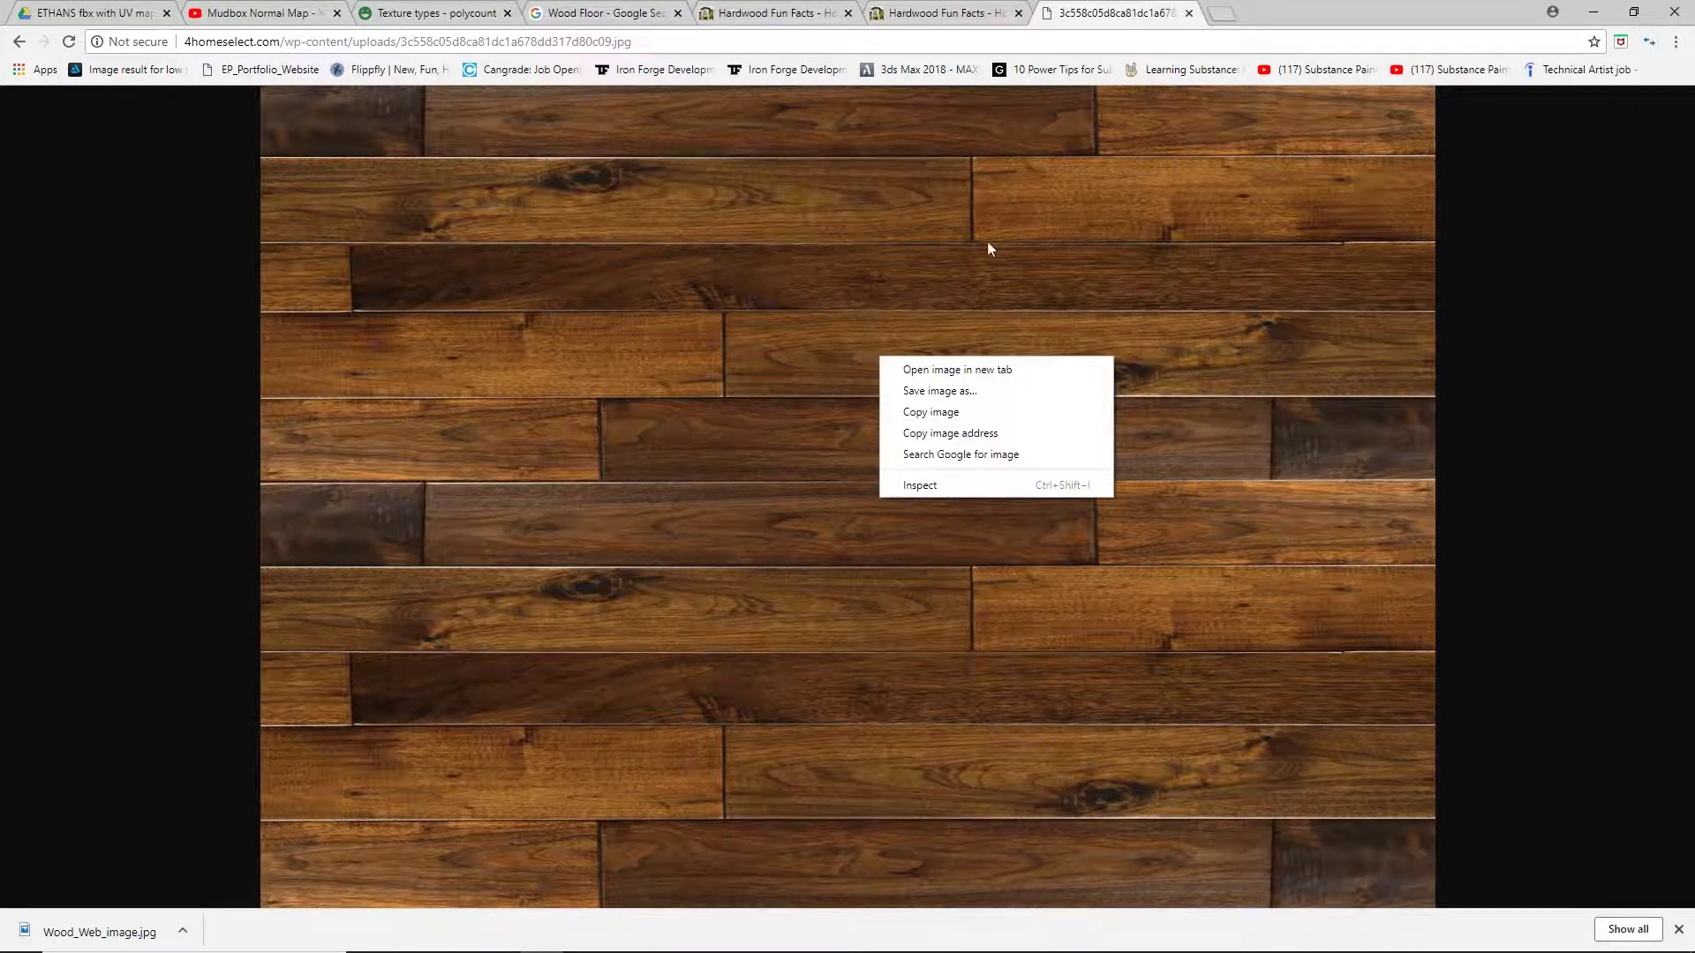
left_click(930, 412)
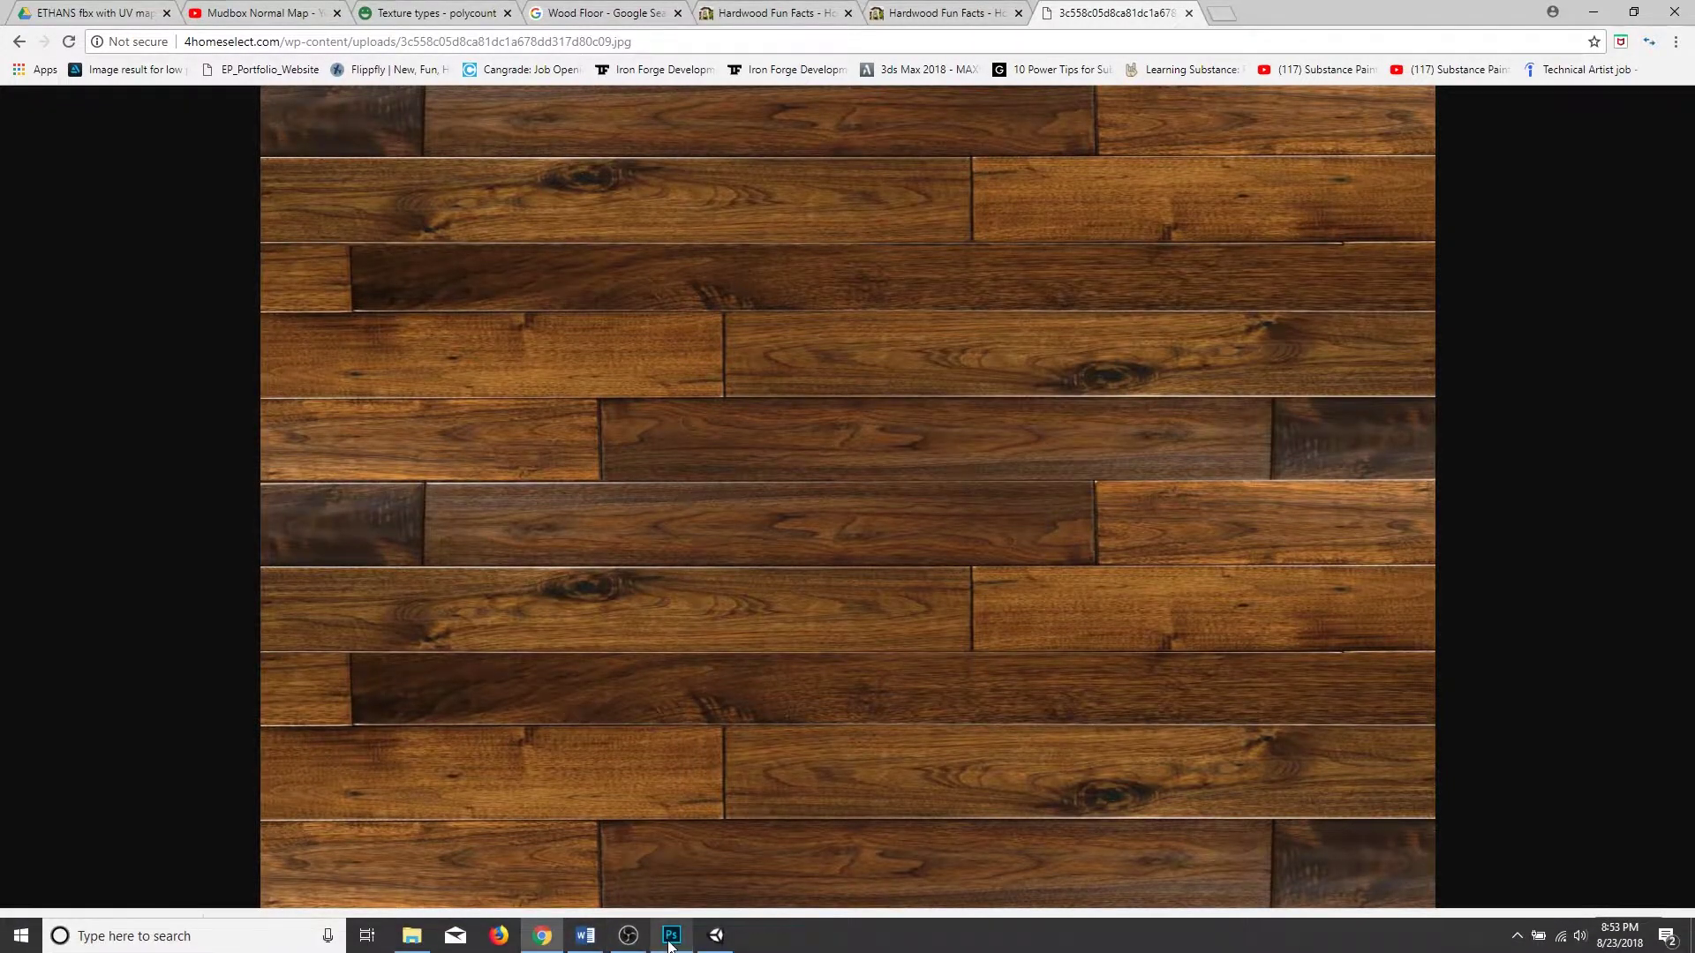
left_click(670, 938)
- Create a new document 1024 pixels wide and 1024 pixels high
left_click(99, 293)
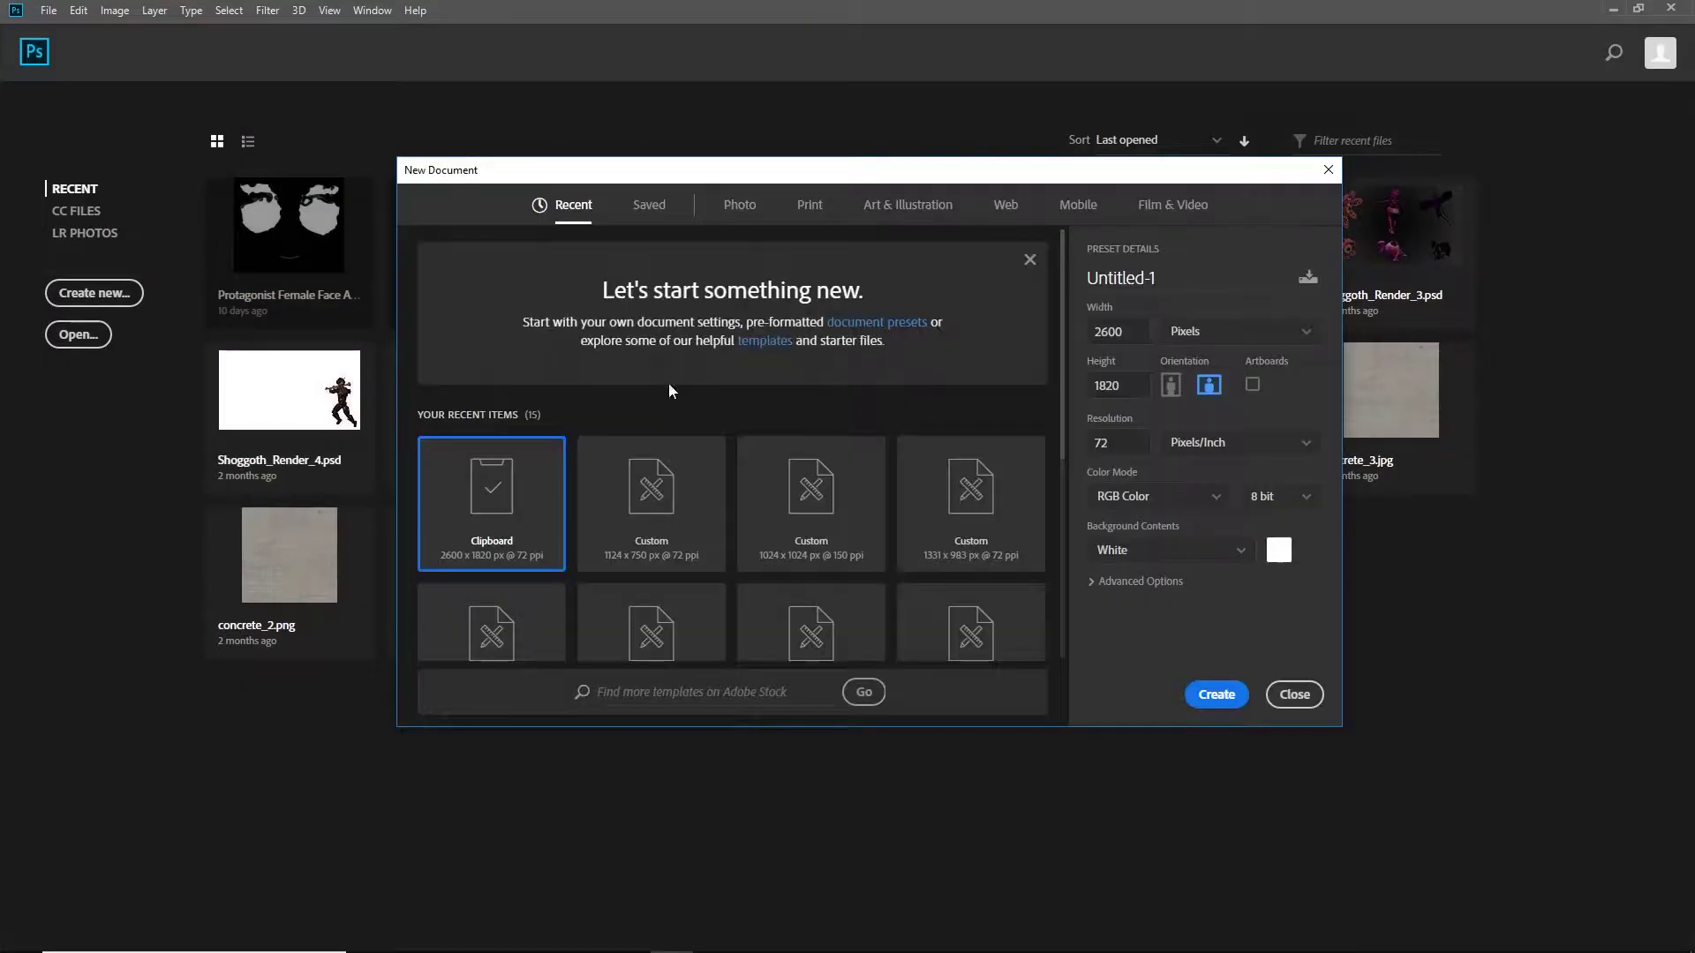
double_click(1116, 340)
type("1024")
double_click(1119, 386)
type("1024")
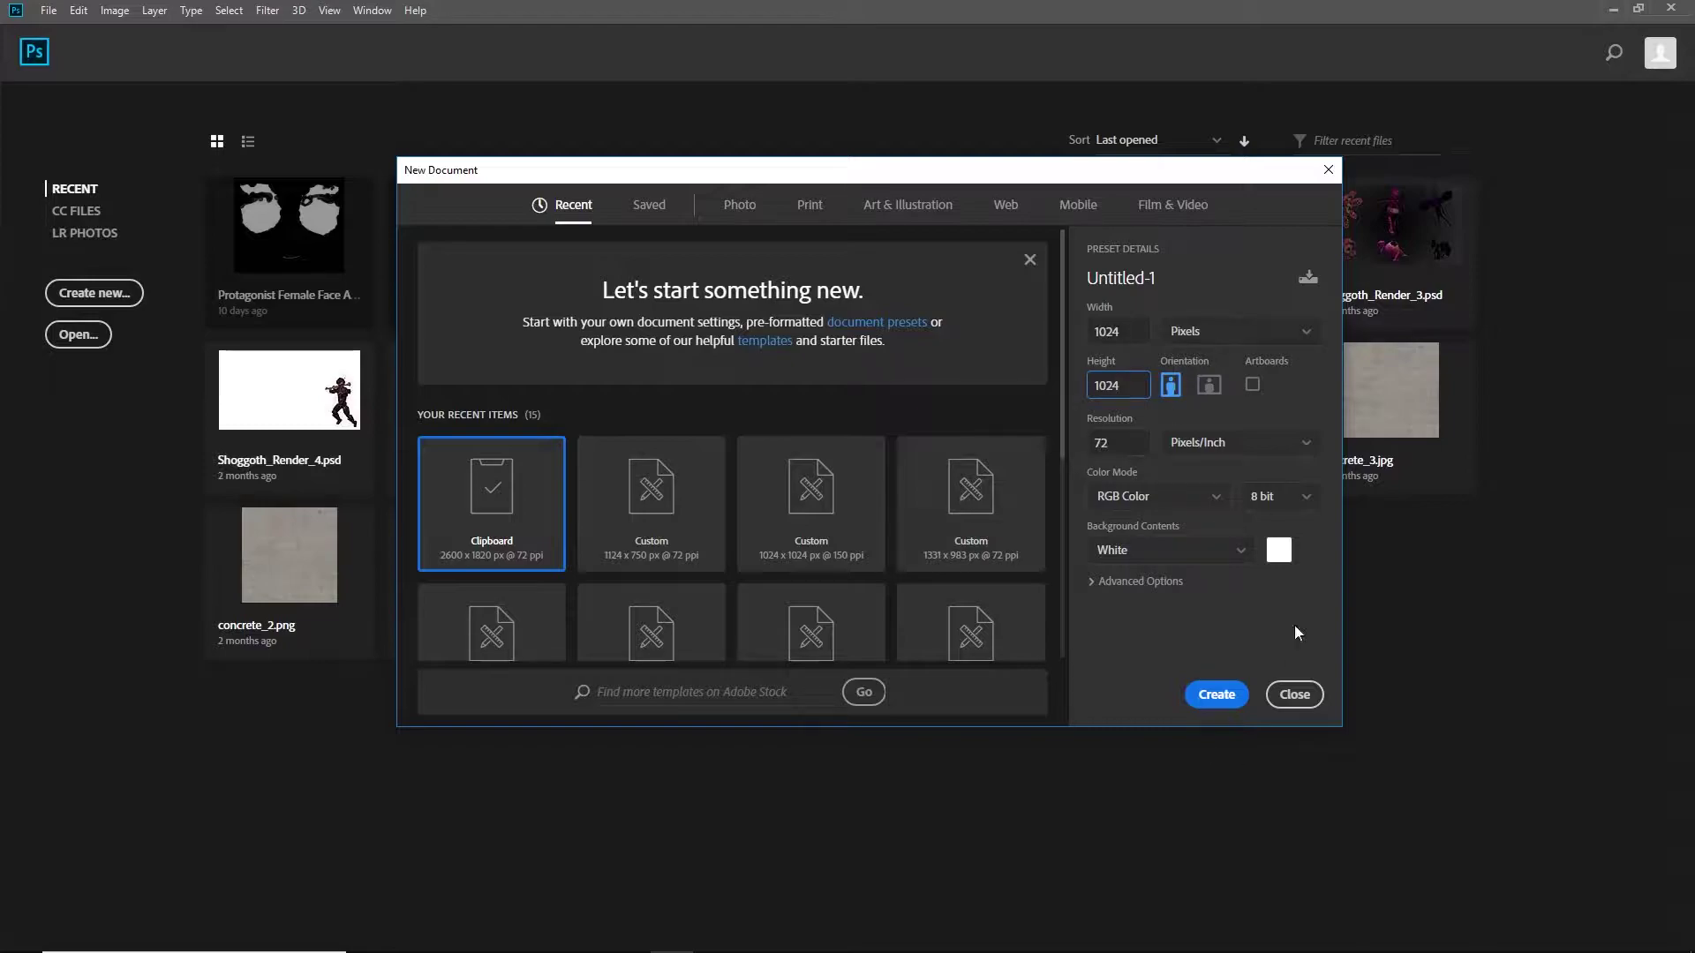
left_click(1197, 700)
- Paste the copied wood image and scale it to about 73% width and 69% height, covering the whole canvas
key("ctrl+v")
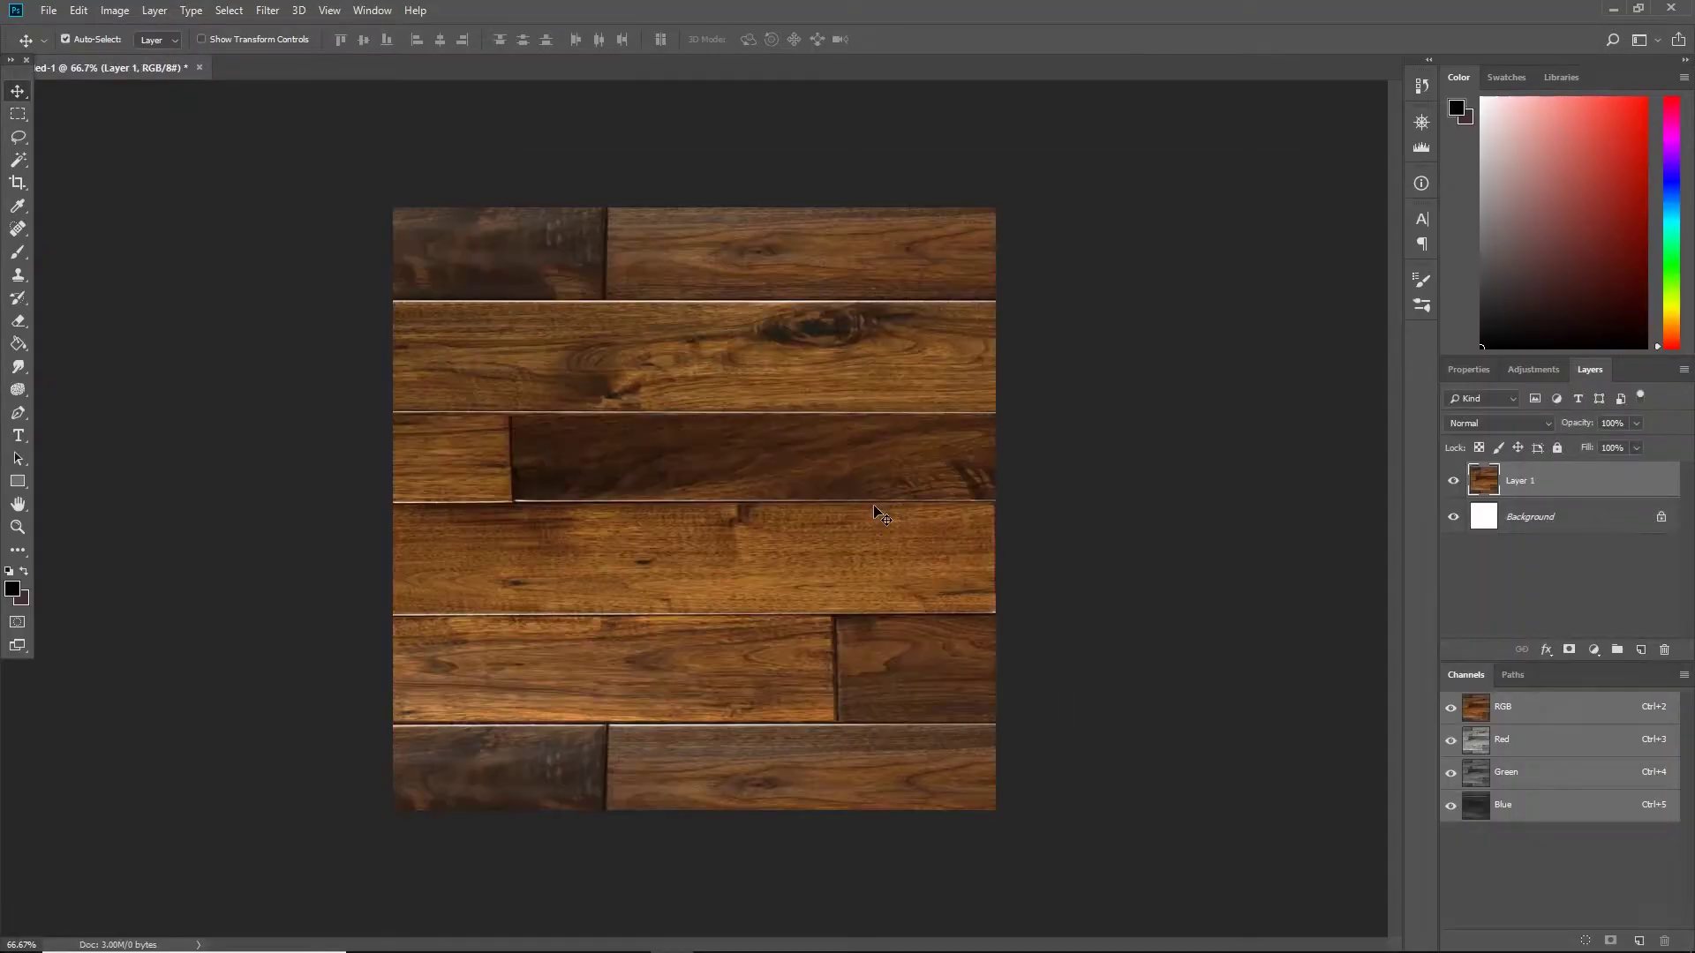
key("ctrl+t")
left_click_drag(393, 208, 1000, 633)
left_click_drag(1098, 748, 493, 313)
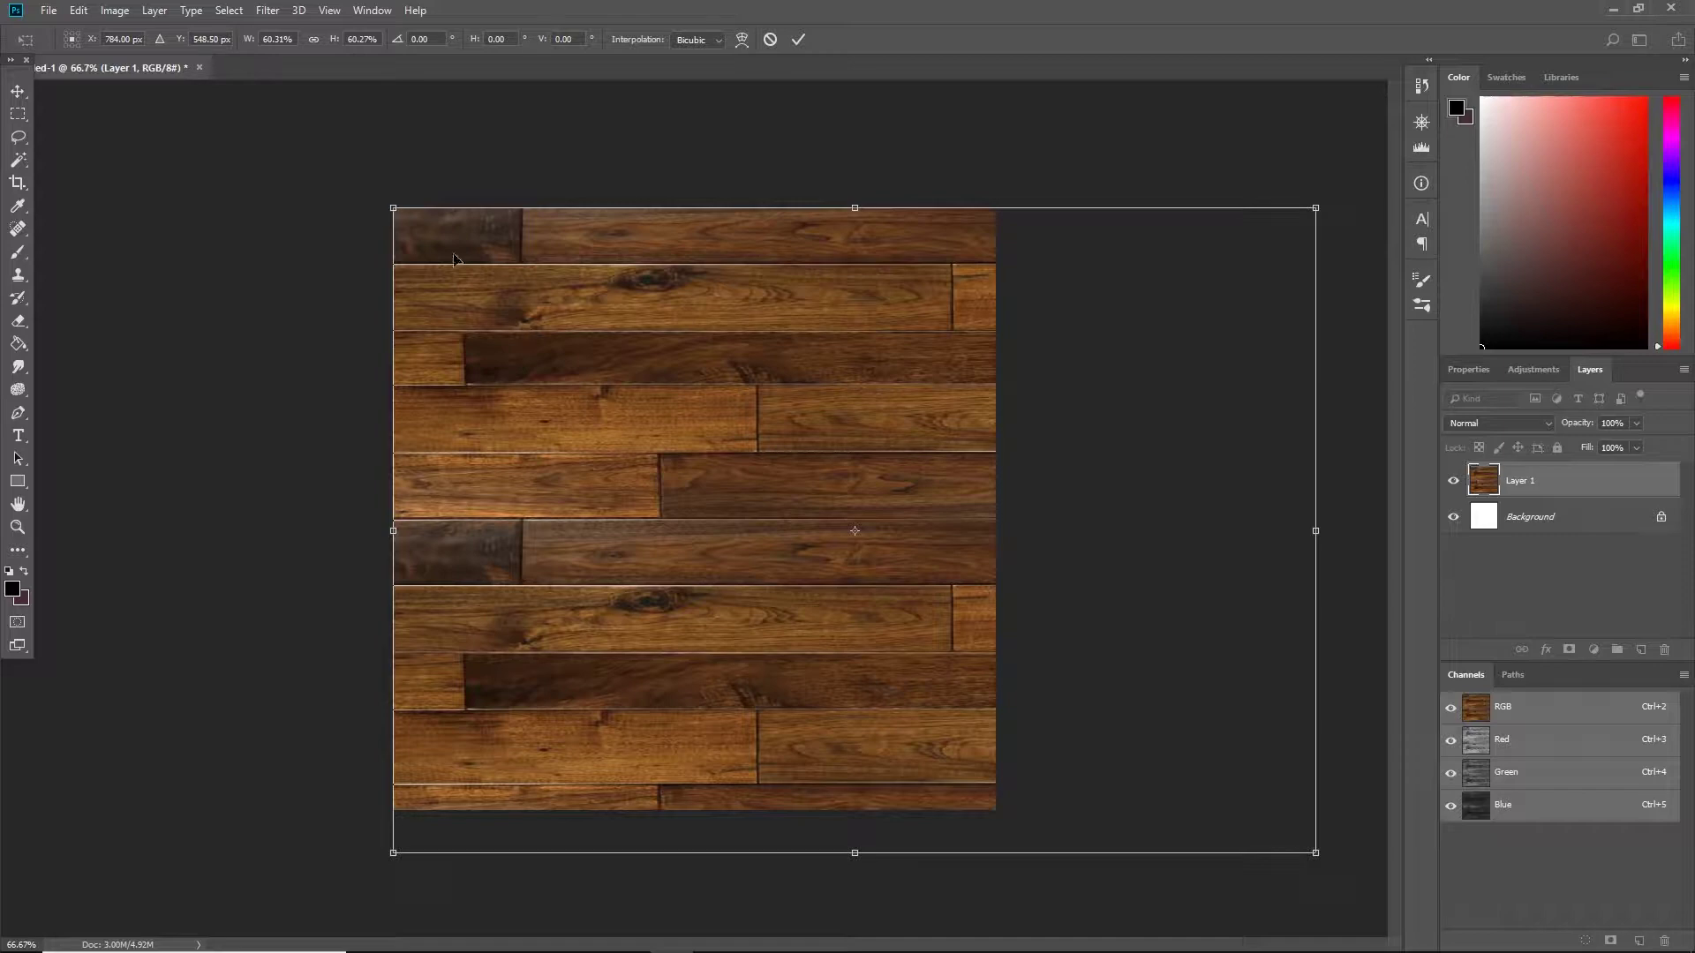
left_click_drag(383, 208, 612, 368)
left_click_drag(728, 503, 503, 345)
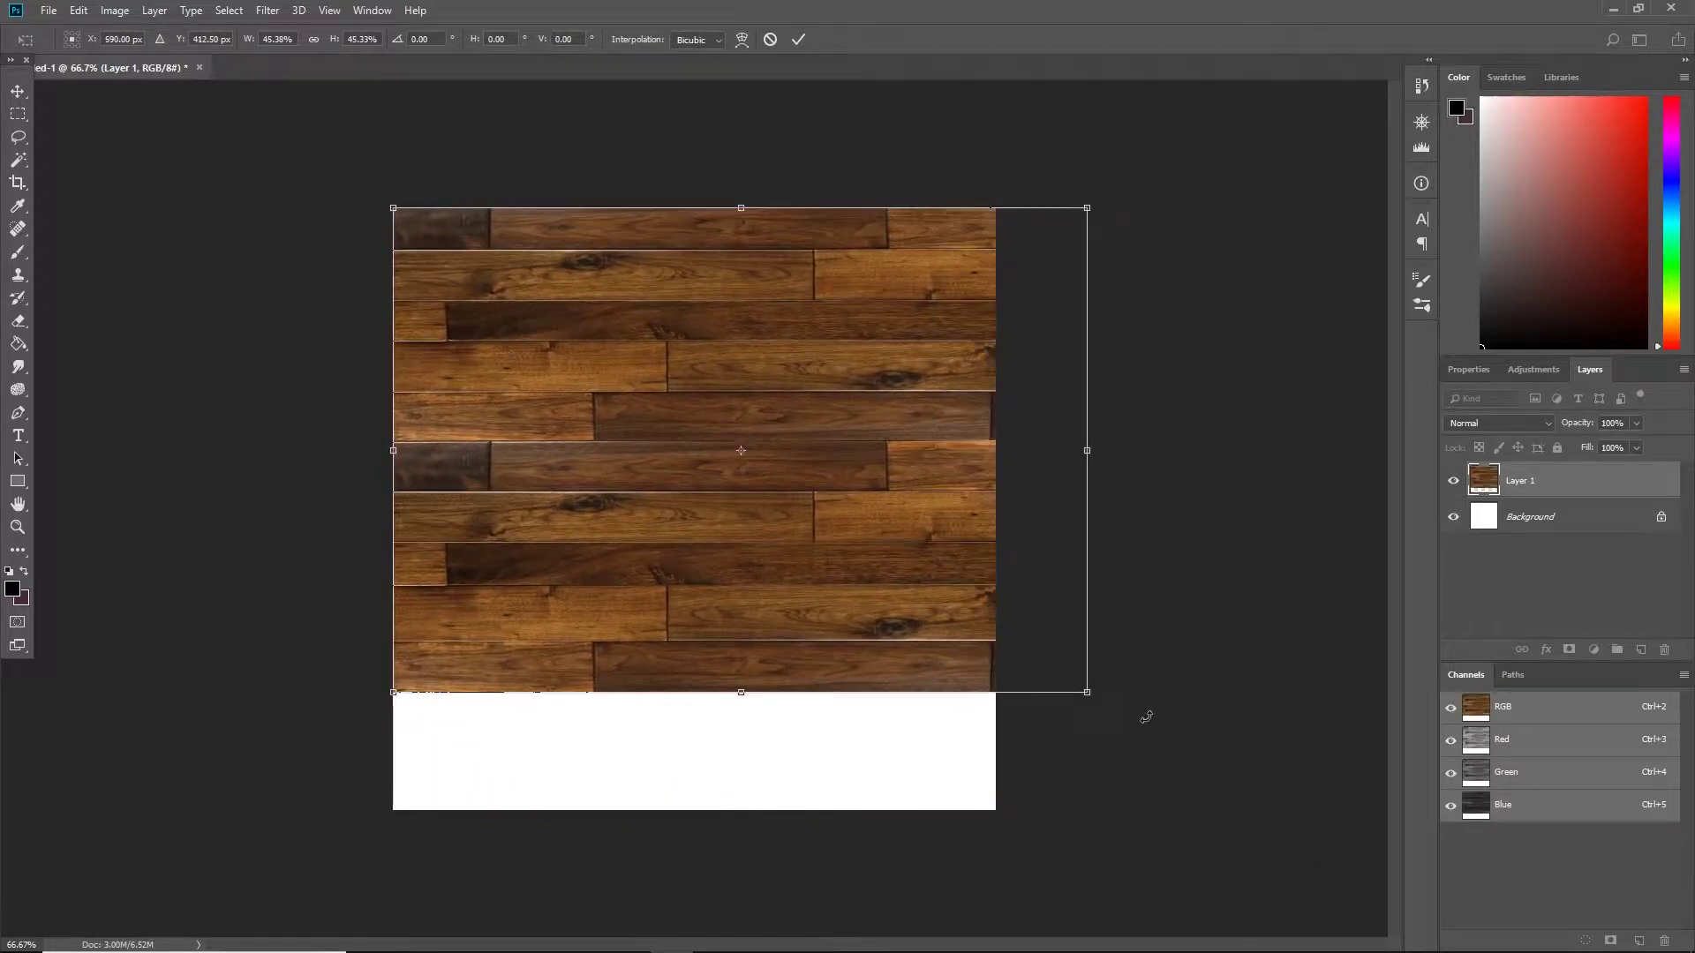
left_click_drag(1084, 699, 1221, 863)
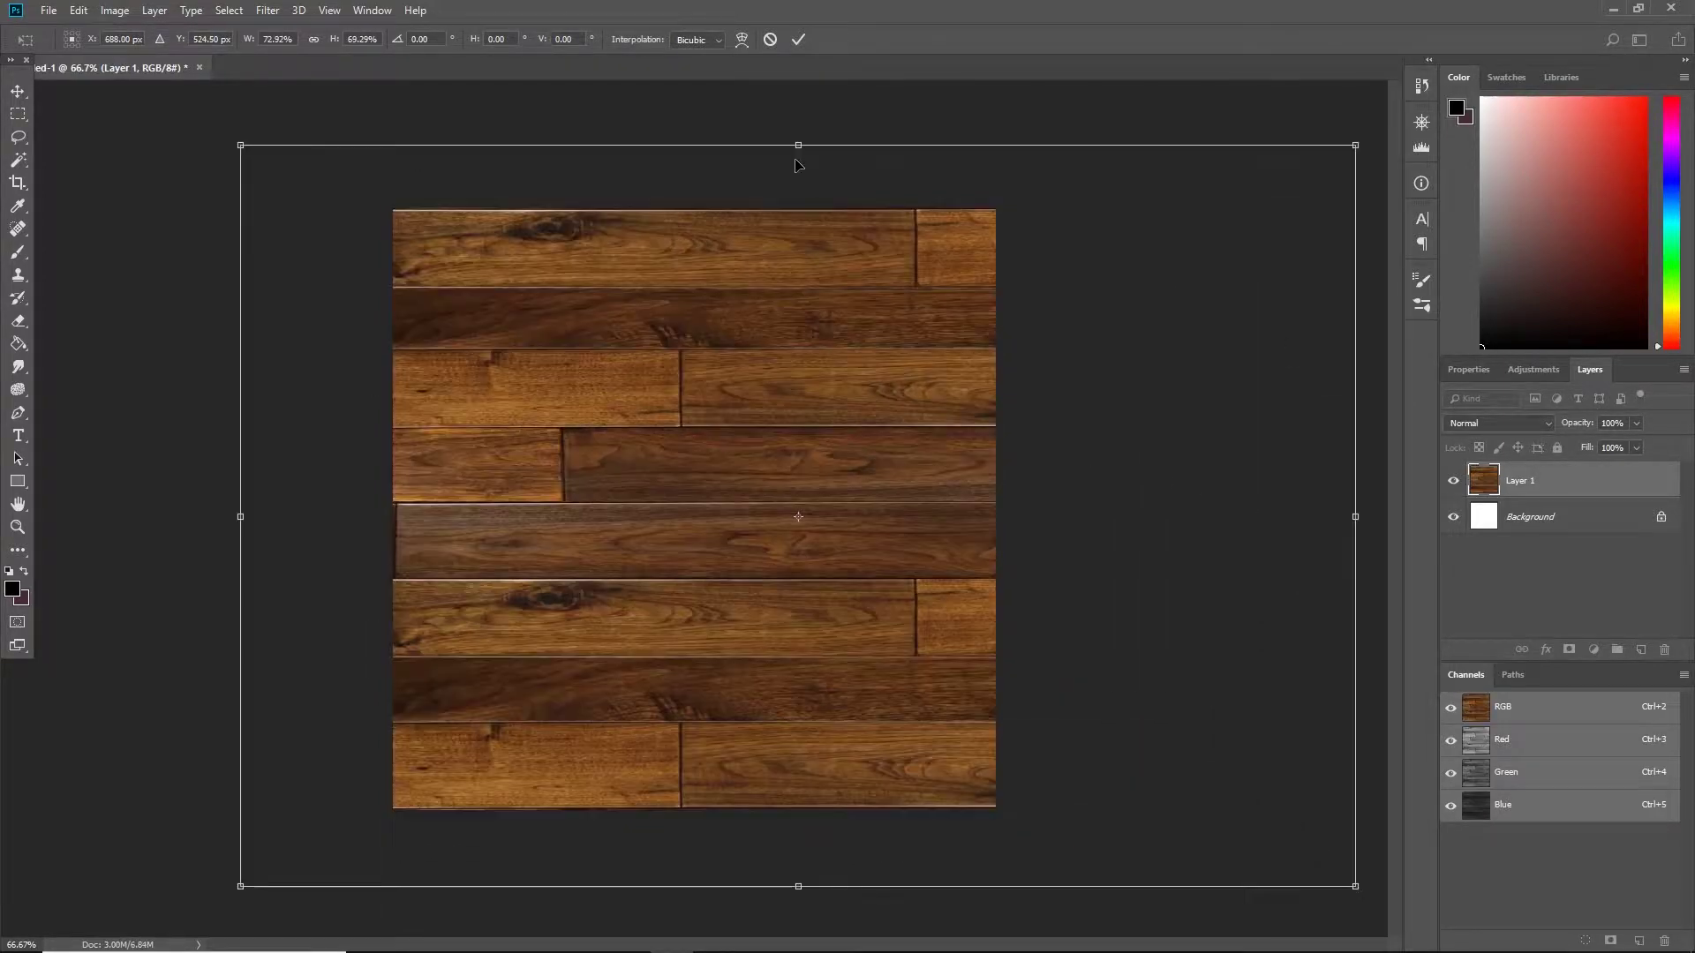
- Nudge the scaled wood image right and down to X 724 px, Y 526.5 px, and apply the transform
key("Right")
key("Right")
key("Right")
key("Right")
key("Right")
key("Right")
key("Right")
key("Right")
key("Right")
key("Right")
key("Right")
key("Right")
key("Right")
key("Right")
key("Right")
key("Right")
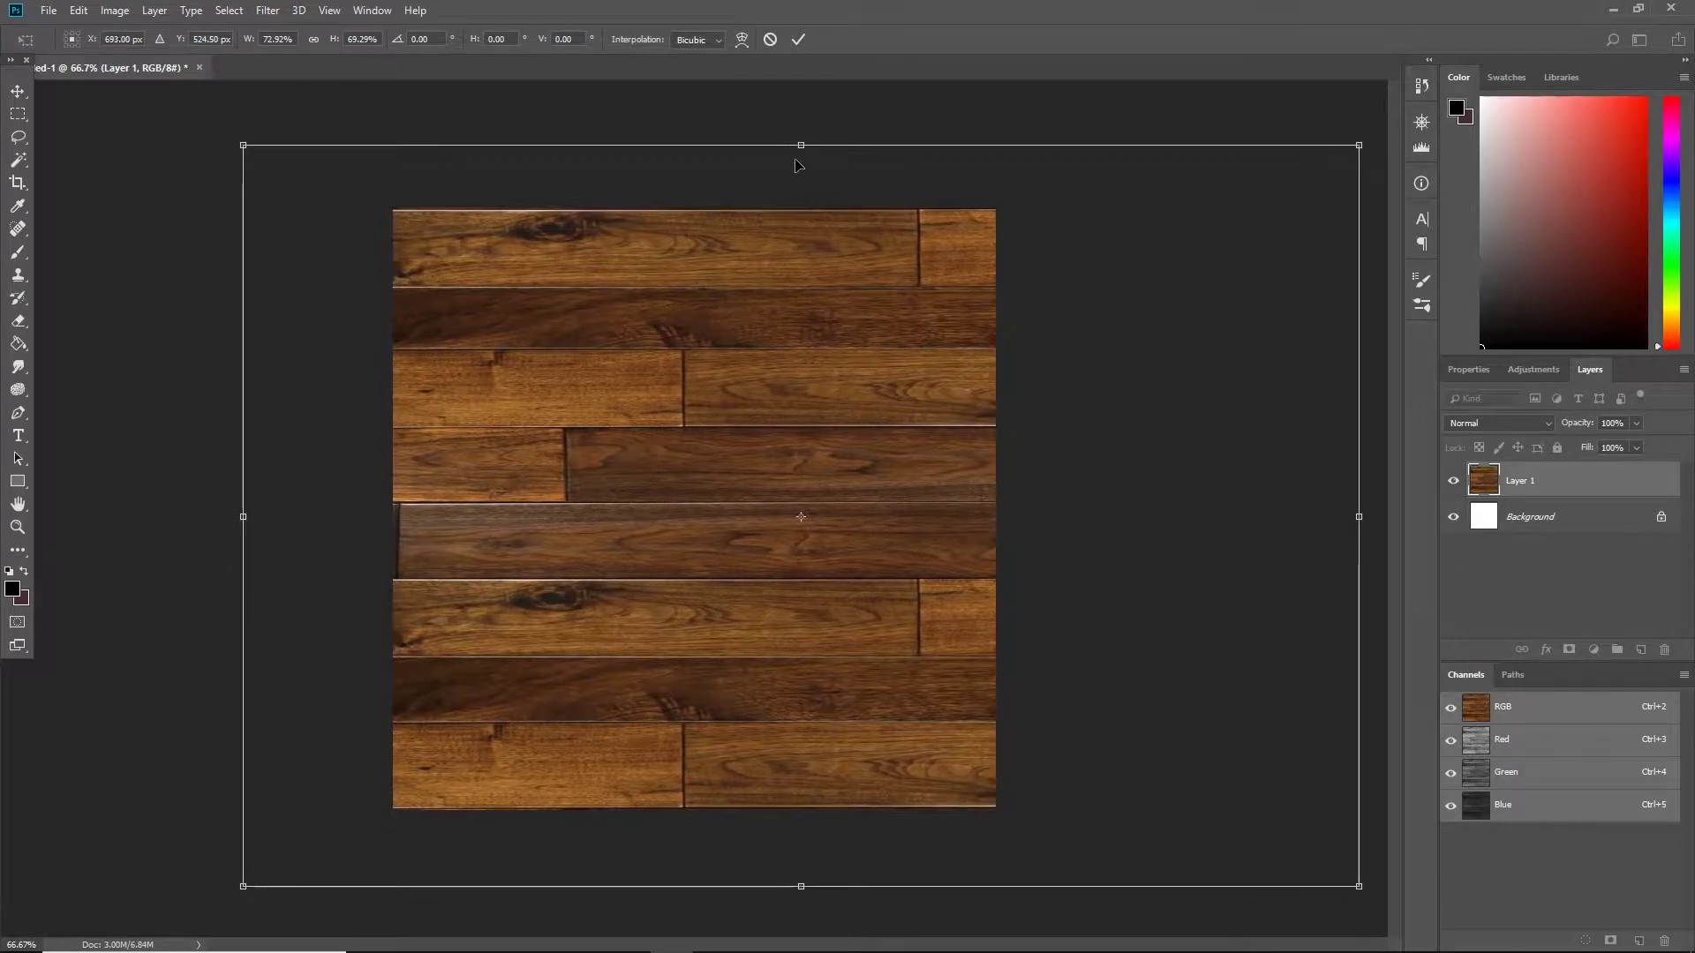
key("Right")
key("Right")
key("Right")
key("Right")
key("Right")
key("Right")
key("Right")
key("Right")
key("Right")
key("Right")
key("Right")
key("Right")
key("Right")
key("Right")
key("Right")
key("Right")
key("Right")
key("Right")
key("Right")
key("Right")
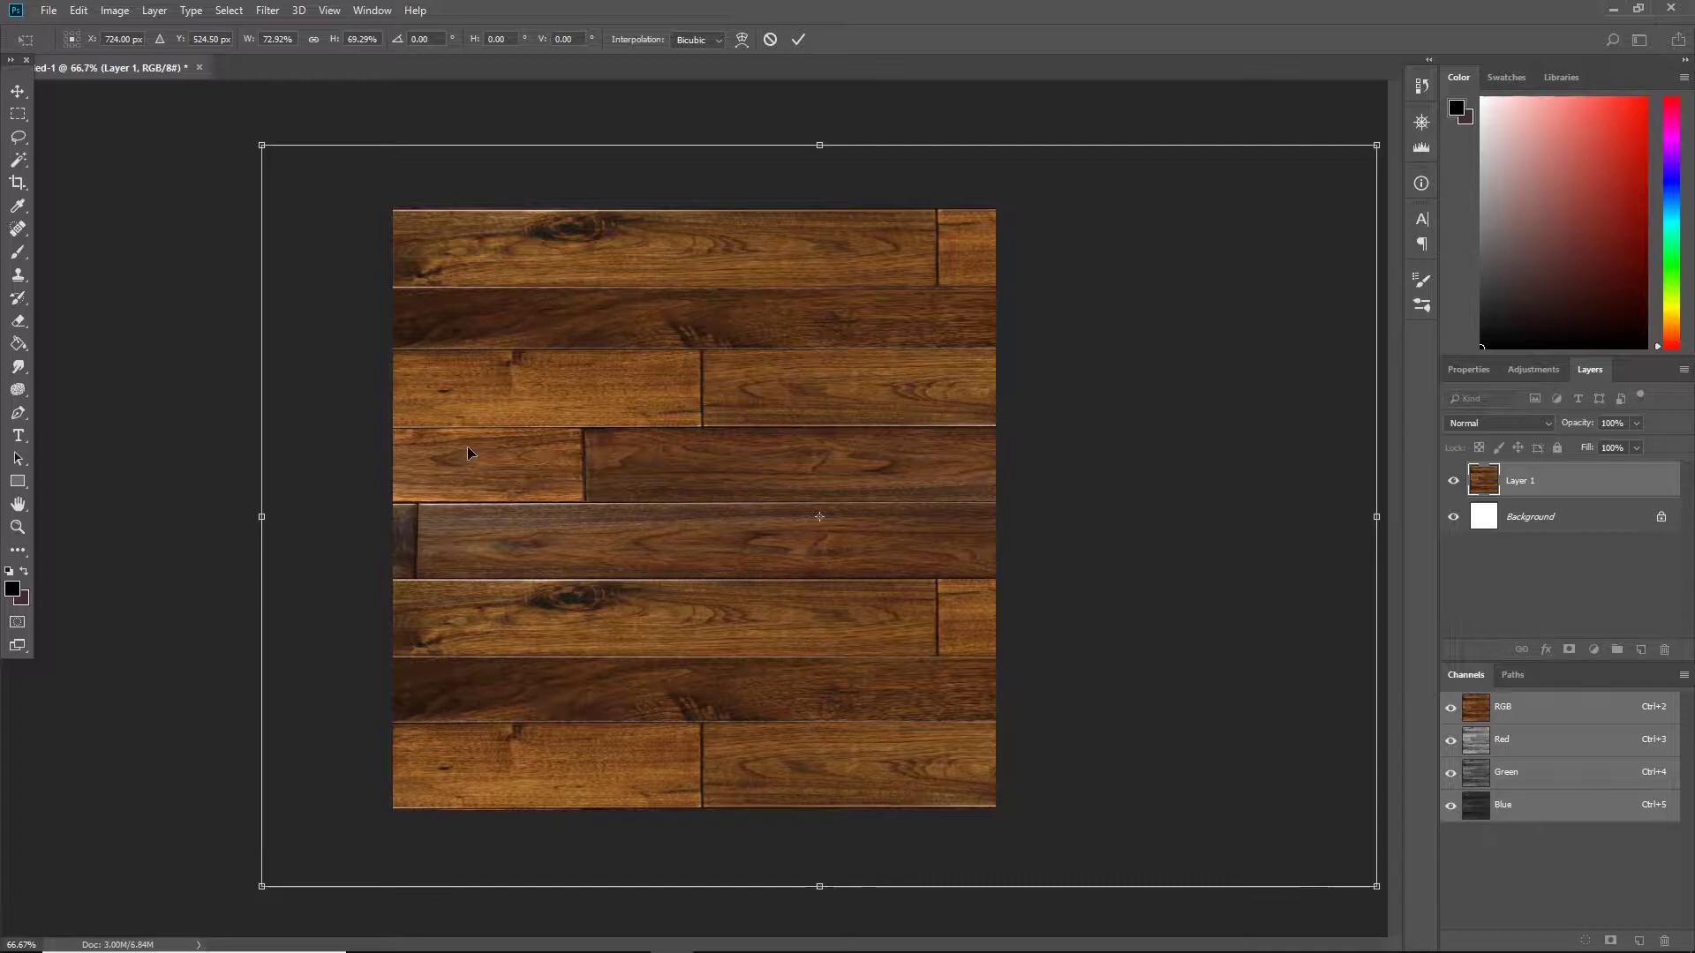
key("Down")
key("Down")
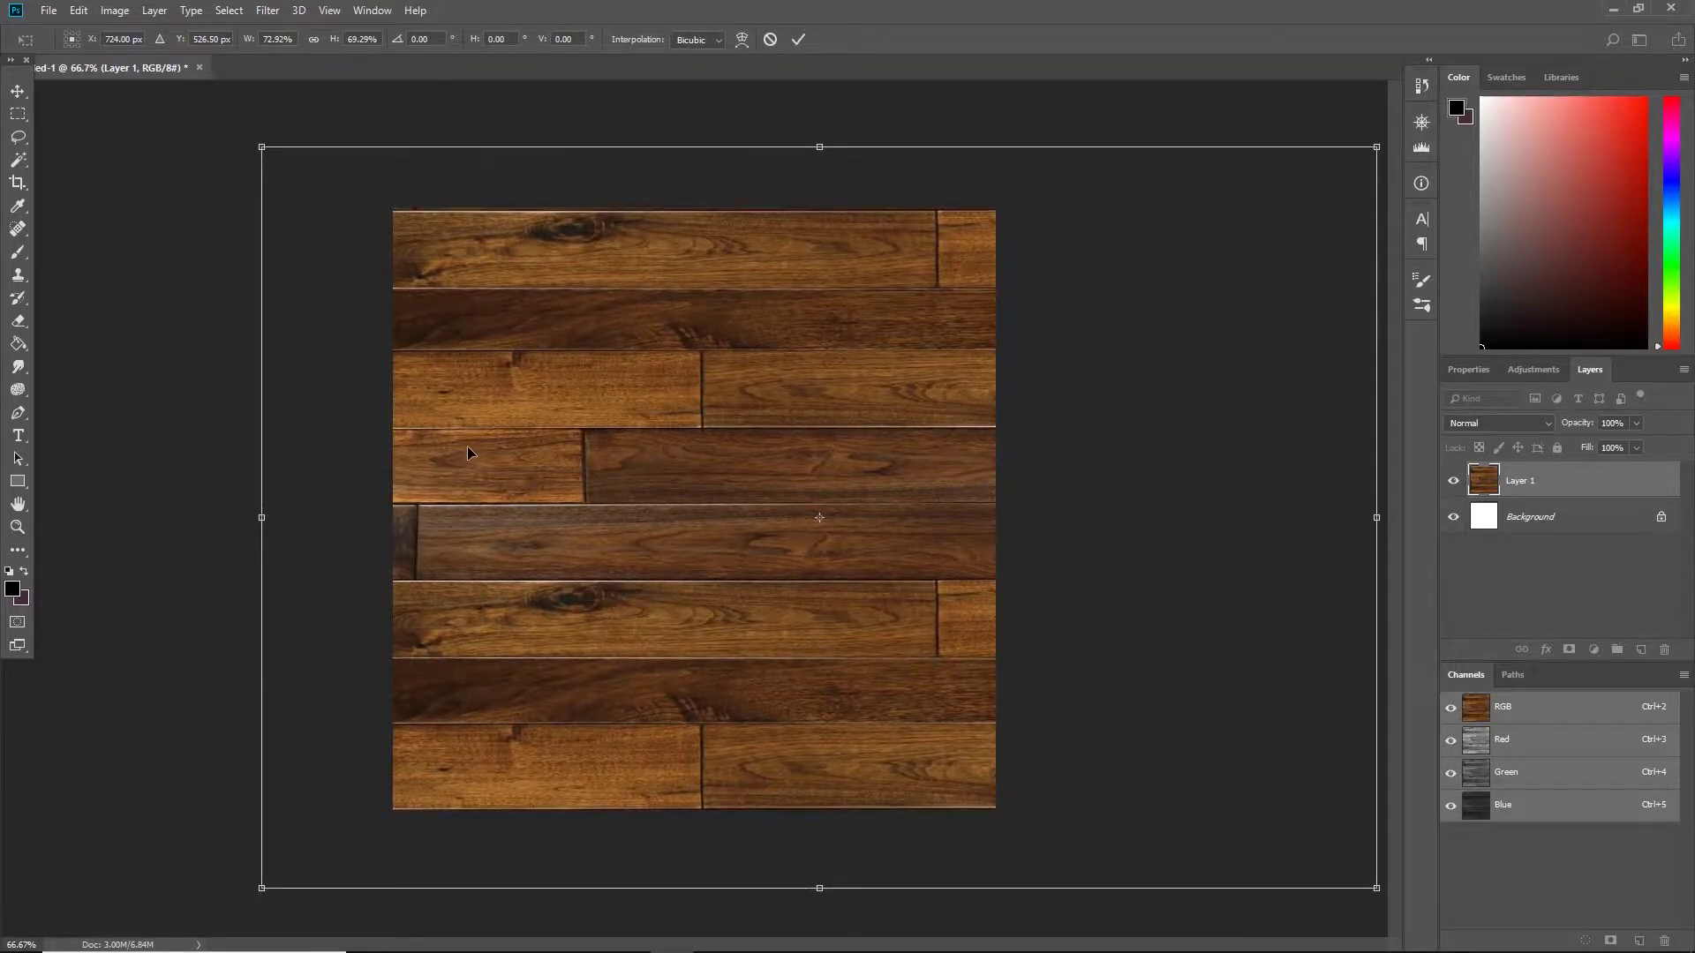
key("Return")
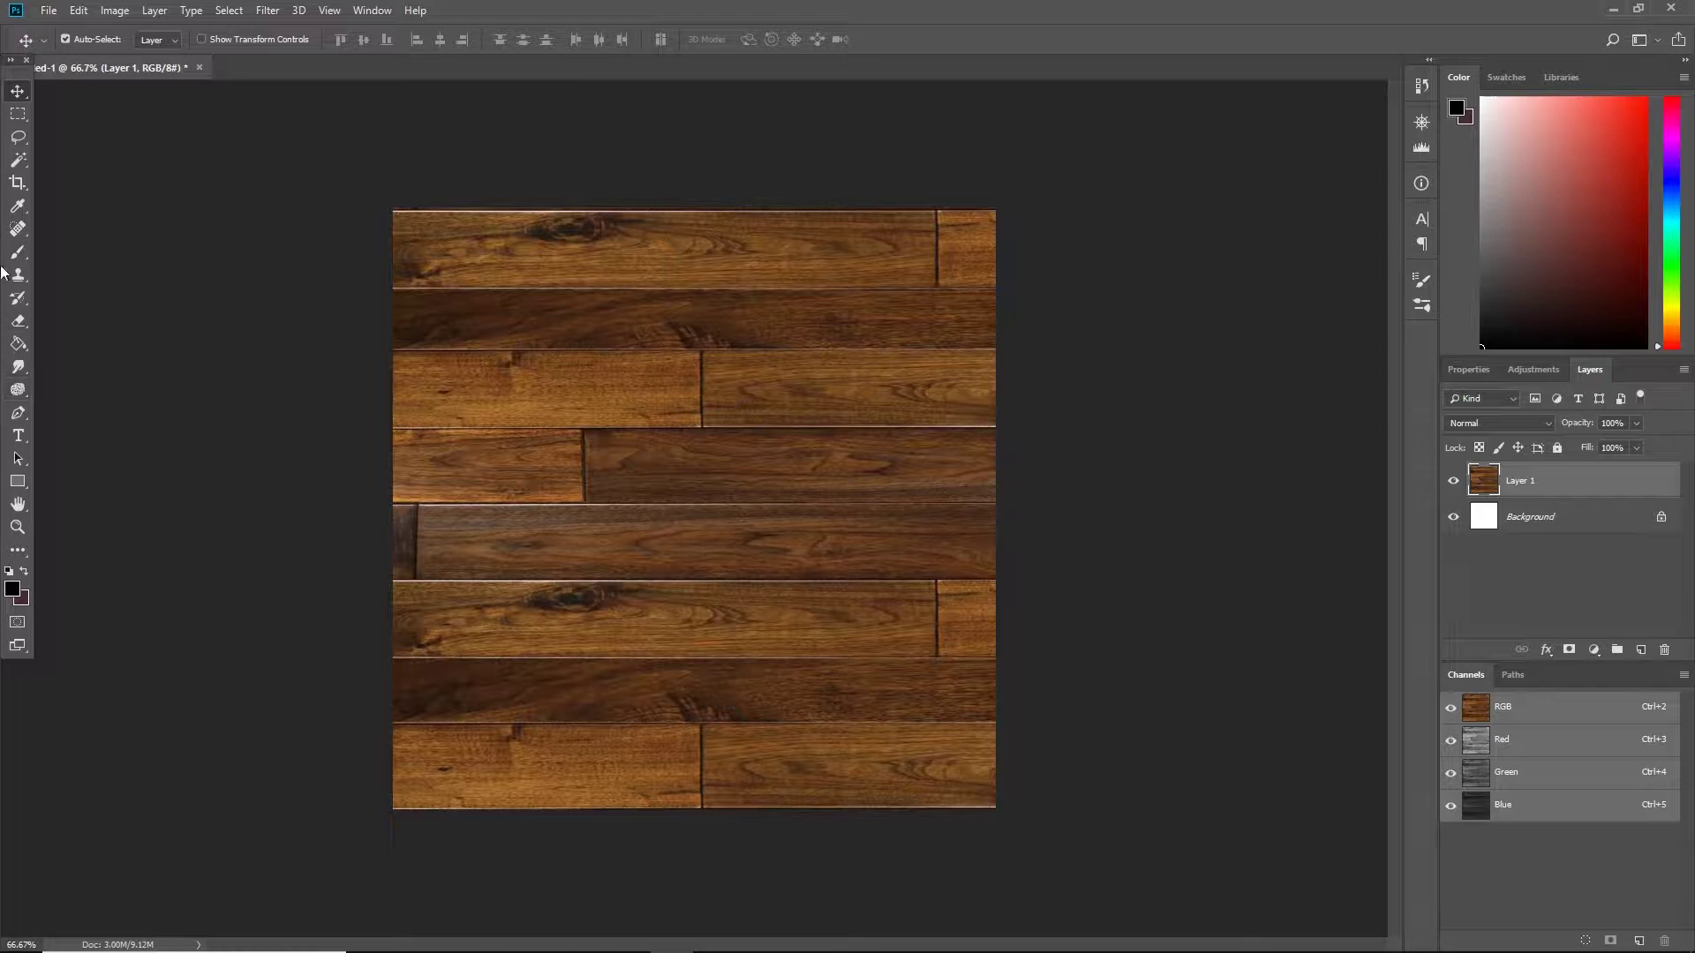
- Clone vertical plank joints into the second and seventh plank rows with the Clone Stamp to break up the long boards
left_click(18, 275)
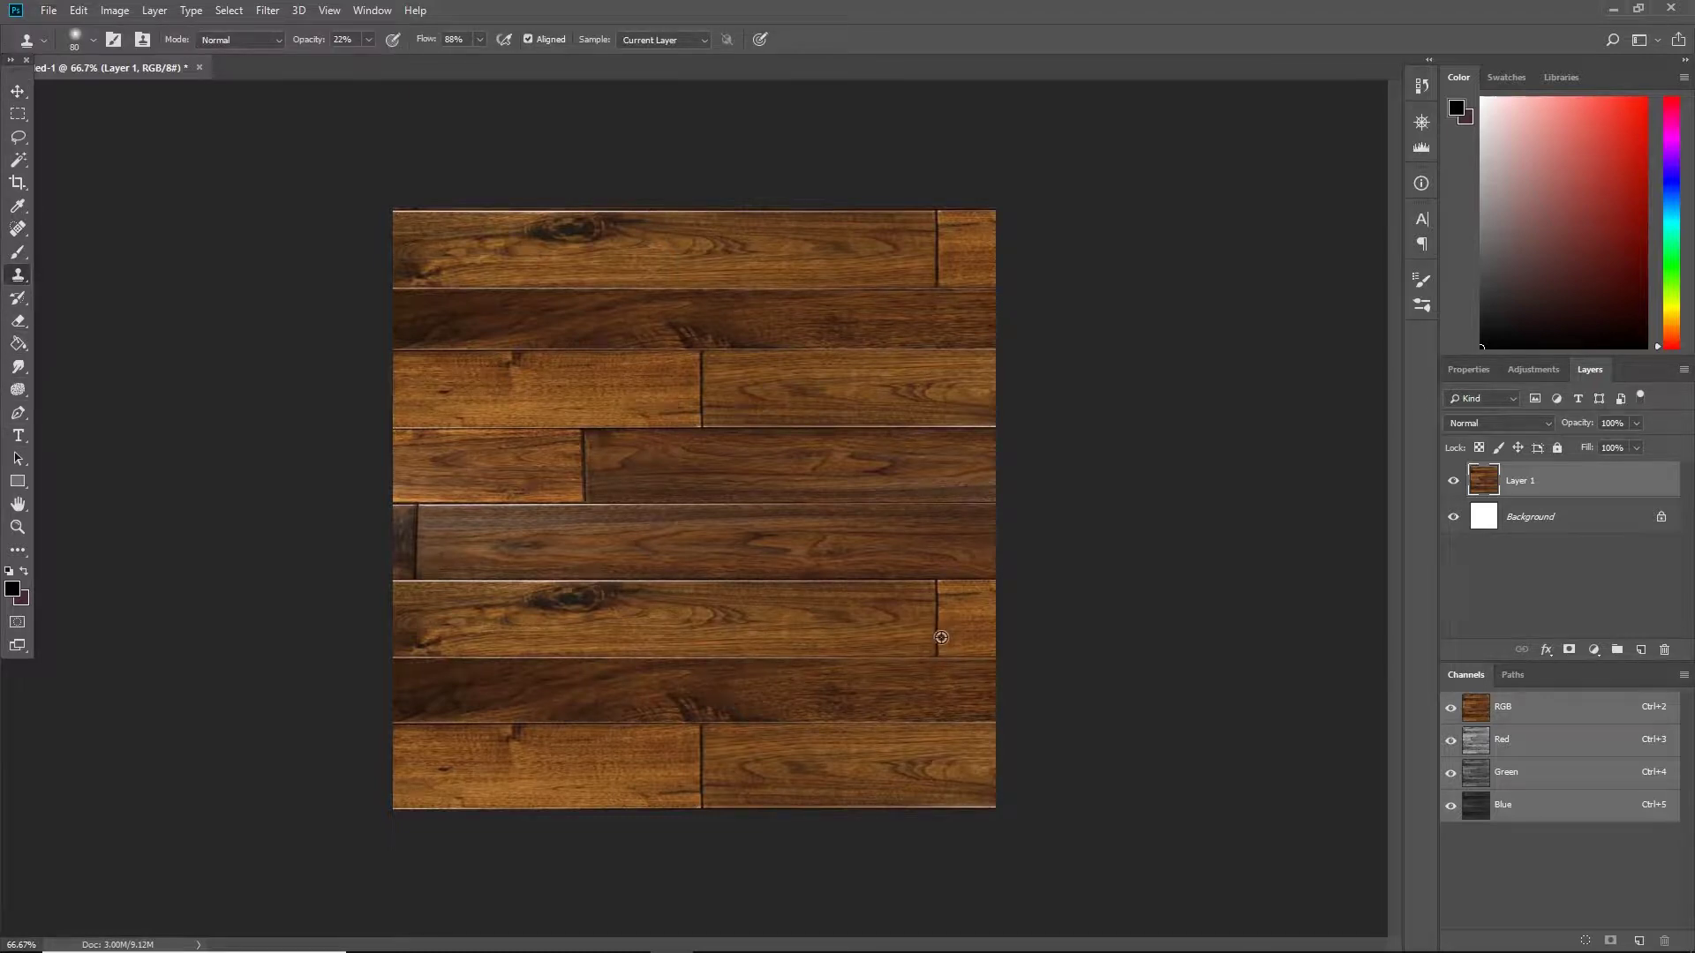
left_click(941, 637, "alt")
left_click(936, 649, "alt")
mouse_move(542, 338)
left_mouse_down()
mouse_move(540, 296)
mouse_move(545, 348)
mouse_move(534, 309)
mouse_move(562, 307)
mouse_move(587, 347)
mouse_move(641, 340)
mouse_move(539, 341)
mouse_move(512, 326)
mouse_move(521, 304)
mouse_move(545, 335)
mouse_move(535, 303)
mouse_move(555, 306)
mouse_move(549, 341)
left_mouse_up()
key("ctrl+z")
left_click(934, 633, "alt")
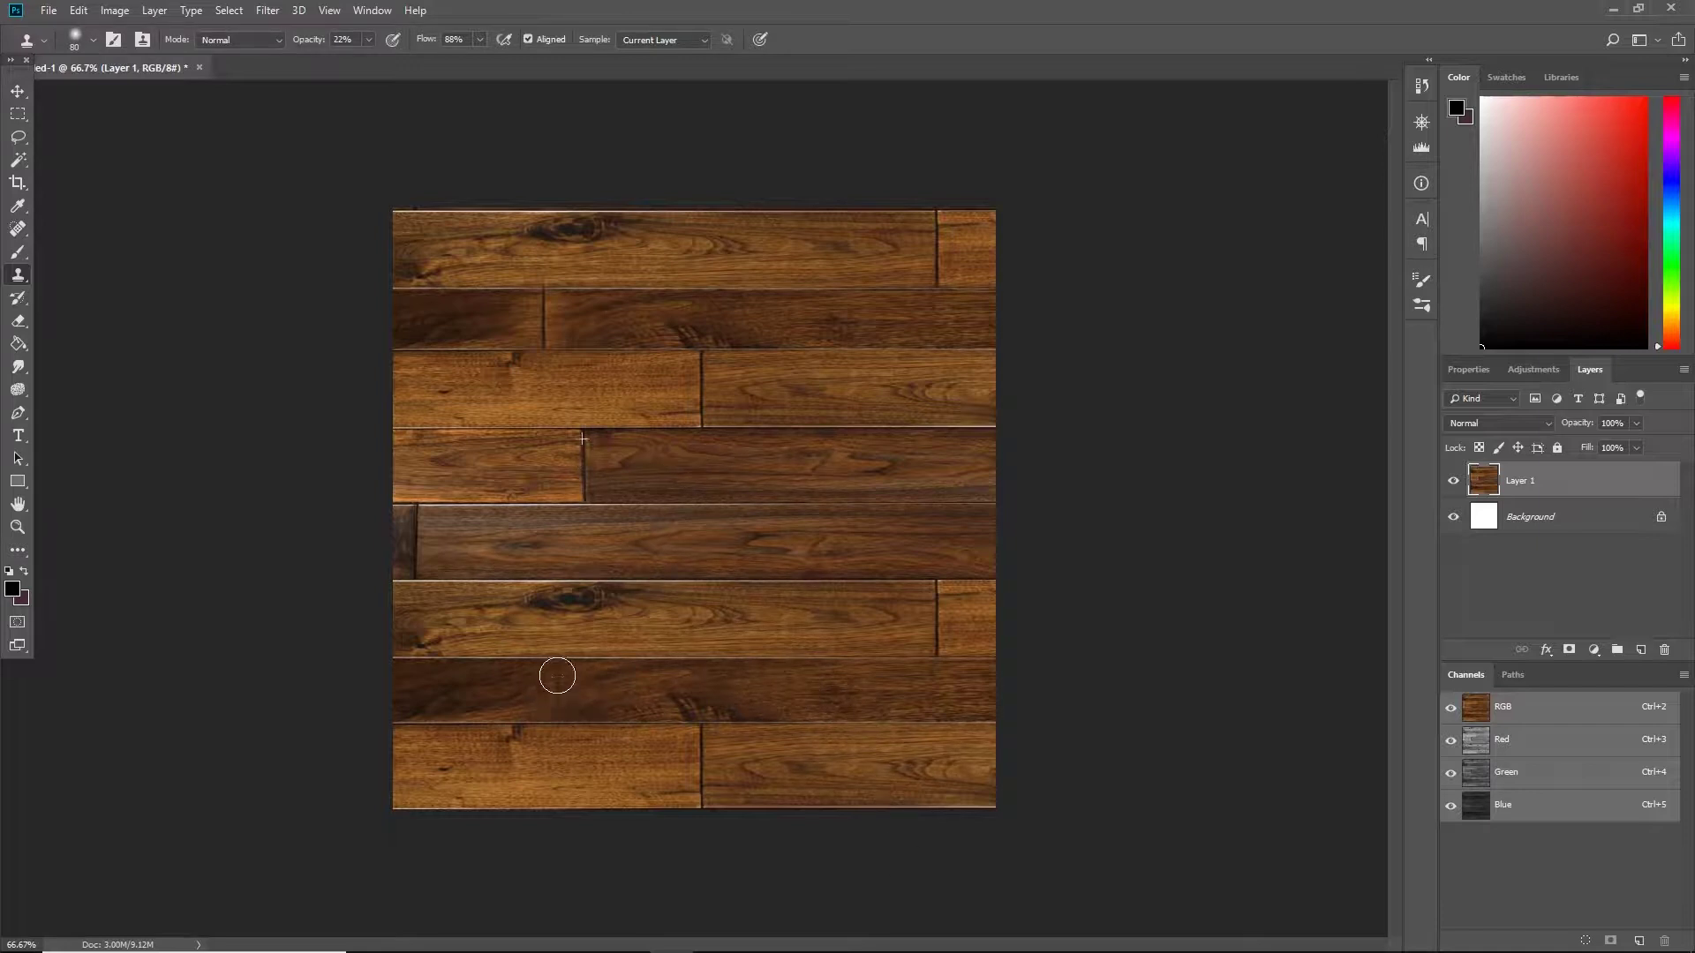
mouse_move(567, 705)
left_mouse_down()
mouse_move(564, 717)
mouse_move(559, 679)
mouse_move(590, 713)
mouse_move(769, 731)
mouse_move(580, 722)
mouse_move(555, 715)
mouse_move(555, 680)
left_mouse_up()
key("z")
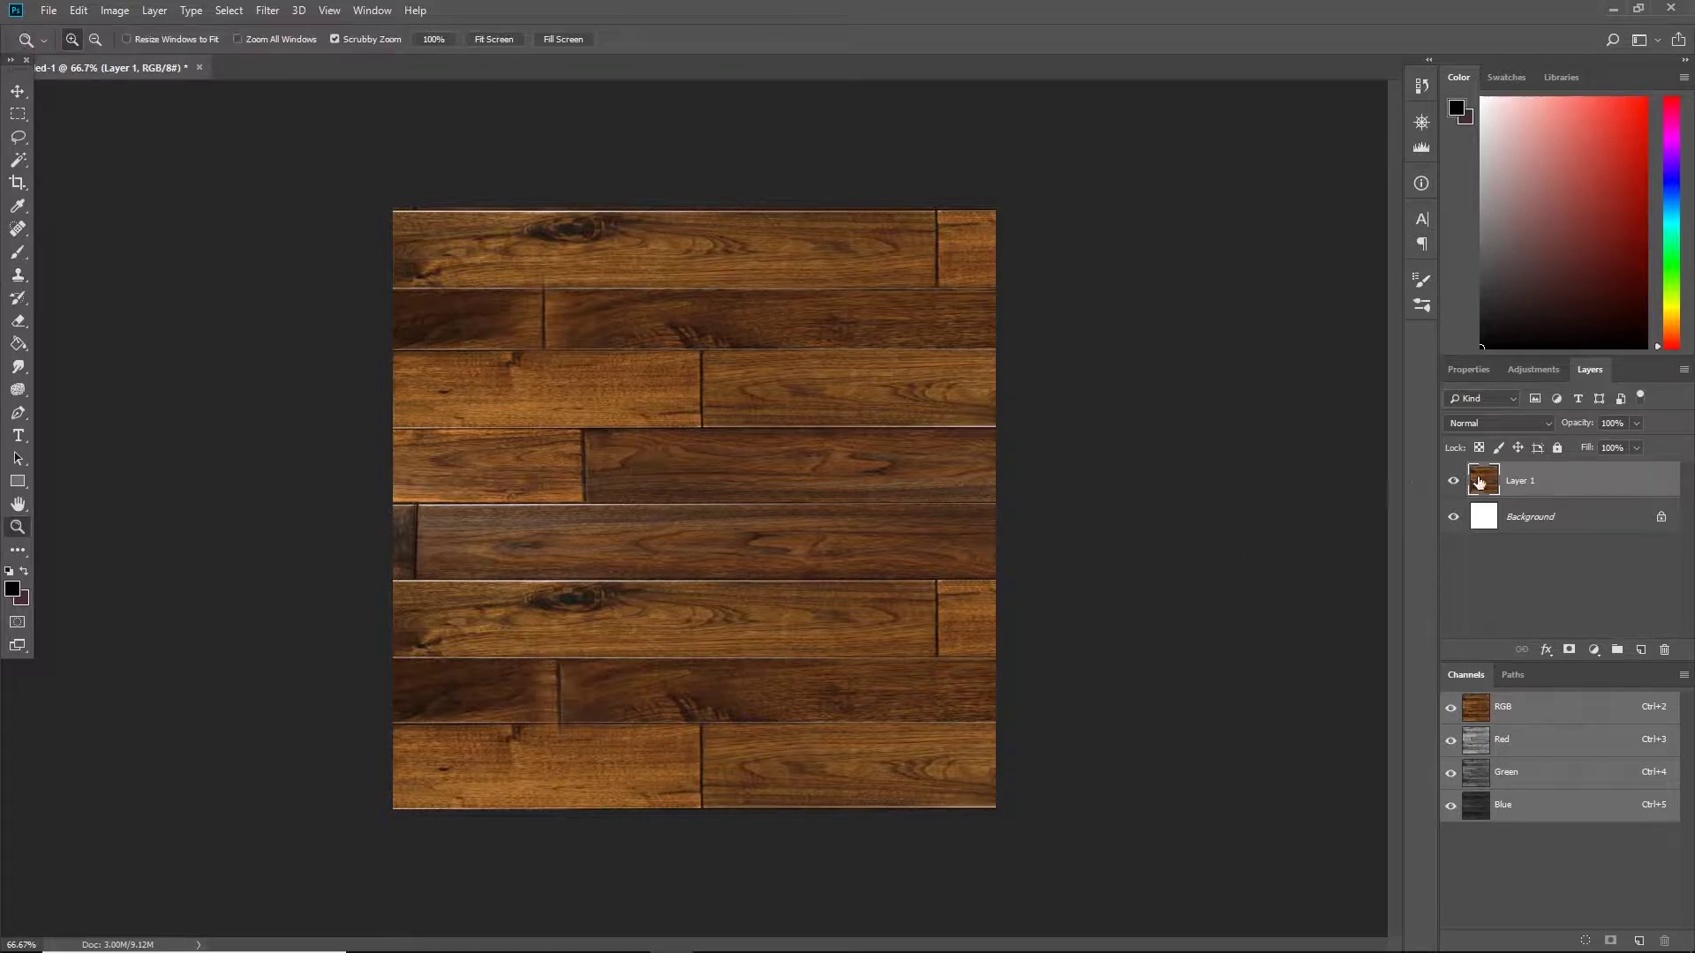
- Rename the wood image layer to Real
double_click(1522, 480)
type("Real")
key("Return")
left_click(15, 182)
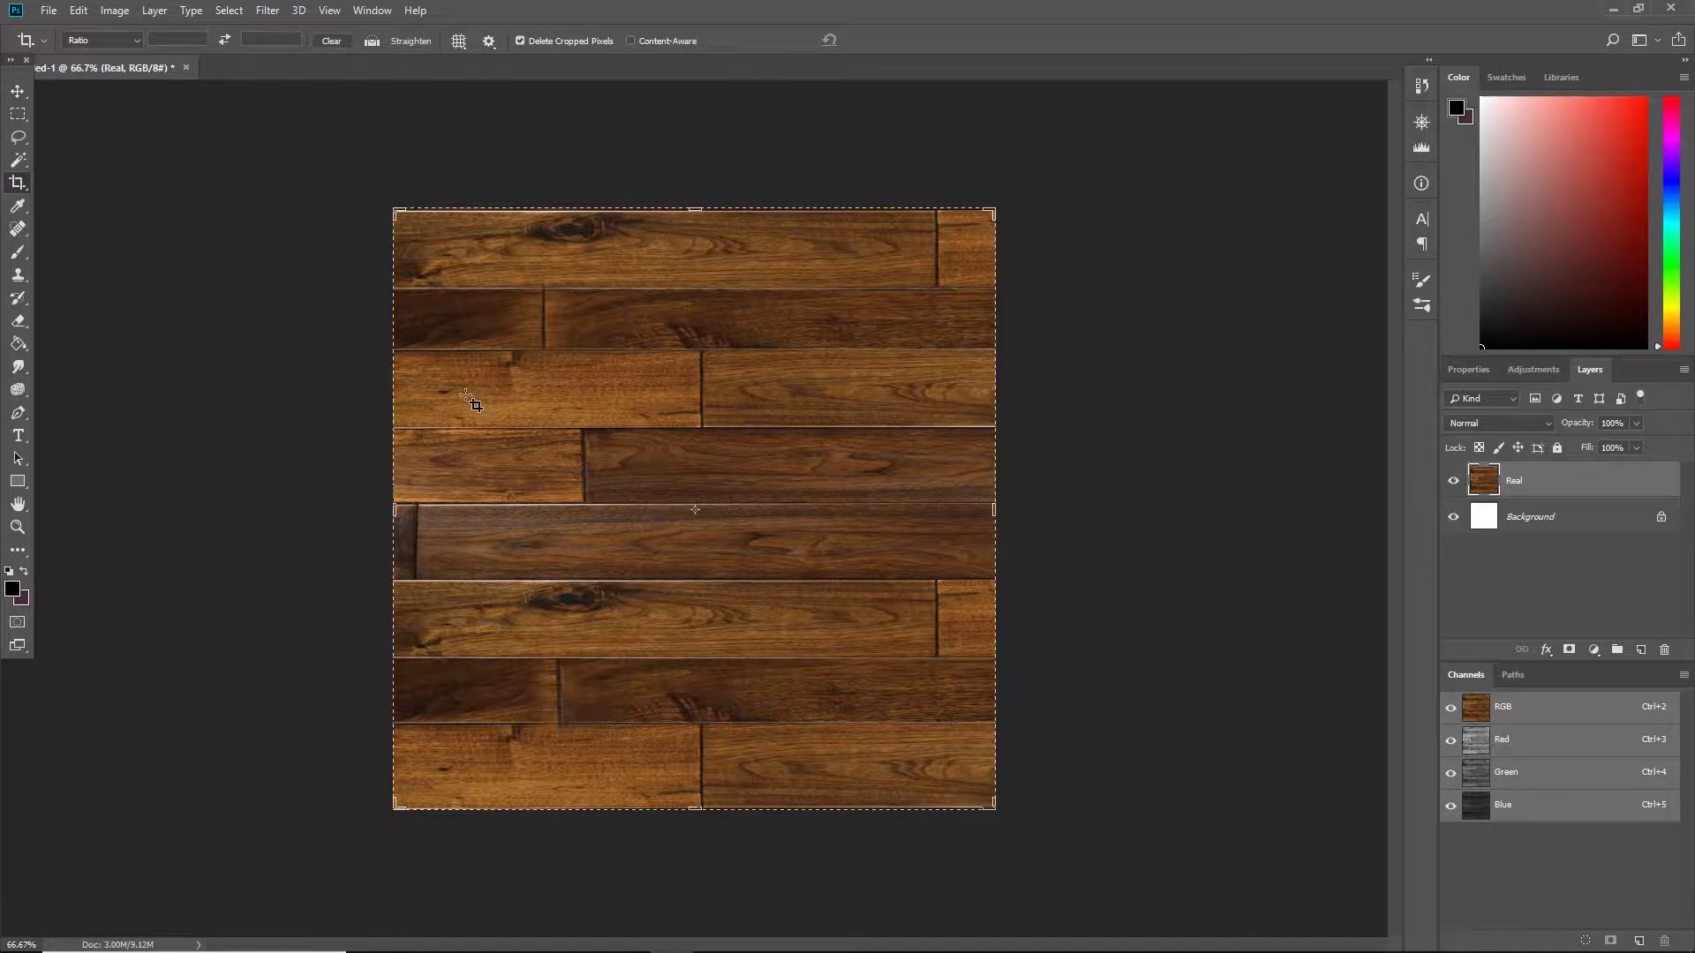
left_click(22, 97)
left_click_drag(519, 375, 531, 253)
key("ctrl+z")
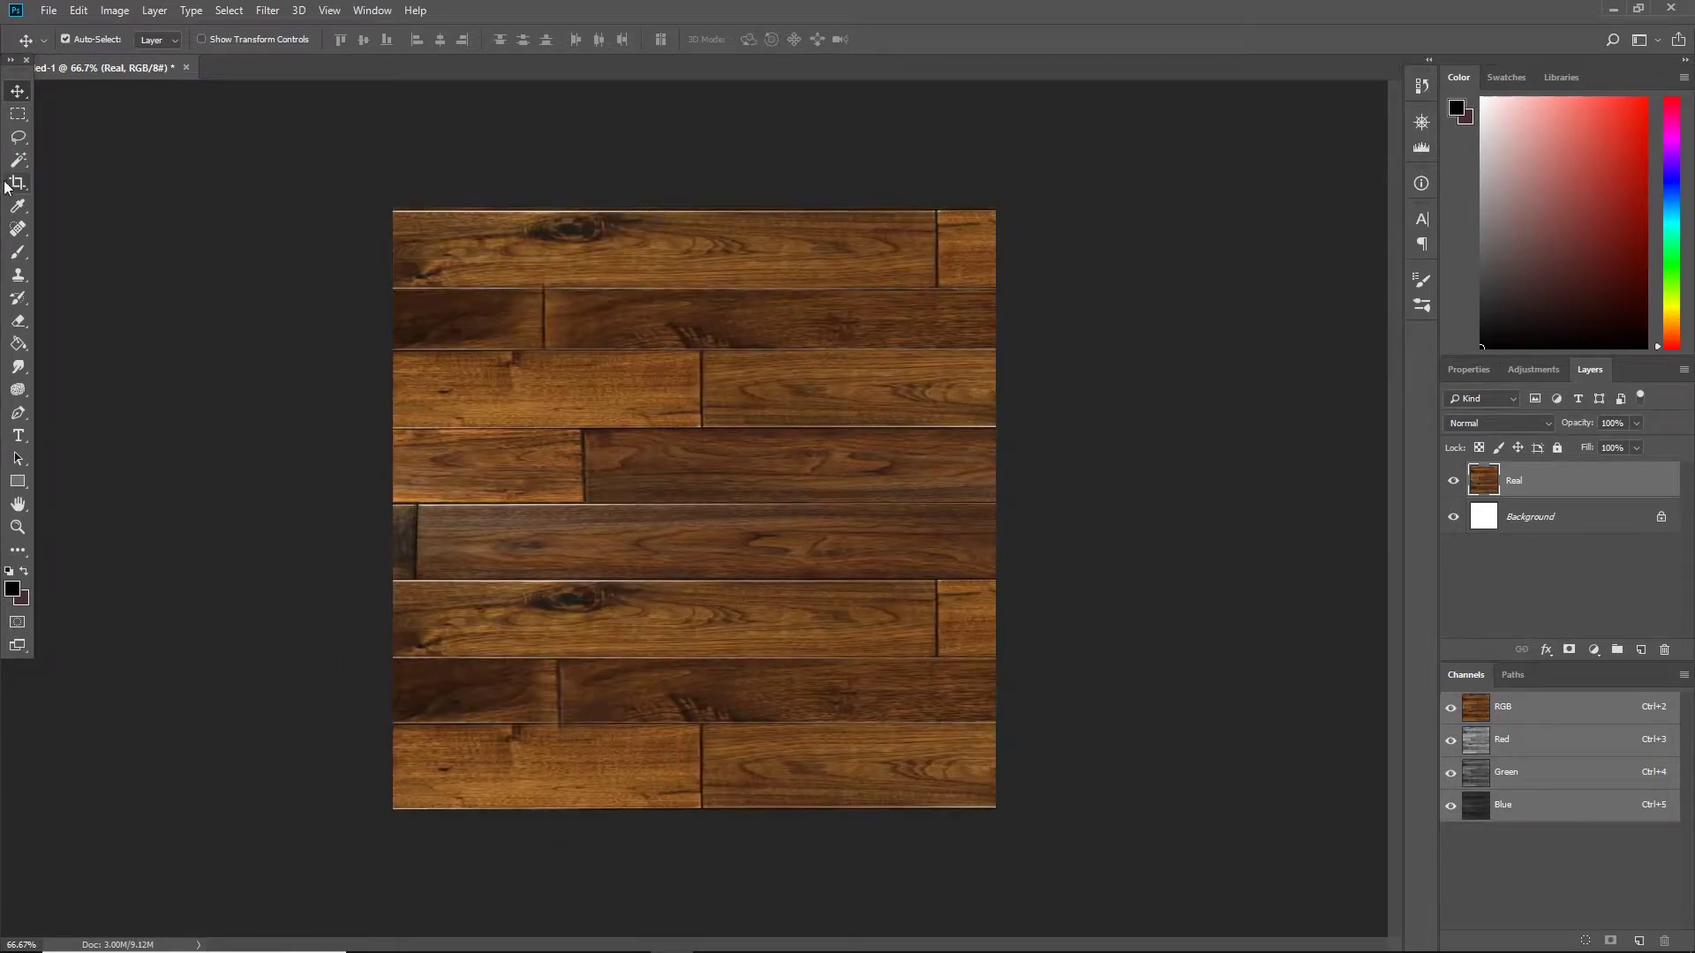
- Crop the image to the canvas bounds, deleting the wood pixels that extend outside it
left_click(15, 183)
left_click(473, 363)
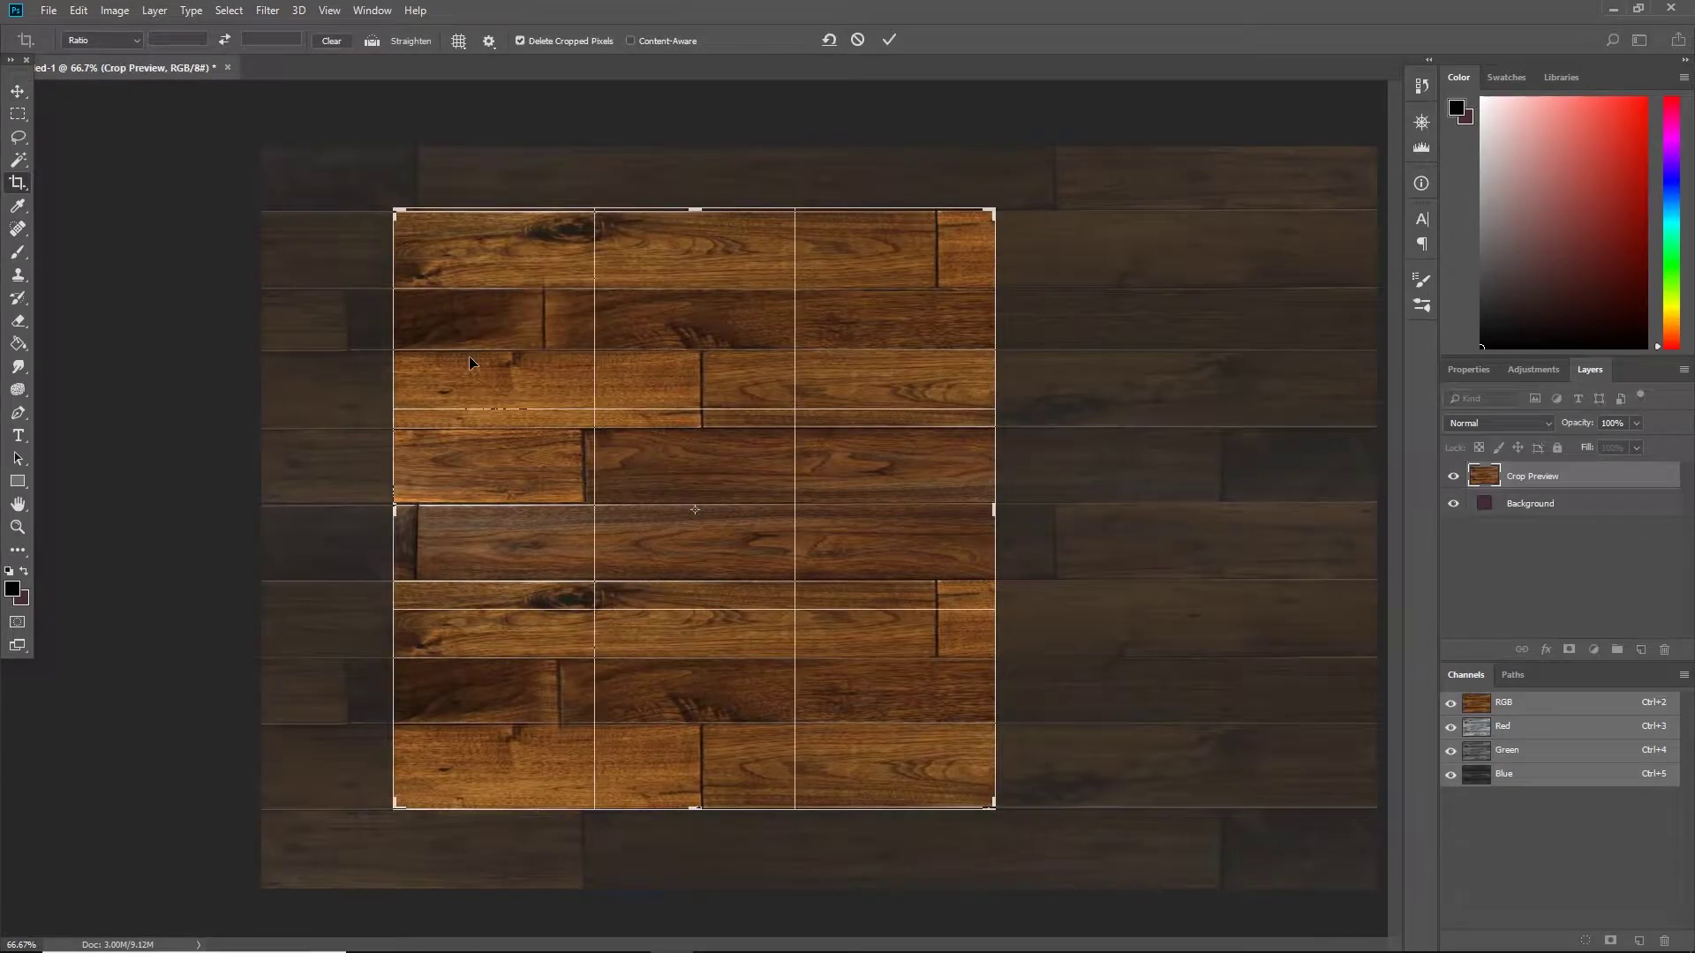
key("Return")
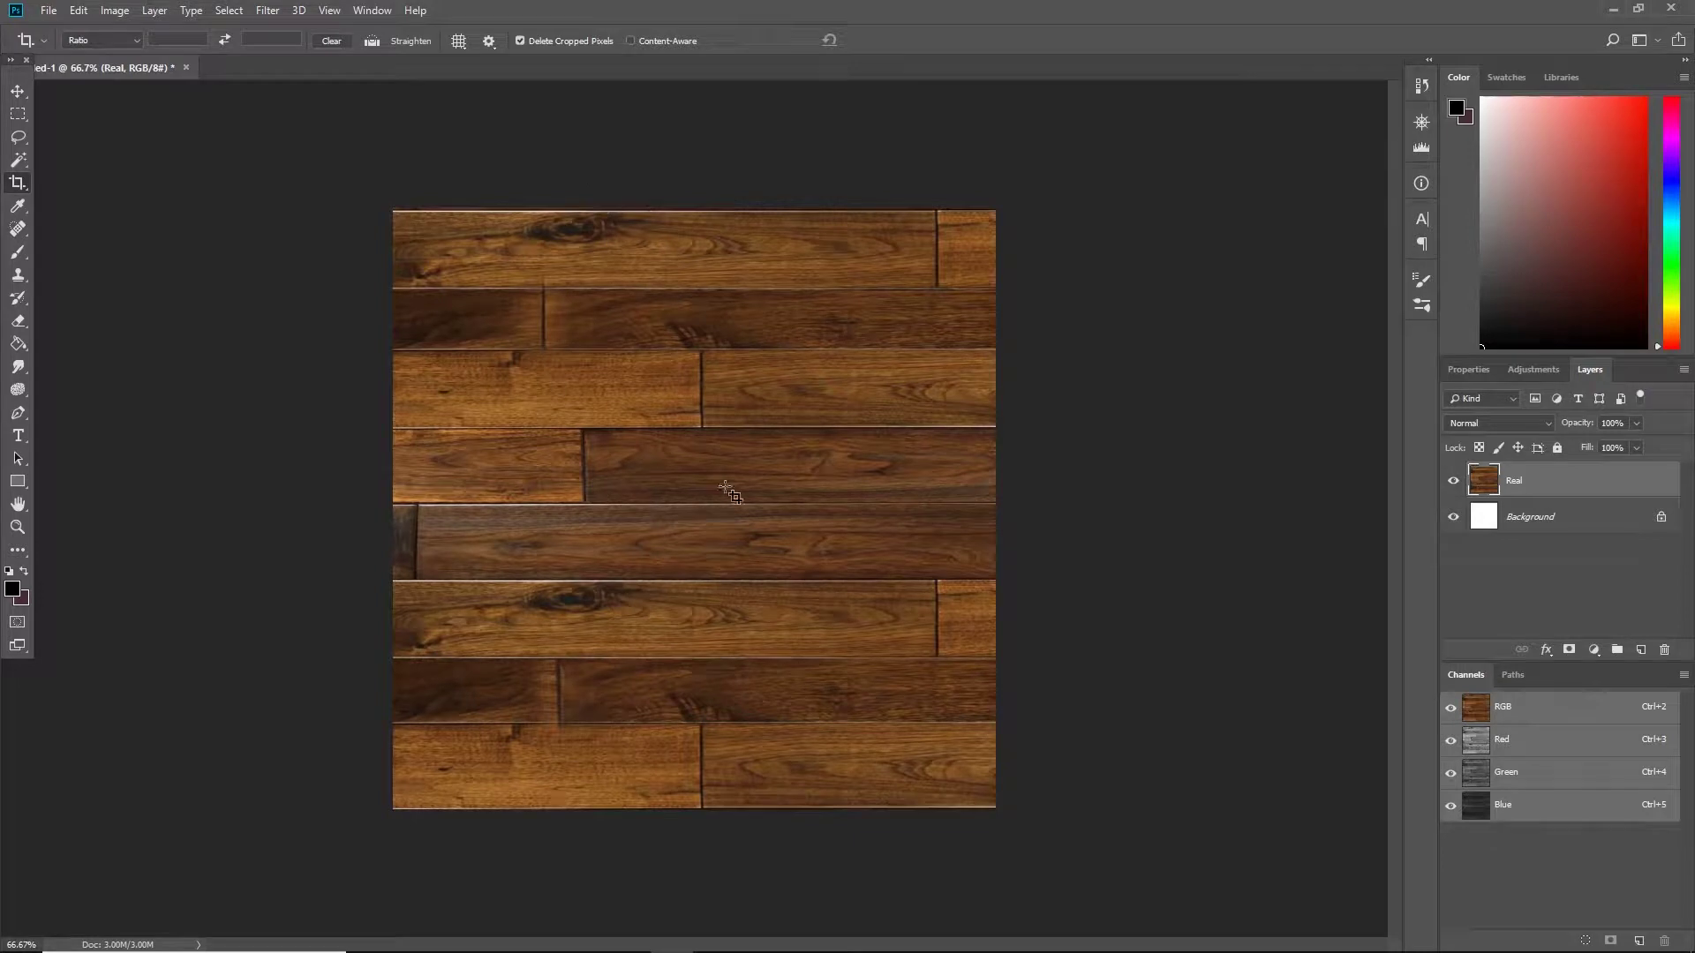
- Apply the Offset filter to the Real layer with +507 pixels horizontal, +591 pixels vertical and wrap-around edges
left_click(267, 11)
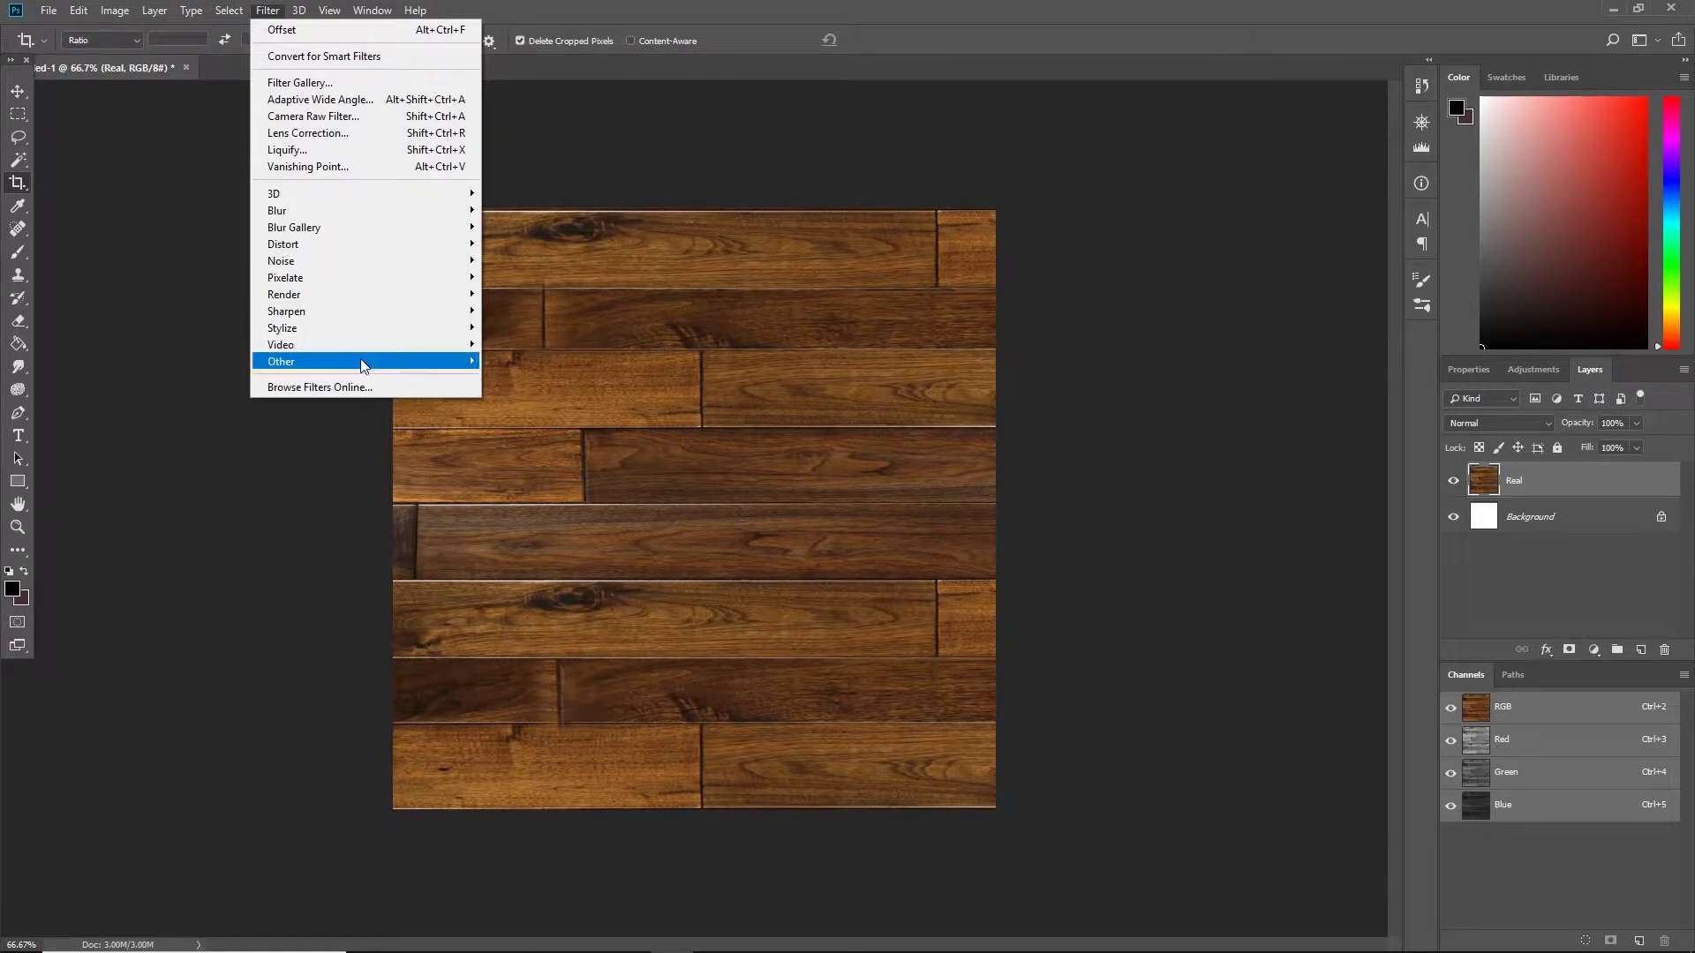
mouse_move(360, 360)
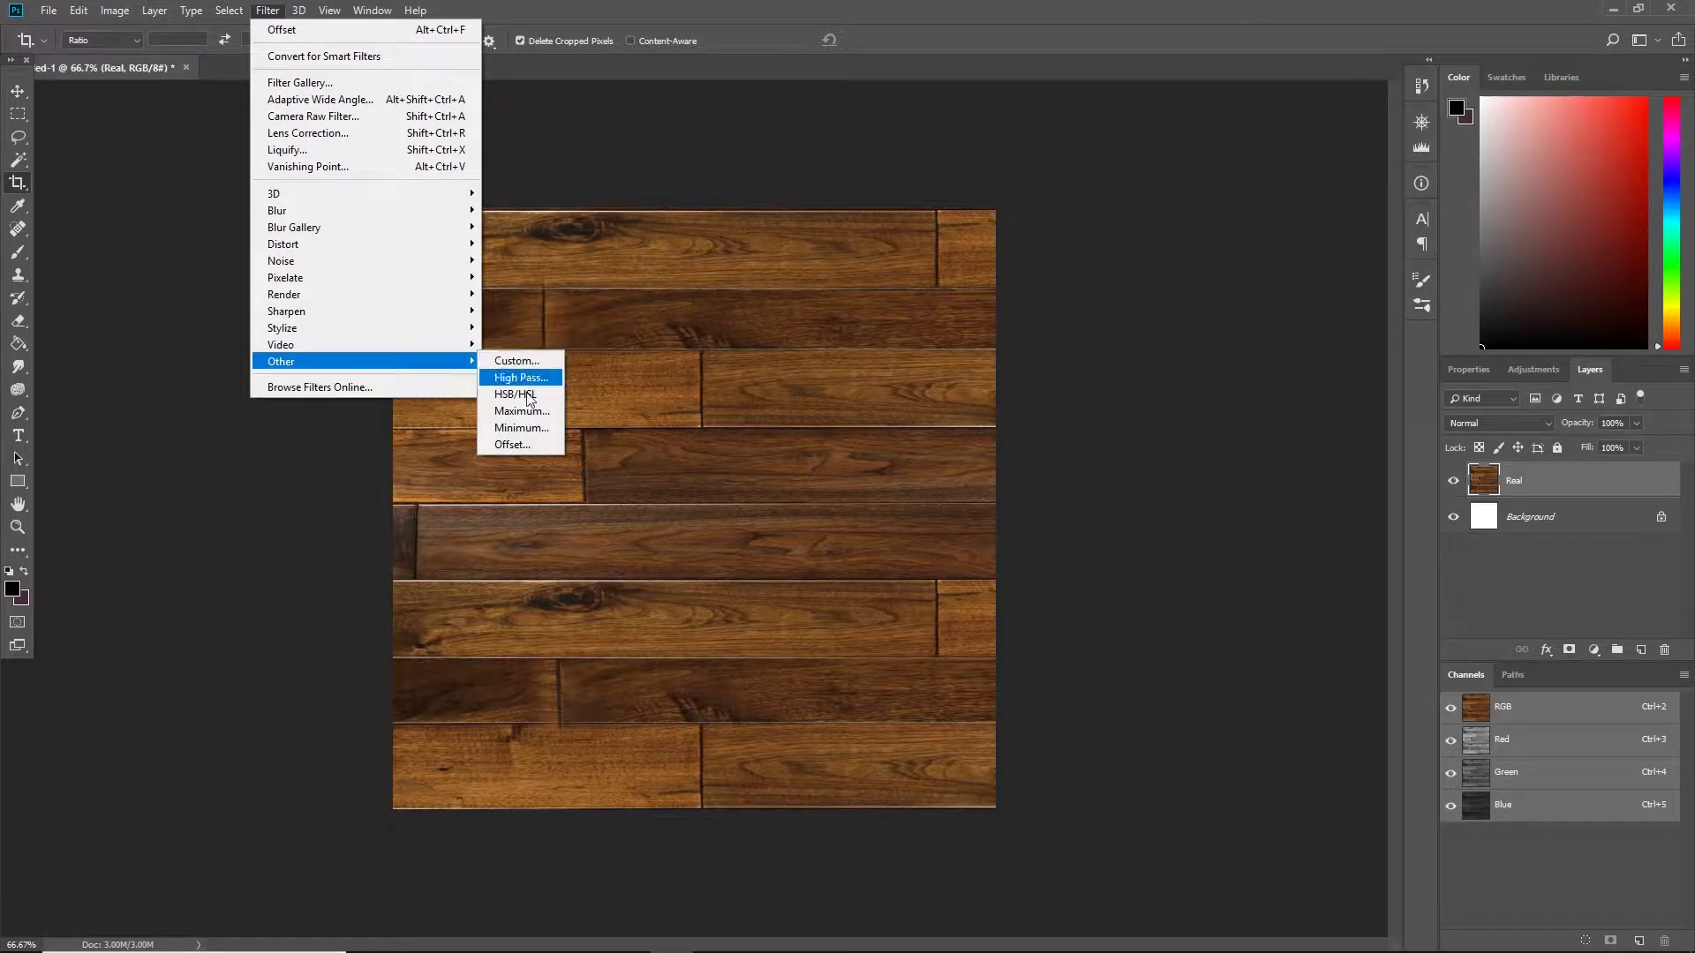
left_click(515, 445)
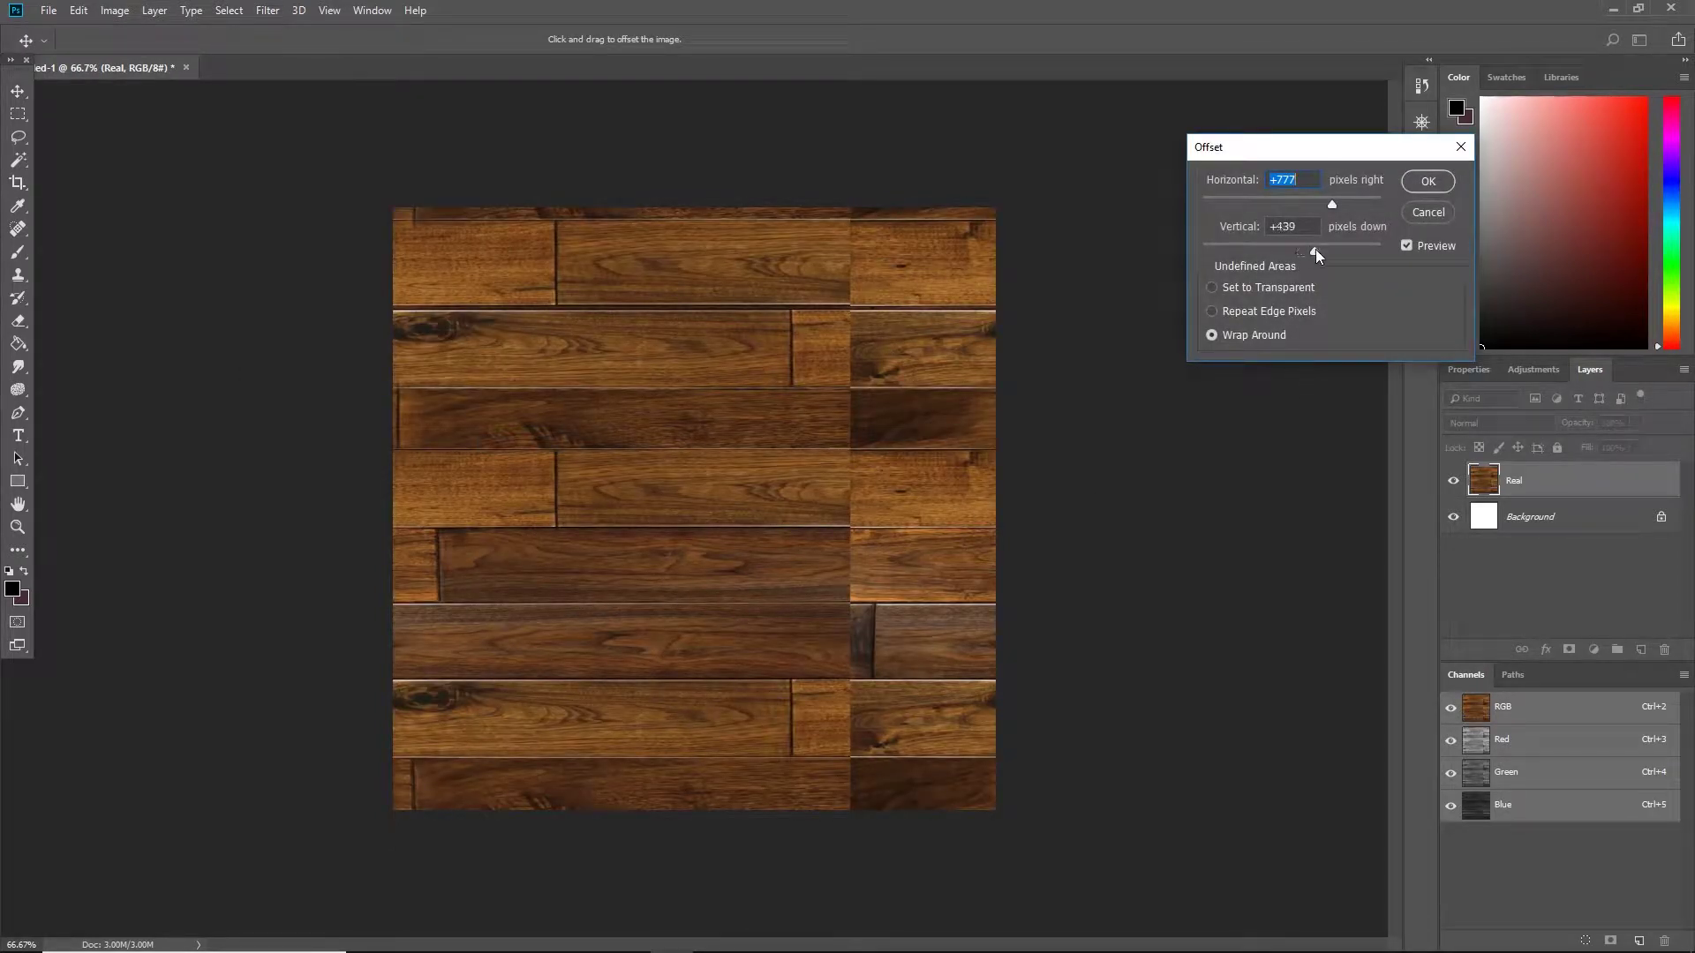
left_click_drag(1316, 251, 1317, 207)
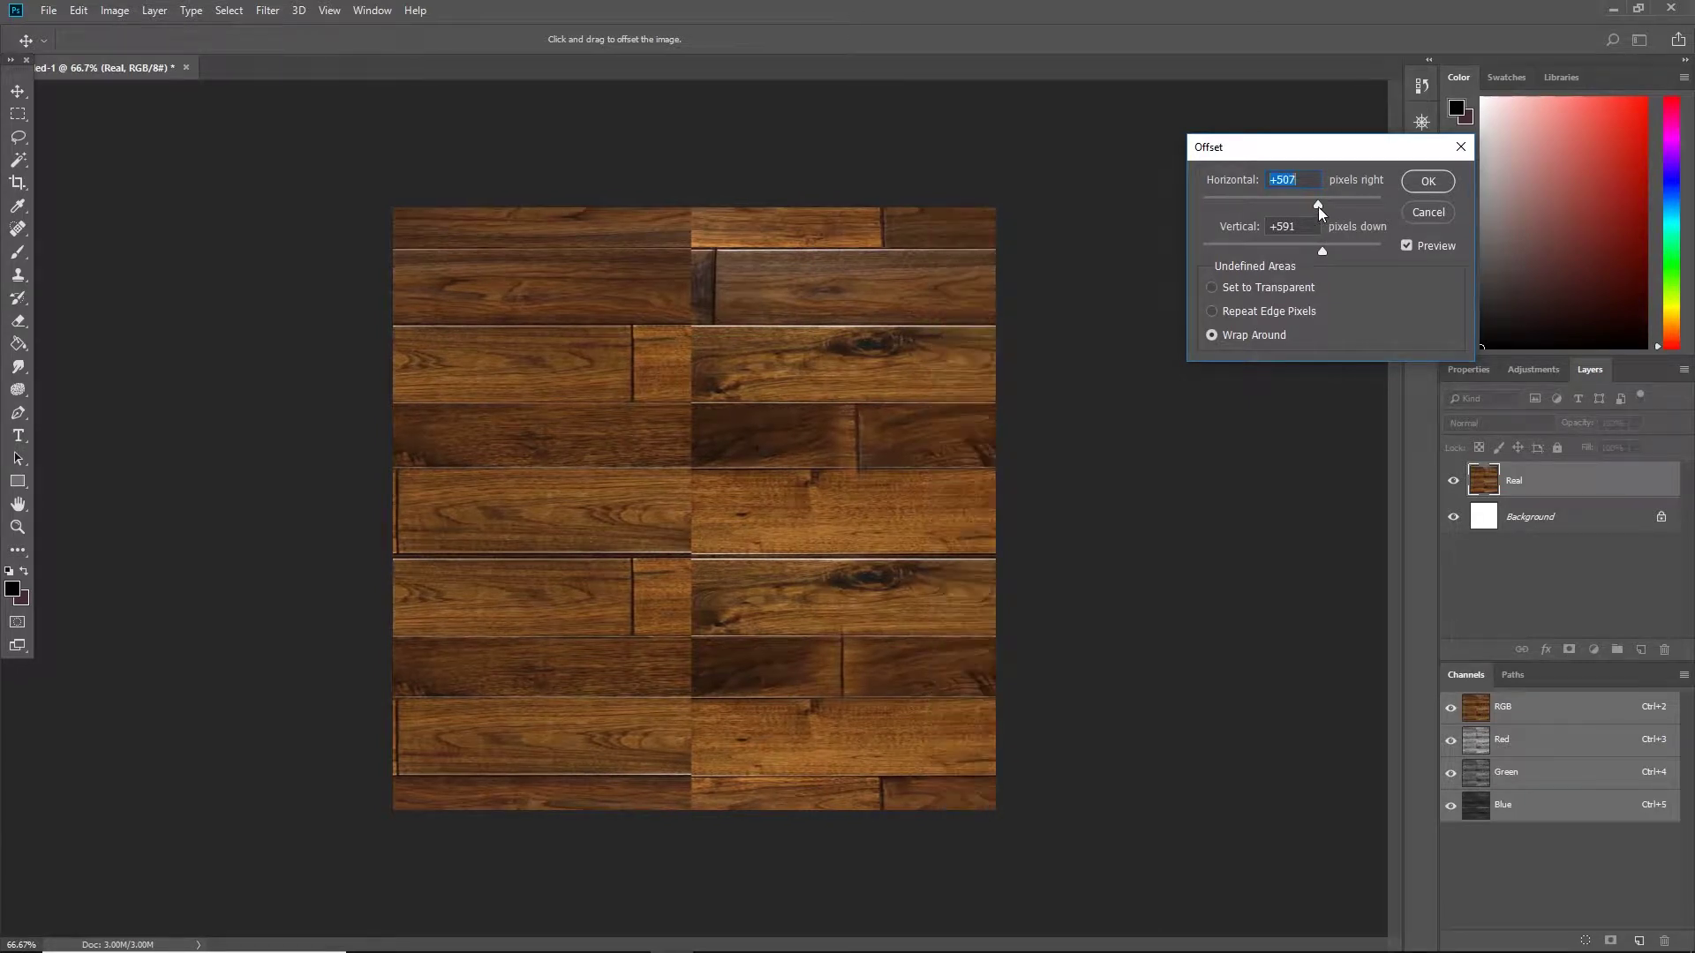
left_click(1428, 181)
- Try the Clone Stamp on the central vertical seam in the lower planks and raise its opacity to 40%
key("c")
key("s")
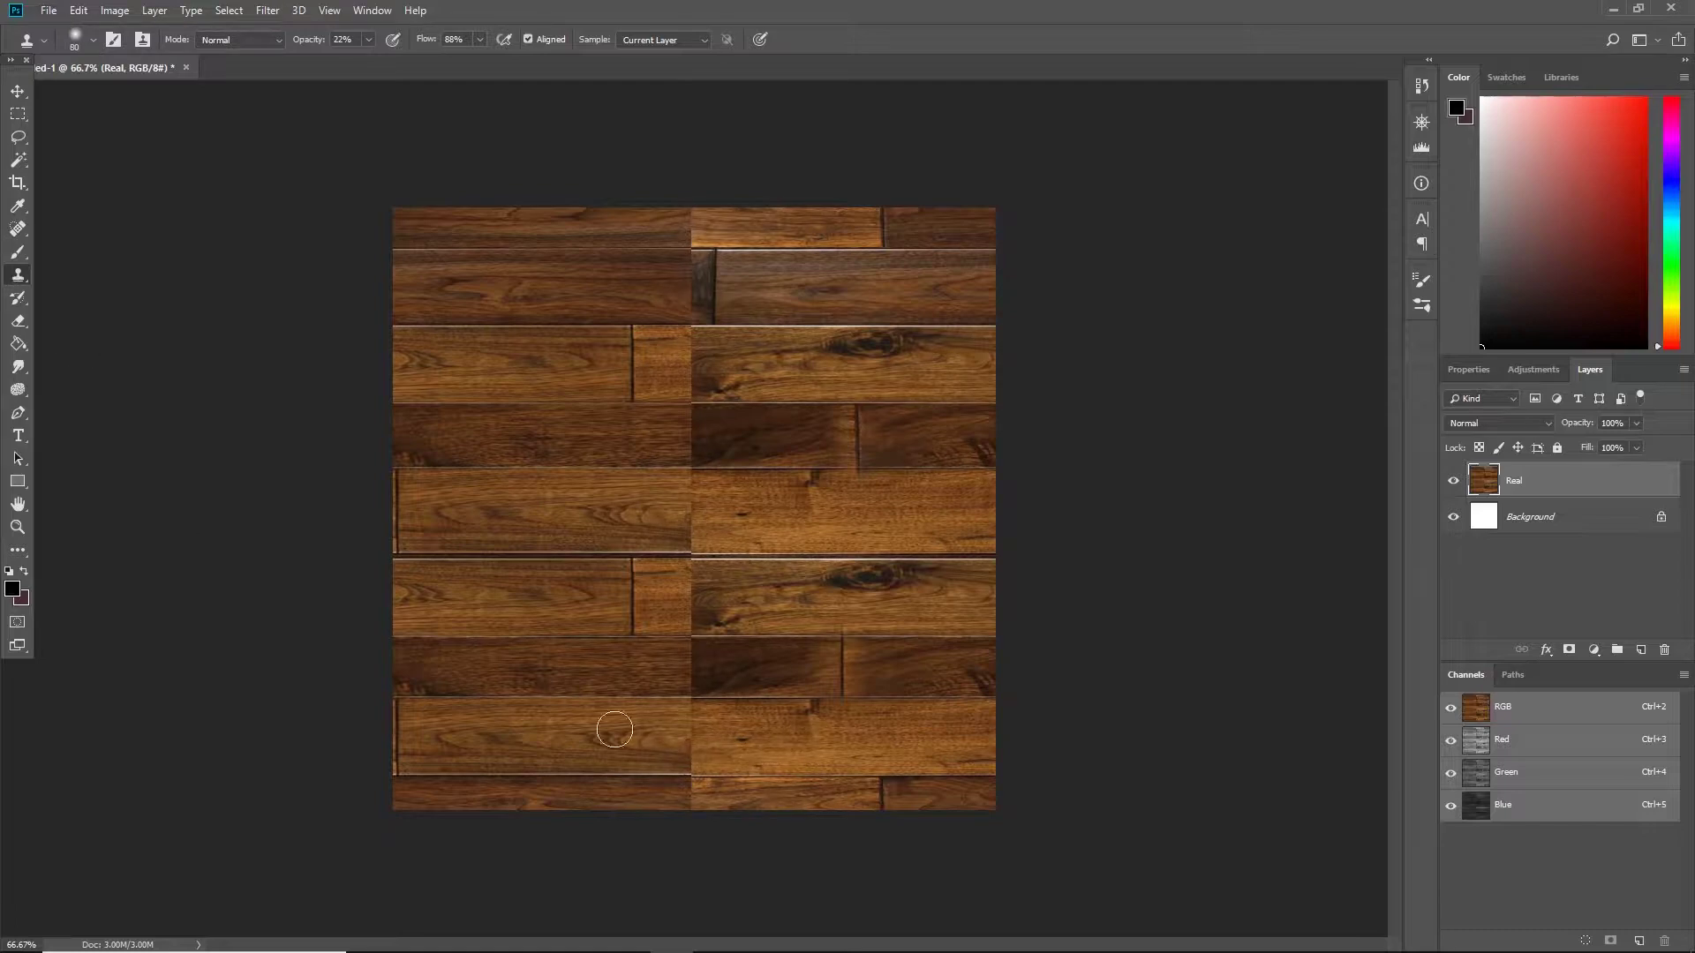
left_click_drag(654, 745, 707, 726)
key("ctrl+space")
double_click(710, 723)
key("ctrl+z")
mouse_move(677, 625)
left_mouse_down()
mouse_move(713, 442)
mouse_move(736, 684)
mouse_move(704, 656)
mouse_move(770, 666)
left_mouse_up()
left_click(182, 579, "alt")
key("ctrl+z")
left_click(119, 565, "alt")
left_click(369, 40)
- Clone wood grain over the central seam in the two lowest plank rows
left_click_drag(674, 546, 811, 538)
left_click(136, 600, "alt")
left_click_drag(673, 495, 958, 591)
left_click(420, 602)
key("ctrl+z")
left_click(123, 703, "alt")
left_click_drag(671, 693, 766, 660)
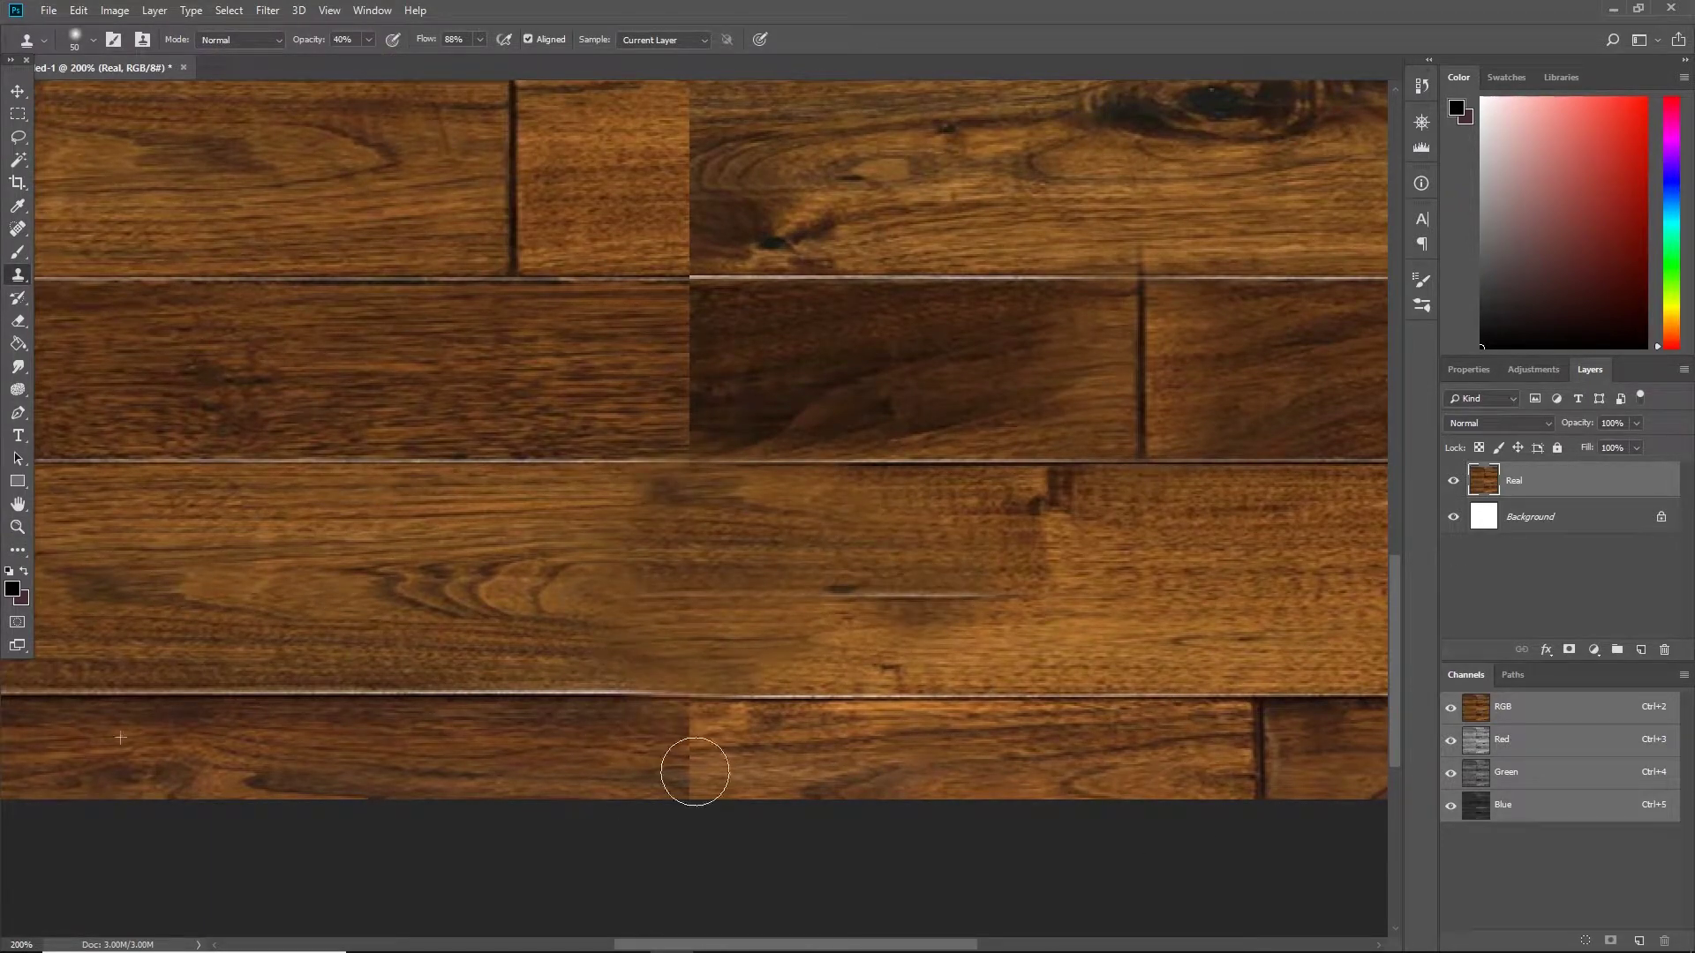
mouse_move(695, 771)
left_mouse_down()
mouse_move(636, 772)
mouse_move(682, 733)
left_mouse_up()
- Clone wood grain over the central seam in the third and fourth plank rows from the bottom
scroll(613, 340, "down", 3)
scroll(647, 408, "up", 4)
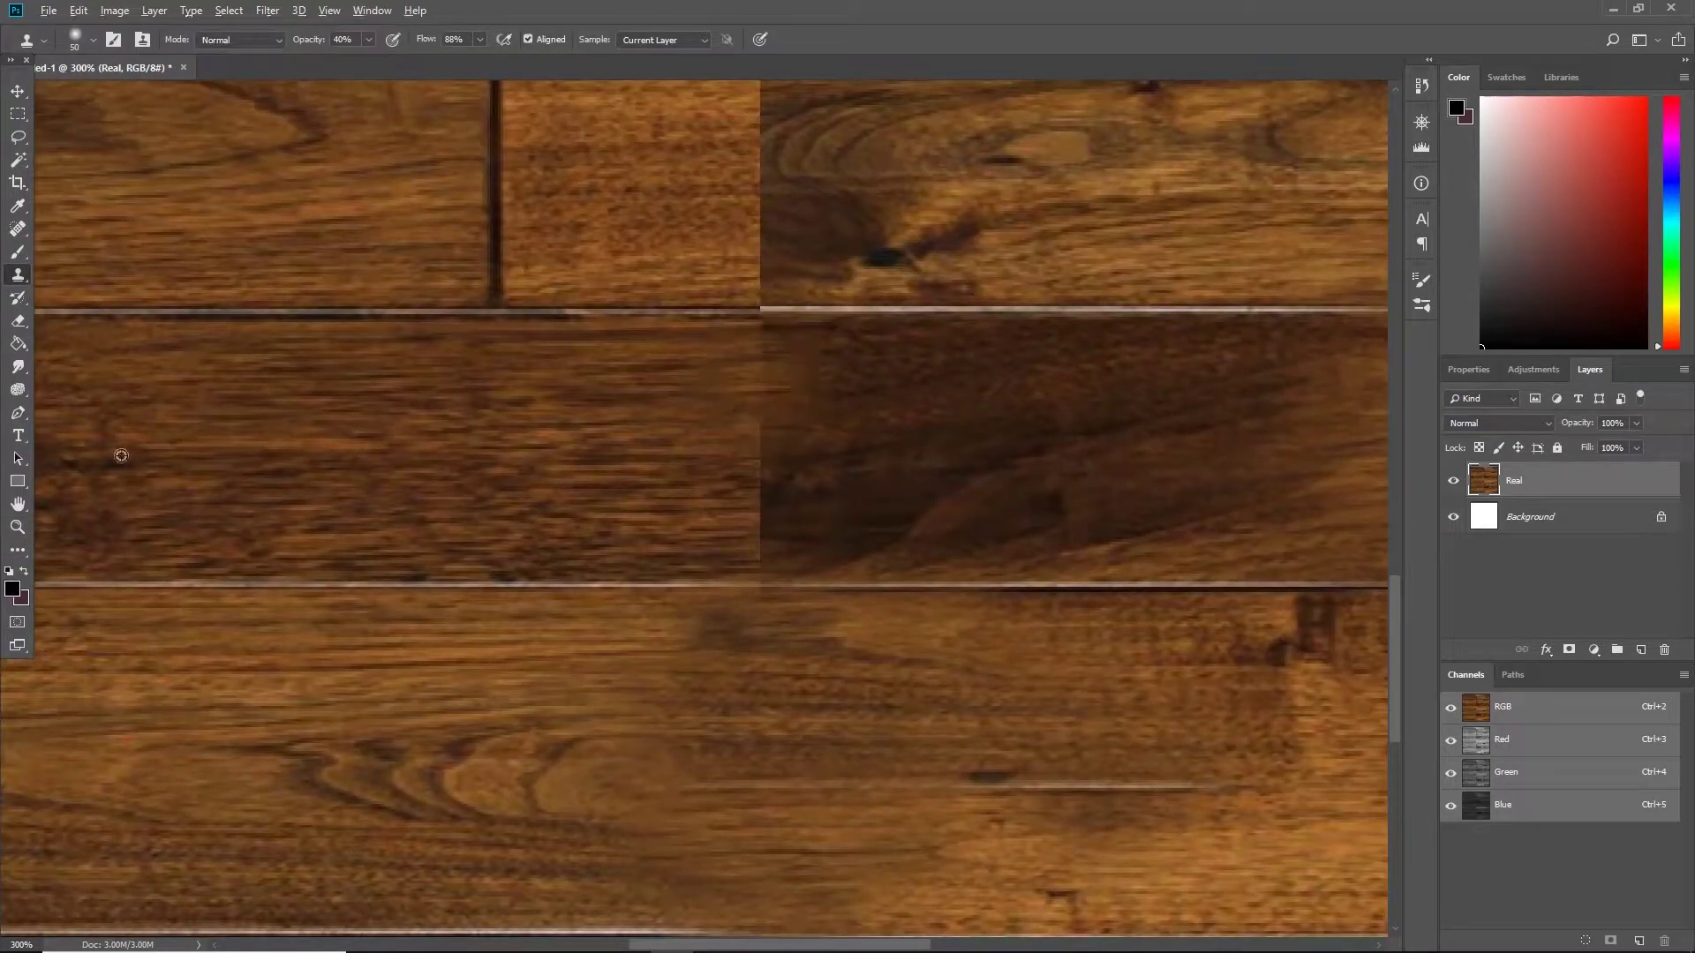
scroll(770, 525, "down", 4)
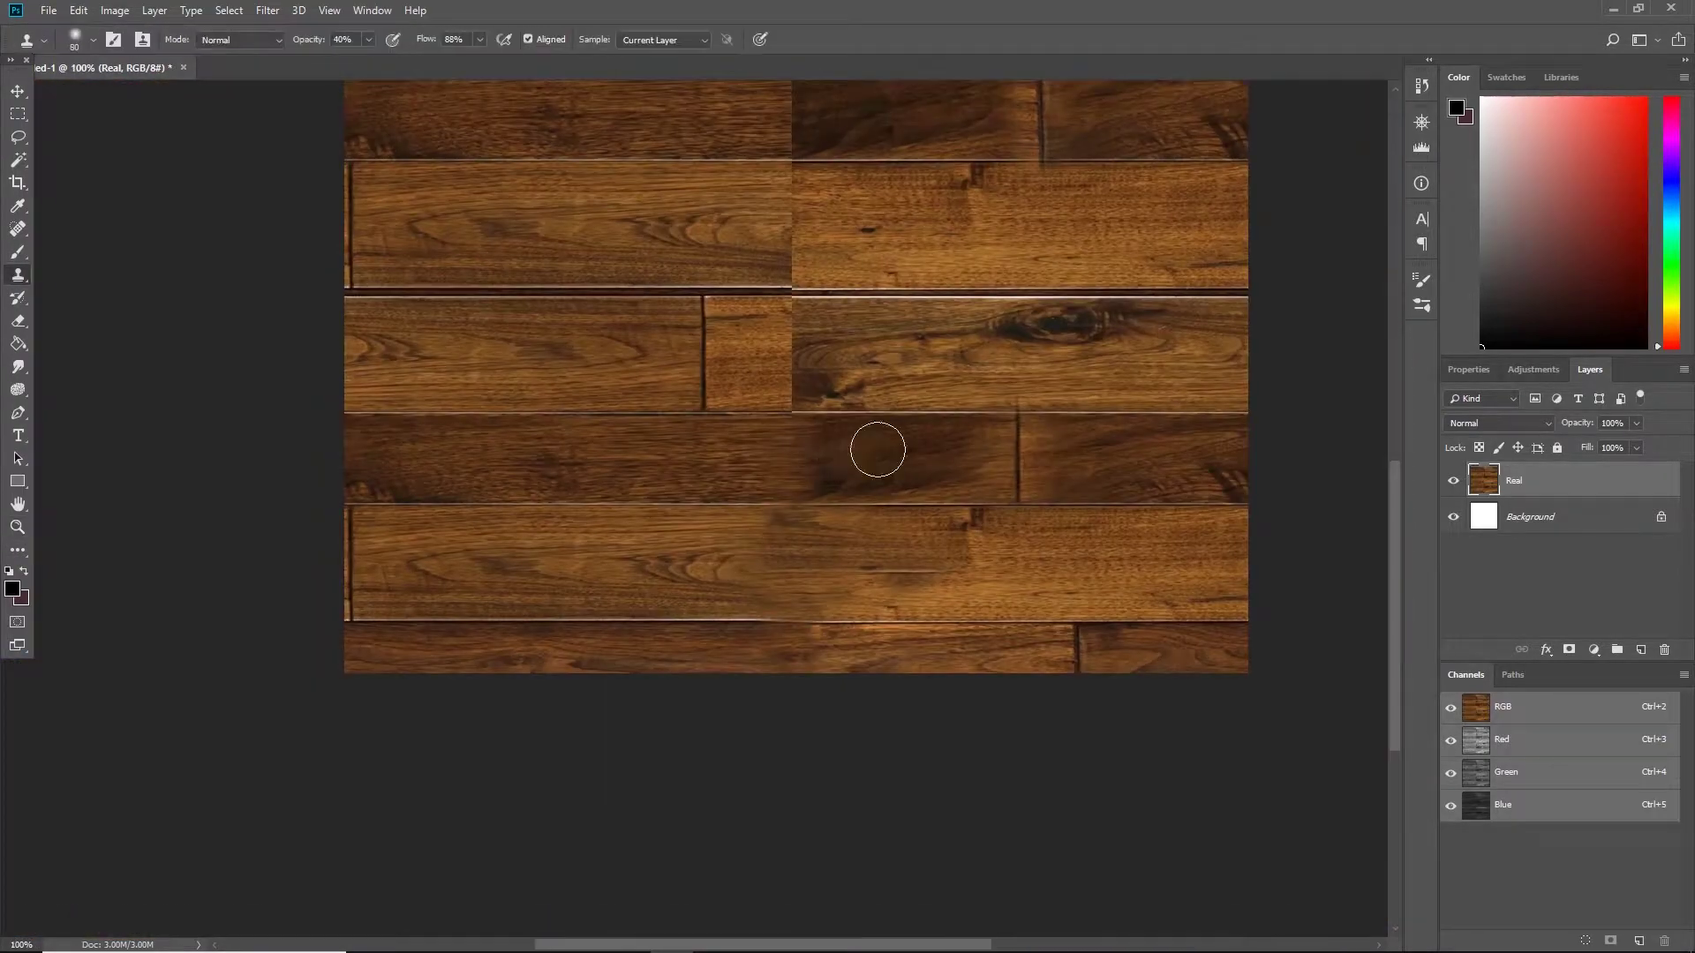
left_click(746, 406, "alt")
mouse_move(796, 417)
left_mouse_down()
mouse_move(792, 322)
mouse_move(862, 289)
left_mouse_up()
left_click(764, 288, "alt")
left_click(703, 409, "alt")
left_click(736, 326, "alt")
left_click_drag(904, 385, 934, 385)
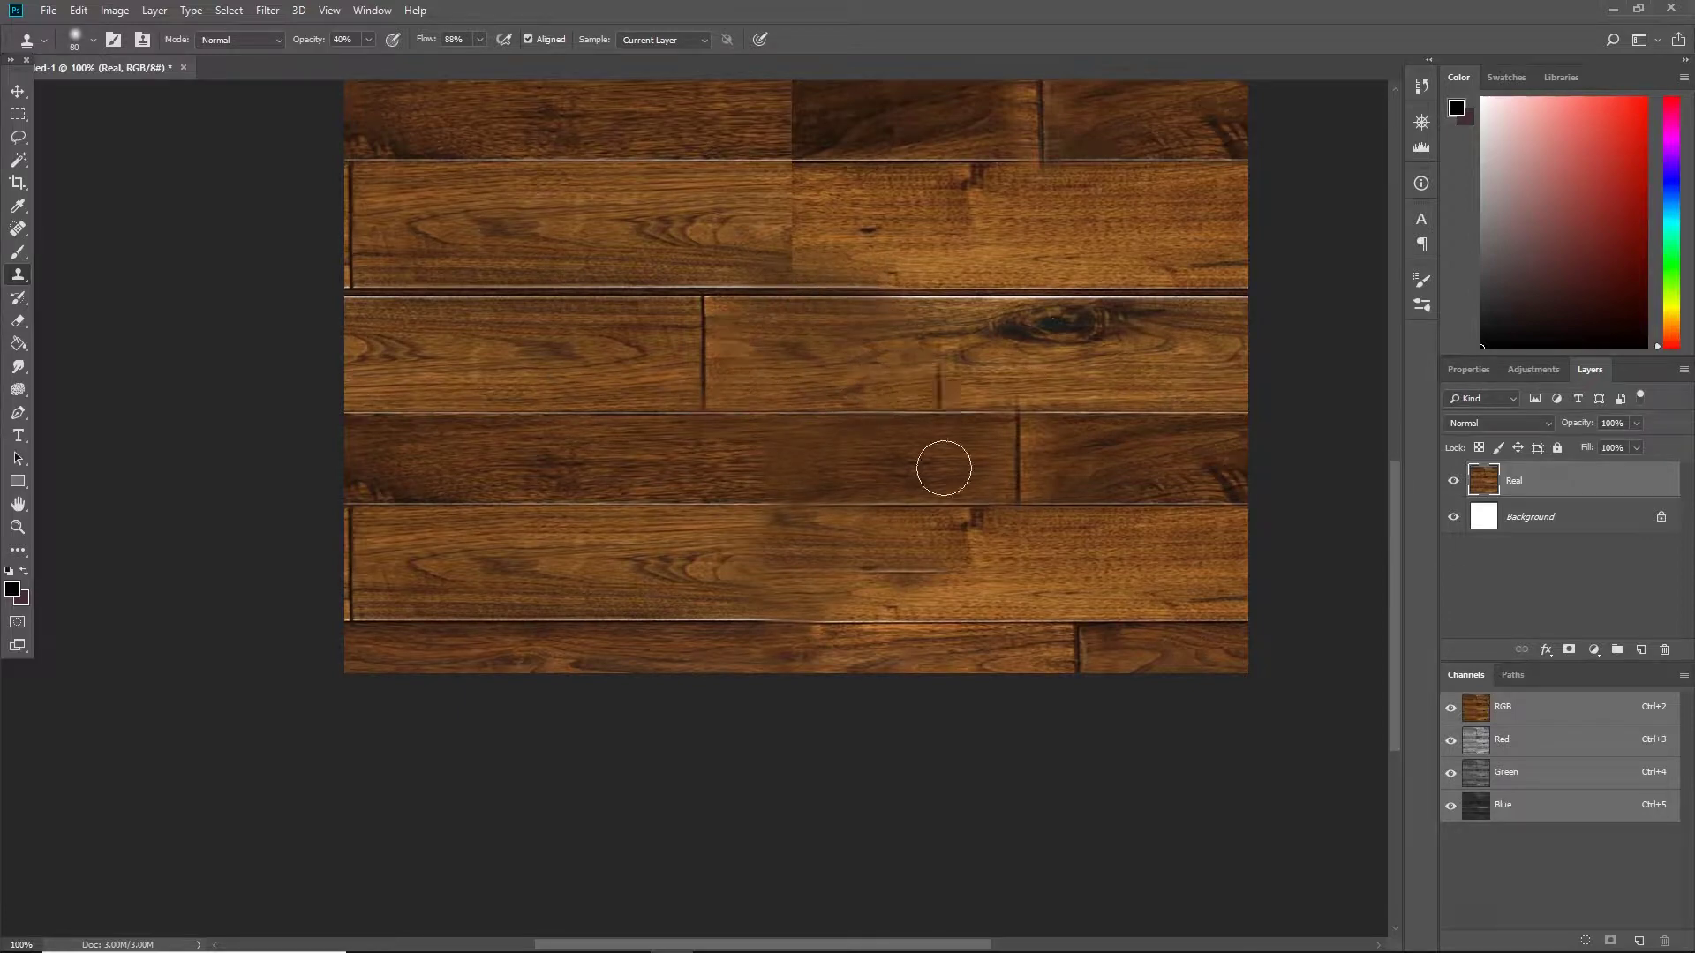
left_click_drag(942, 466, 971, 474)
- Clean up the stray clone marks on the lower planks and blend the seam in the wide middle plank row
left_click_drag(914, 574, 967, 569)
left_click(1033, 556, "alt")
left_click_drag(860, 556, 926, 590)
left_click_drag(1043, 550, 1033, 748)
mouse_move(952, 407)
left_mouse_down()
mouse_move(1010, 560)
mouse_move(917, 506)
left_mouse_up()
left_click(1189, 507, "alt")
mouse_move(766, 561)
left_mouse_down()
mouse_move(757, 530)
mouse_move(777, 560)
left_mouse_up()
left_click(1079, 543, "alt")
left_click(780, 304)
- Clone wood grain over the central seam in the third and fourth plank rows from the top
key("z")
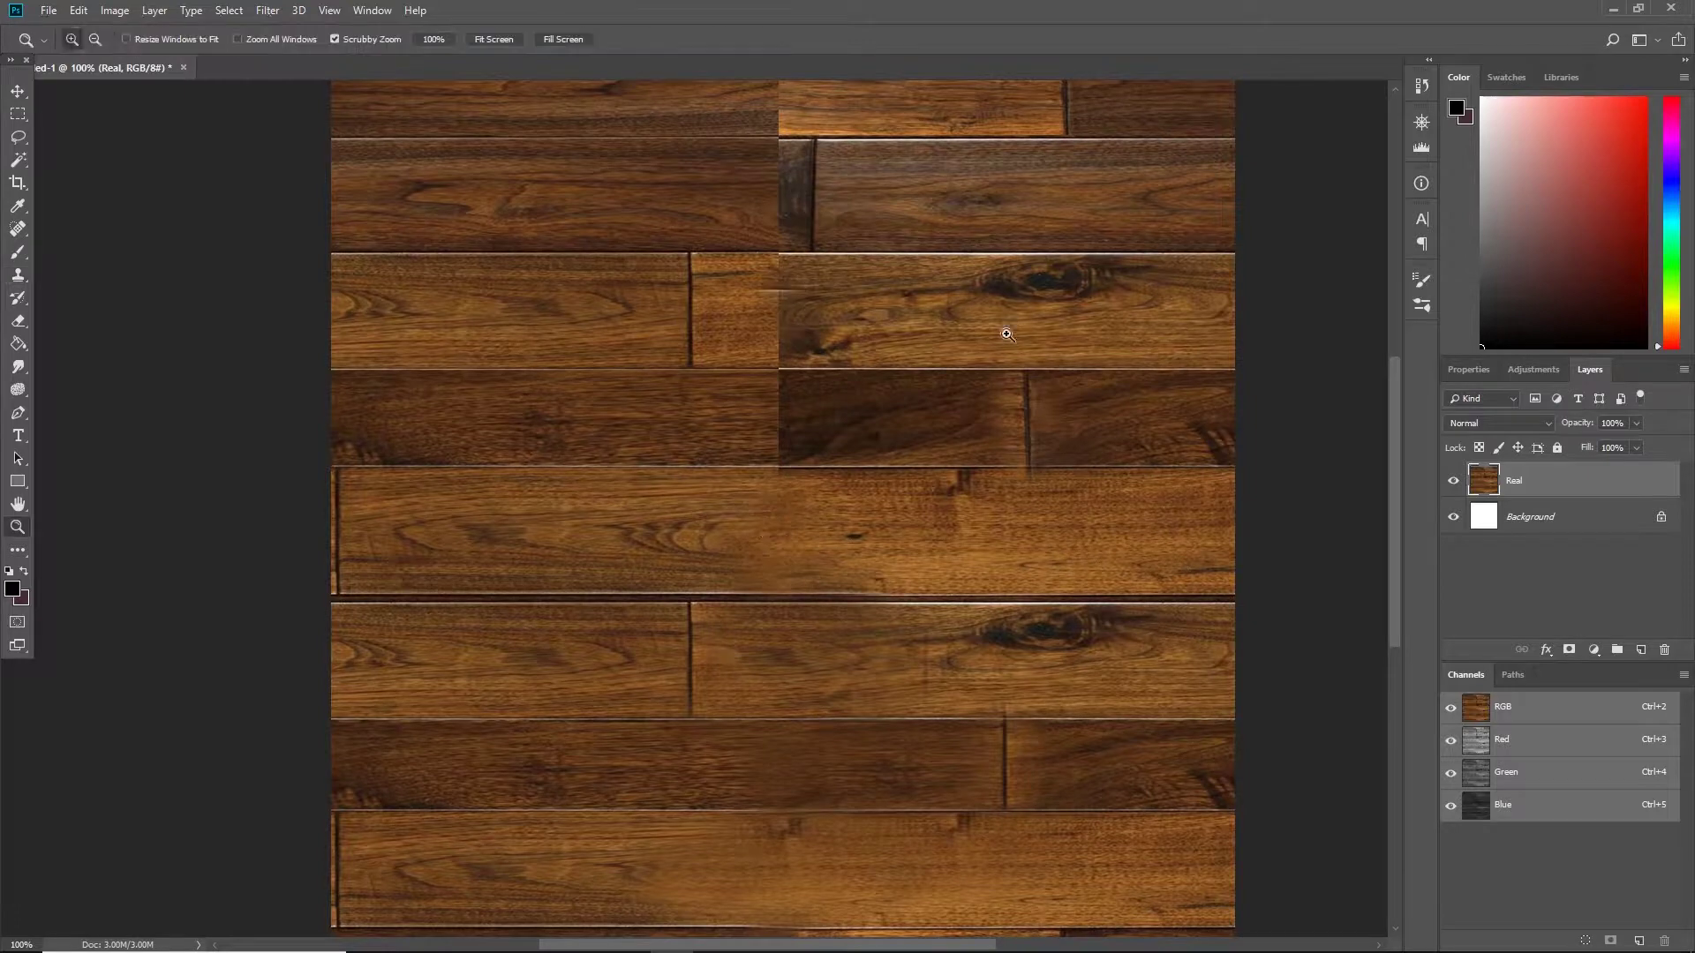
left_click_drag(864, 356, 870, 408)
key("s")
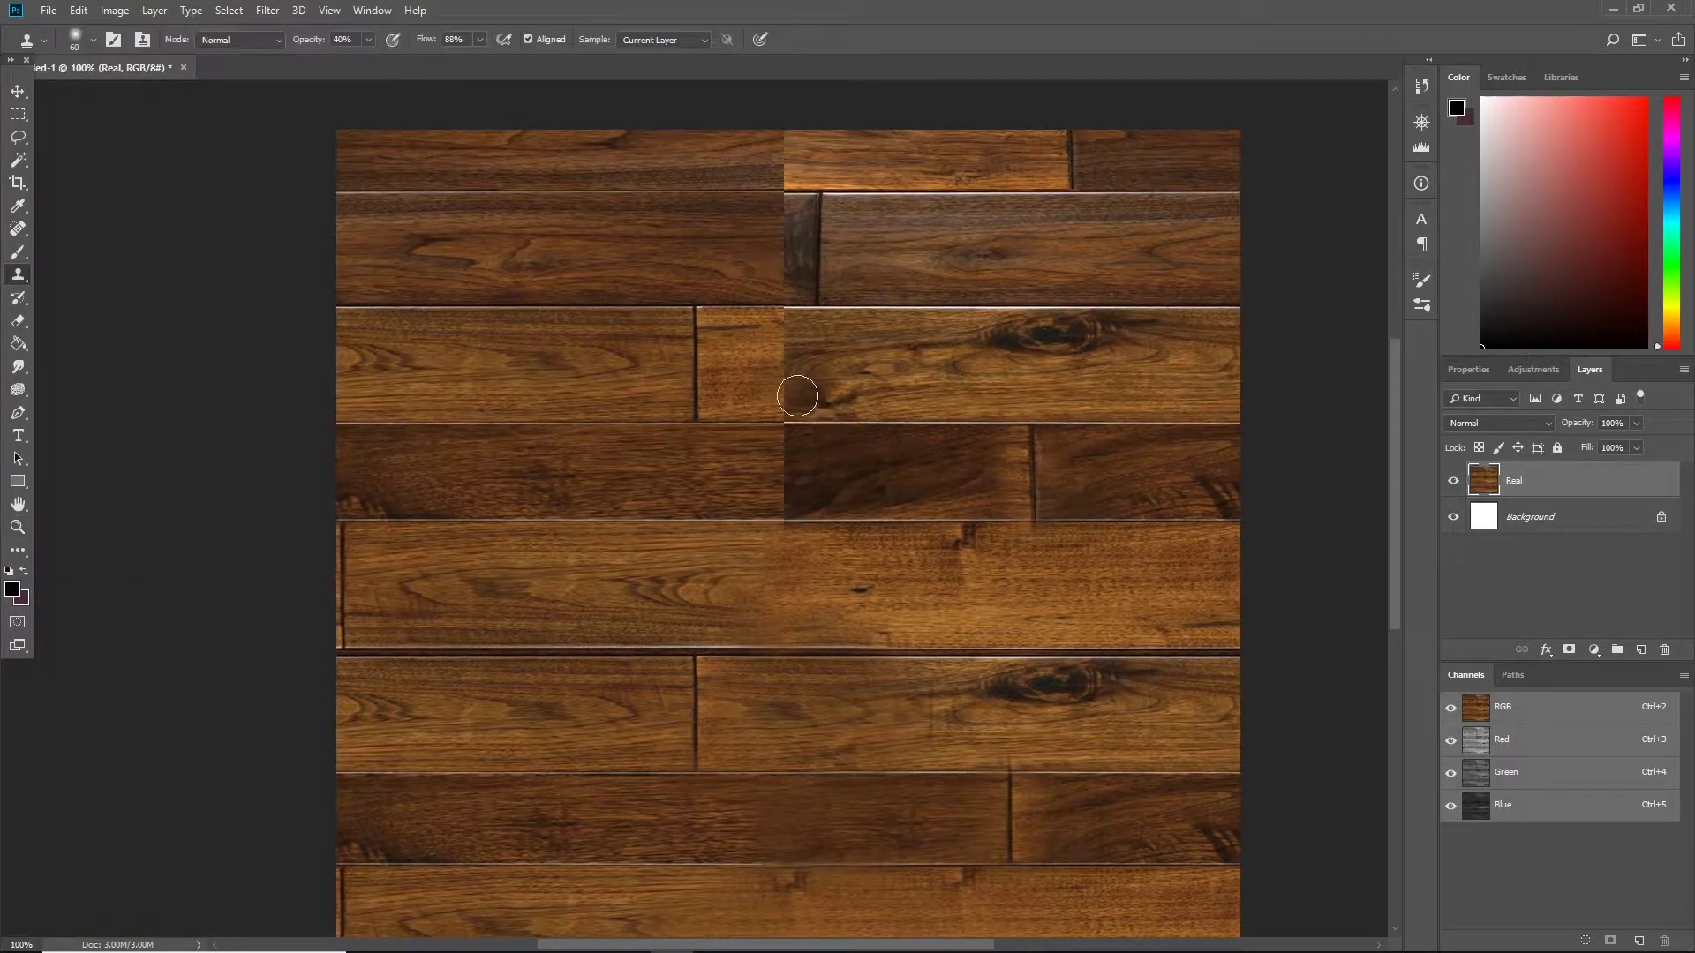
mouse_move(765, 343)
left_mouse_down()
mouse_move(783, 295)
mouse_move(980, 302)
mouse_move(742, 309)
mouse_move(796, 433)
mouse_move(847, 492)
mouse_move(795, 449)
mouse_move(867, 435)
mouse_move(913, 500)
left_mouse_up()
- Adjust the Clone Stamp's brush size and clone over the dark board end at the seam in the second plank row
left_click(643, 468, "alt")
key("bracketleft")
key("bracketleft")
key("bracketleft")
key("bracketleft")
key("bracketleft")
key("bracketleft")
left_click(508, 346, "alt")
key("bracketright")
key("bracketright")
key("bracketright")
key("bracketright")
mouse_move(786, 363)
left_mouse_down()
mouse_move(788, 310)
mouse_move(768, 295)
mouse_move(694, 294)
mouse_move(736, 290)
left_mouse_up()
left_click(531, 294, "alt")
left_click(795, 294)
- Touch up the joint in the second plank row and blend the seam in the topmost row with the Clone Stamp
left_click(893, 289, "alt")
left_click(829, 306, "alt")
left_click(826, 336, "alt")
mouse_move(818, 373)
left_mouse_down()
mouse_move(820, 346)
mouse_move(869, 371)
left_mouse_up()
left_click(1055, 371, "alt")
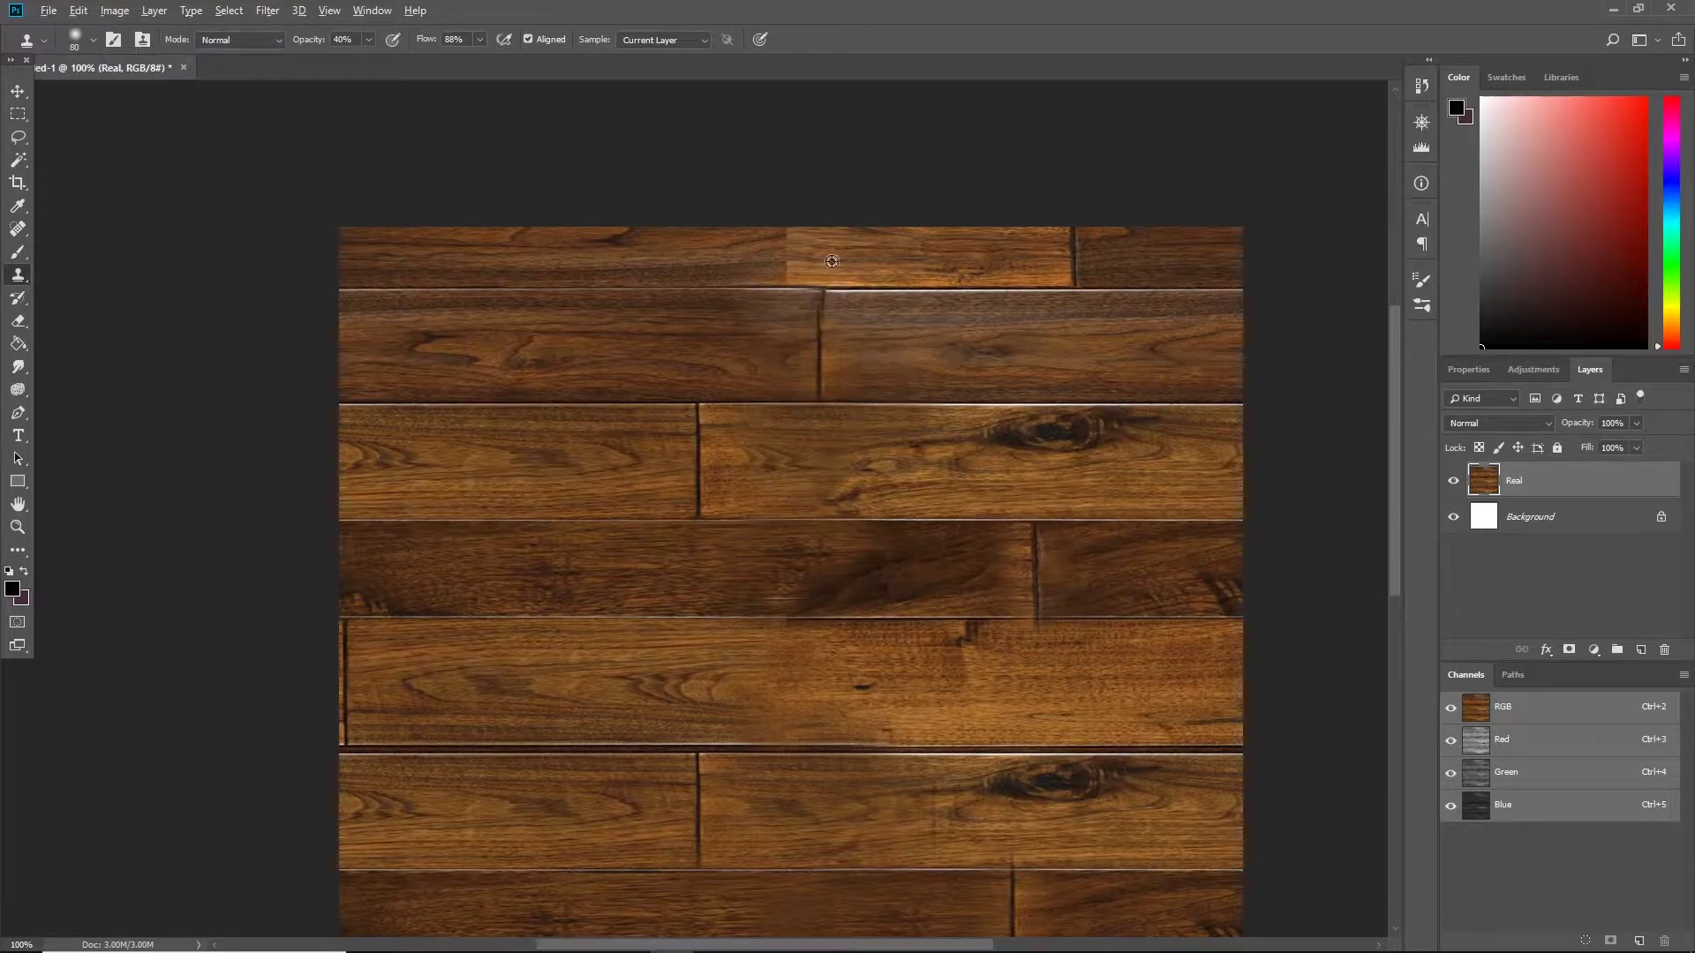
left_click(744, 264, "alt")
left_click_drag(792, 257, 814, 257)
- Examine the whole retouched texture for remaining seams
key("z")
left_click(901, 367, "alt")
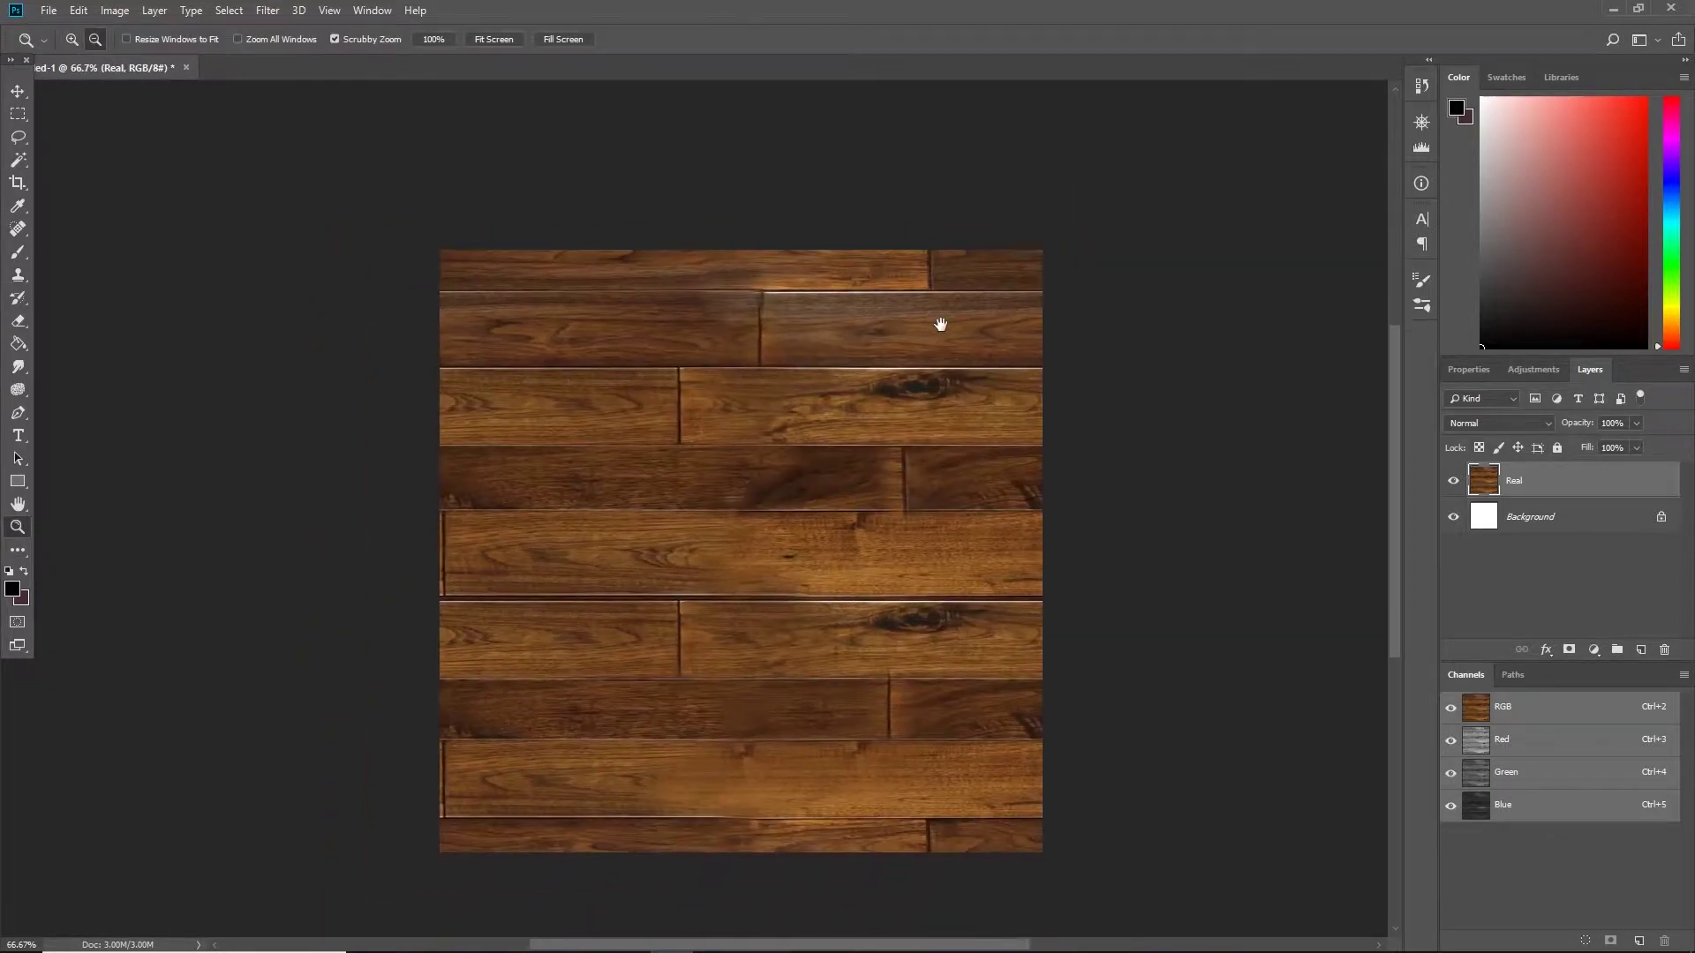
left_click_drag(939, 321, 942, 289)
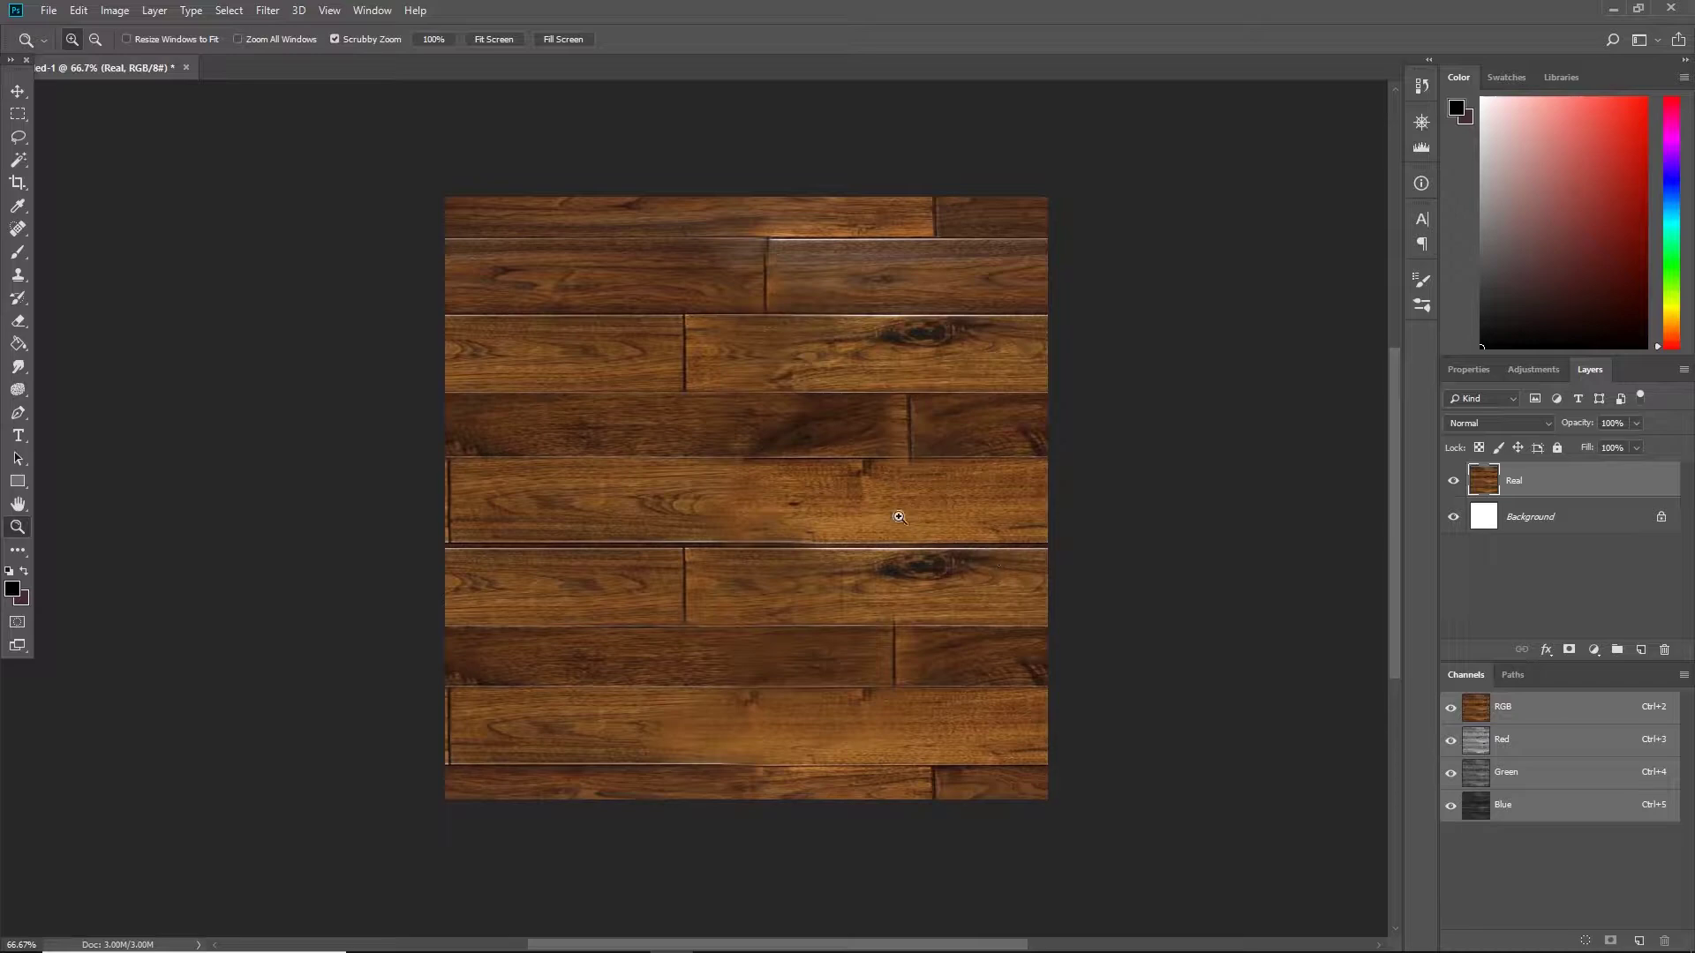
left_click(912, 468)
left_click(912, 468)
left_click(874, 483, "alt")
left_click(872, 485, "alt")
left_click_drag(585, 495, 804, 439)
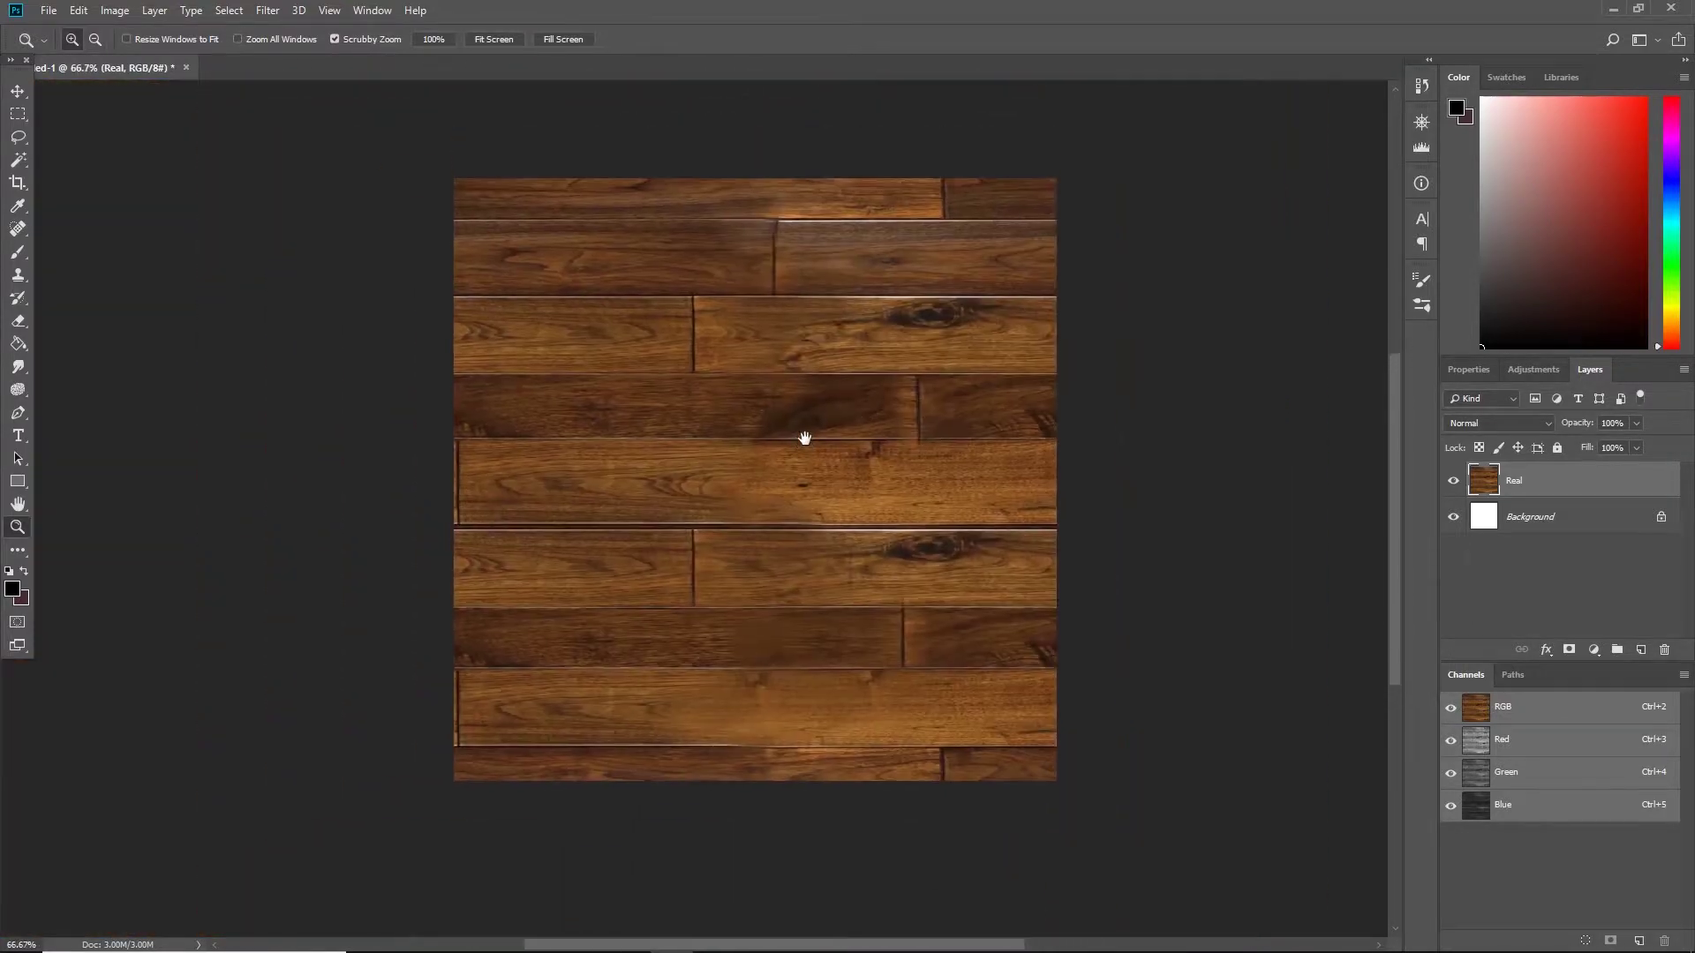
- Offset the Real layer by +946 pixels horizontally and +1541 pixels vertically with undefined areas set to Wrap Around
left_click(272, 13)
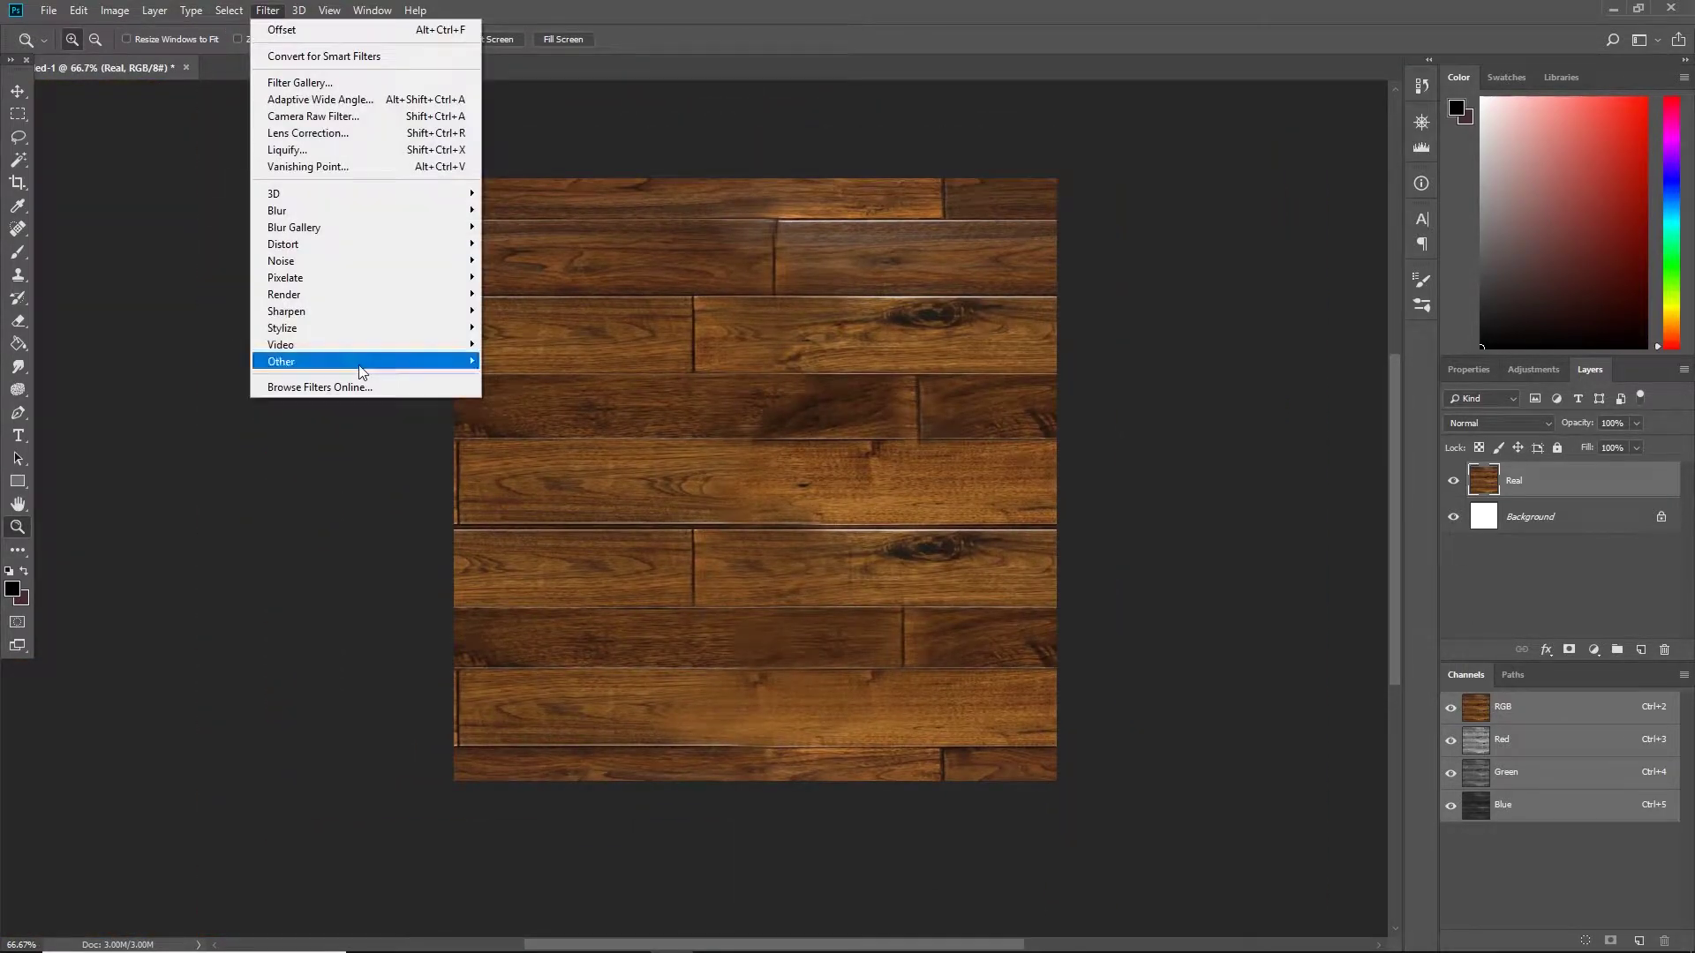
mouse_move(362, 366)
left_click(521, 444)
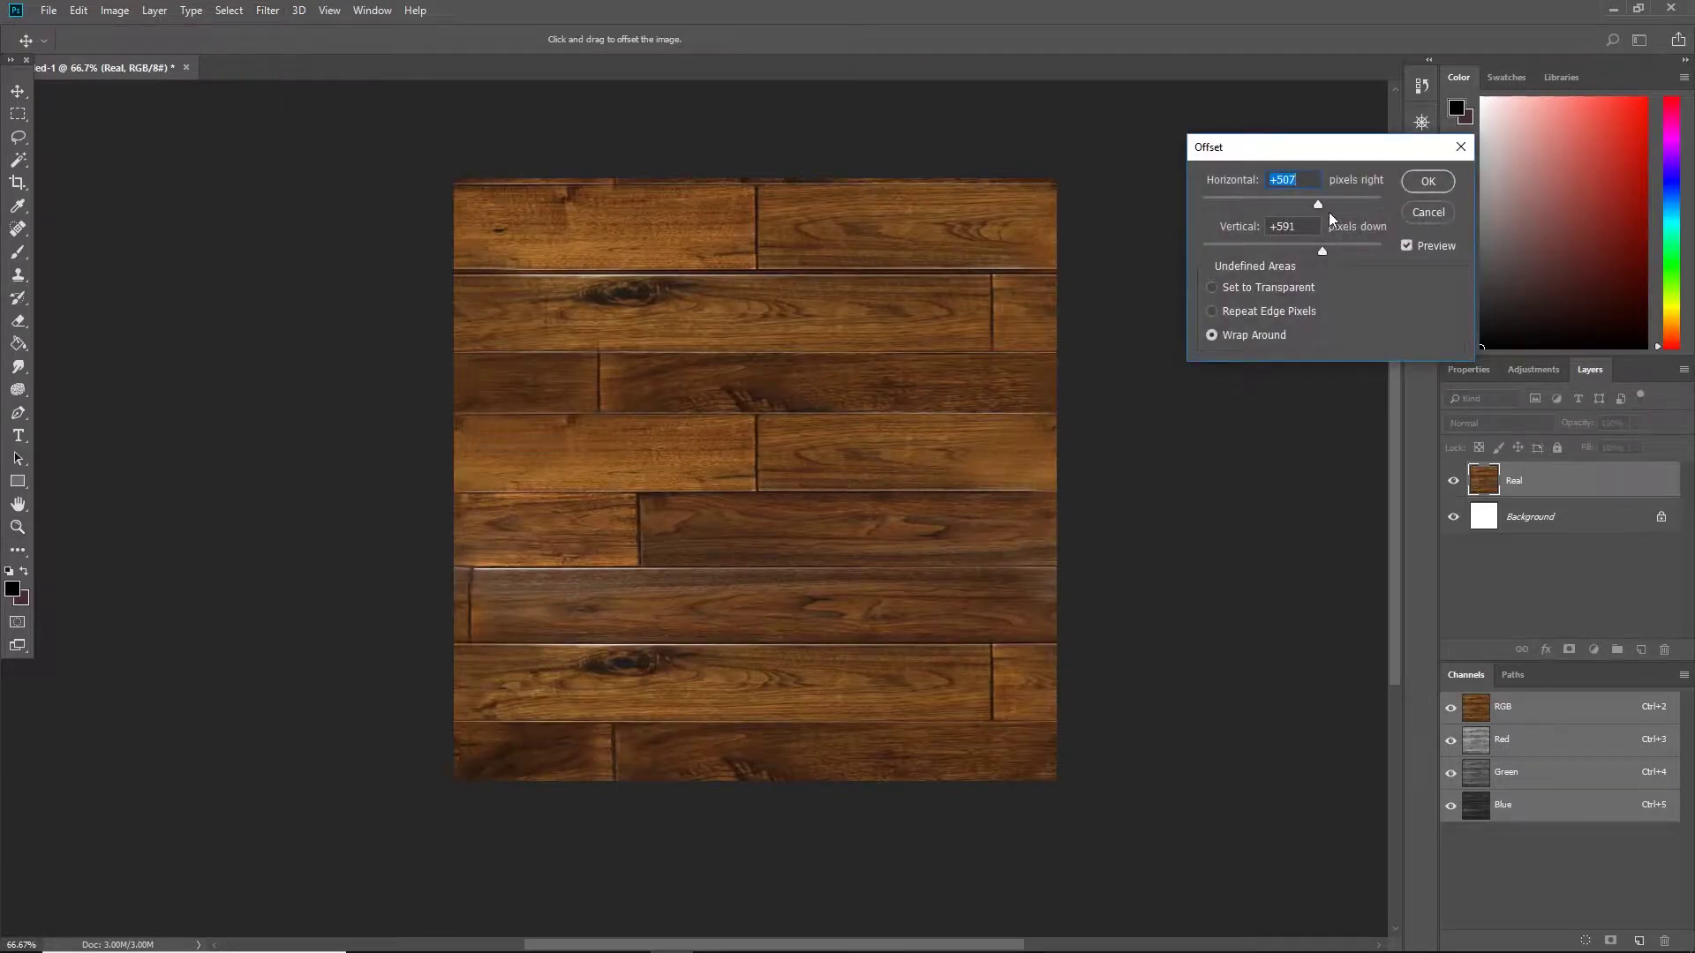
left_click_drag(1329, 210, 1363, 251)
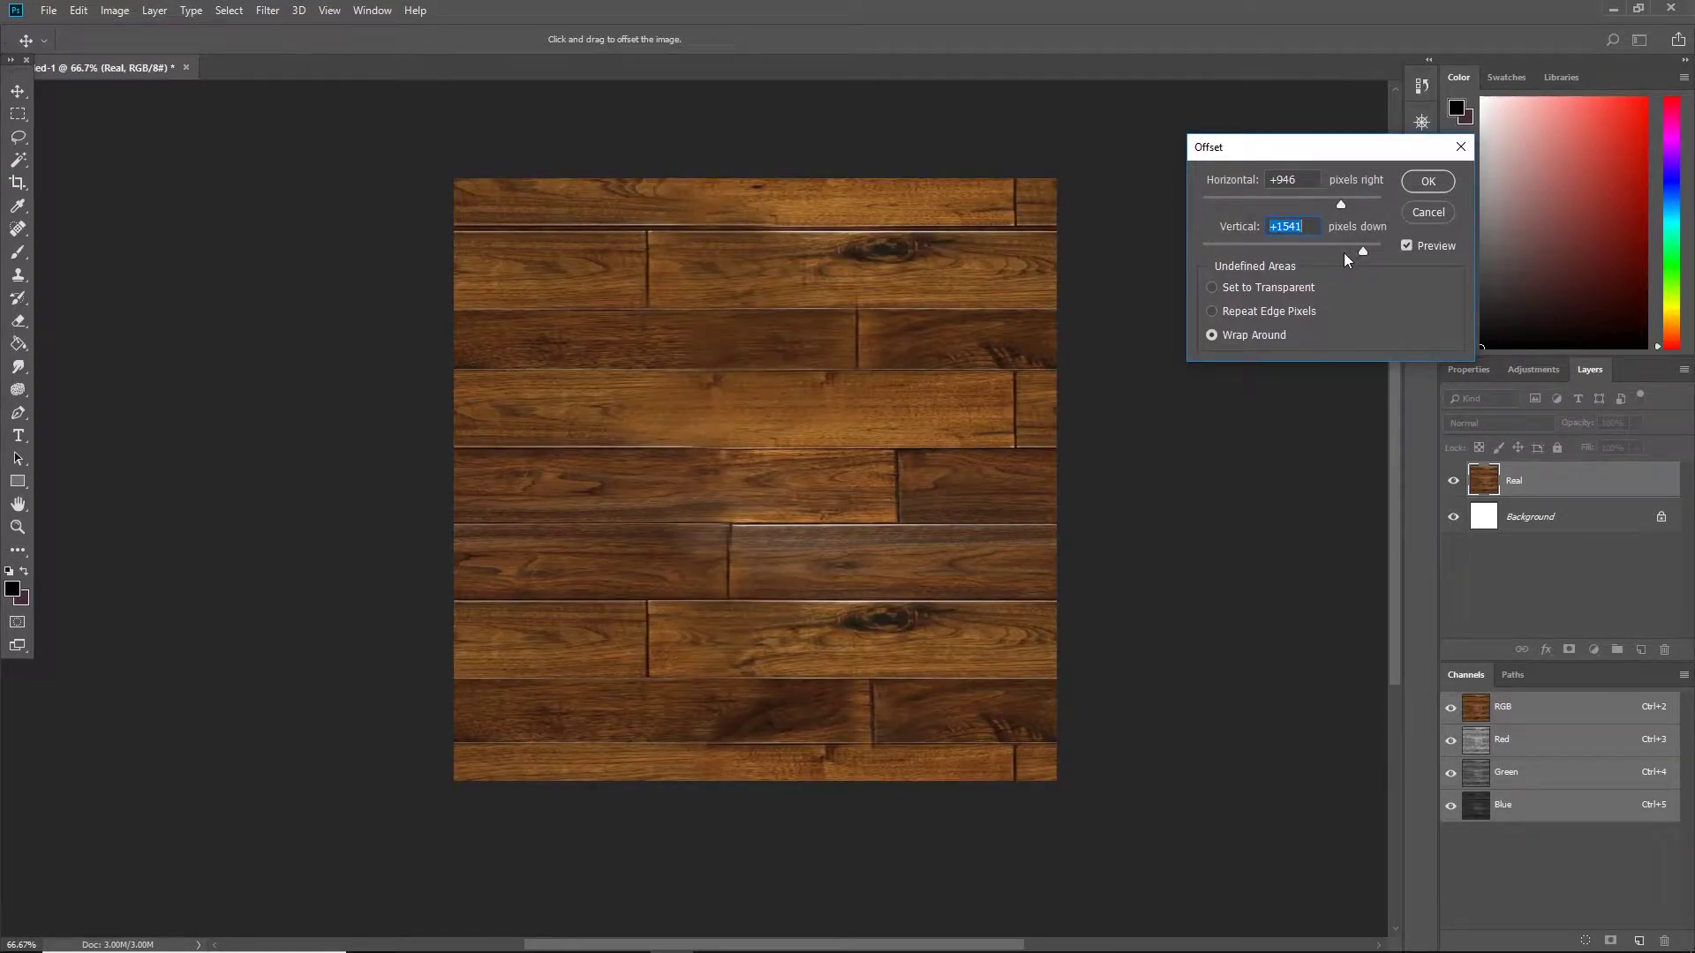
left_click(1427, 182)
key("z")
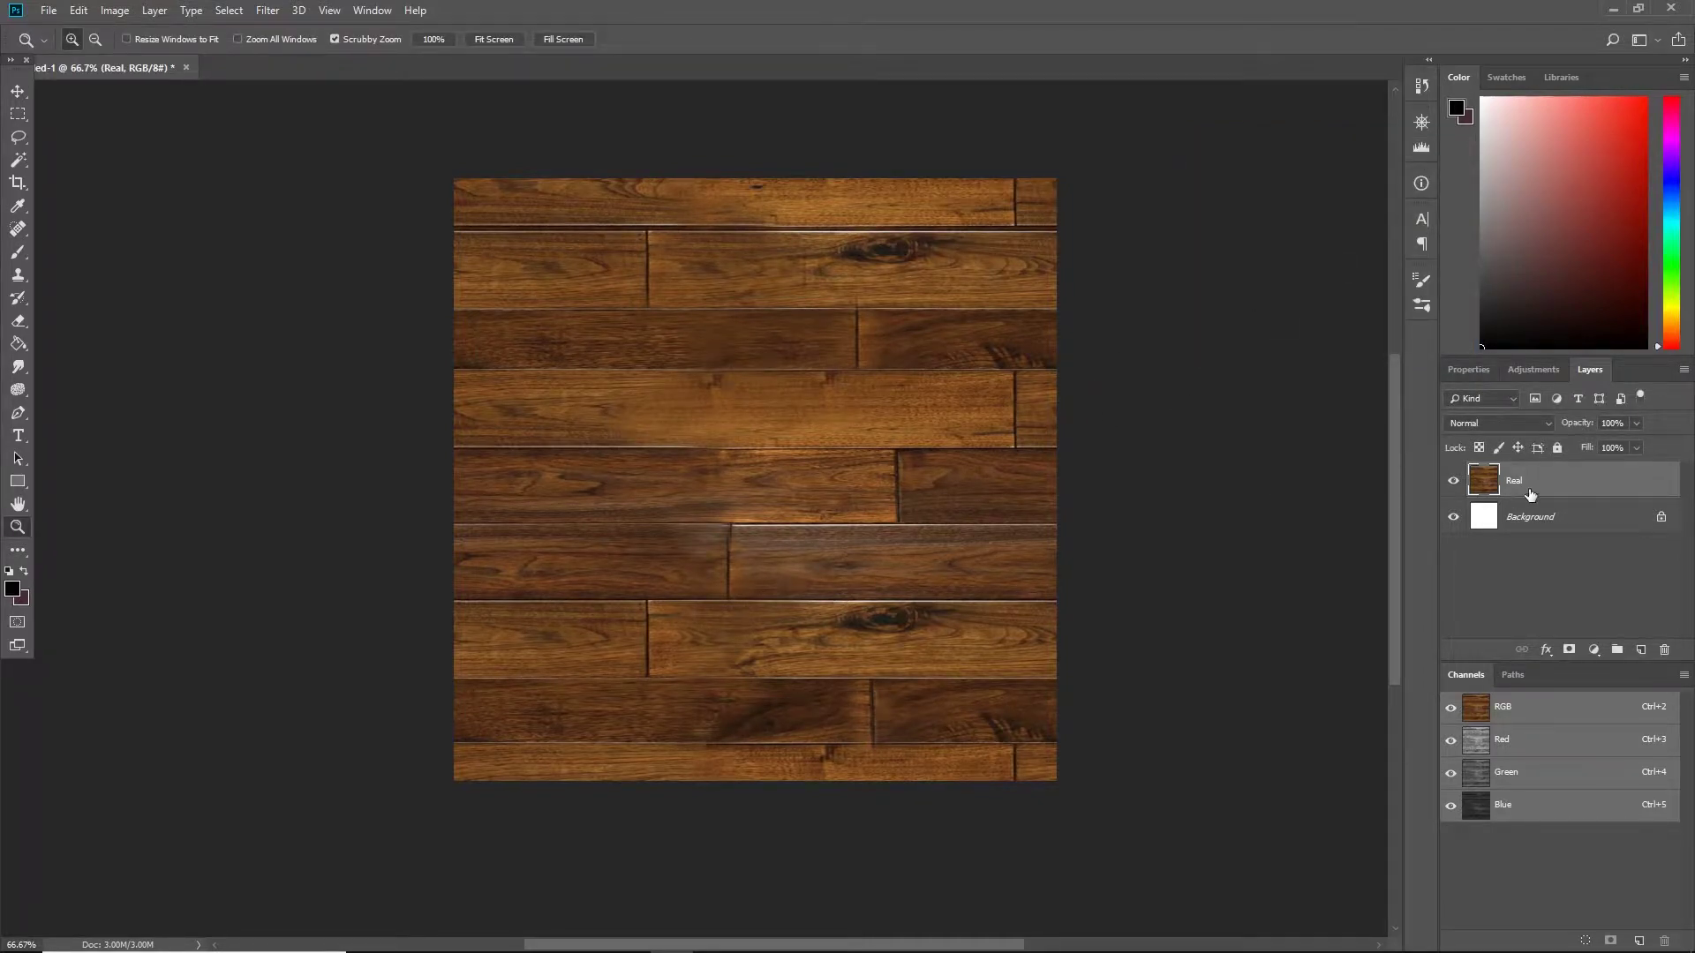
- Duplicate the Real layer and name the copy "oil"
right_click(1531, 493)
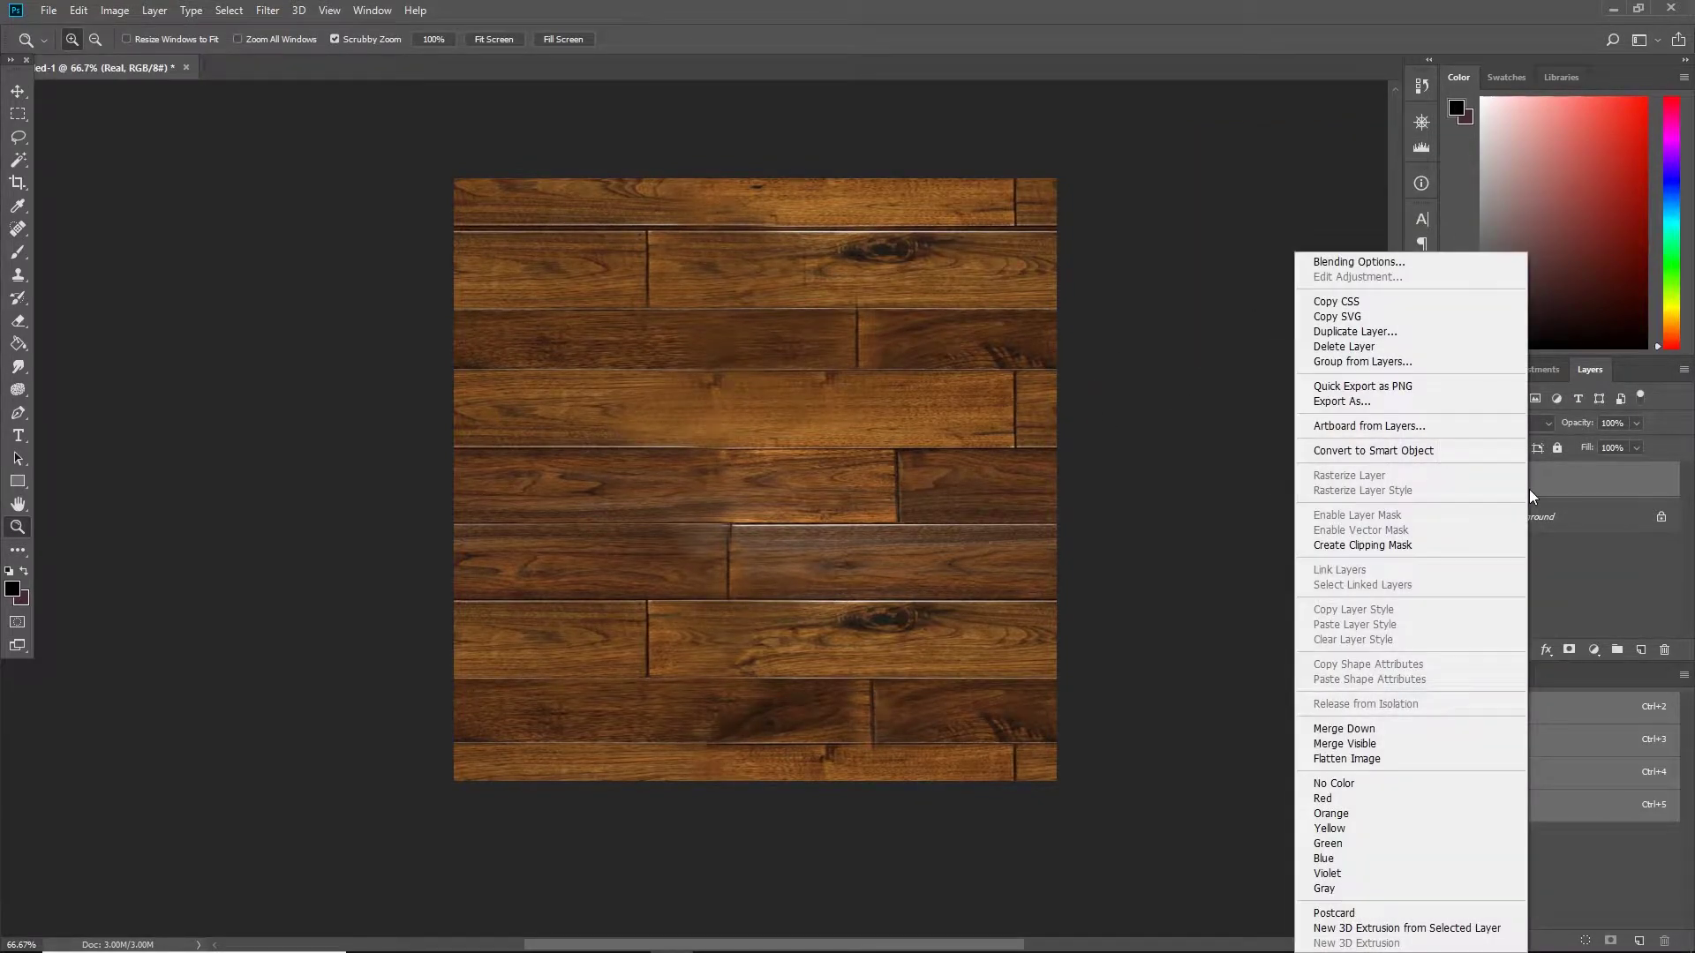
left_click(1395, 332)
left_click(994, 272)
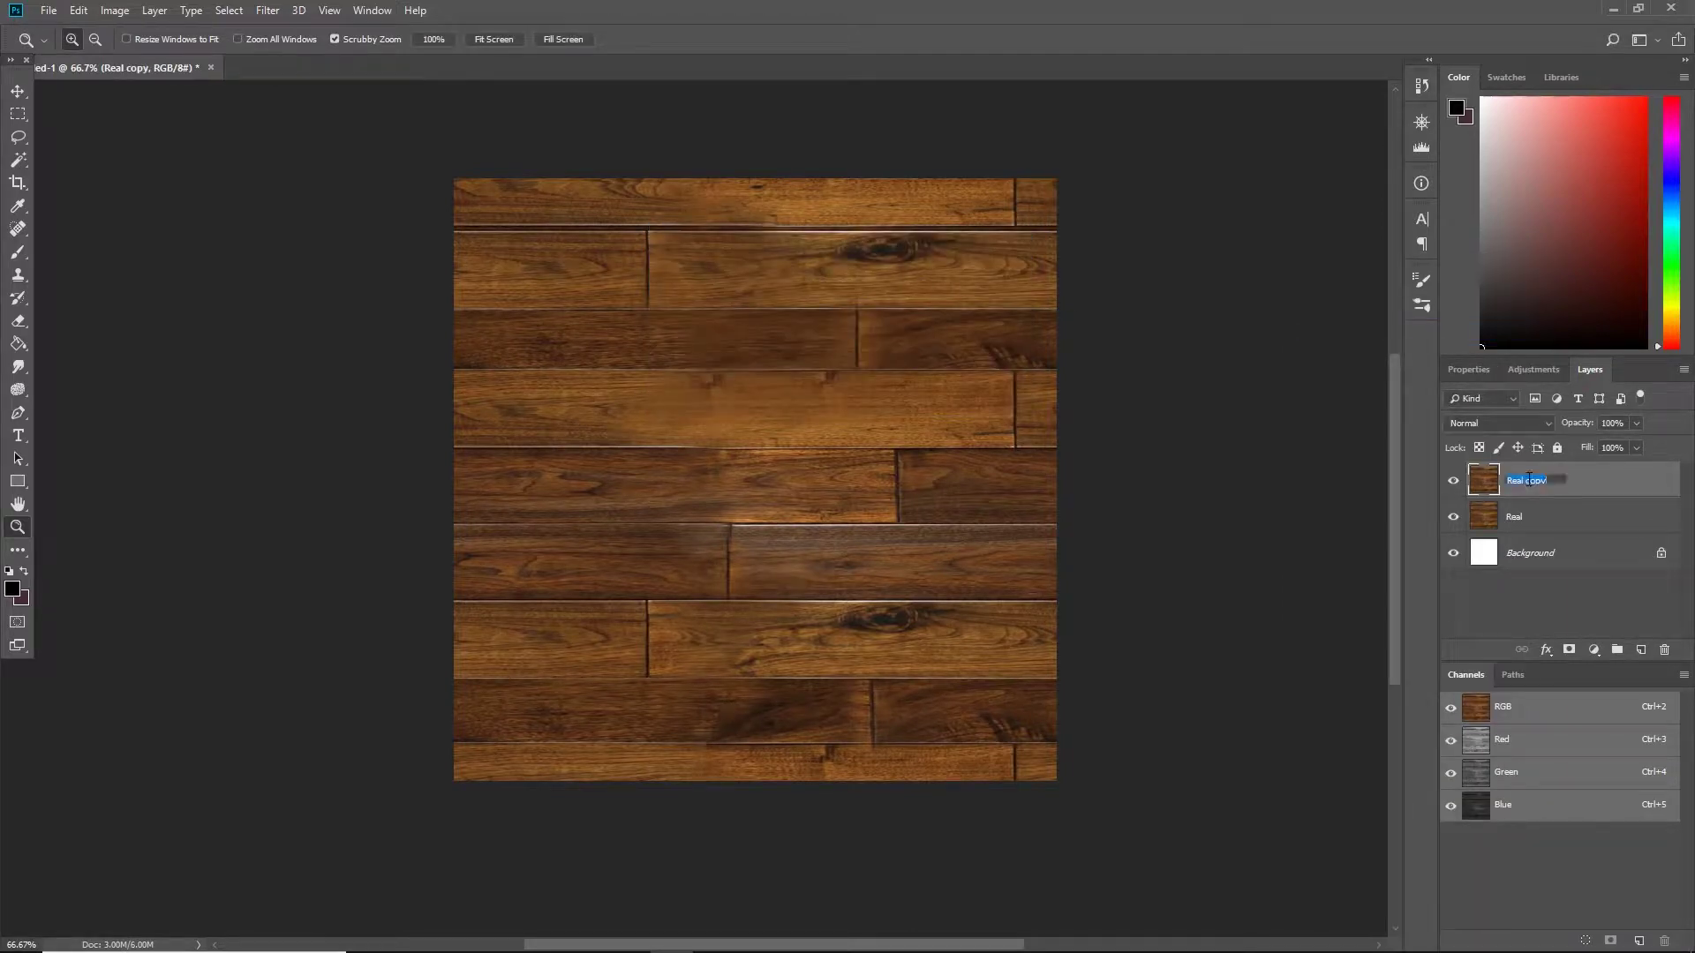
key("Return")
- Apply the Oil Paint filter to the oil layer with Stylization 3.7, Cleanliness 4.8, Scale 6.8, Bristle Detail 1.9 and preview enabled
left_click(276, 13)
mouse_move(362, 334)
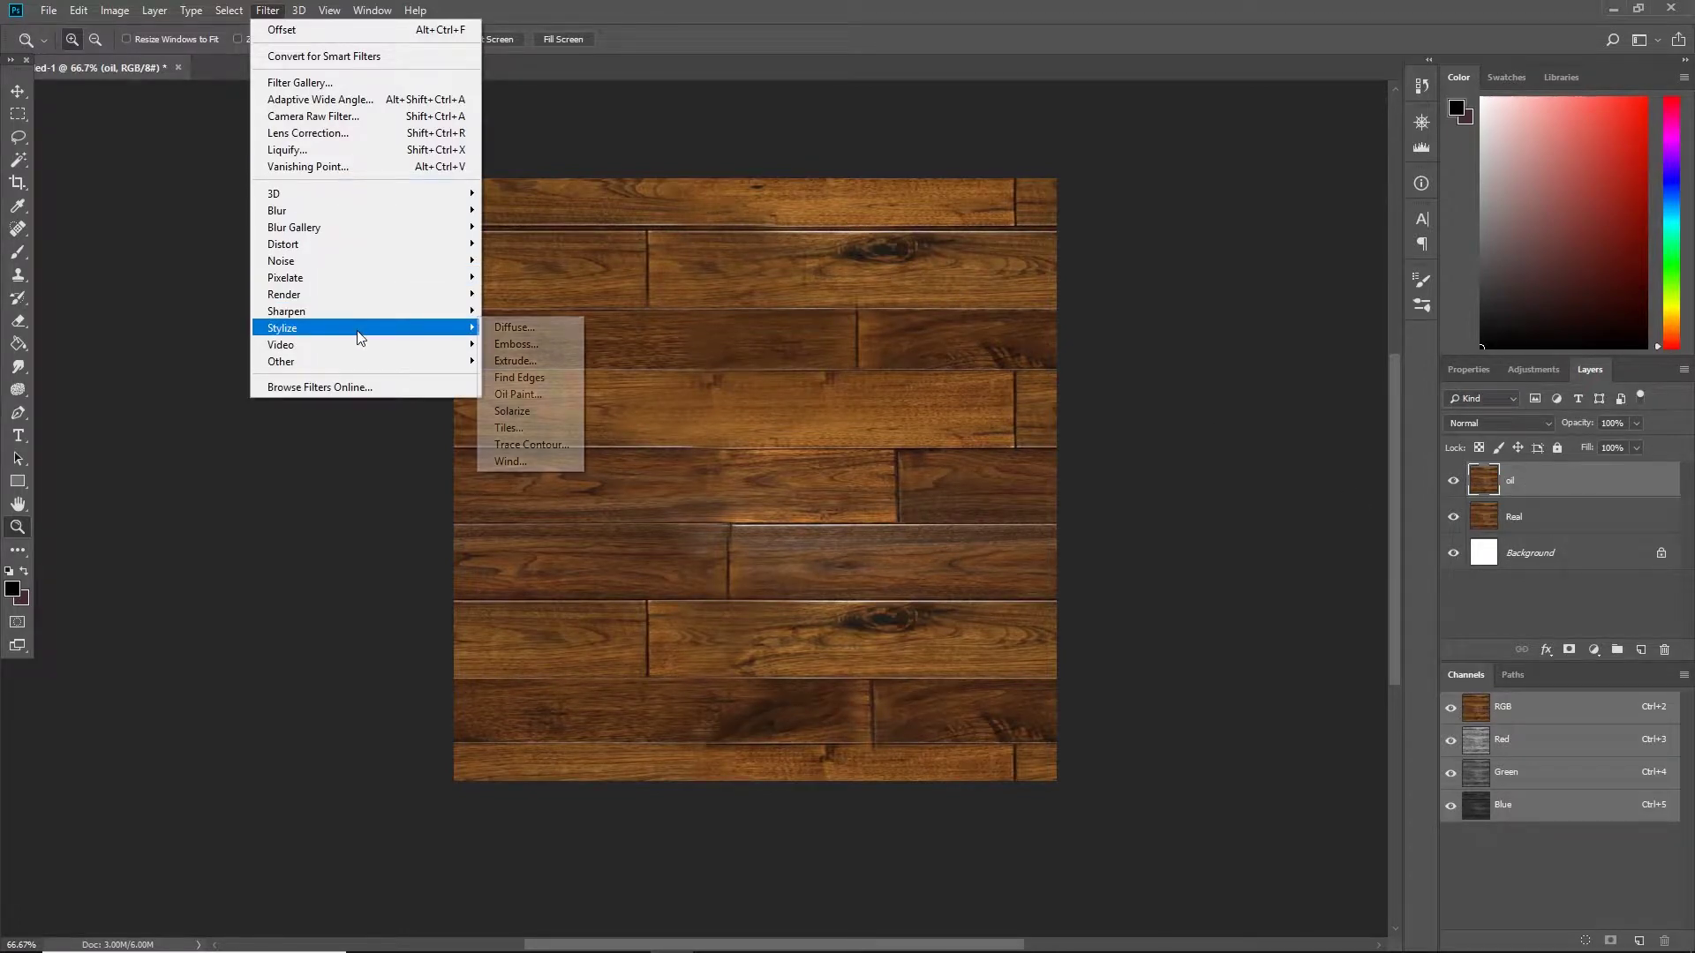
left_click(527, 395)
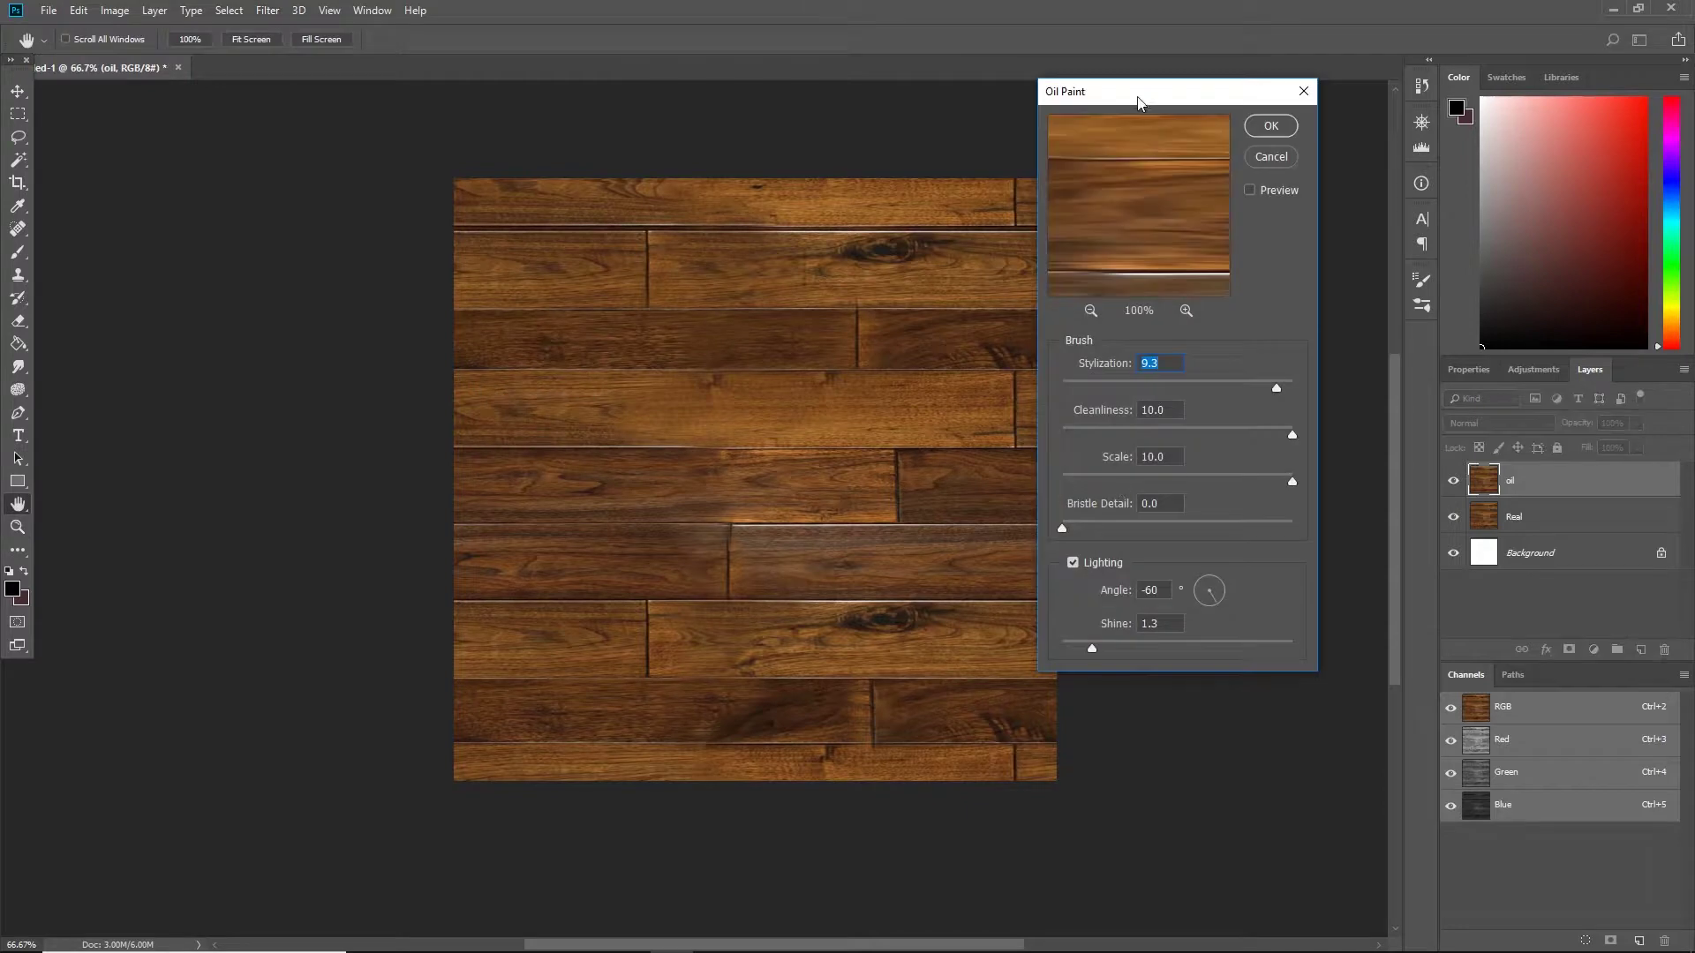
left_click_drag(1136, 97, 1354, 99)
left_click(1465, 190)
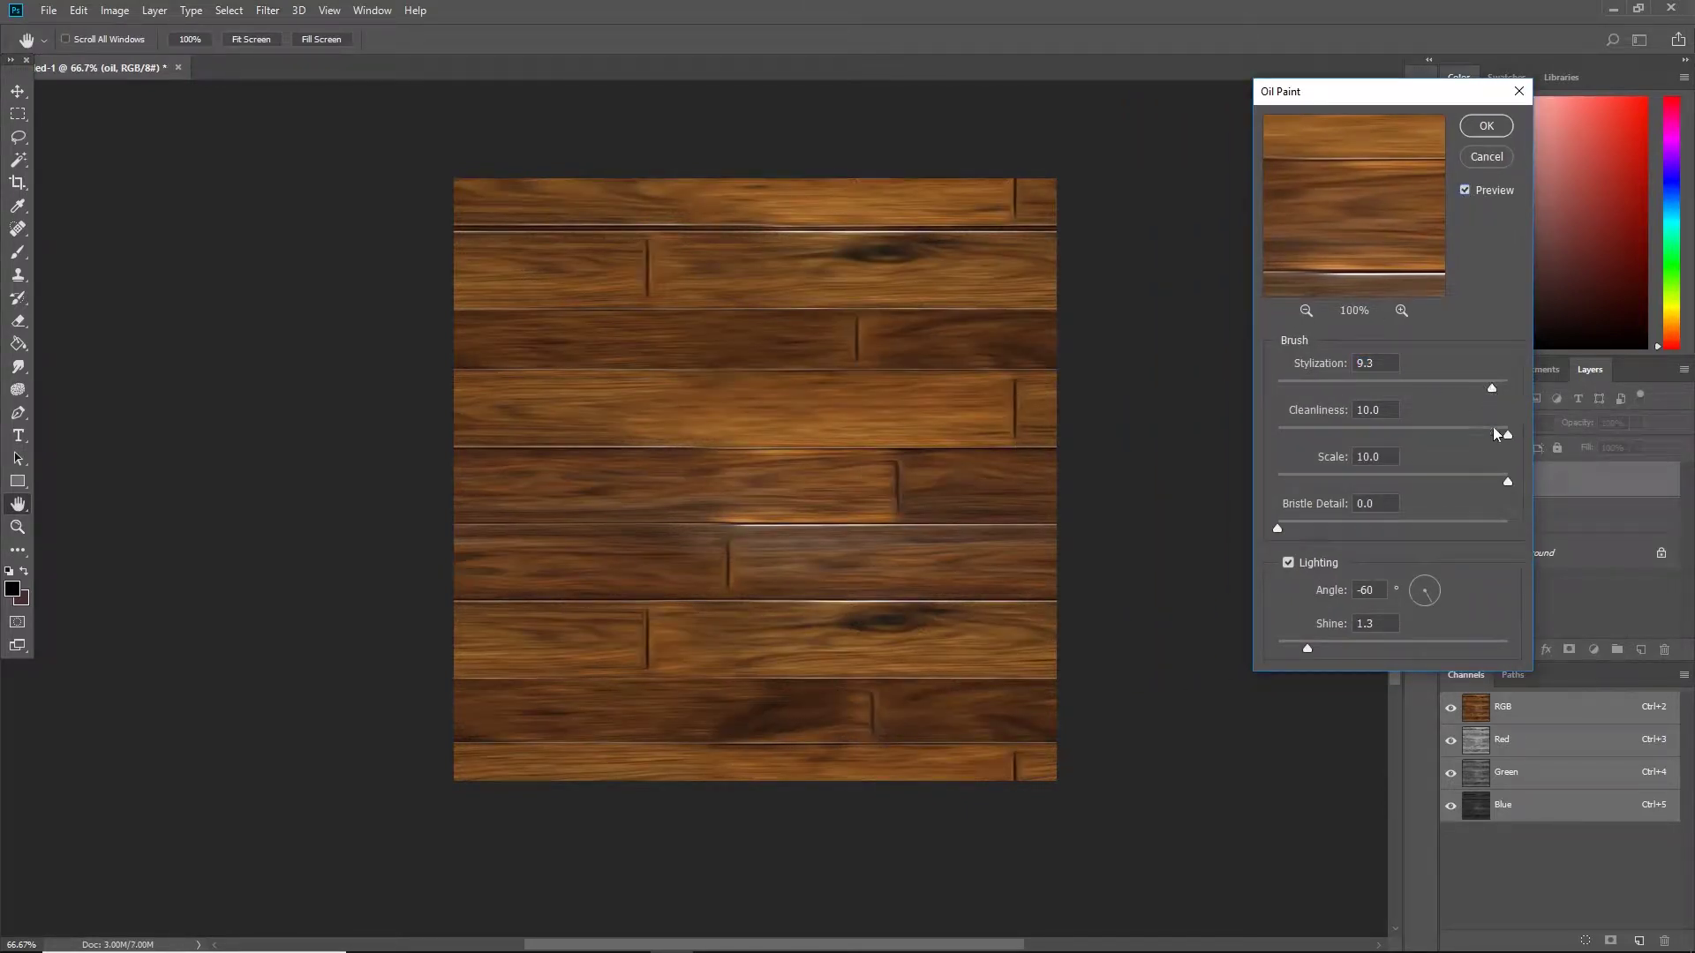
left_click_drag(1425, 434, 1421, 394)
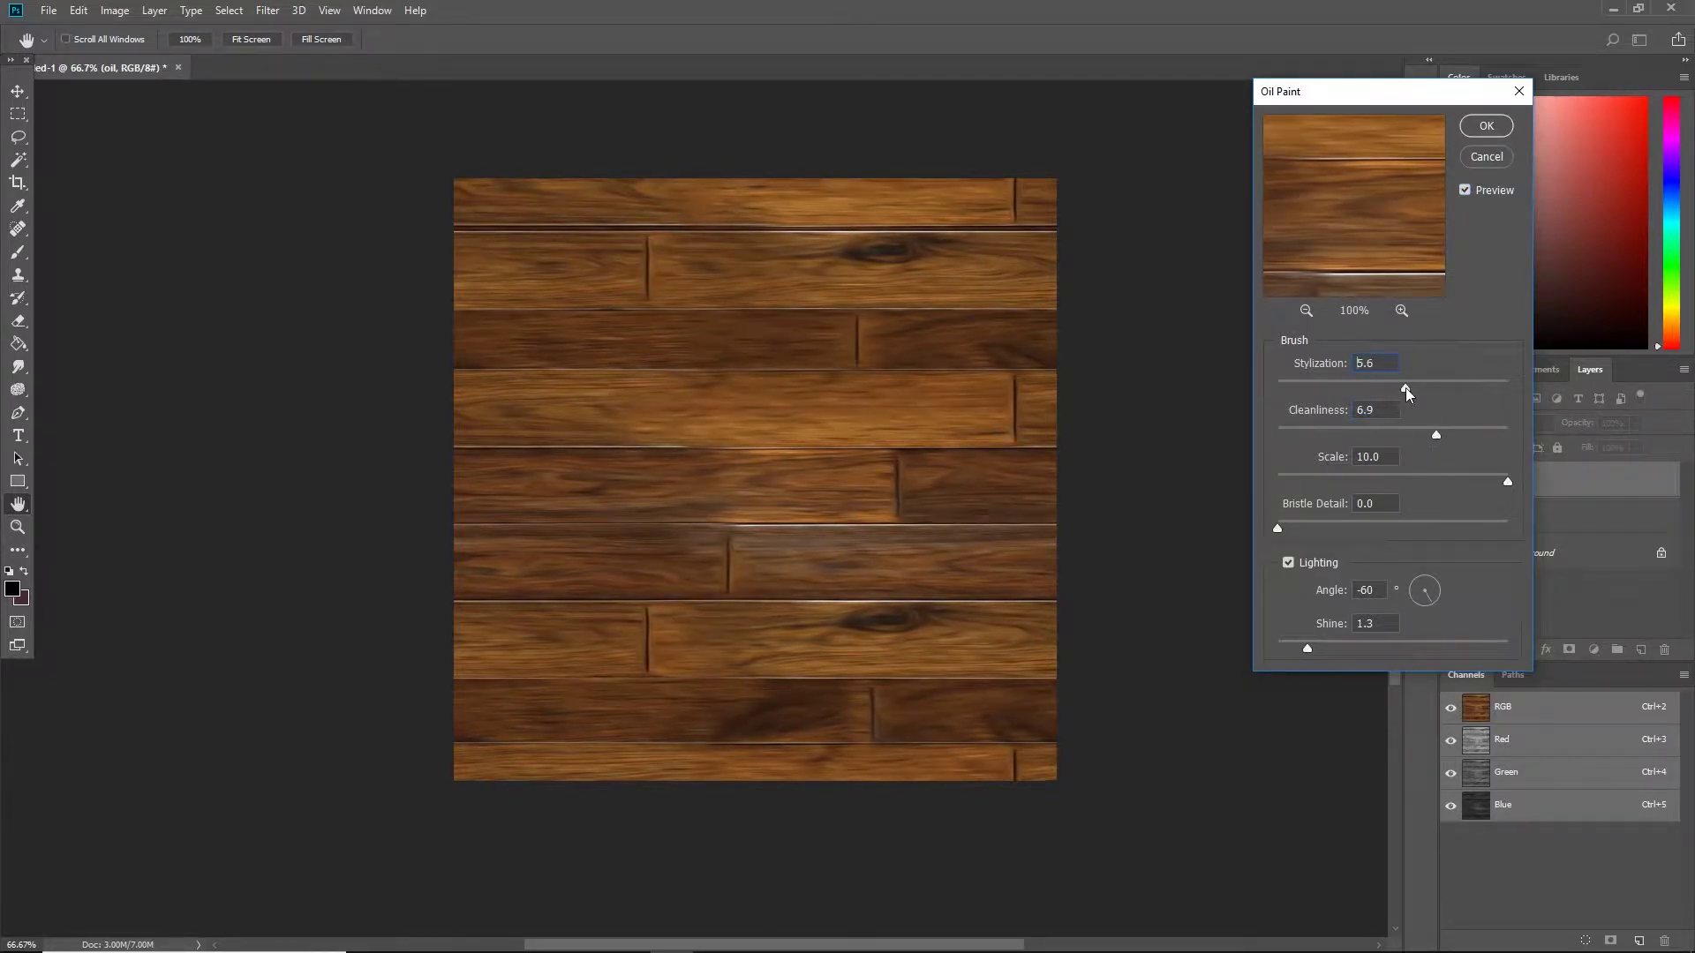
left_click_drag(1420, 388, 1351, 388)
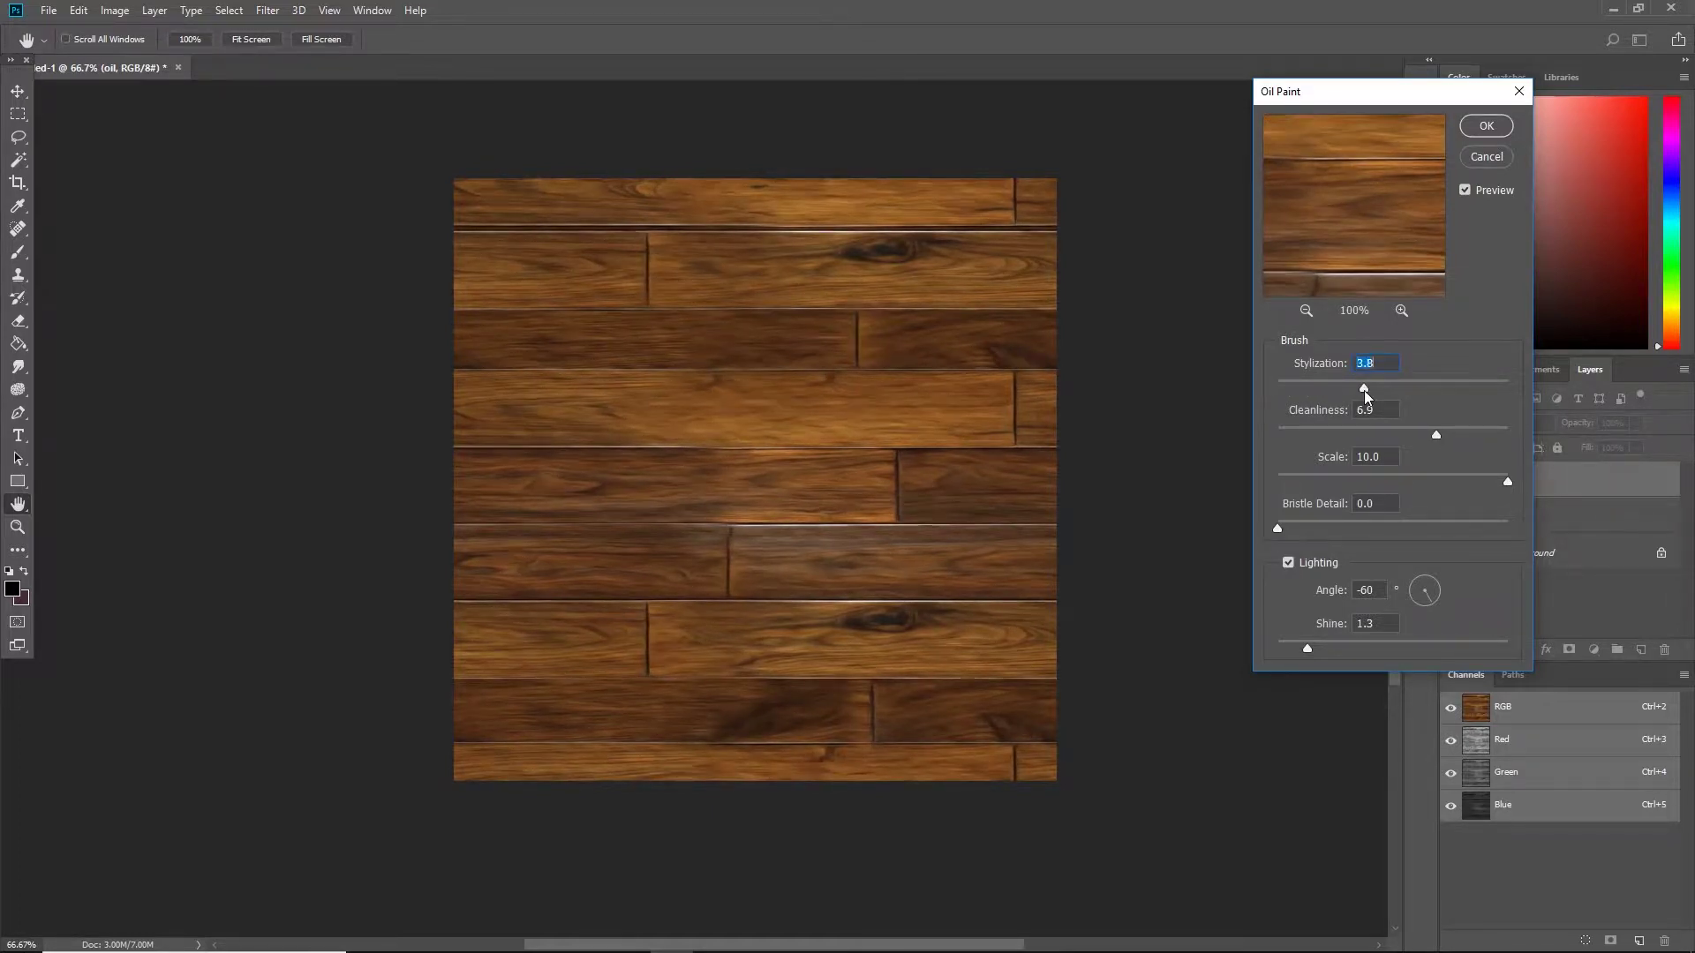
mouse_move(1308, 531)
left_mouse_down()
mouse_move(1479, 519)
mouse_move(1323, 527)
left_mouse_up()
left_click_drag(1508, 483, 1362, 393)
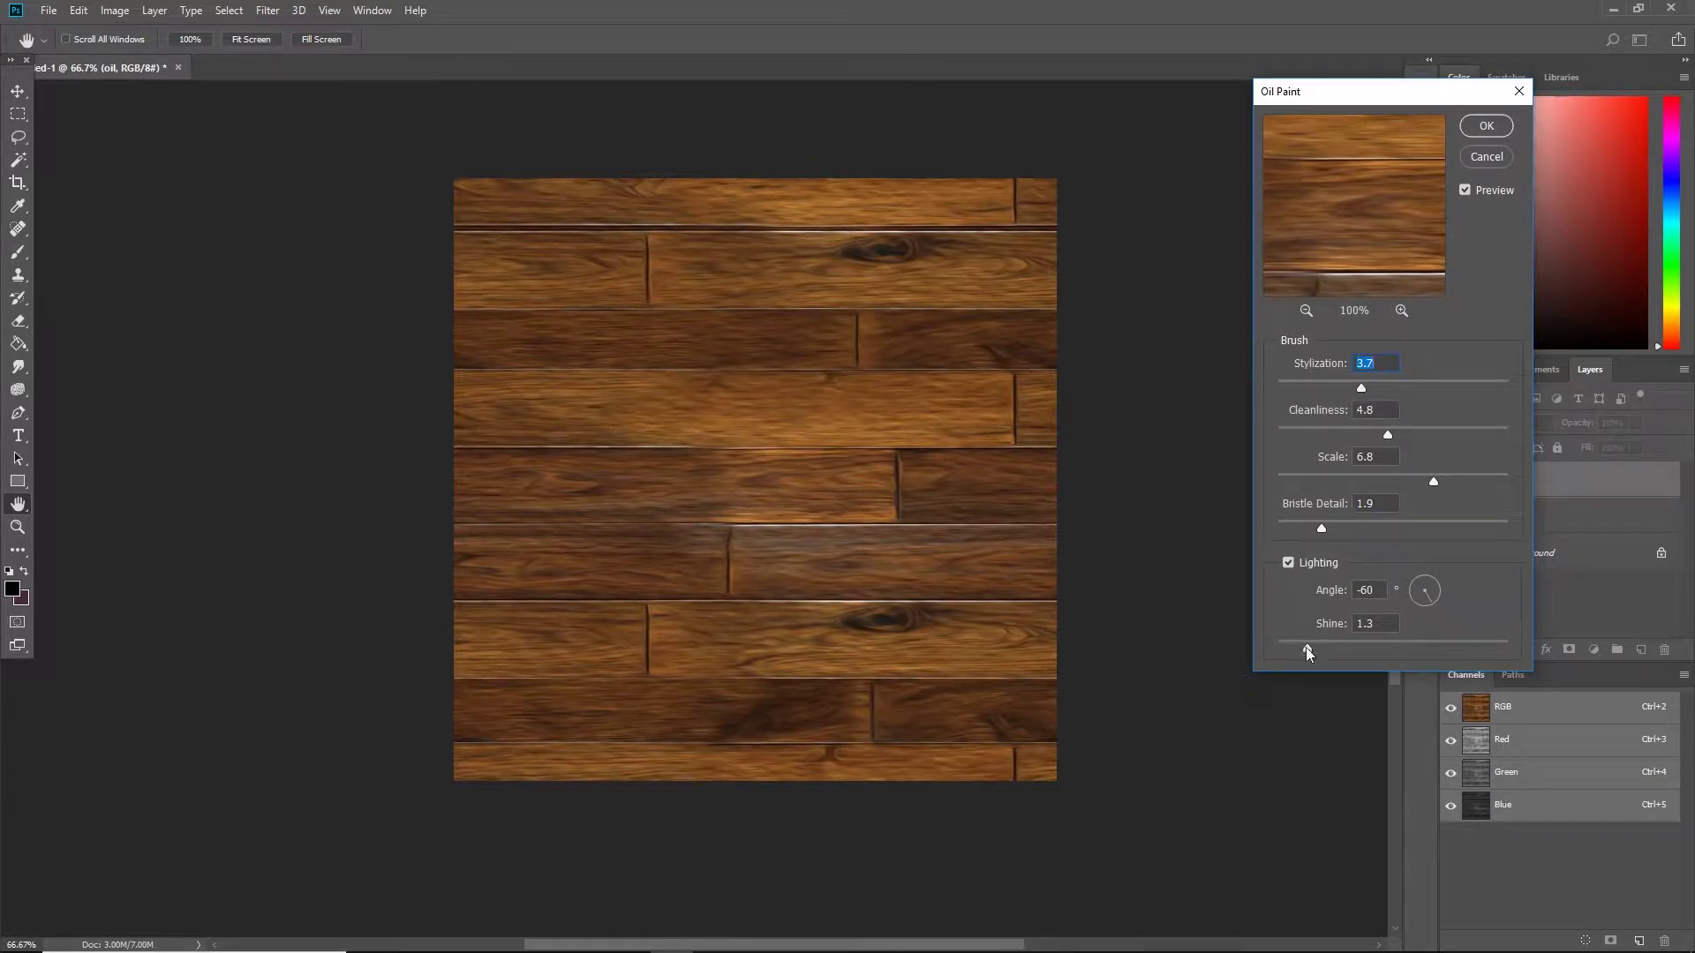
left_click(1487, 132)
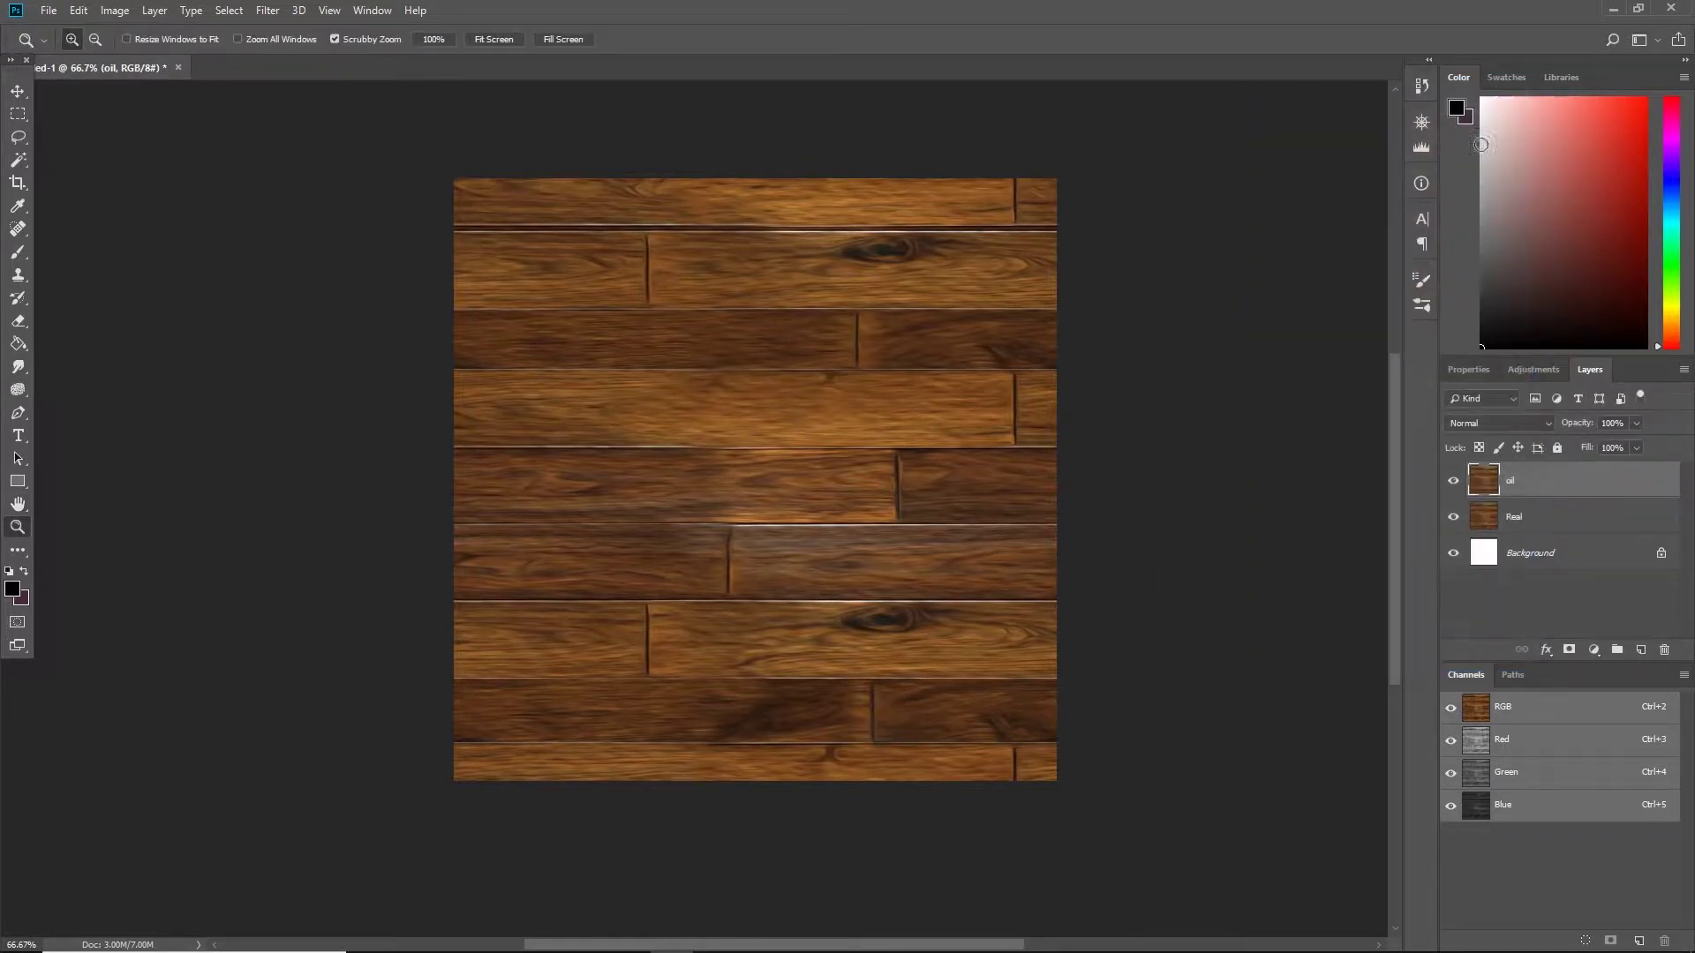
- Move the Real layer above the oil layer and apply the Cutout filter with 4 levels, Edge Simplicity 4 and Edge Fidelity 2
left_click(1490, 521)
left_click_drag(1490, 521, 1494, 480)
left_click(269, 11)
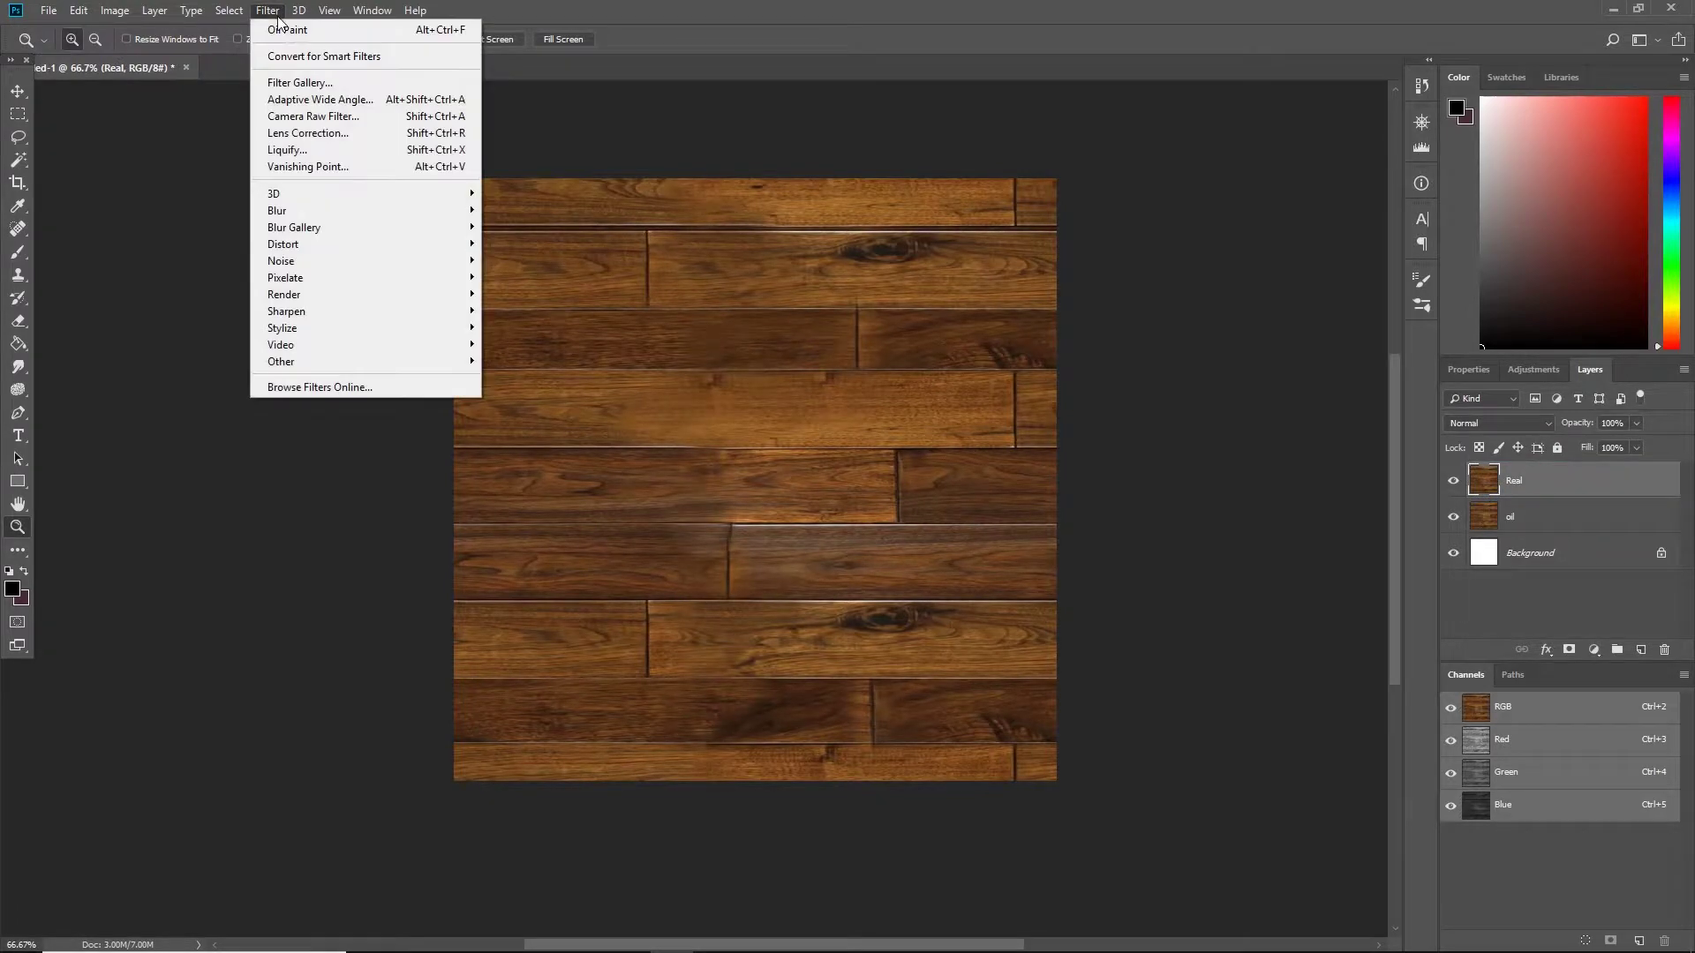
left_click(329, 88)
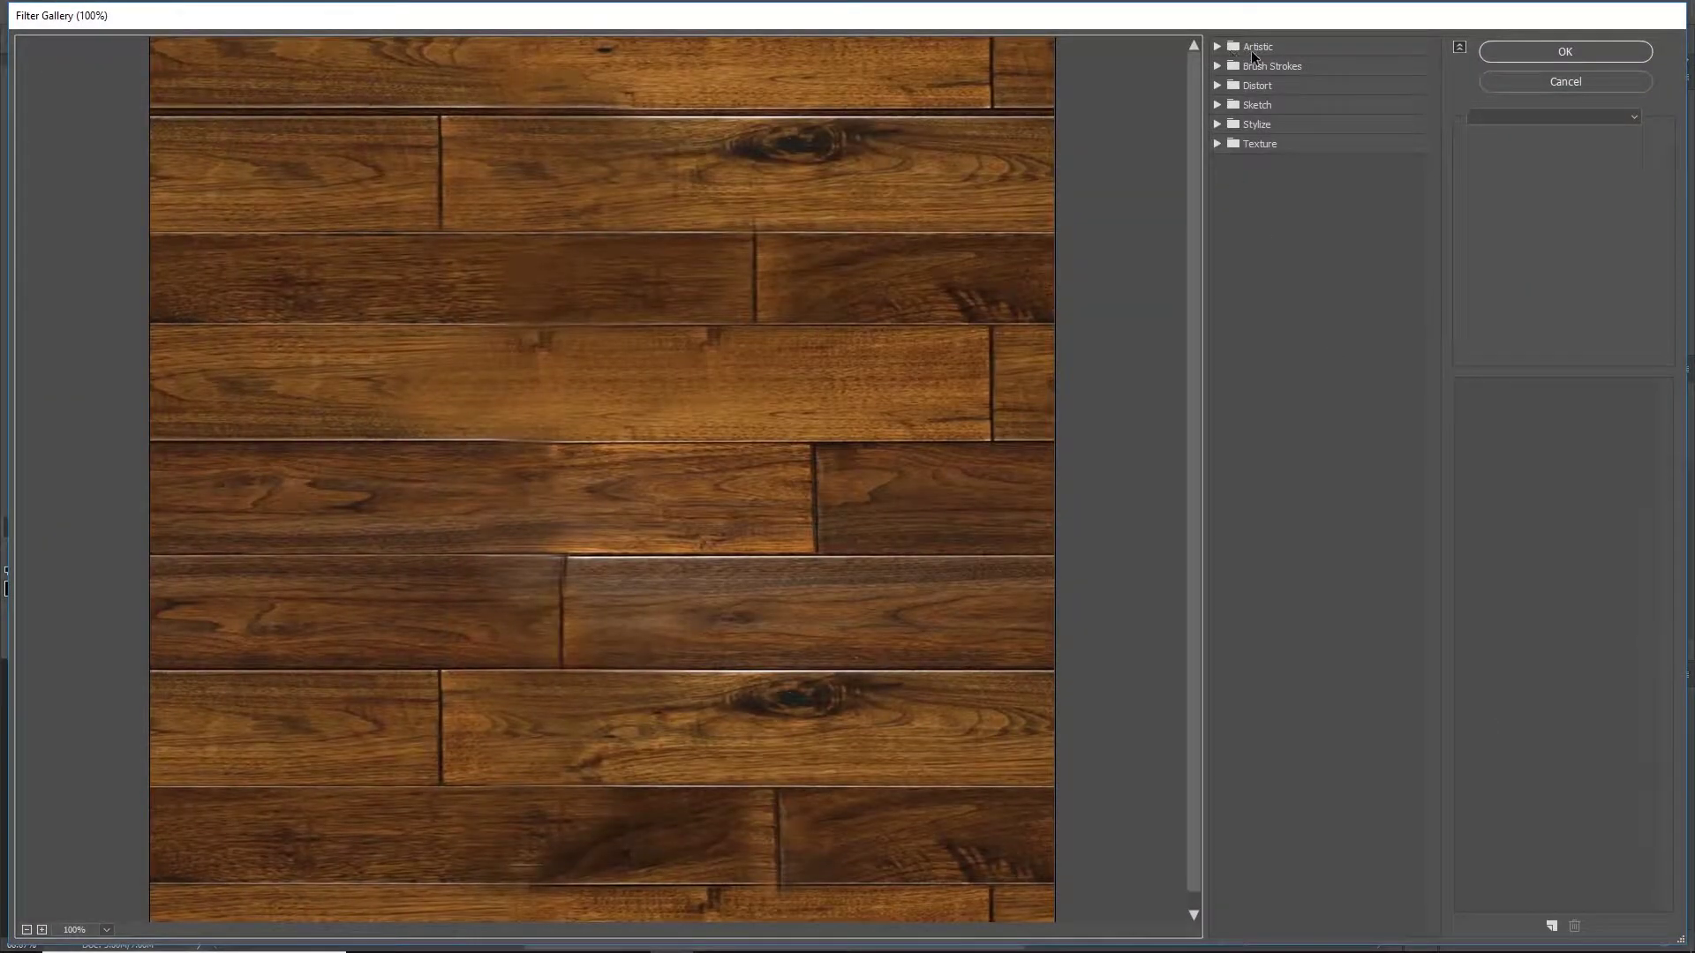
left_click(1267, 46)
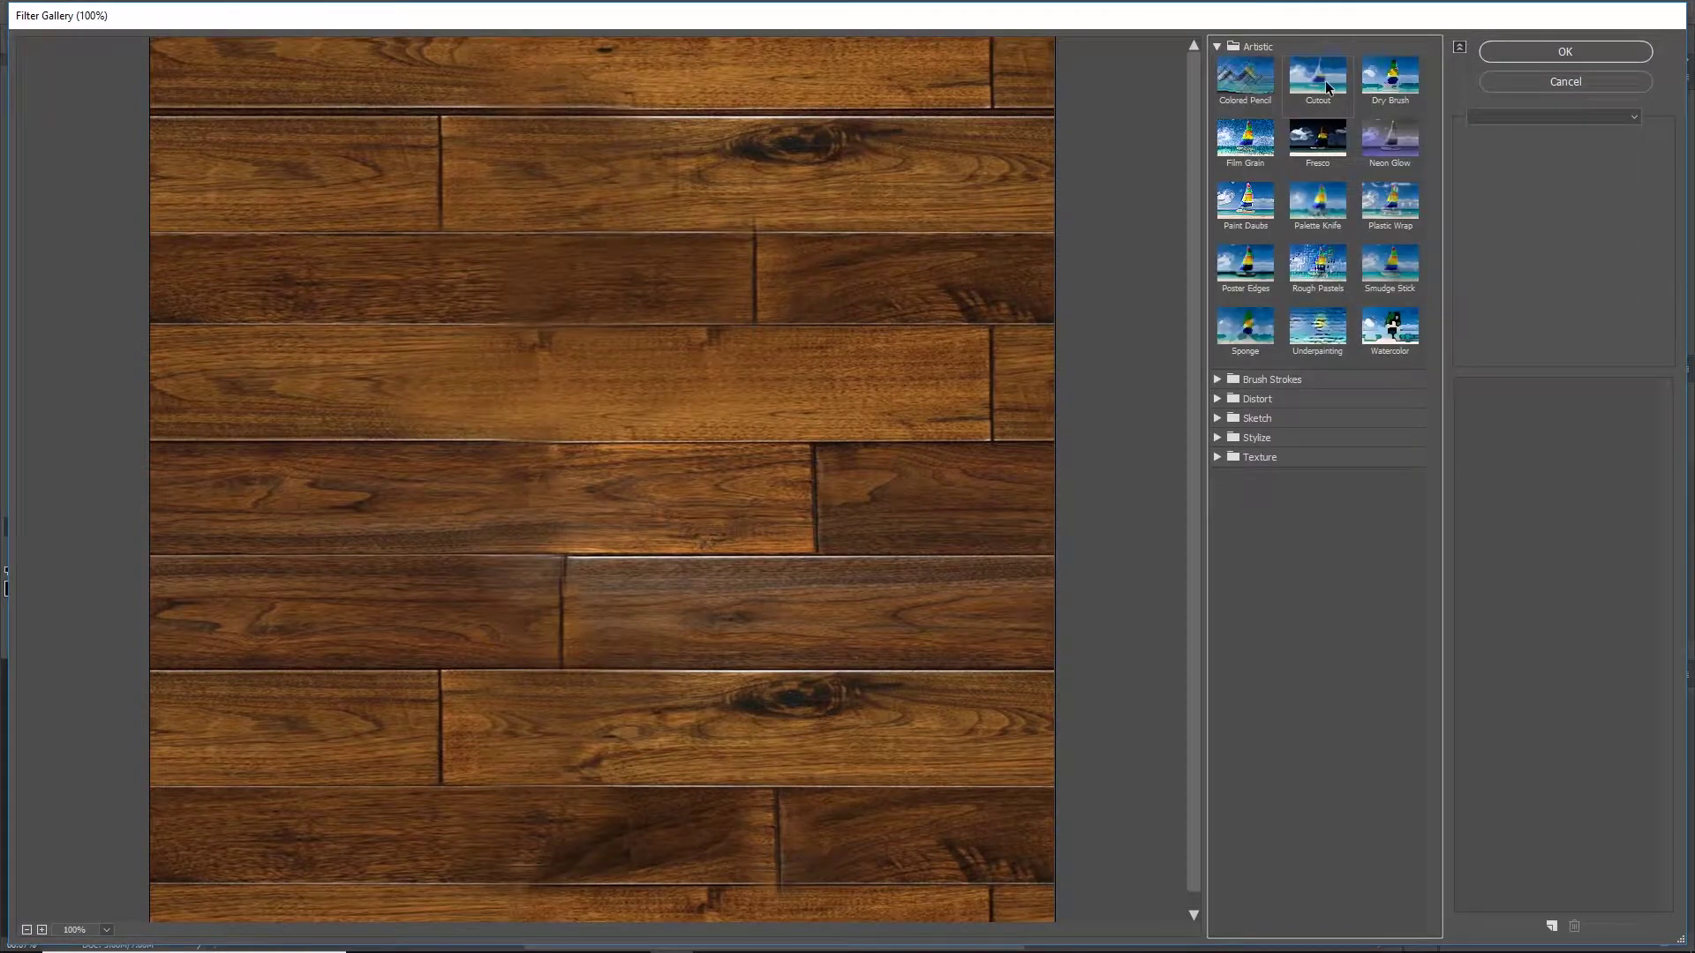
left_click(1388, 80)
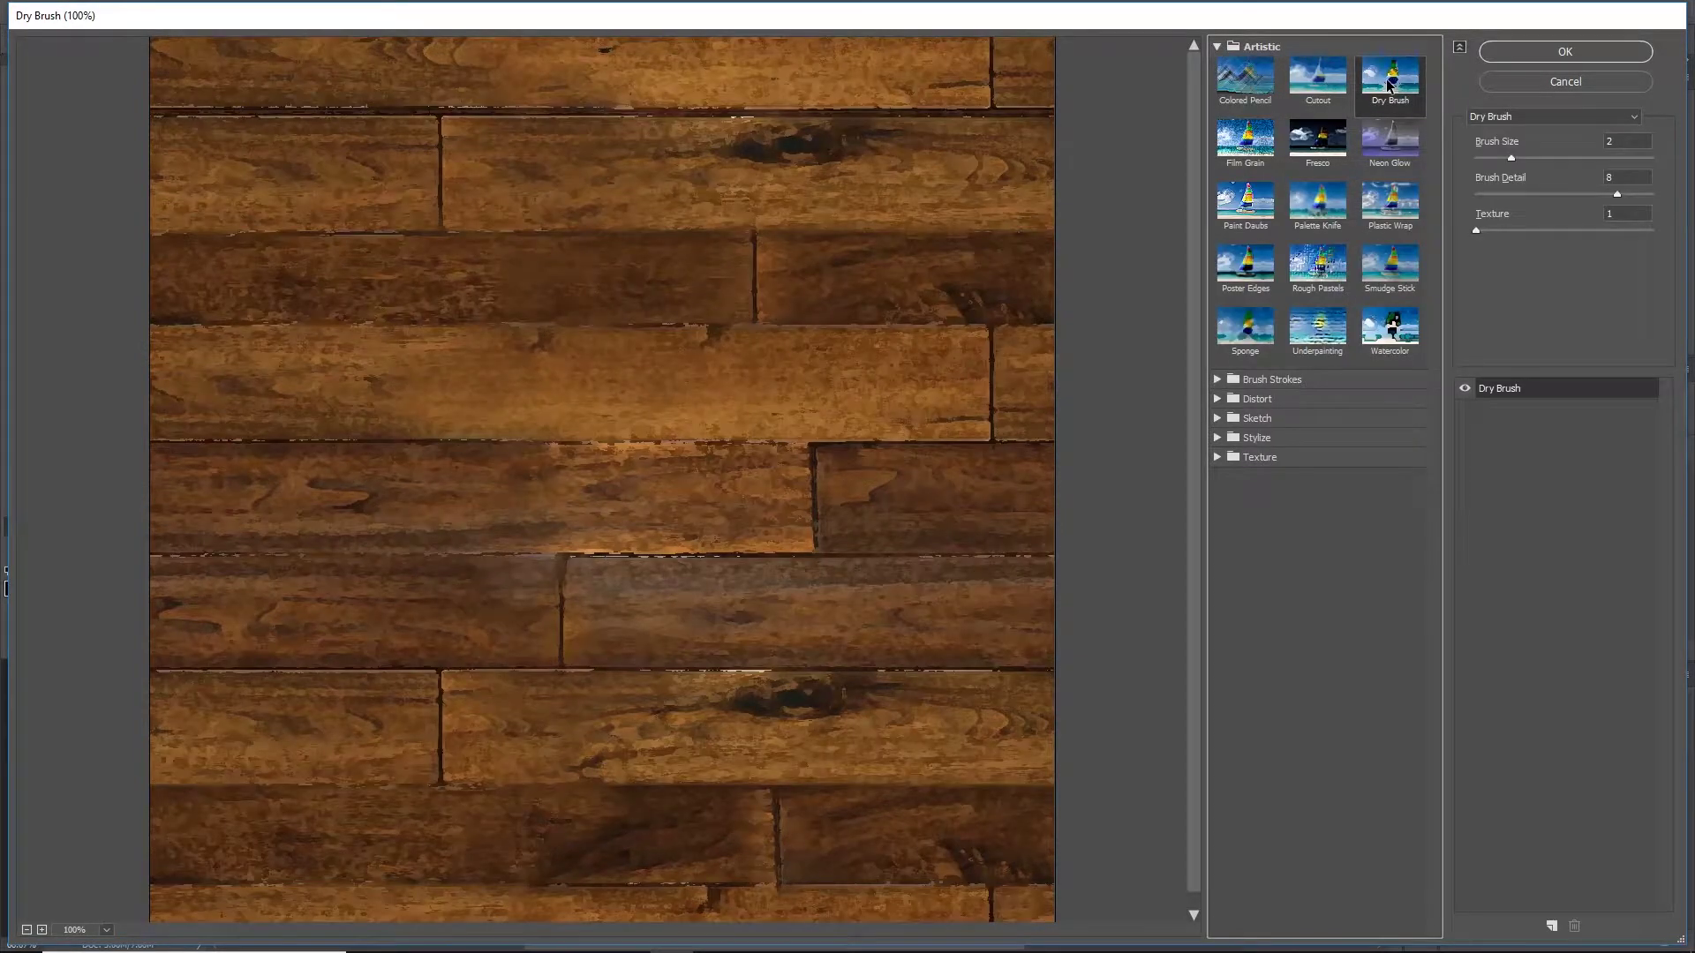
left_click(1395, 331)
left_click(1320, 80)
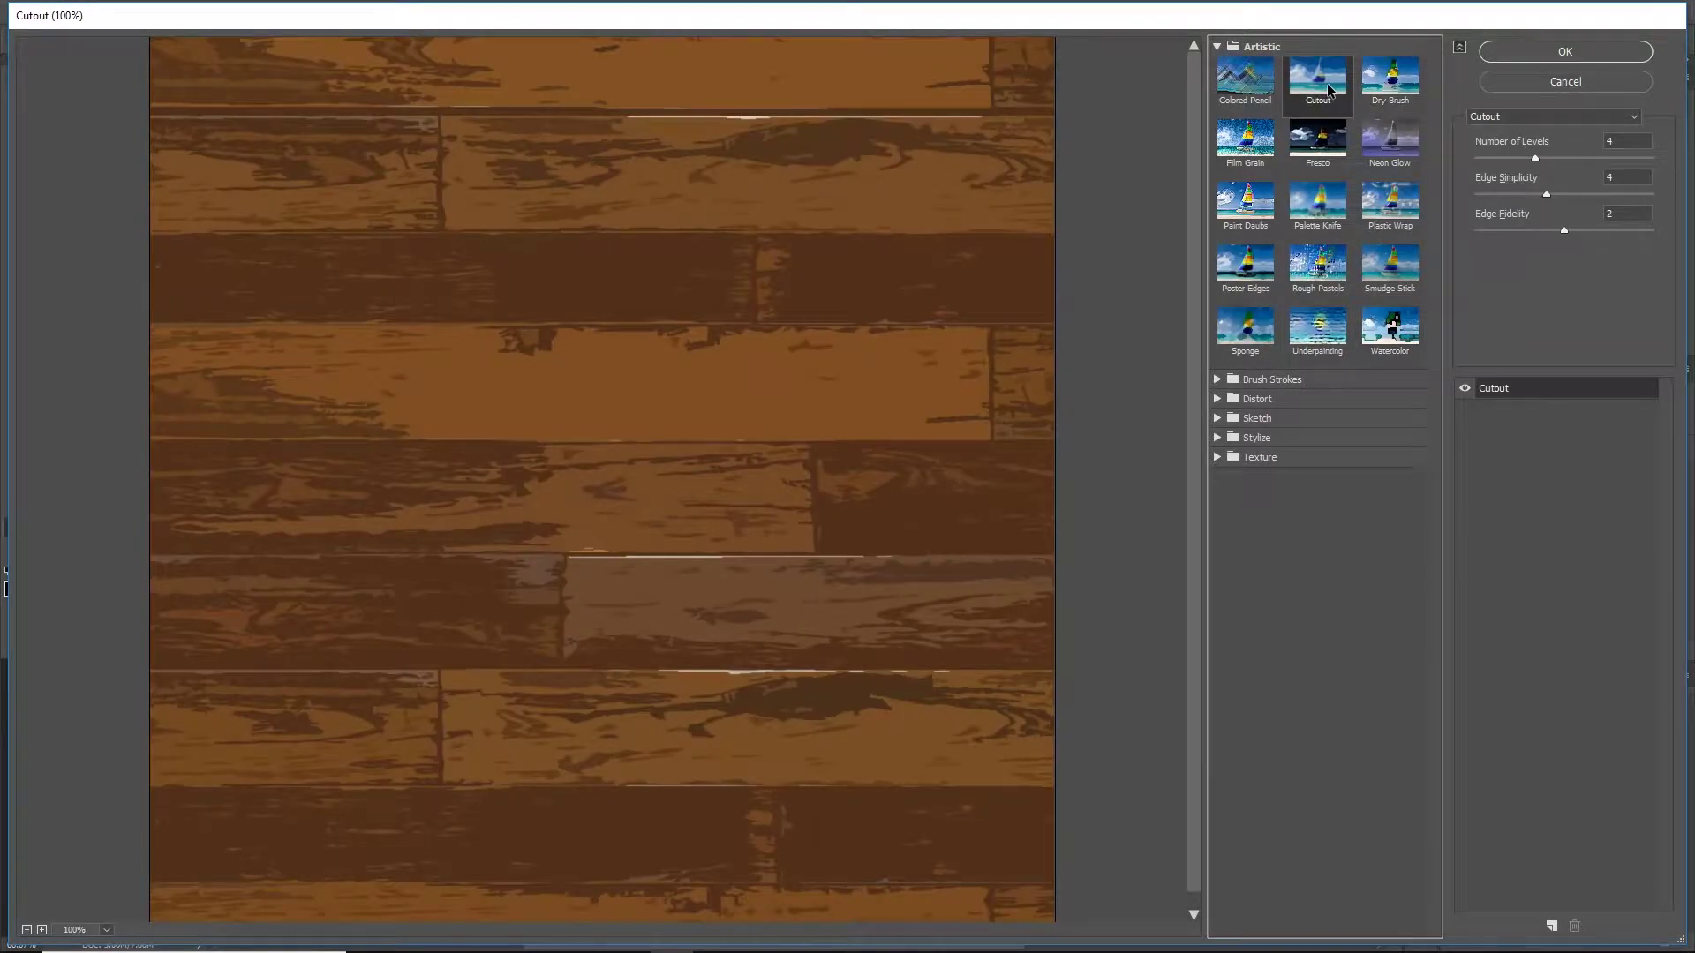
left_click(1544, 55)
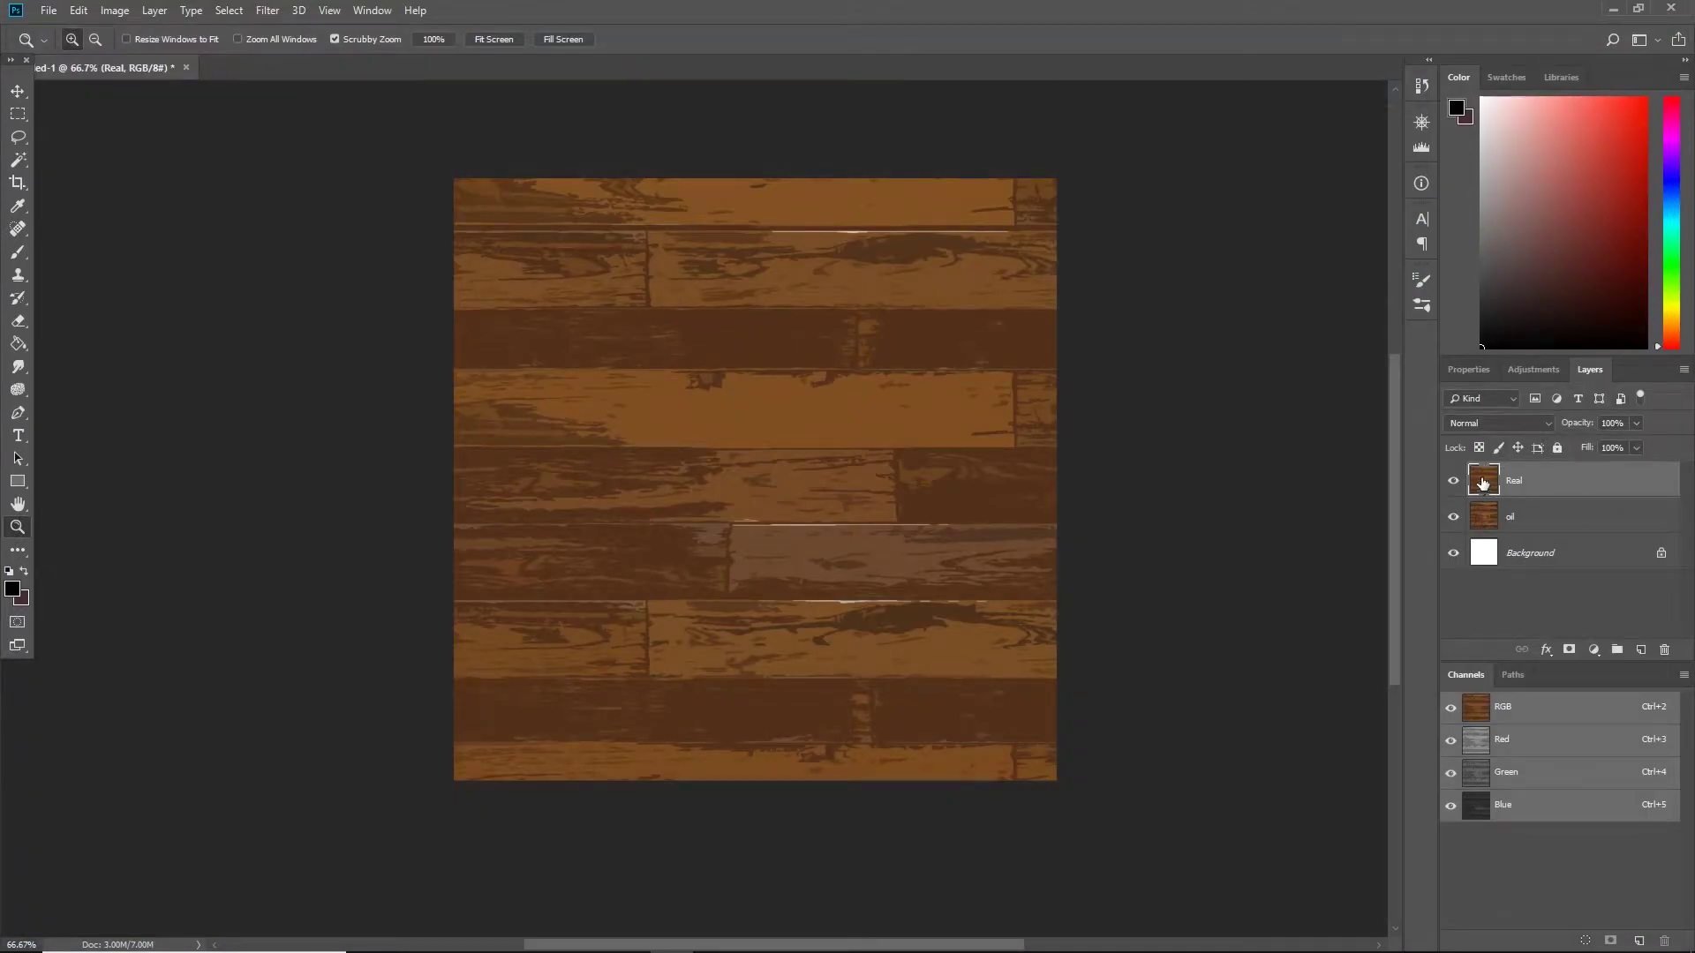
- Lower the Real layer's opacity to 25% so it blends with the oil layer beneath
left_click_drag(1599, 447, 1572, 443)
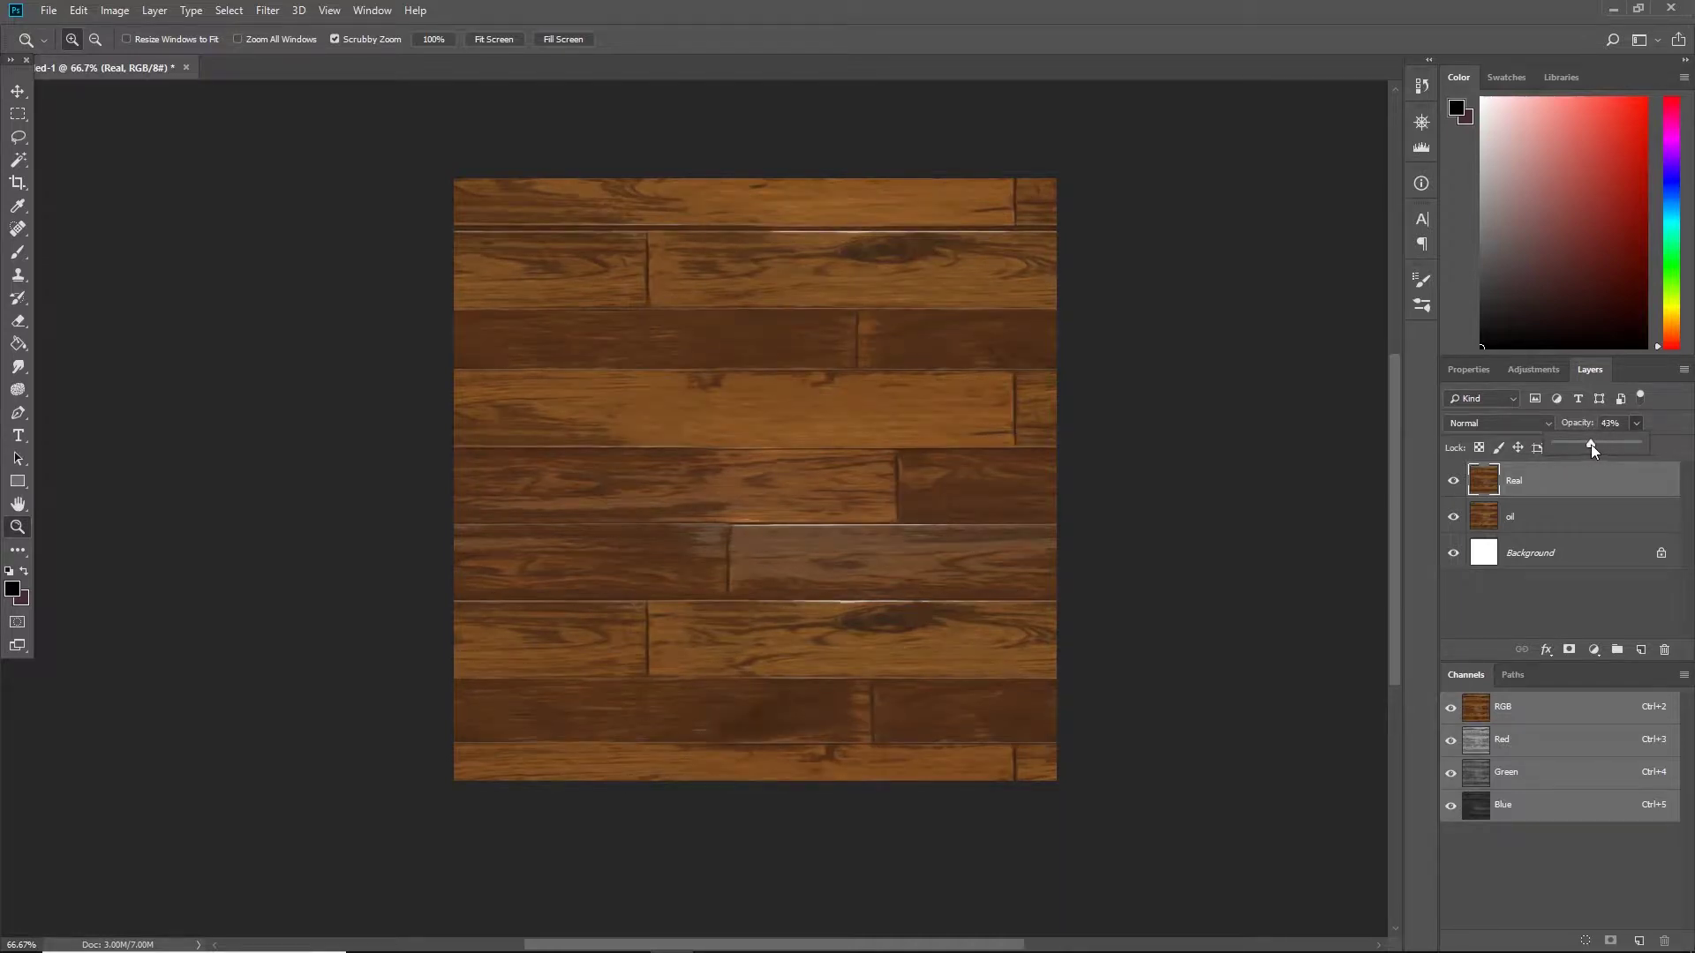
left_click(1638, 423)
left_click_drag(785, 578, 845, 593)
left_click_drag(689, 666, 829, 572)
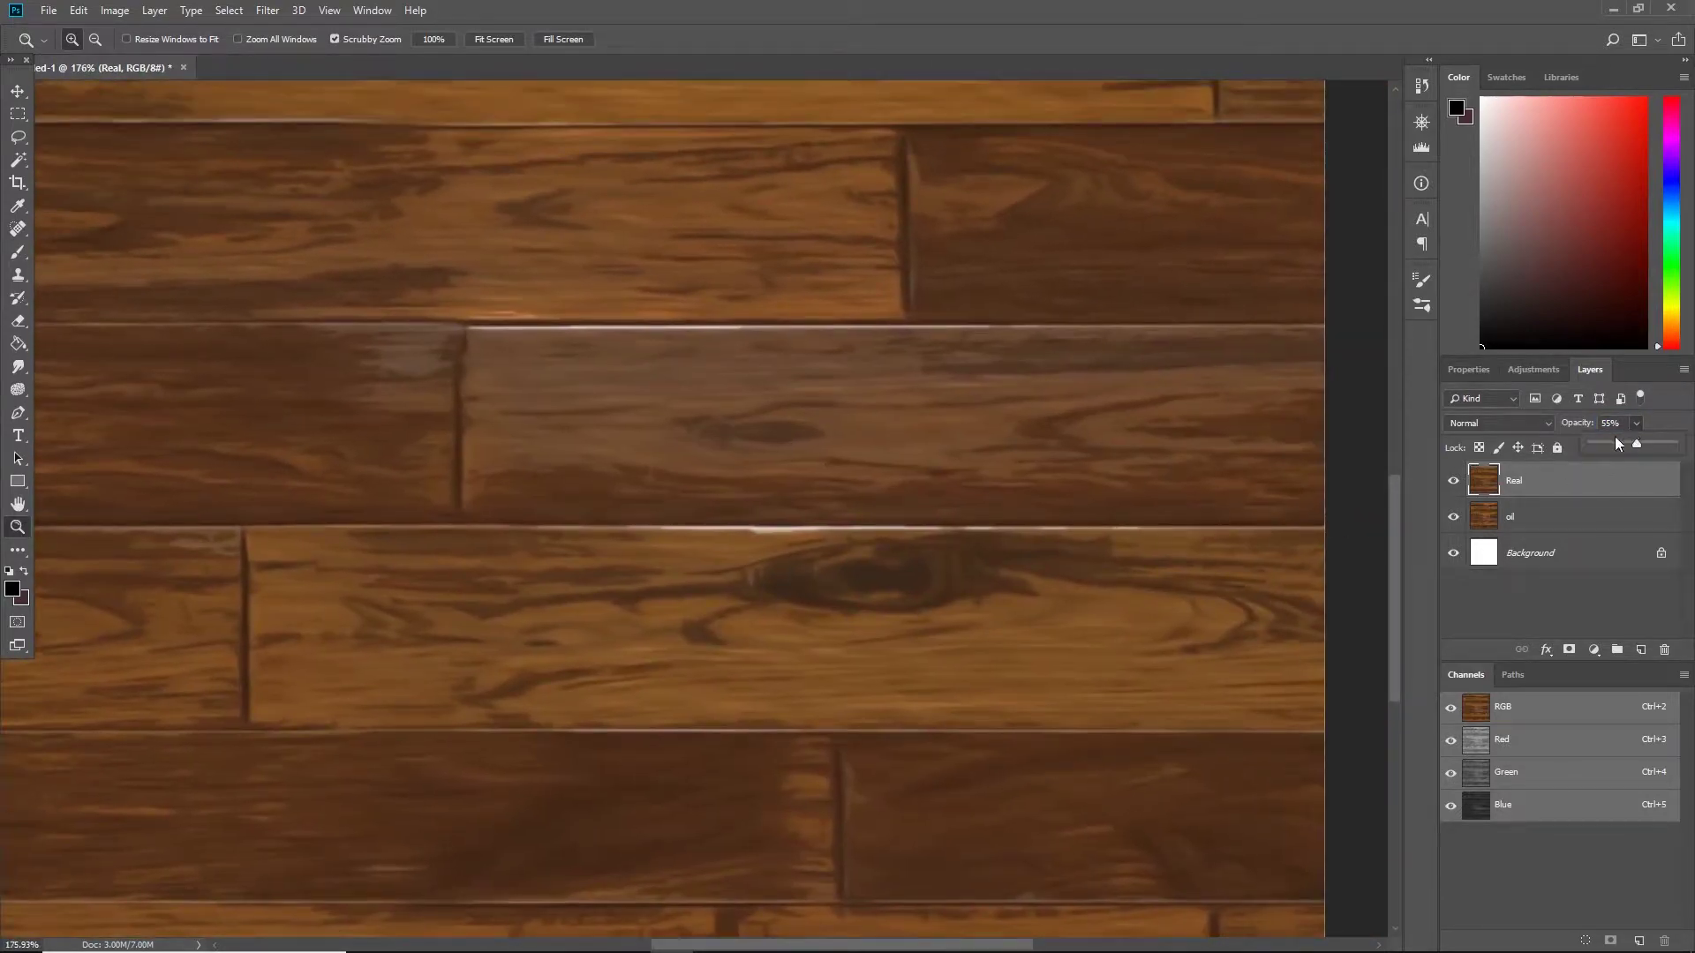
left_click_drag(1617, 442, 1613, 441)
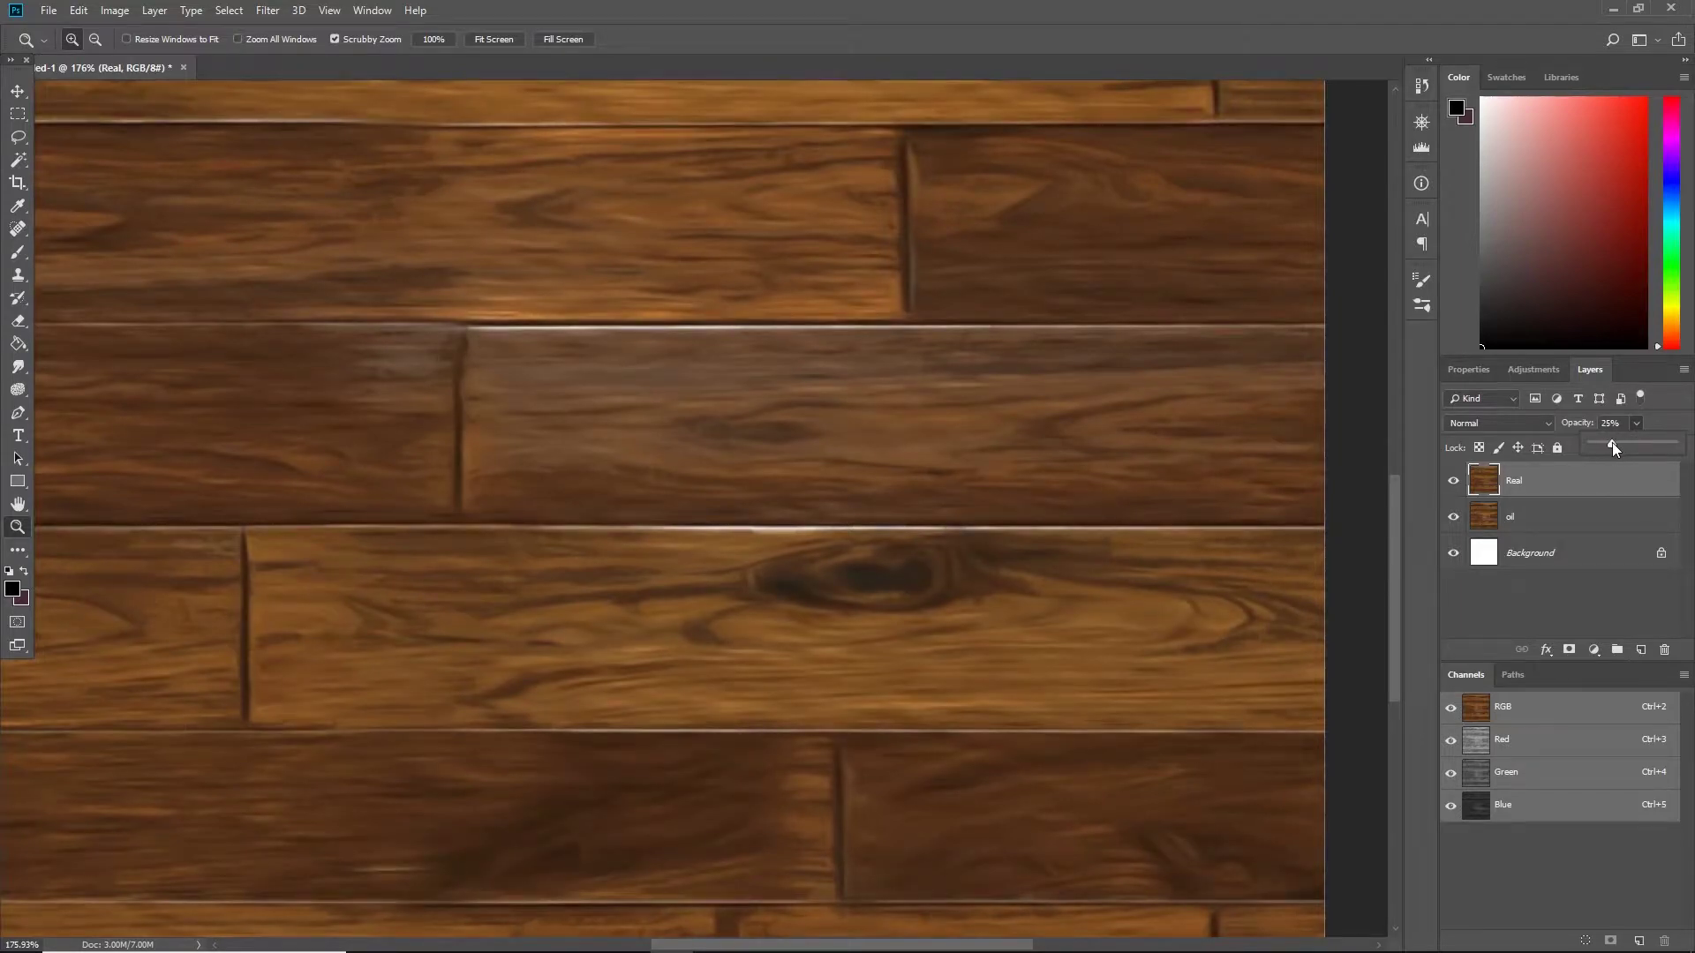
- Examine the blended plank texture and compare it with the Real and oil layers hidden and shown
left_click(913, 643, "alt")
left_click(780, 572, "alt")
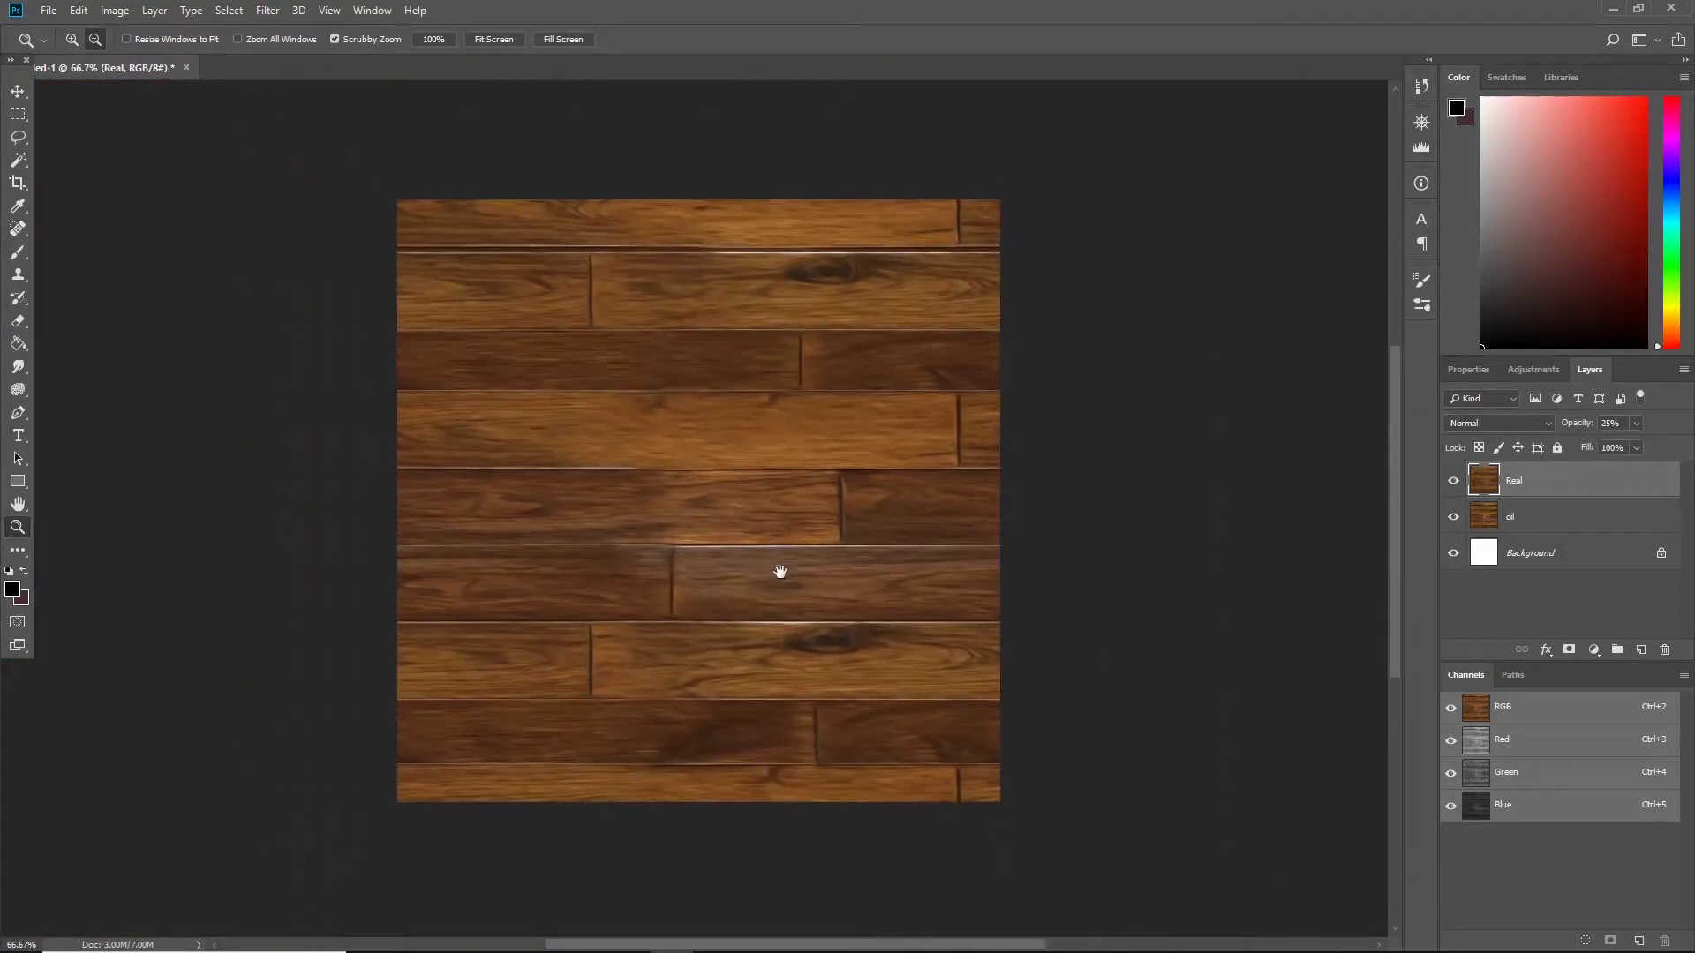
left_click(781, 572, "ctrl")
left_click_drag(780, 572, 883, 648)
left_click(866, 620, "alt")
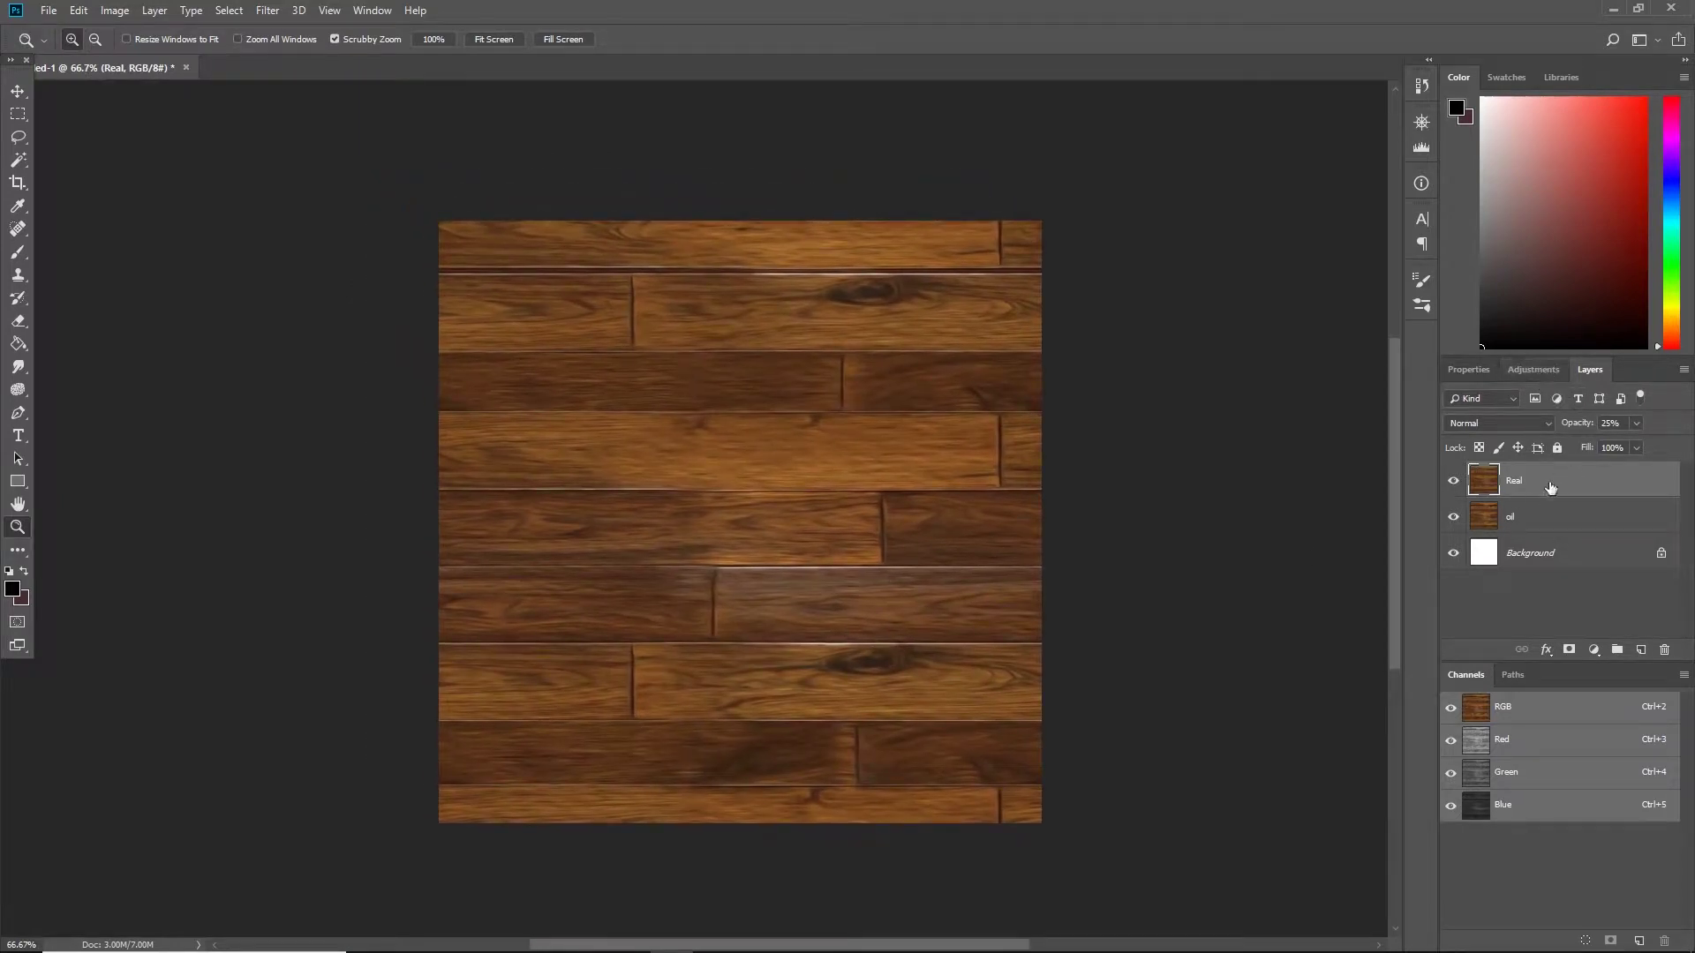
left_click(1453, 517)
left_click(1452, 481)
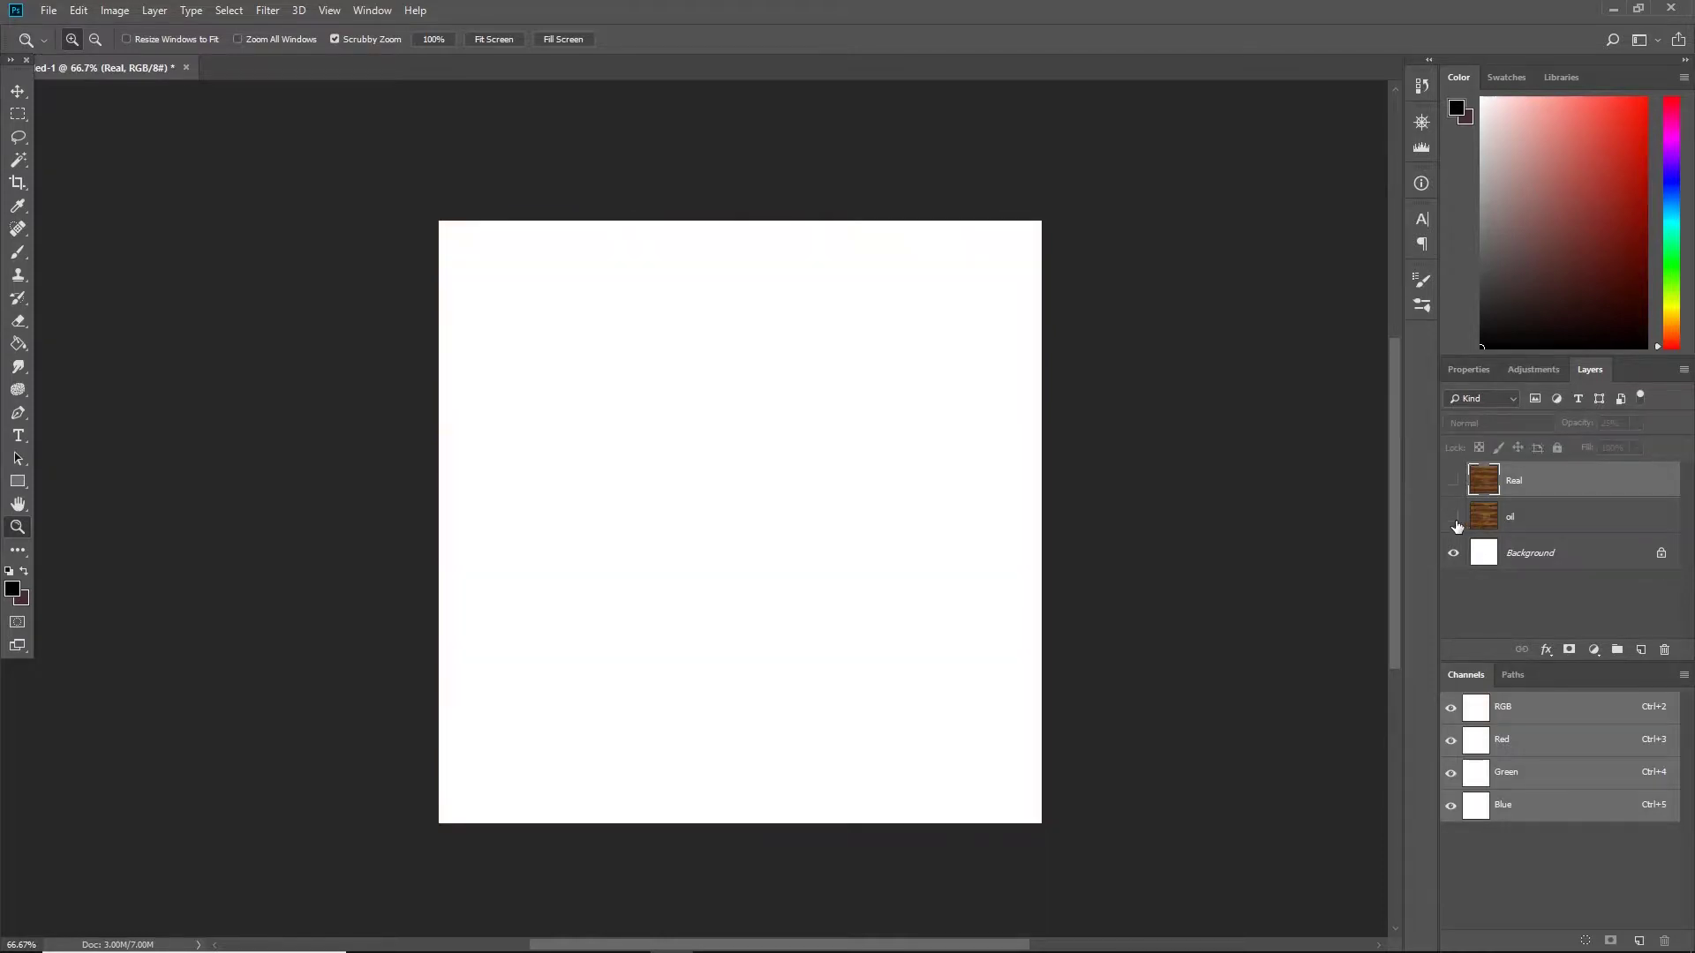
left_click(1454, 518)
left_click(1452, 482)
- Add a Brightness/Contrast adjustment layer above the Real layer and adjust its brightness and contrast
left_click(1525, 512)
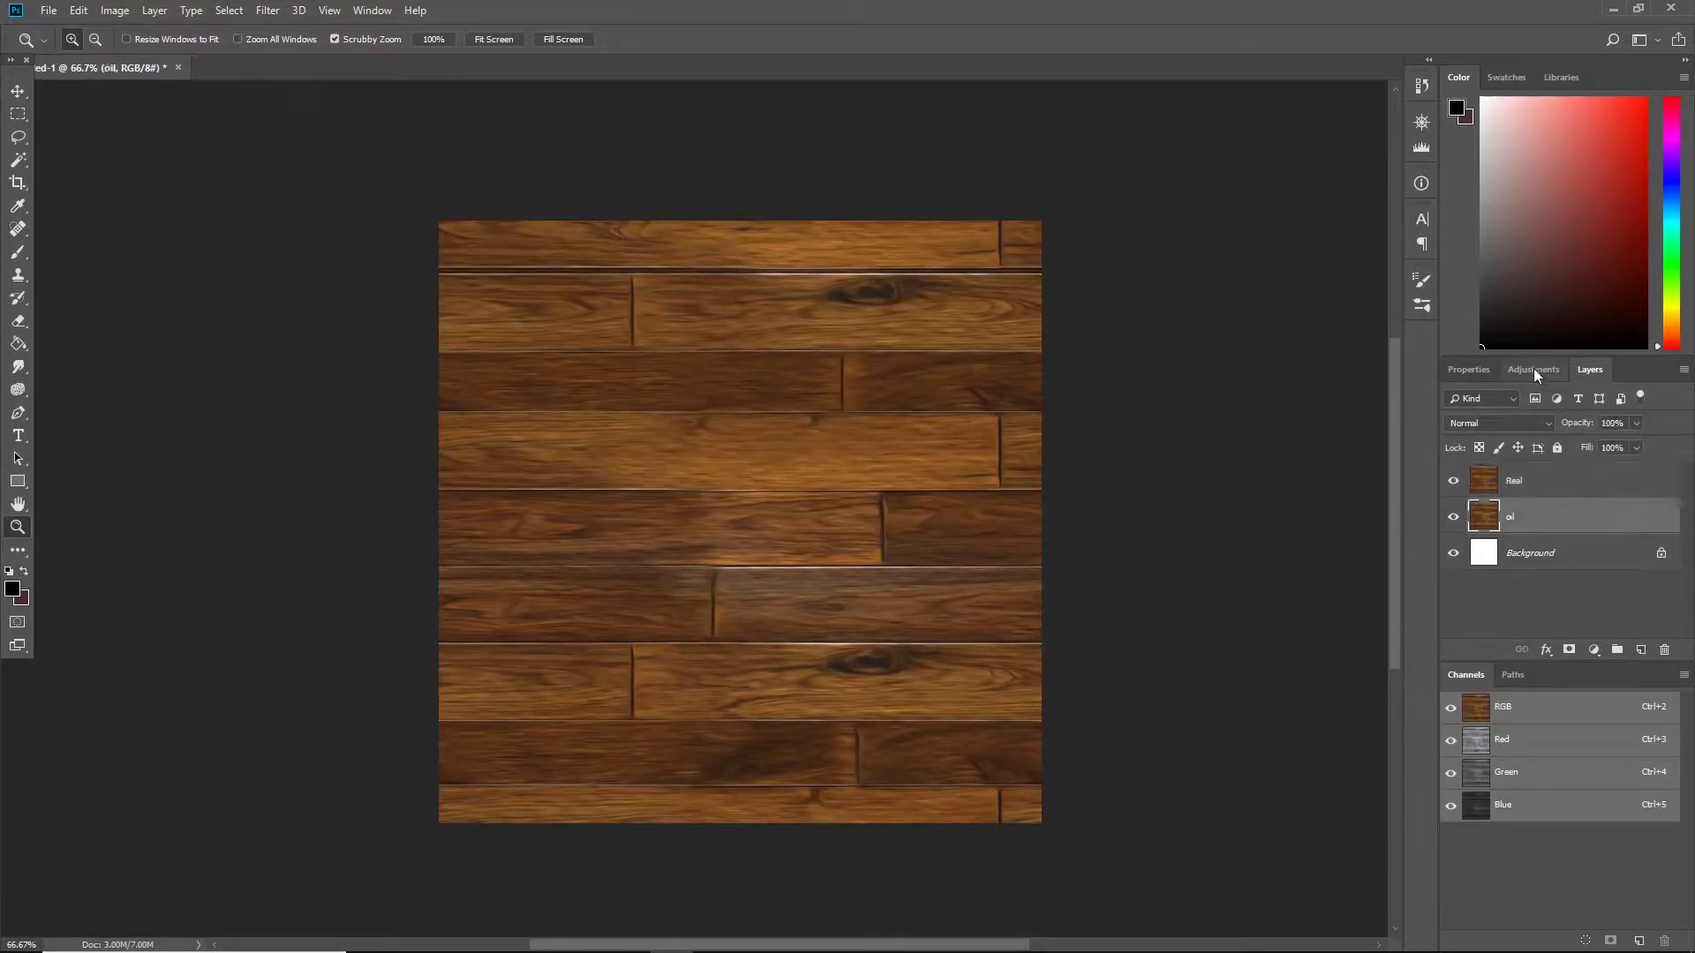
left_click(1557, 480)
left_click(1532, 368)
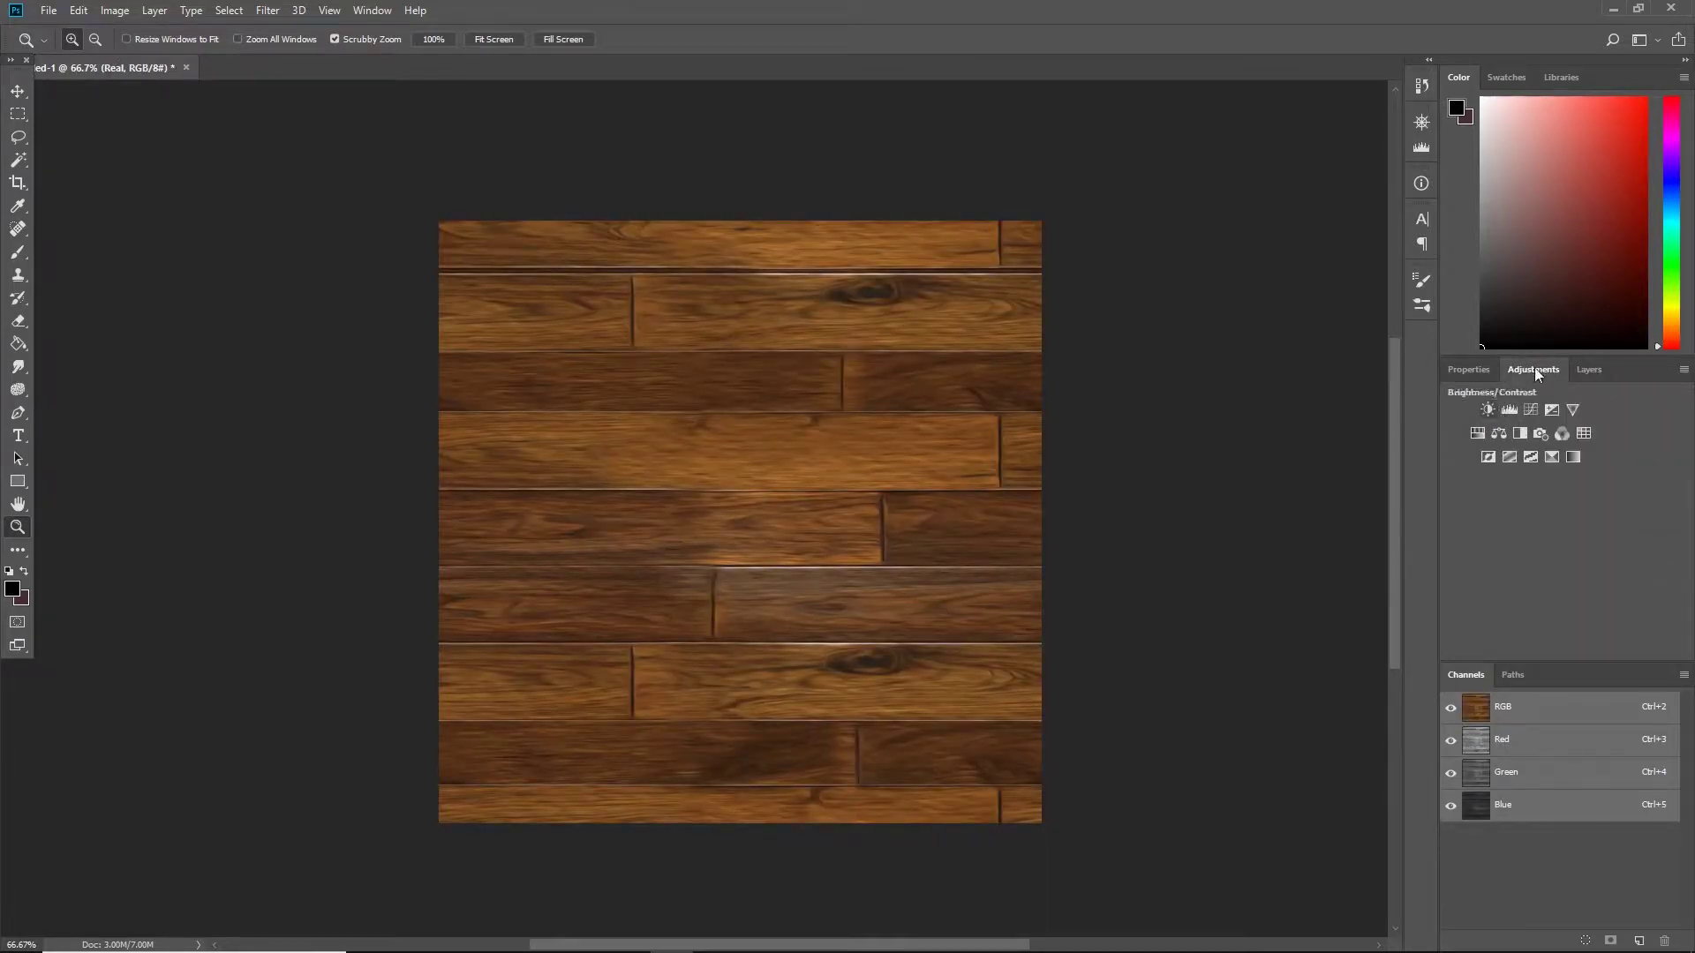
left_click(1487, 410)
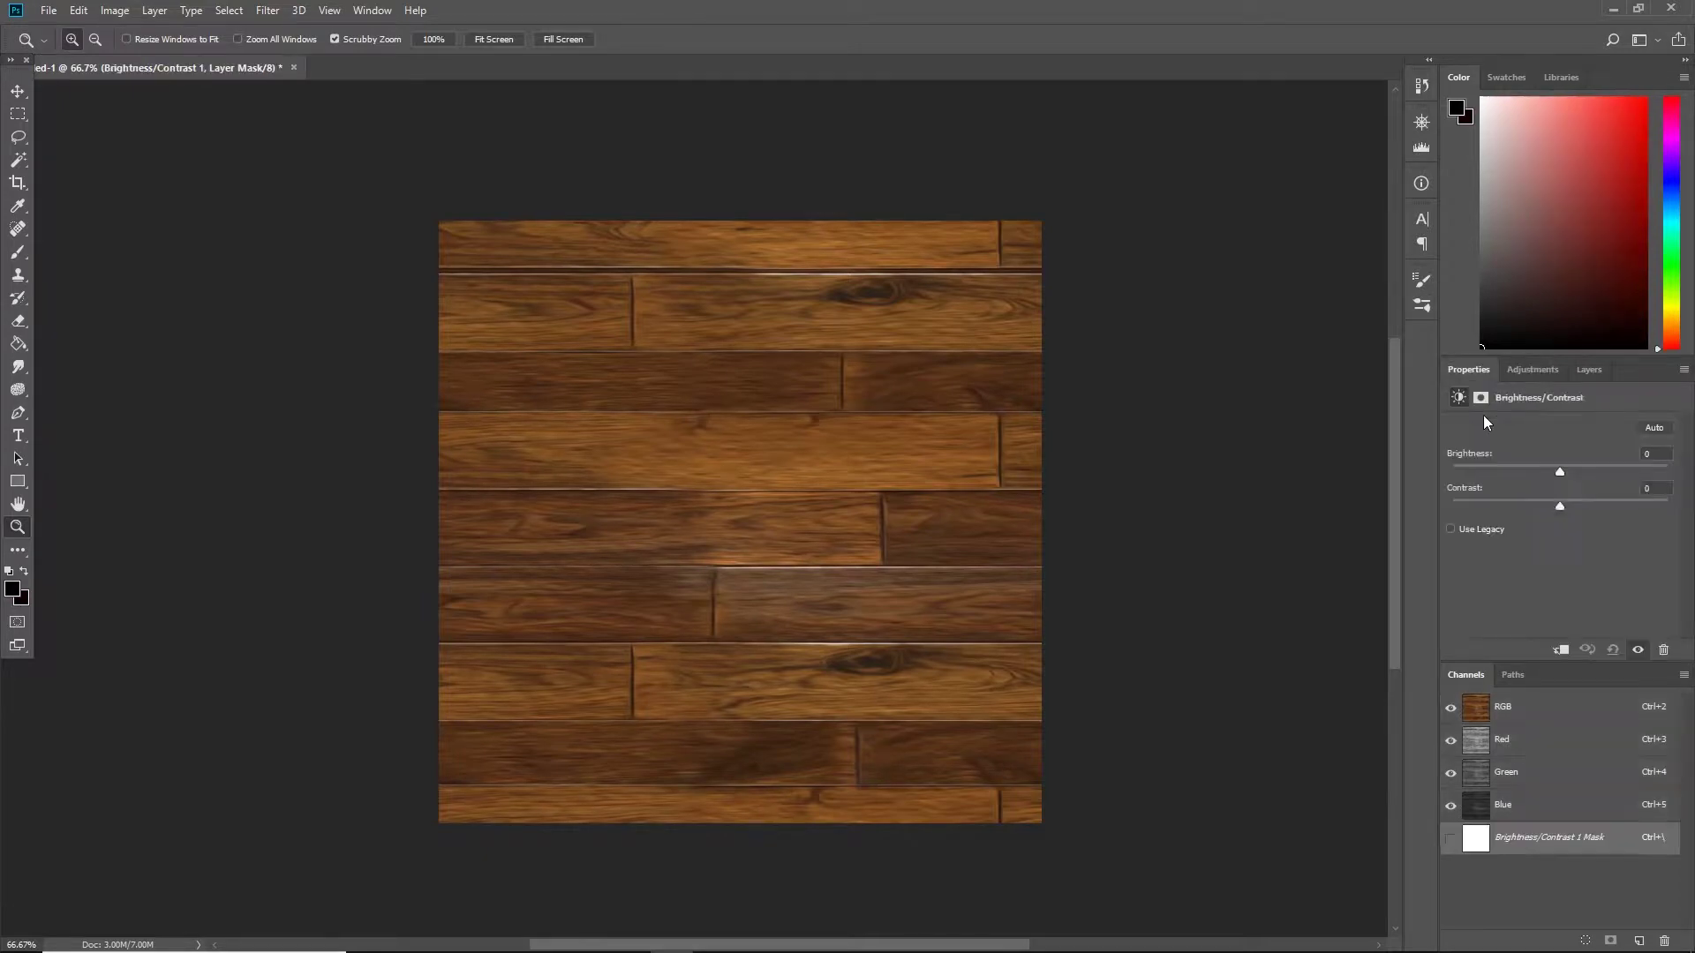
left_click_drag(1561, 502, 1582, 505)
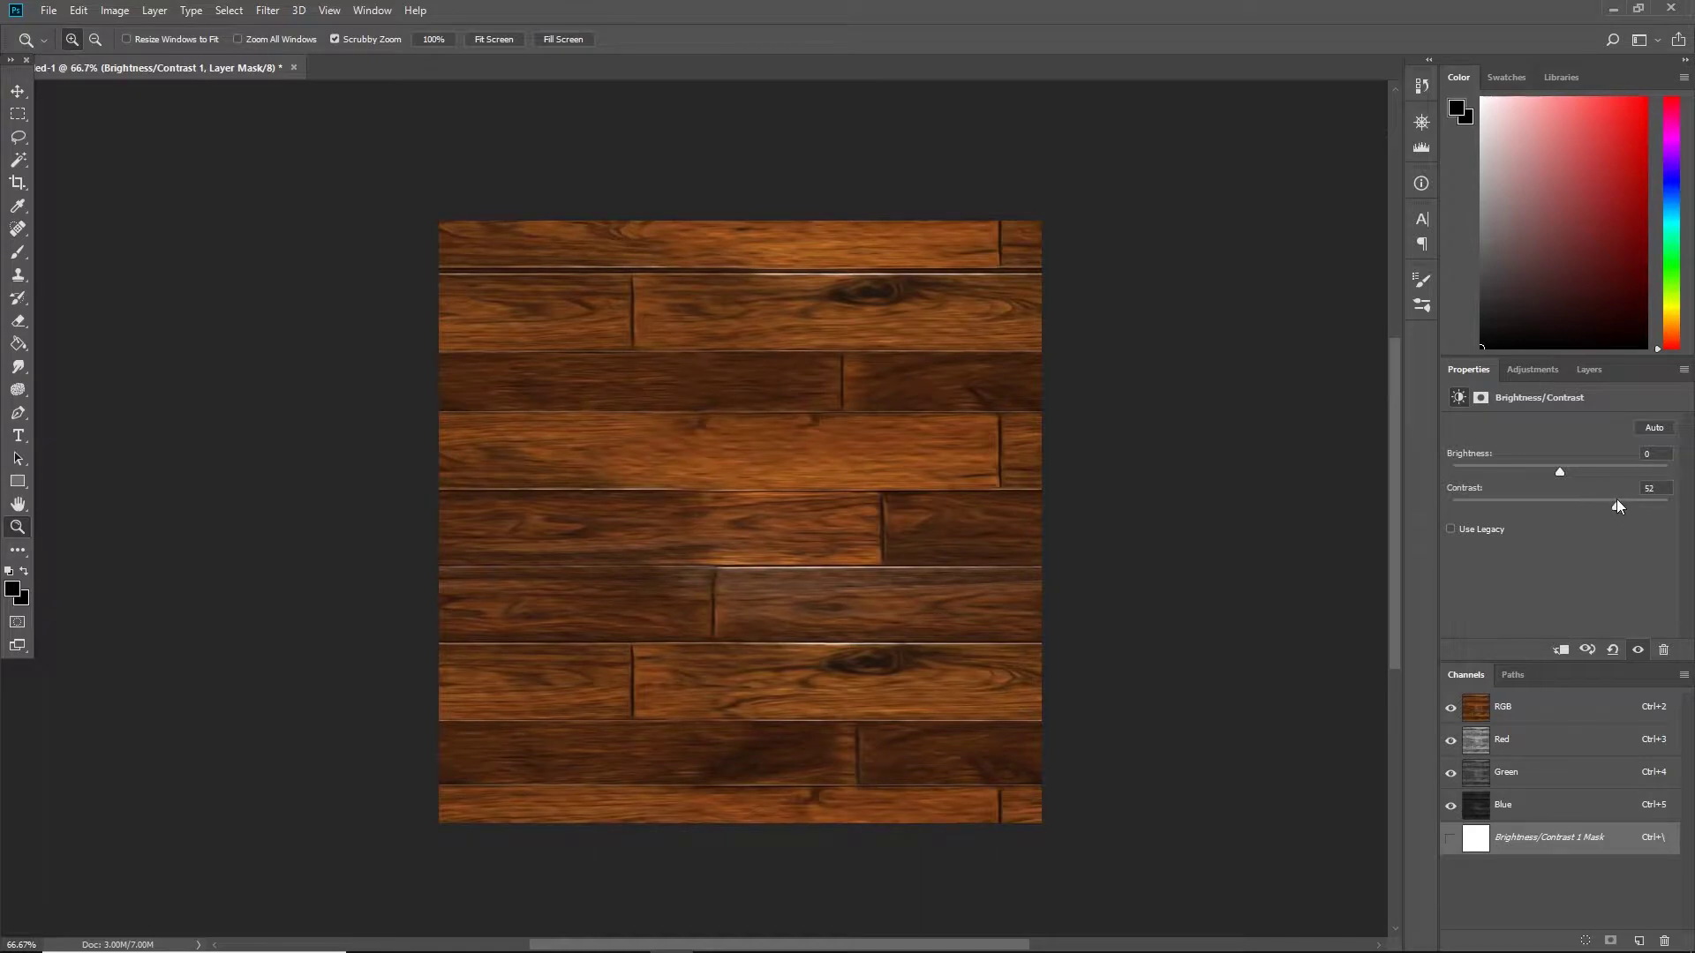
left_click_drag(1559, 473, 1608, 508)
left_click(1531, 370)
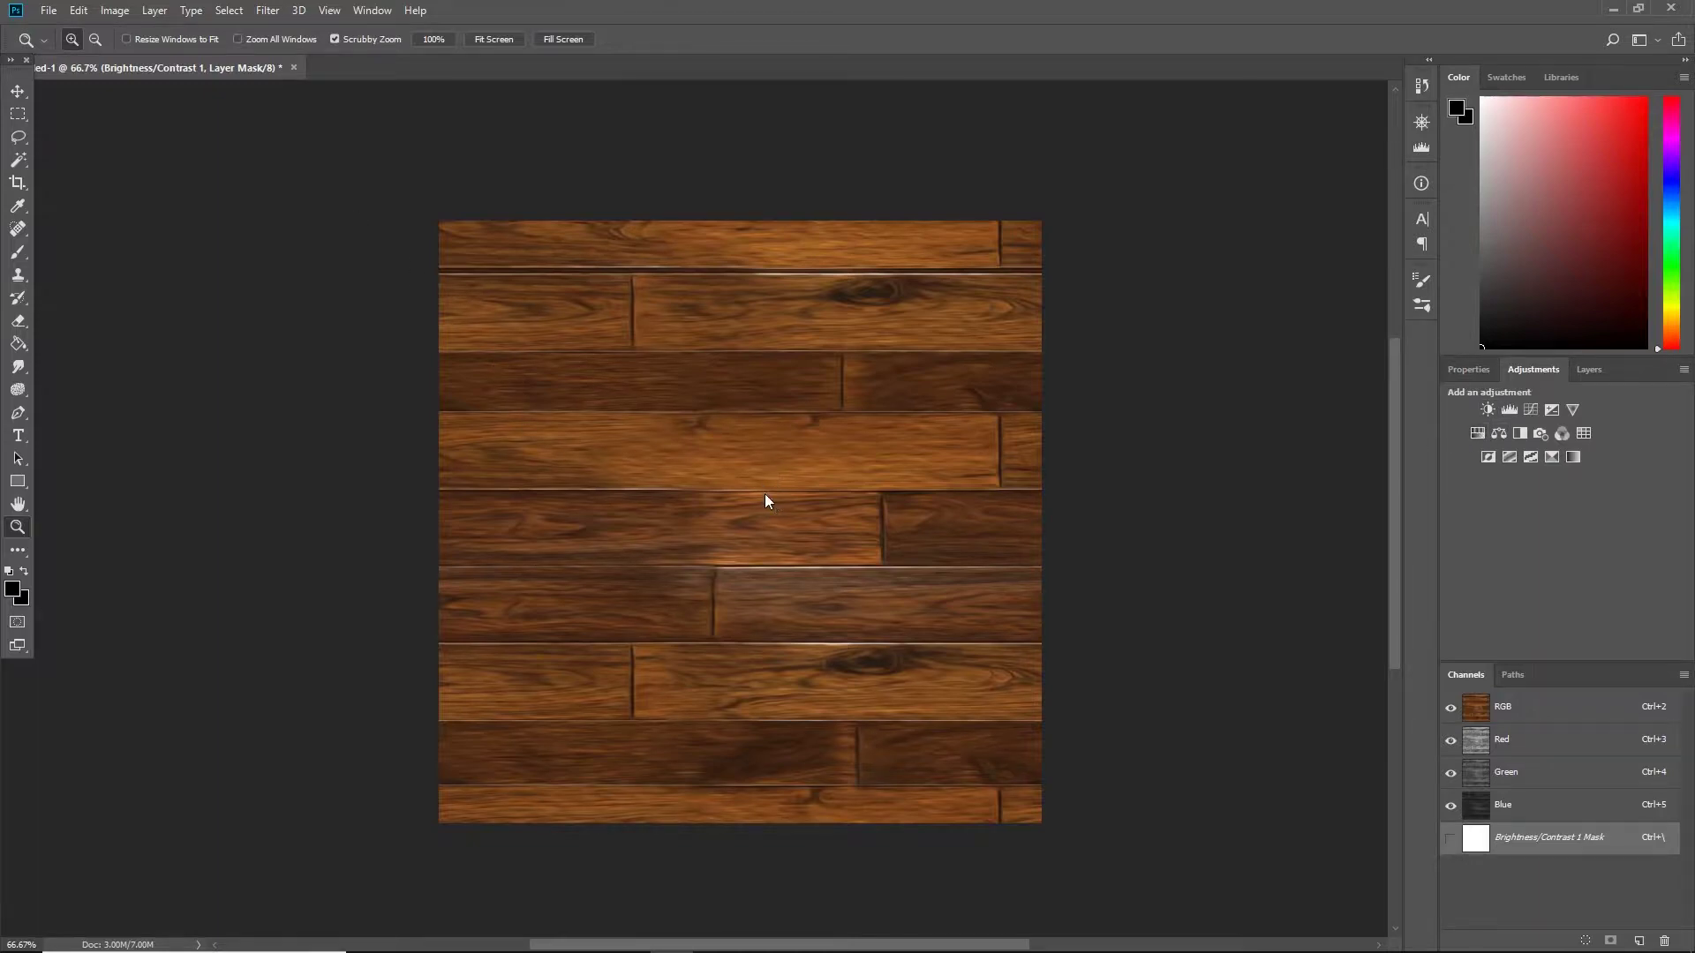
- Start saving the document and browse to the uvw Unwraping folder inside Teaching Videos
key("ctrl+s")
left_click(249, 409)
left_click(248, 409)
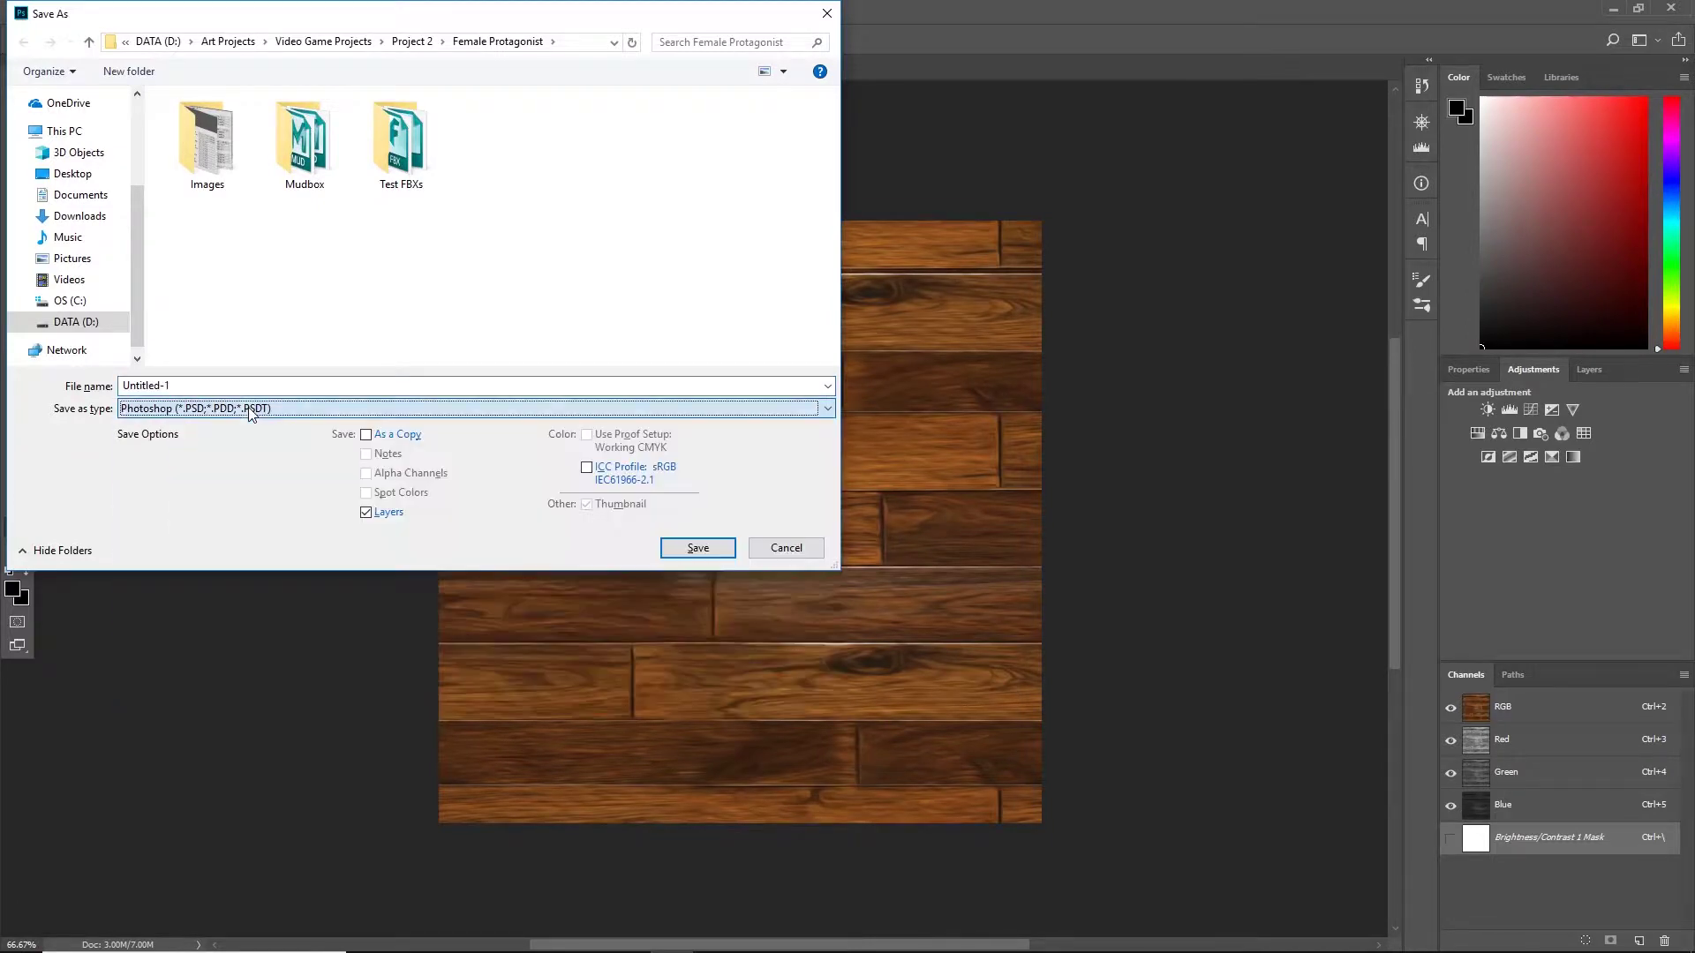
left_click(231, 41)
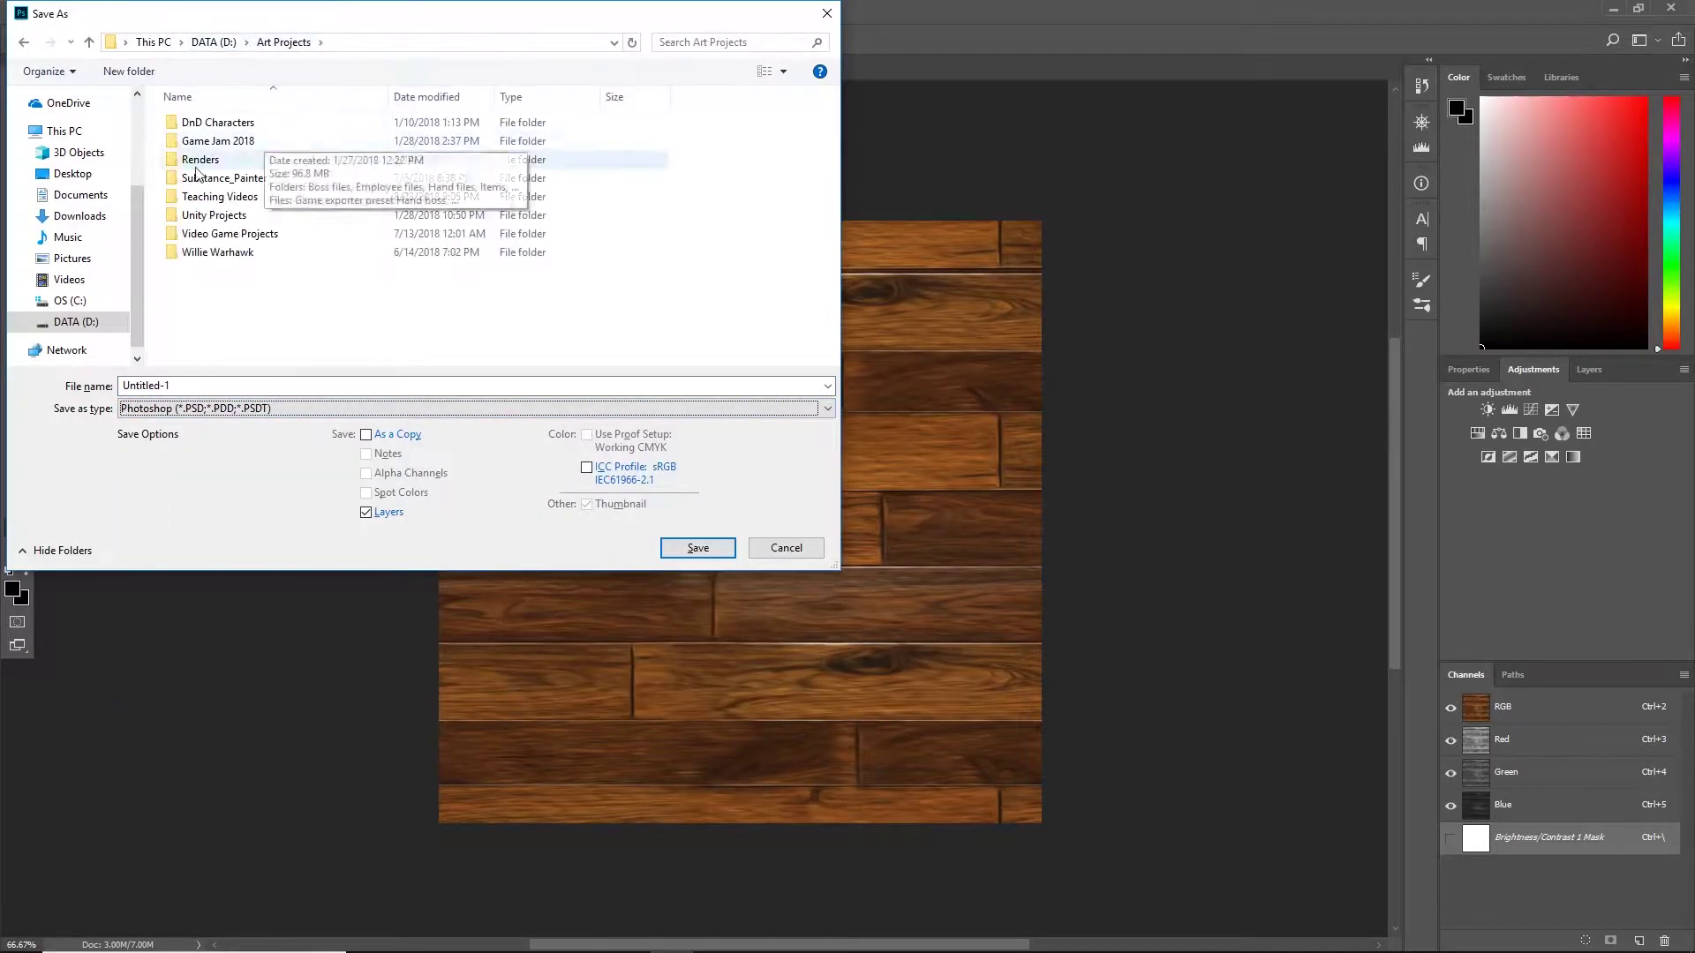
double_click(234, 196)
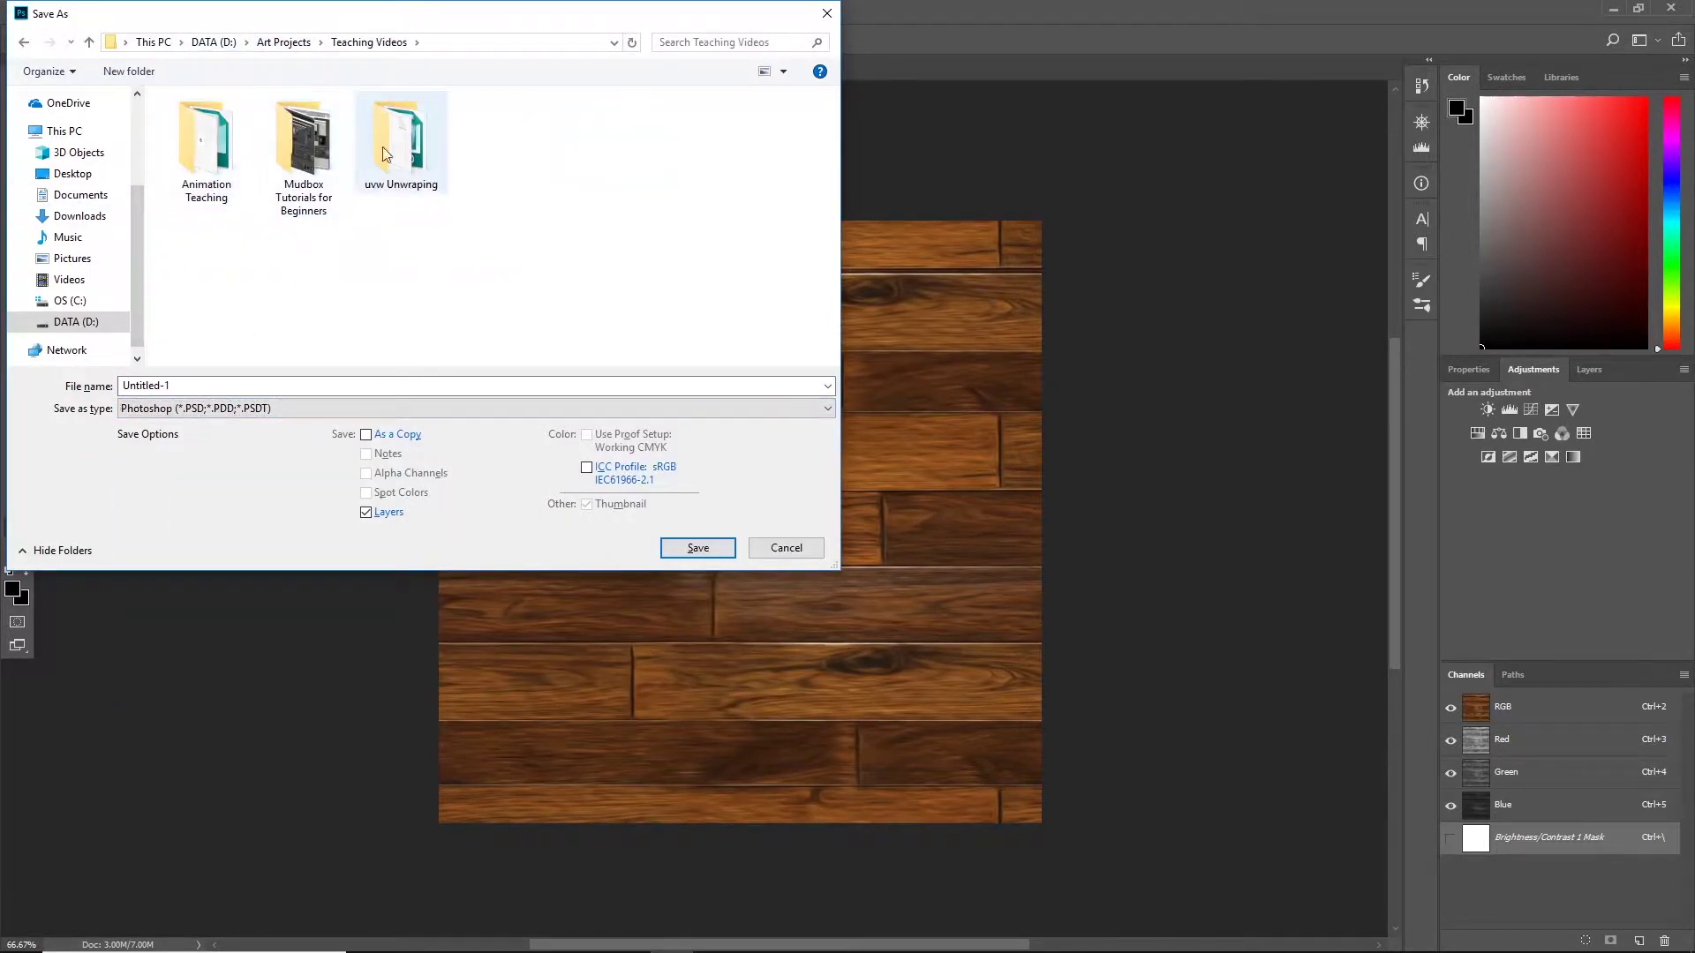
left_click(423, 153)
double_click(423, 153)
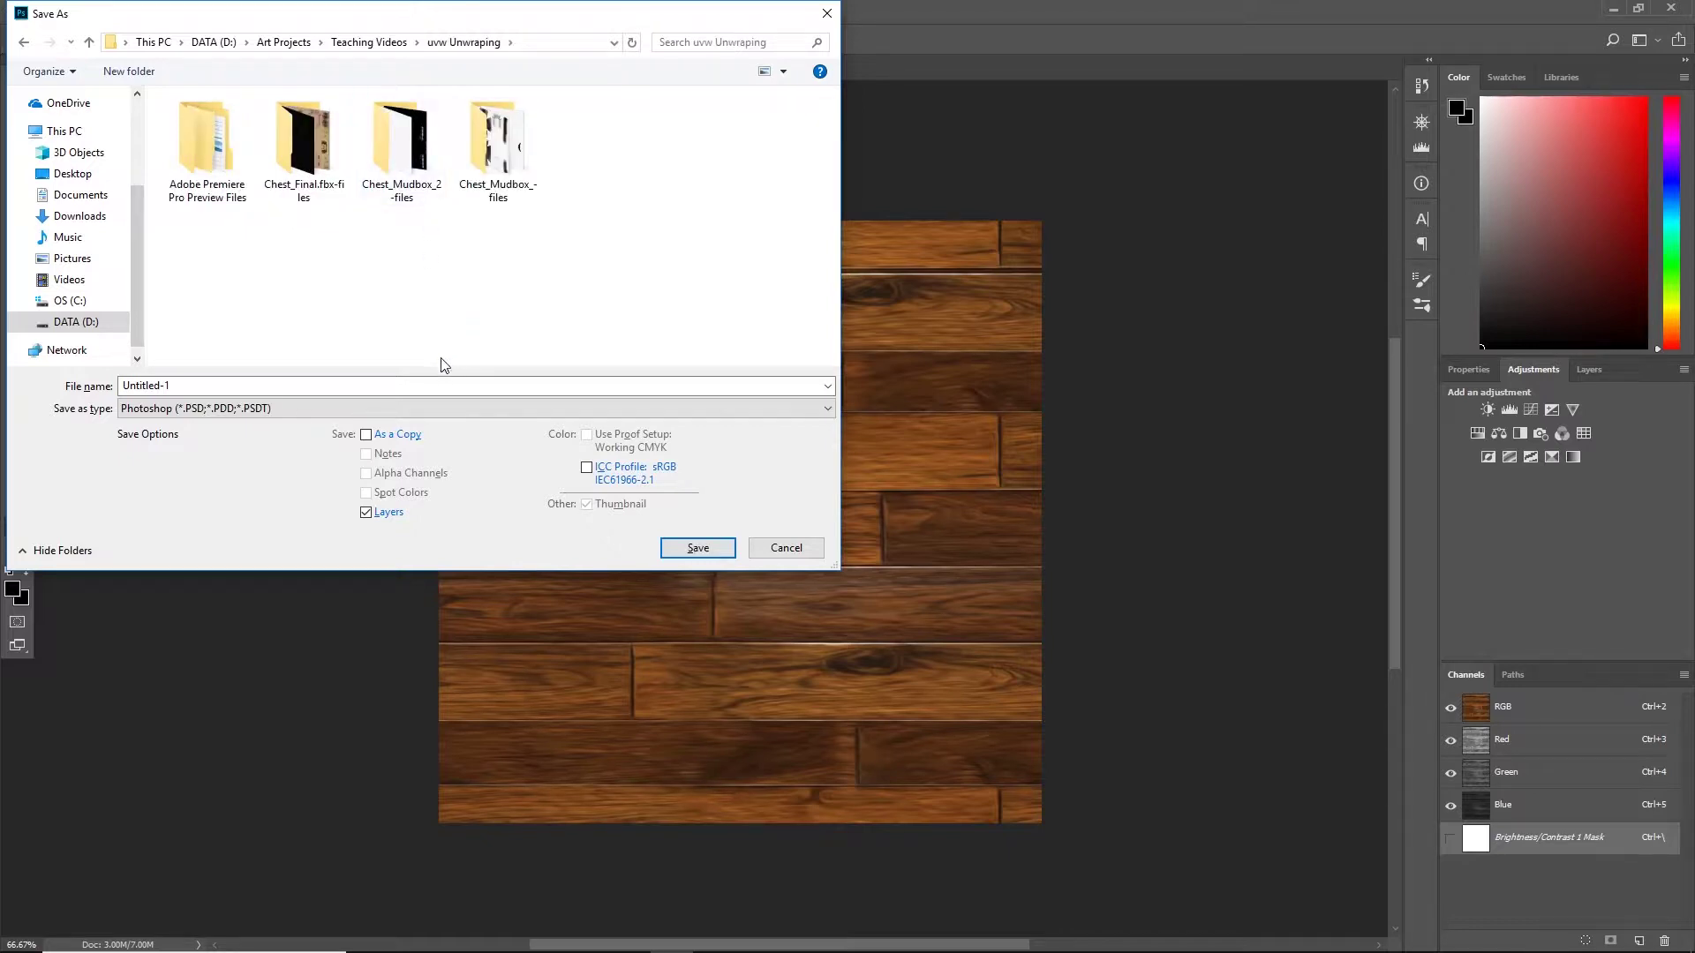
- Name the file as the wood albedo texture and save it as a PNG with the offered options
double_click(262, 387)
key("BackSpace")
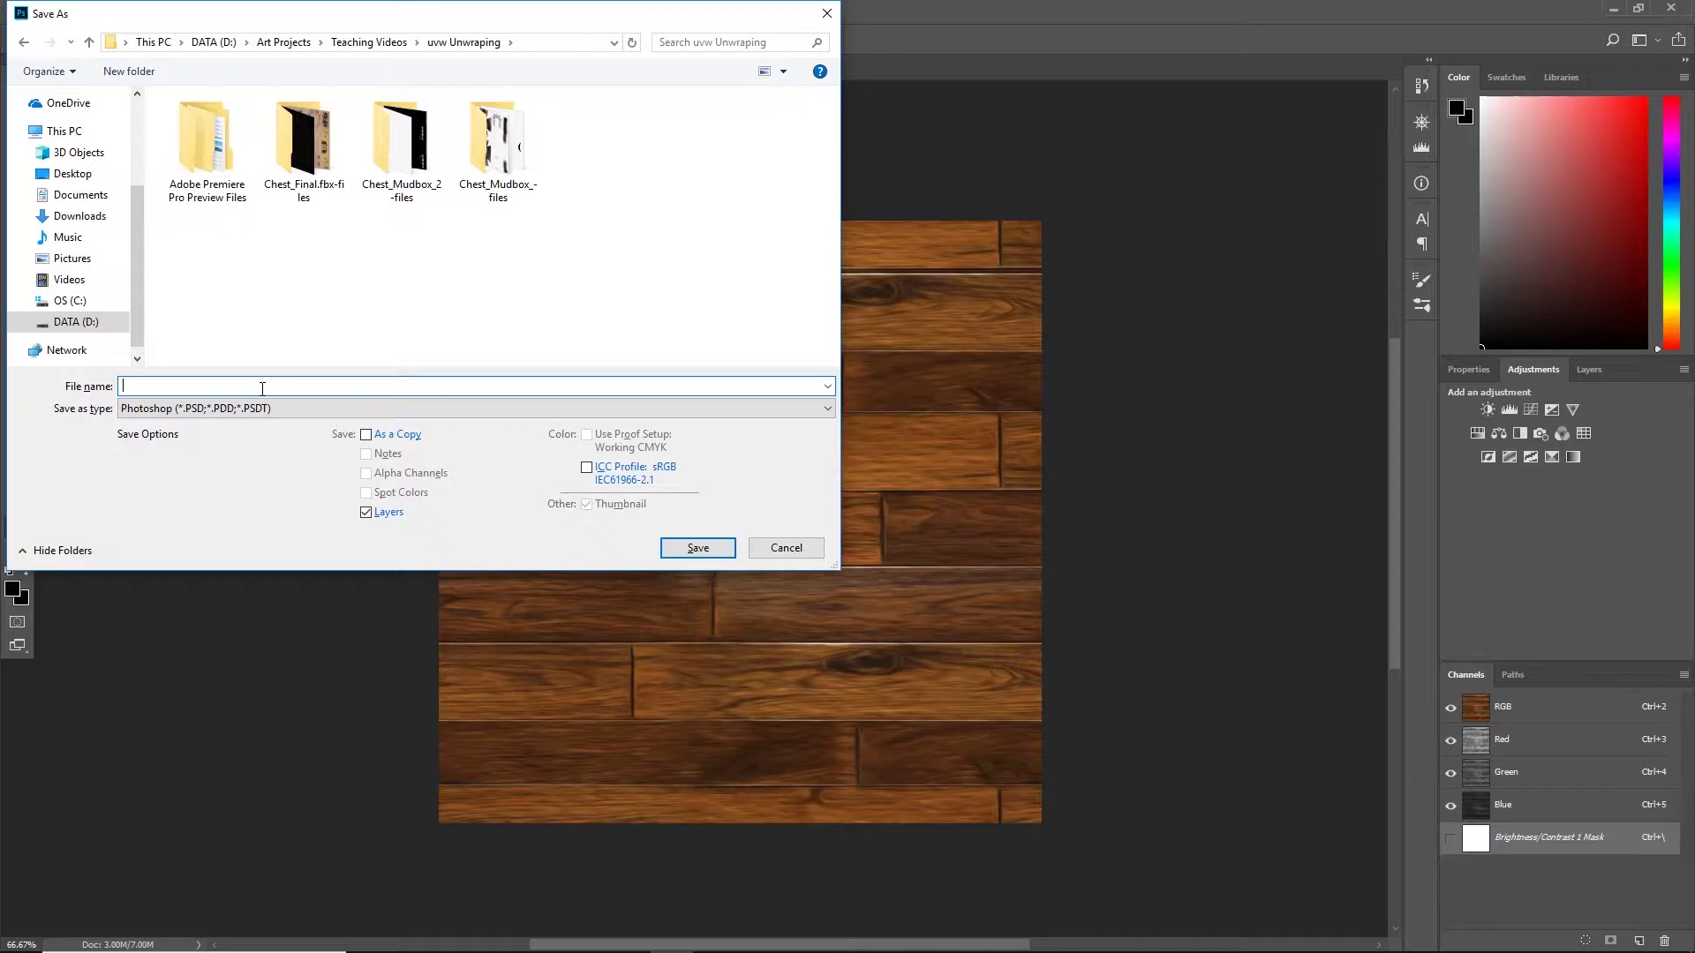
left_click(262, 408)
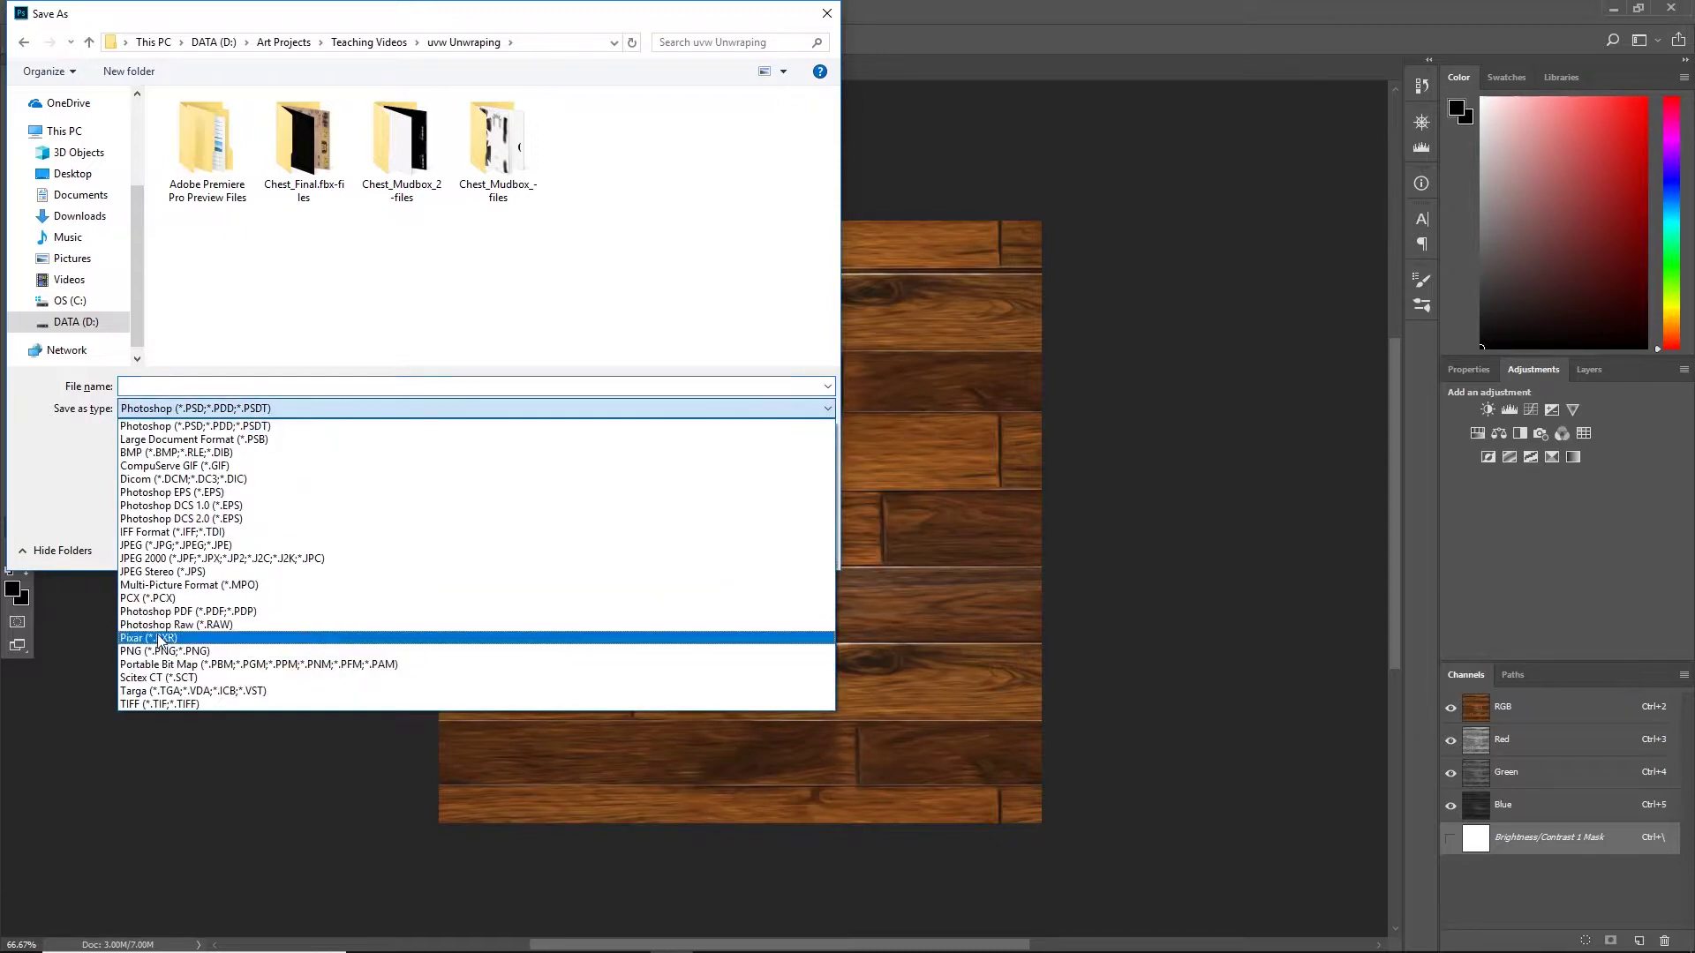
left_click(186, 654)
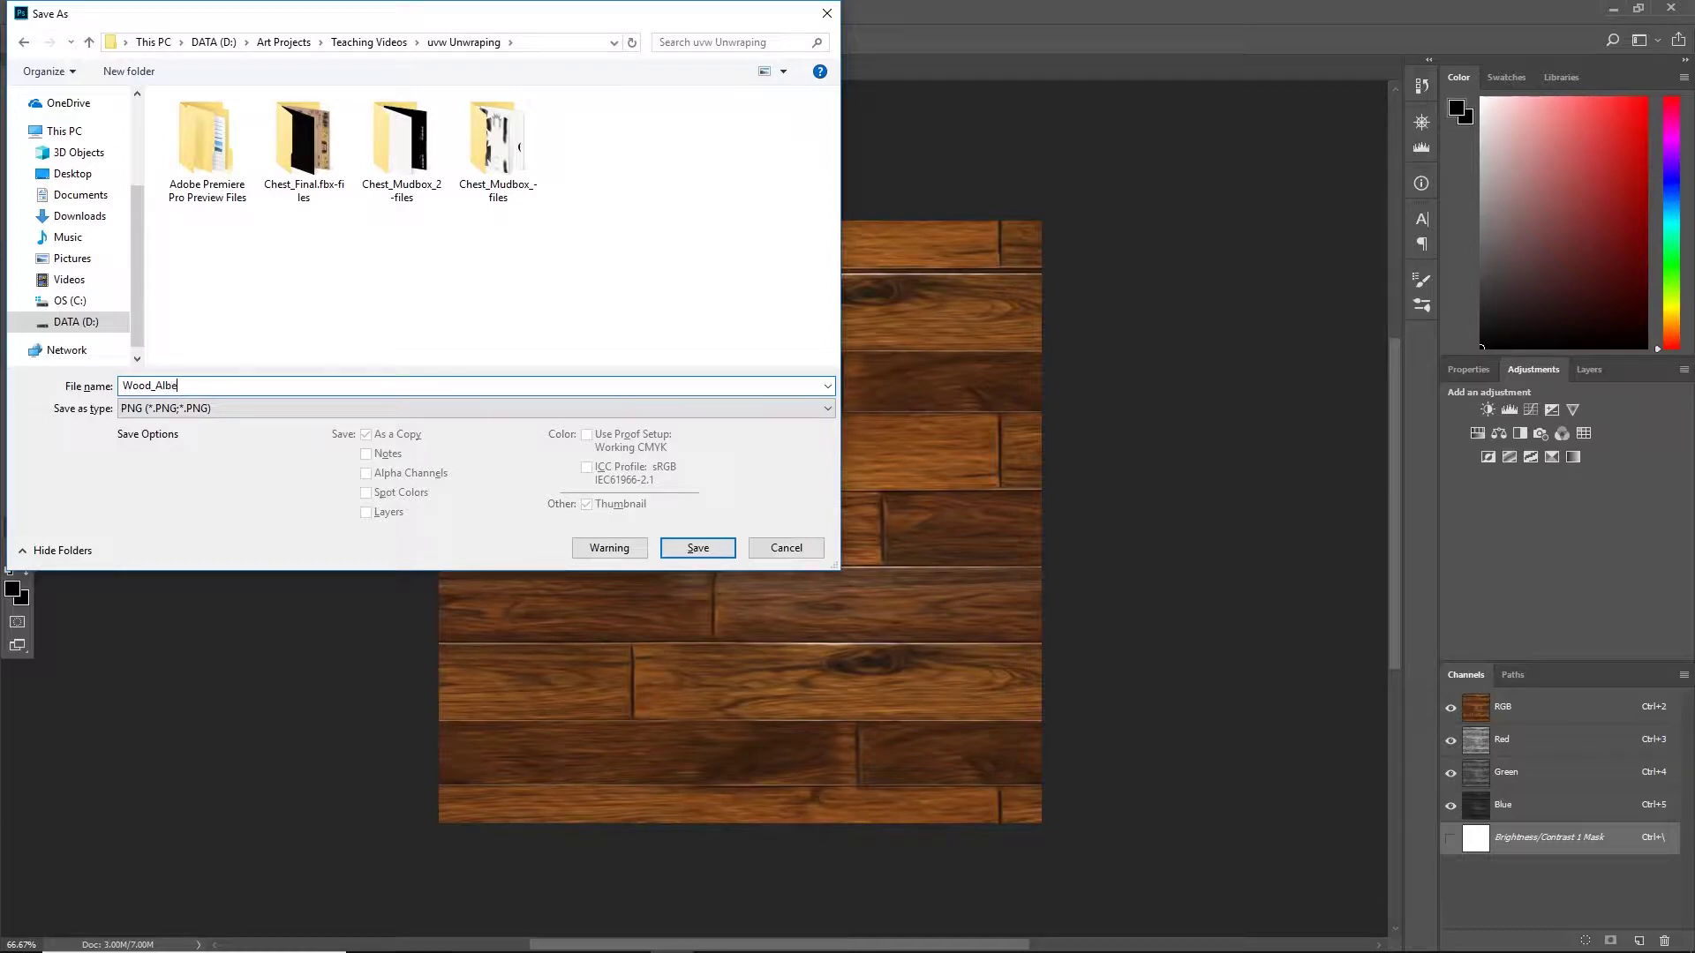
left_click(697, 547)
key("Return")
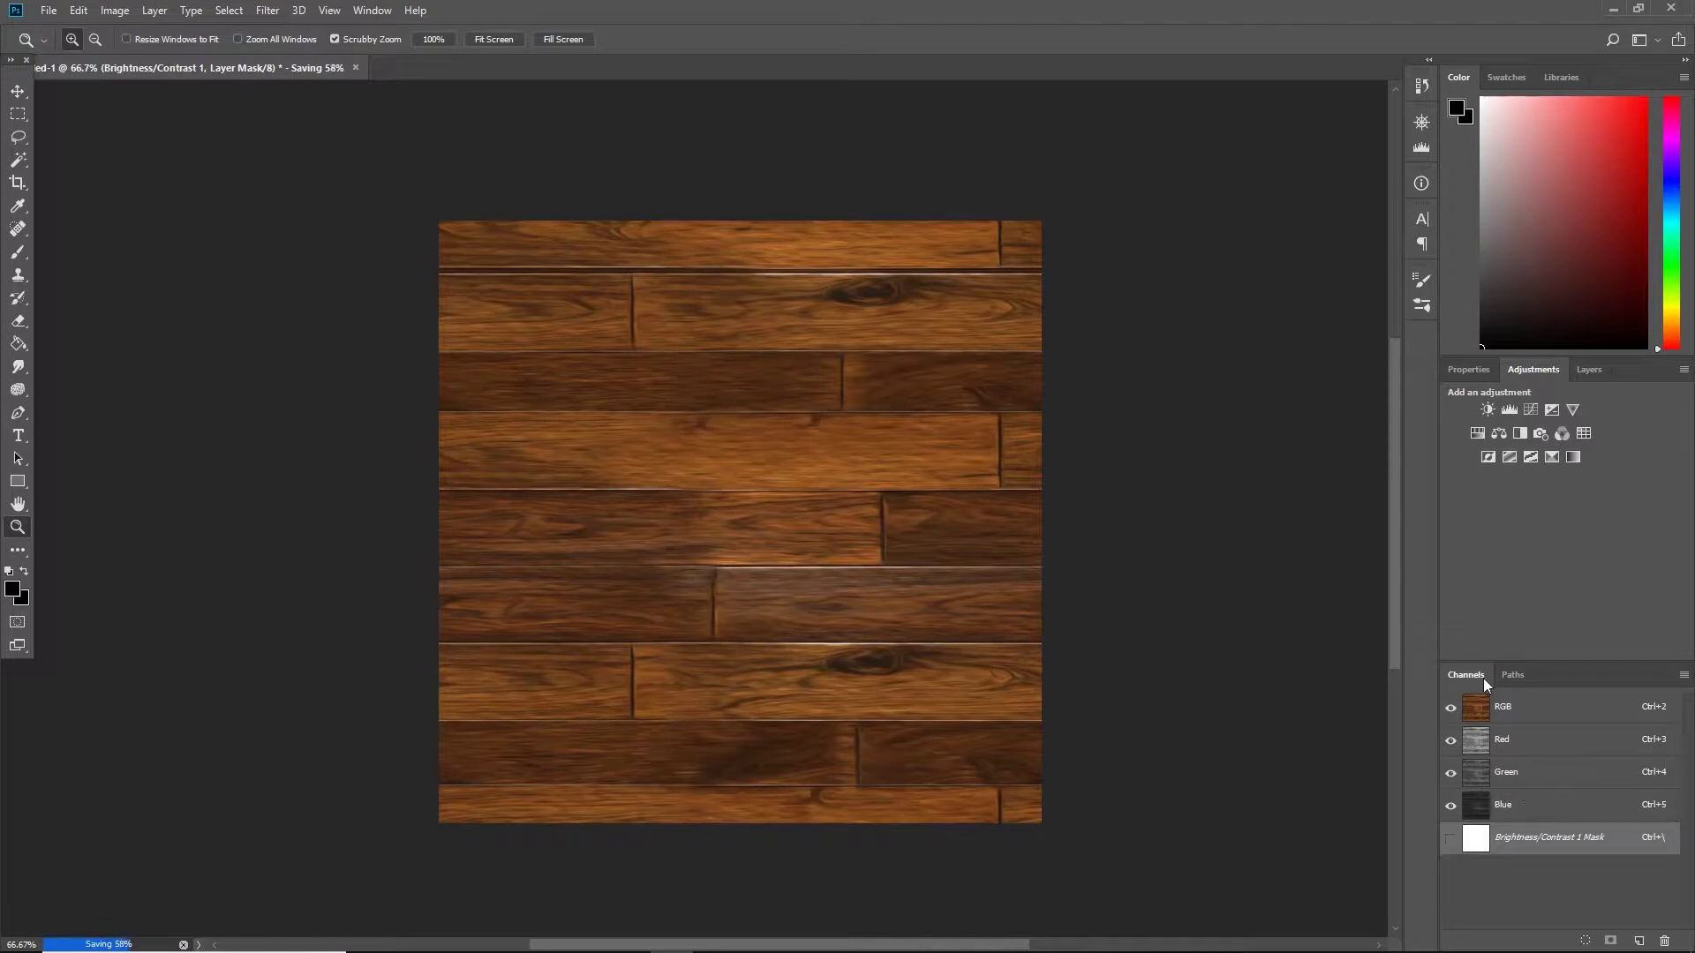
left_click(1468, 370)
left_click(1586, 371)
left_click(1545, 369)
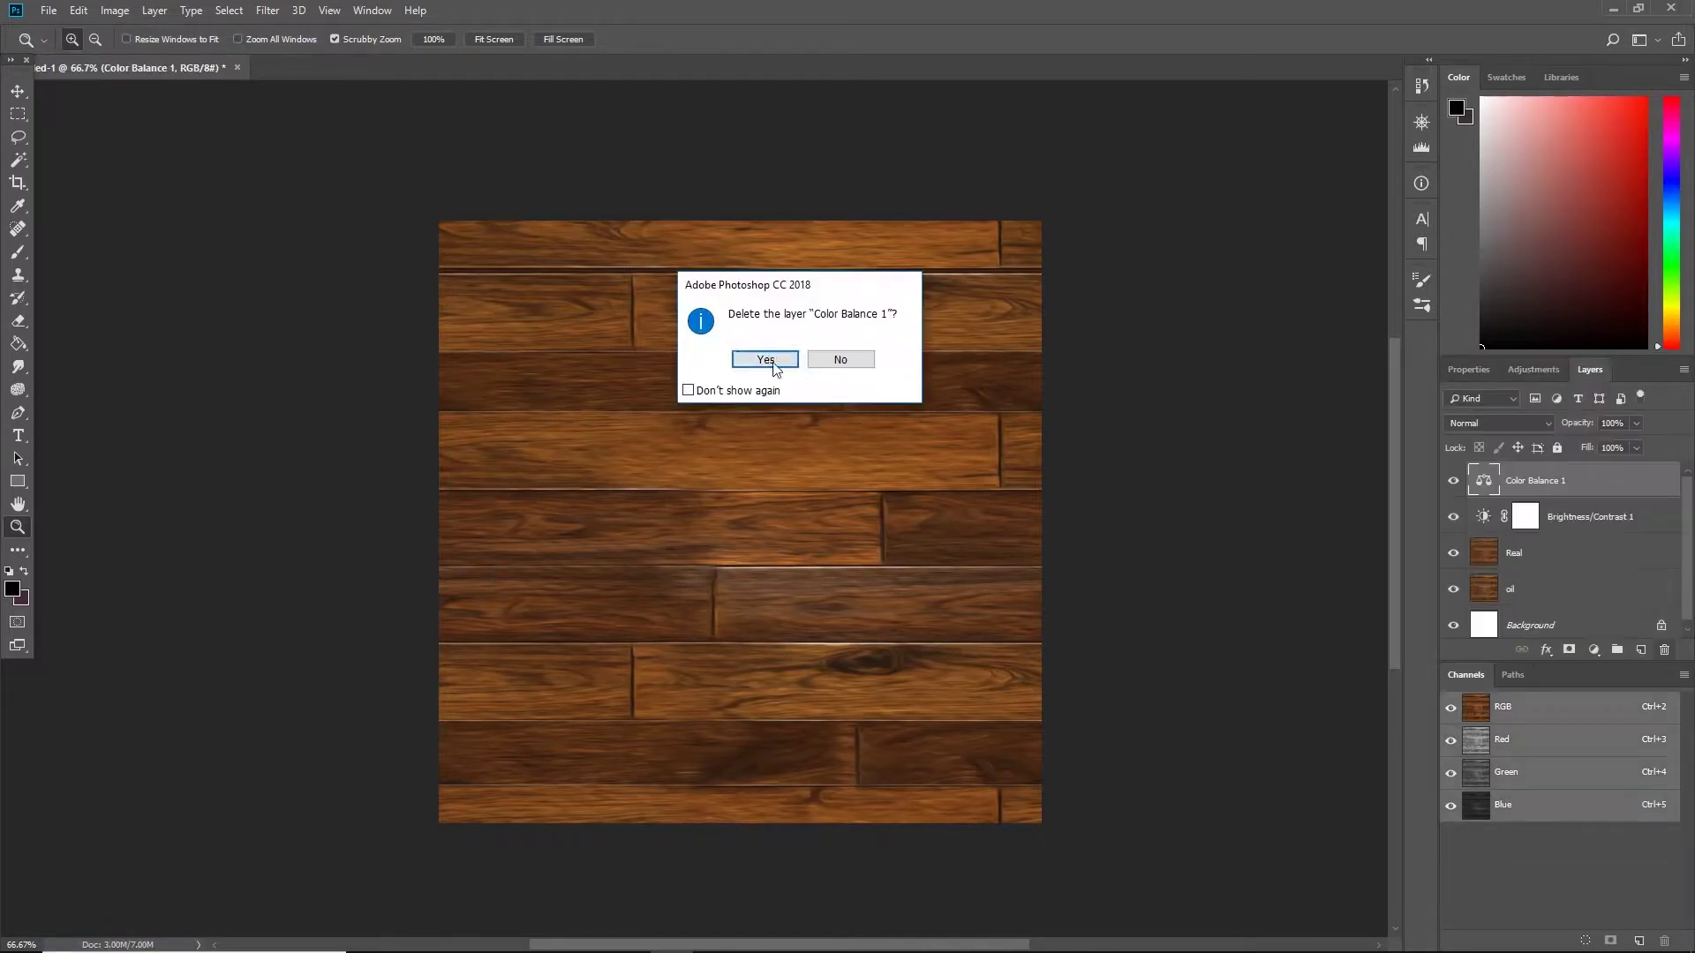
left_click(766, 361)
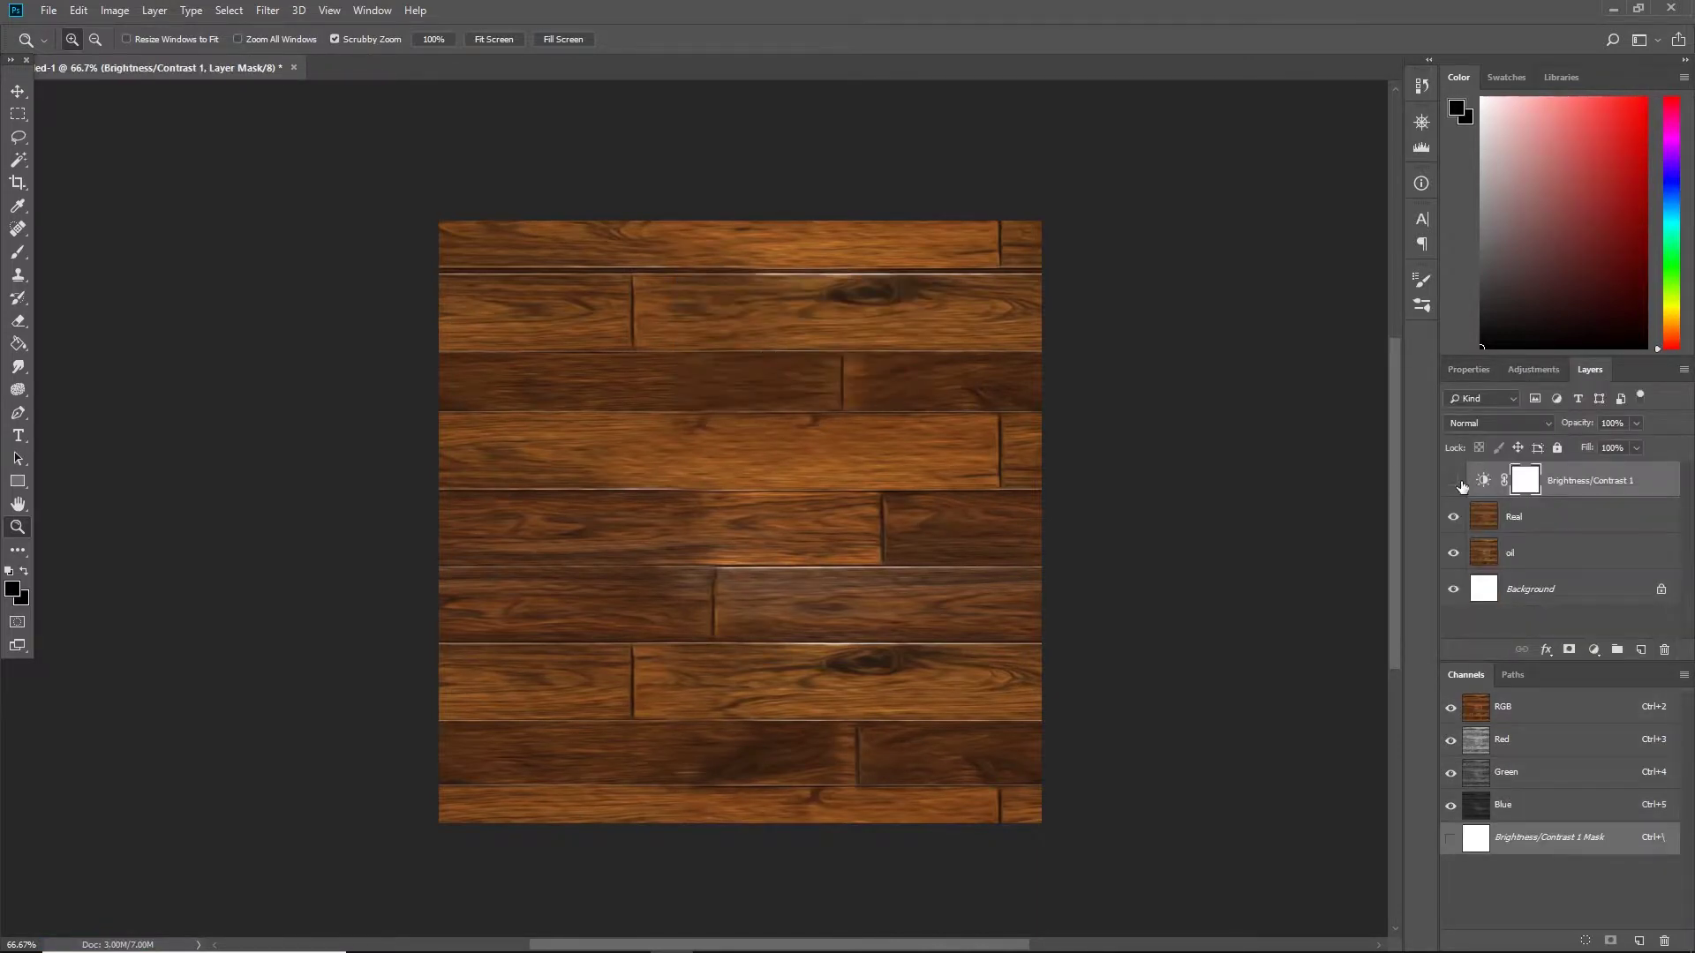
- Add a Hue/Saturation adjustment layer above Brightness/Contrast with Saturation -100 and Lightness +4 to make the planks grayscale
left_click(1533, 369)
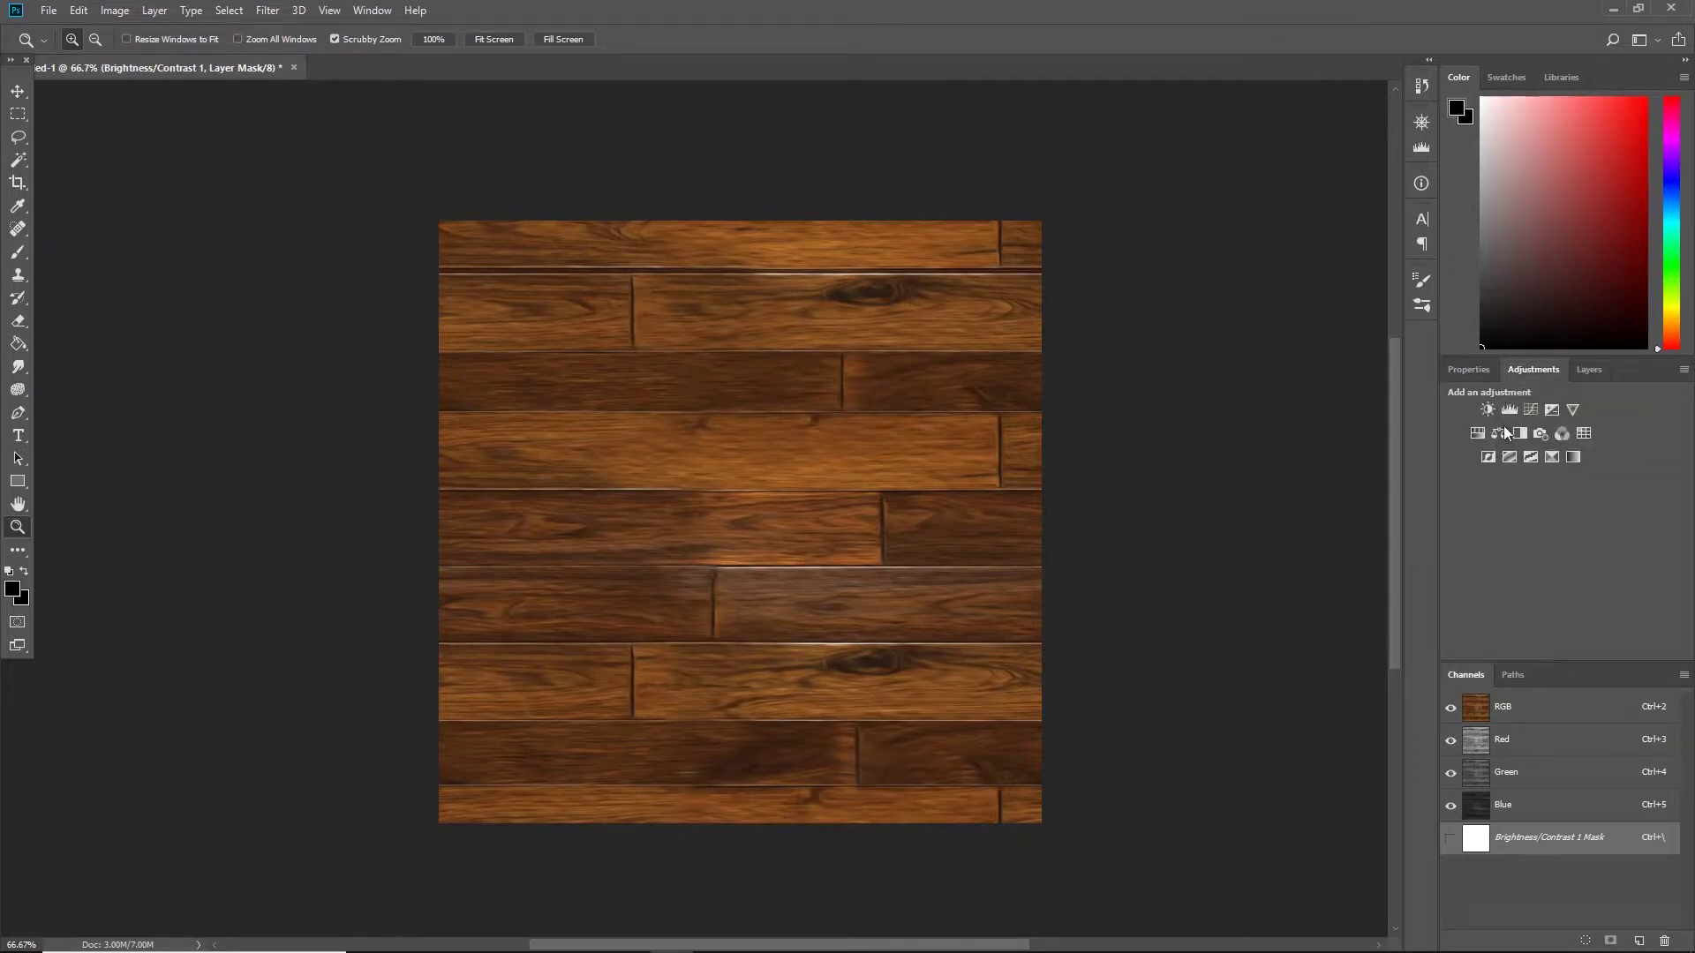
left_click(1473, 432)
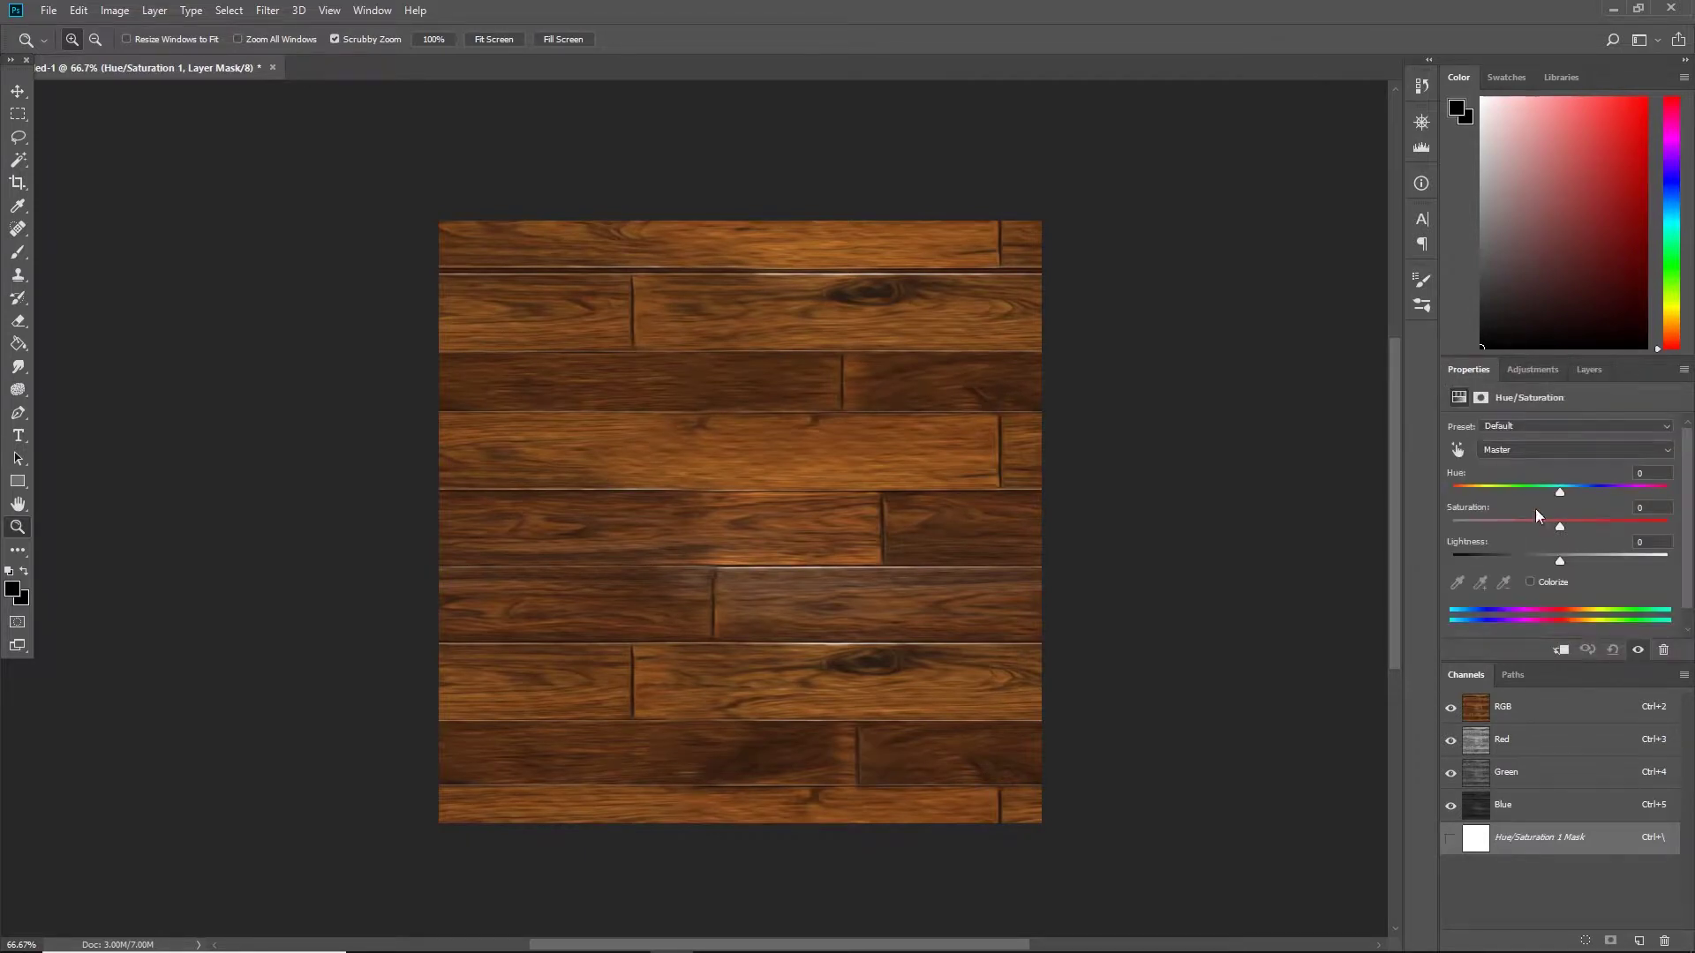
left_click_drag(1560, 530, 1419, 532)
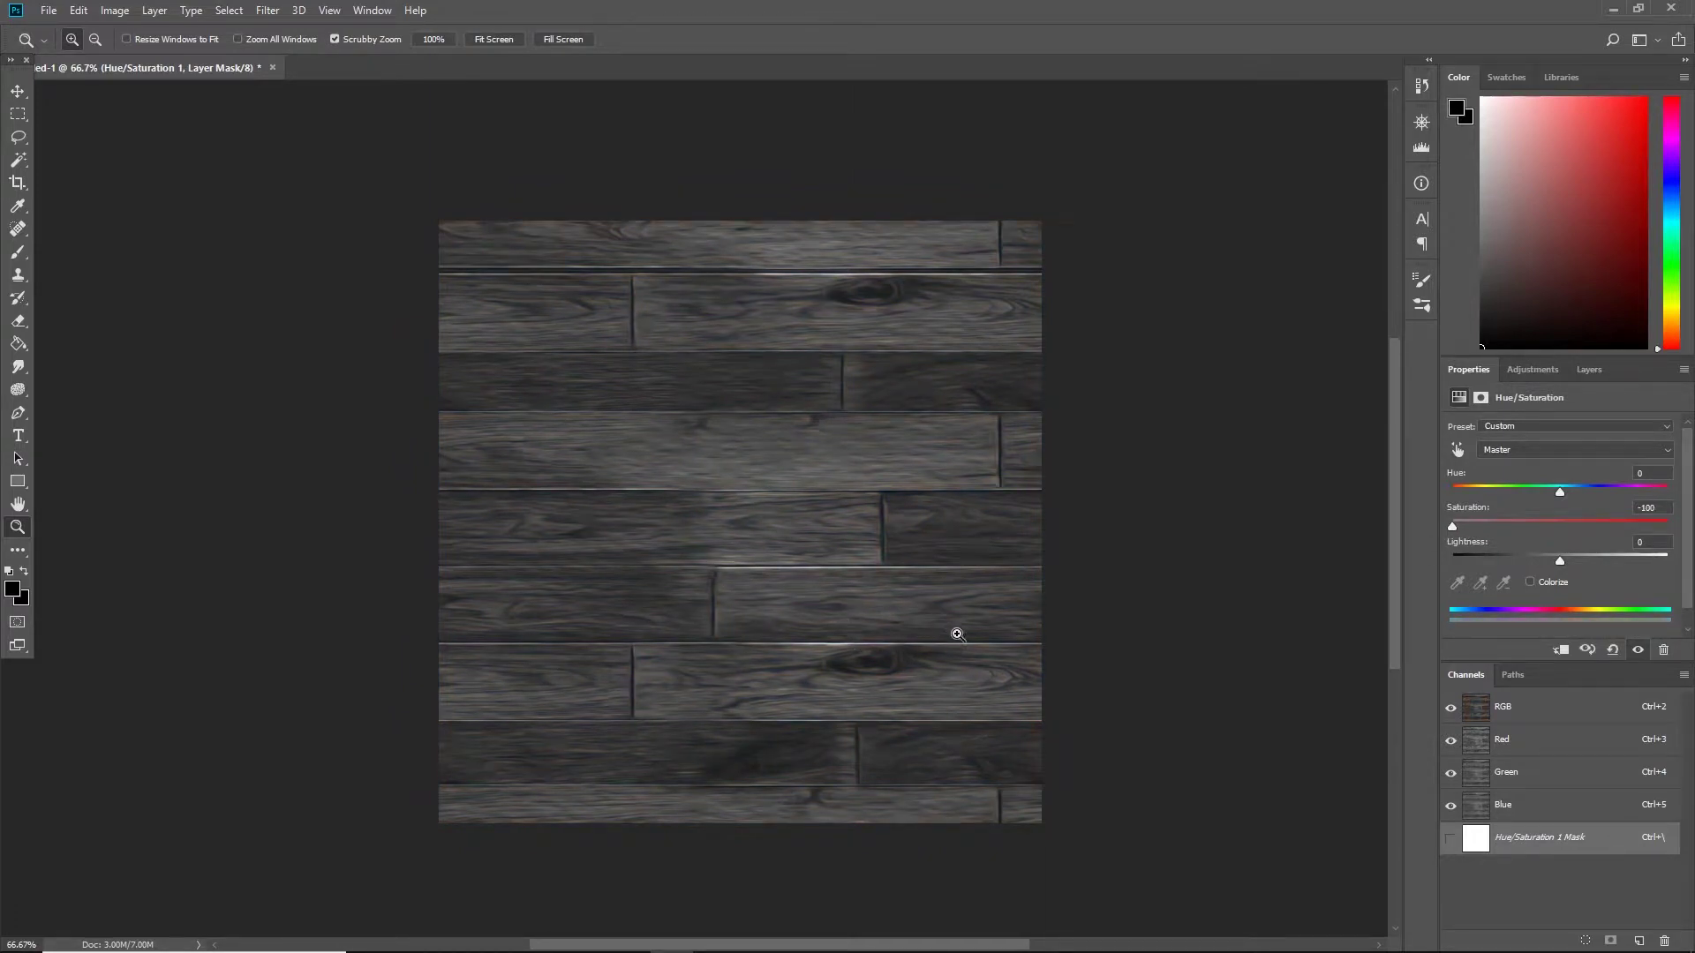
mouse_move(1552, 565)
left_mouse_down()
mouse_move(1534, 567)
mouse_move(1564, 571)
left_mouse_up()
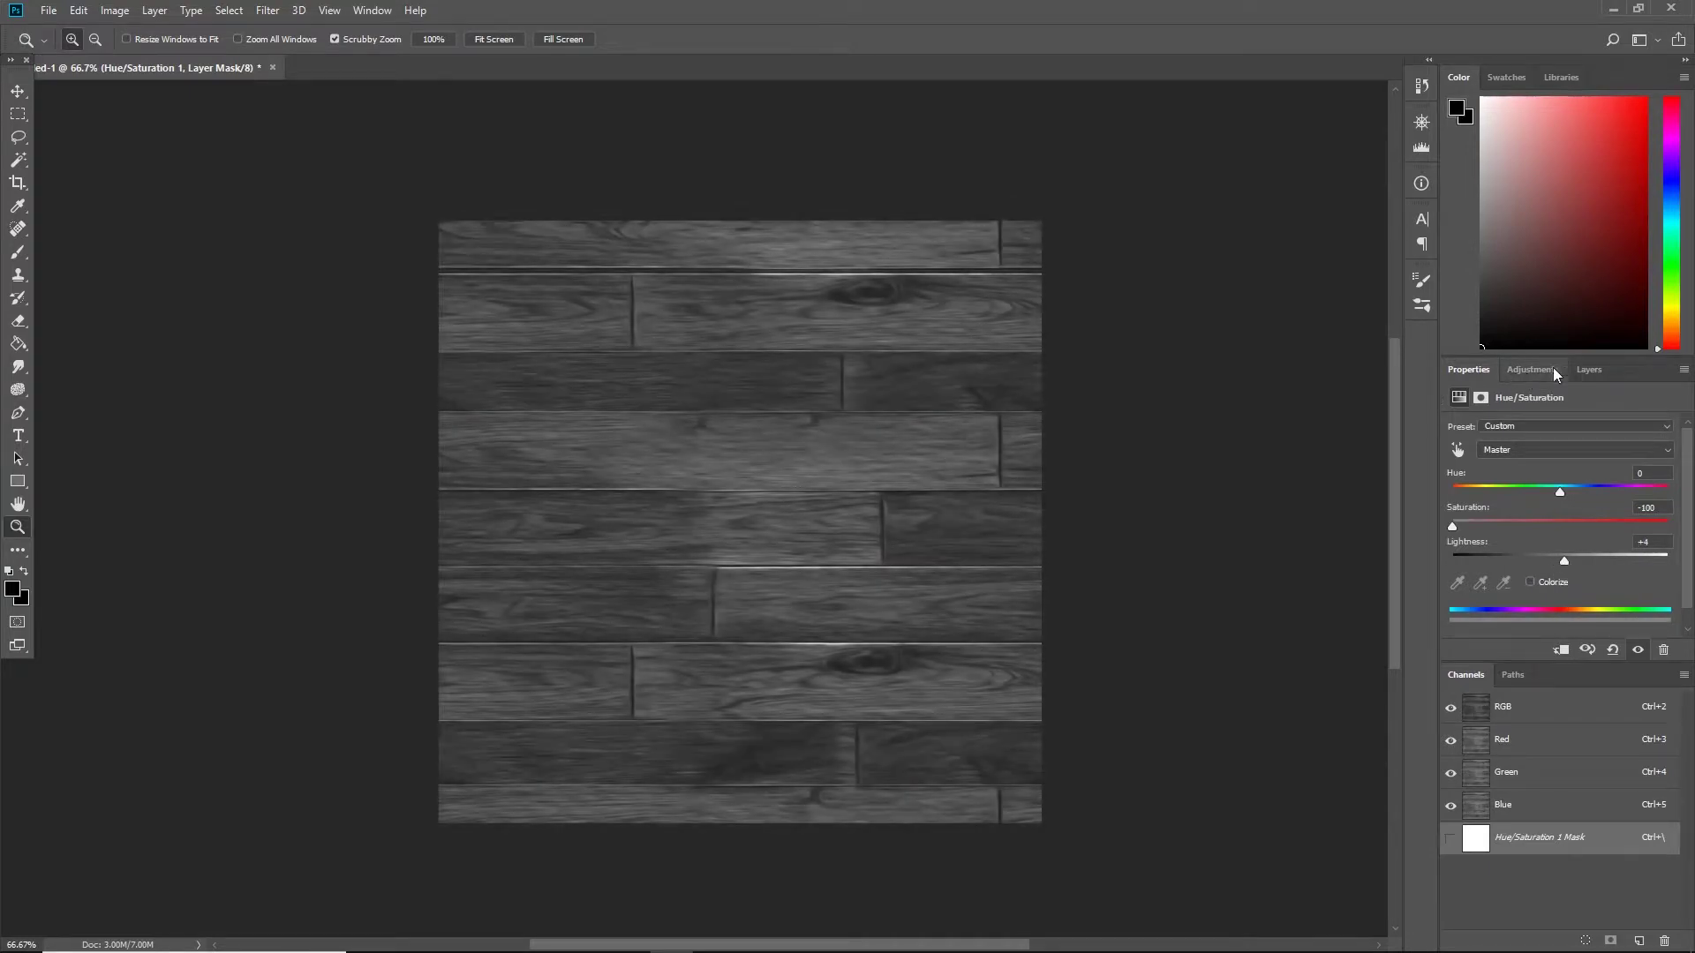
- Reopen the existing Brightness/Contrast adjustment and set Brightness to -7 and Contrast to 83
left_click(1588, 369)
left_click(1542, 520)
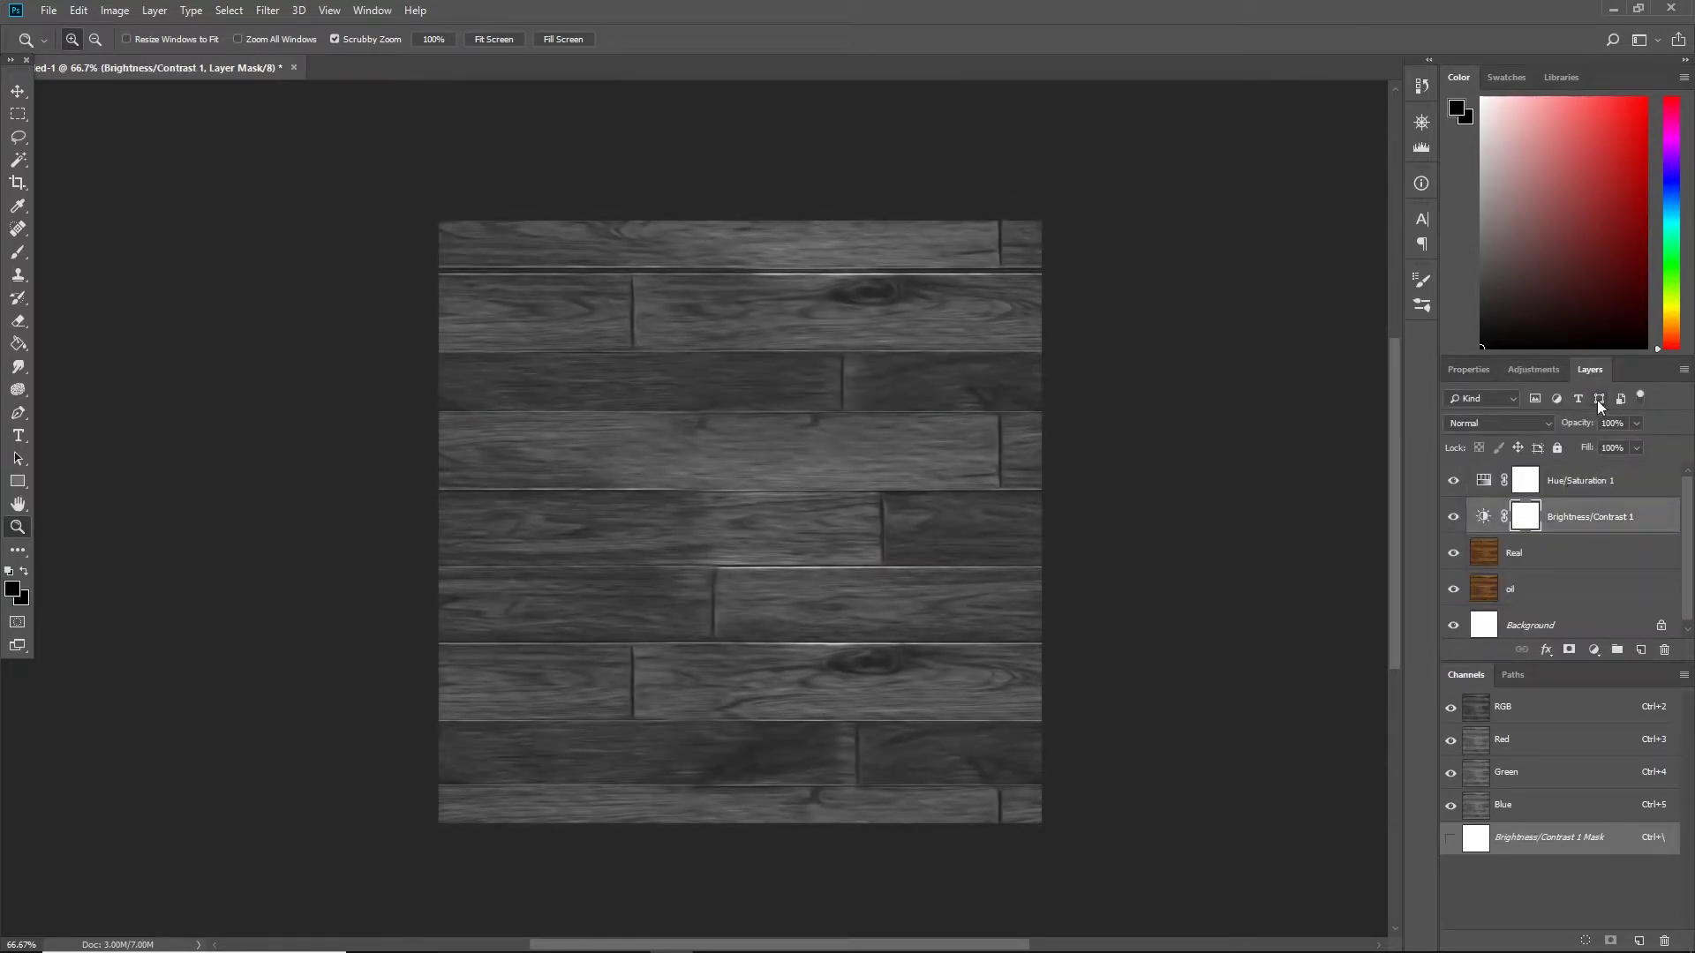
double_click(1525, 517)
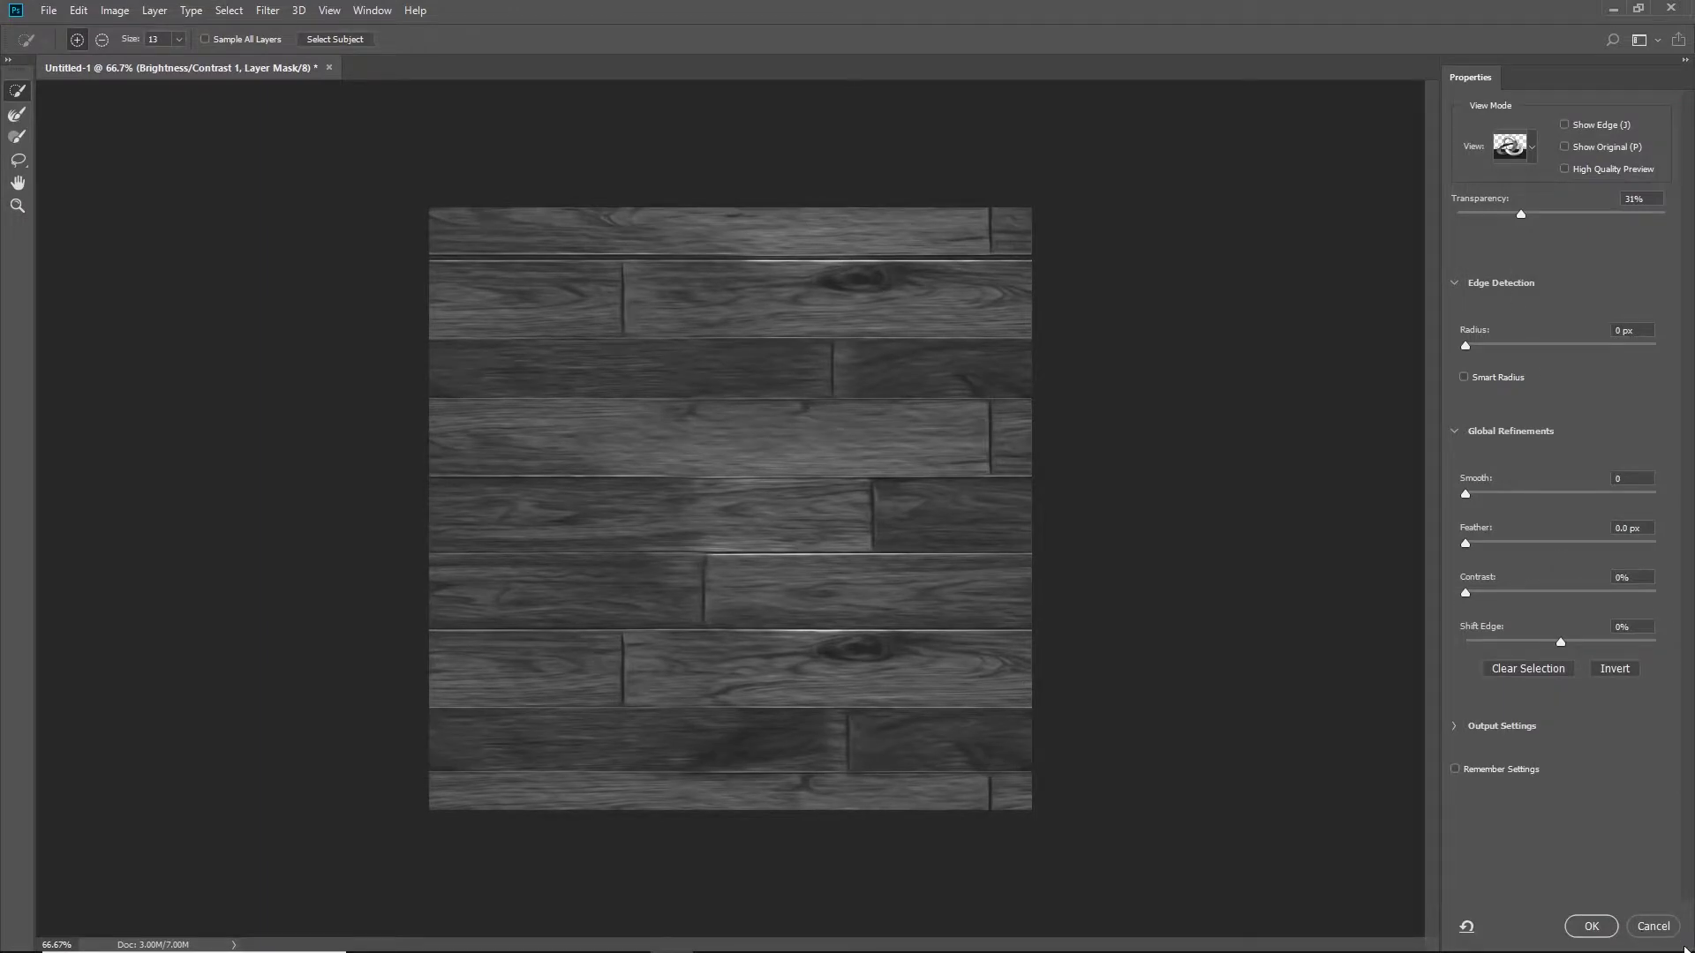
left_click(1672, 924)
double_click(1481, 518)
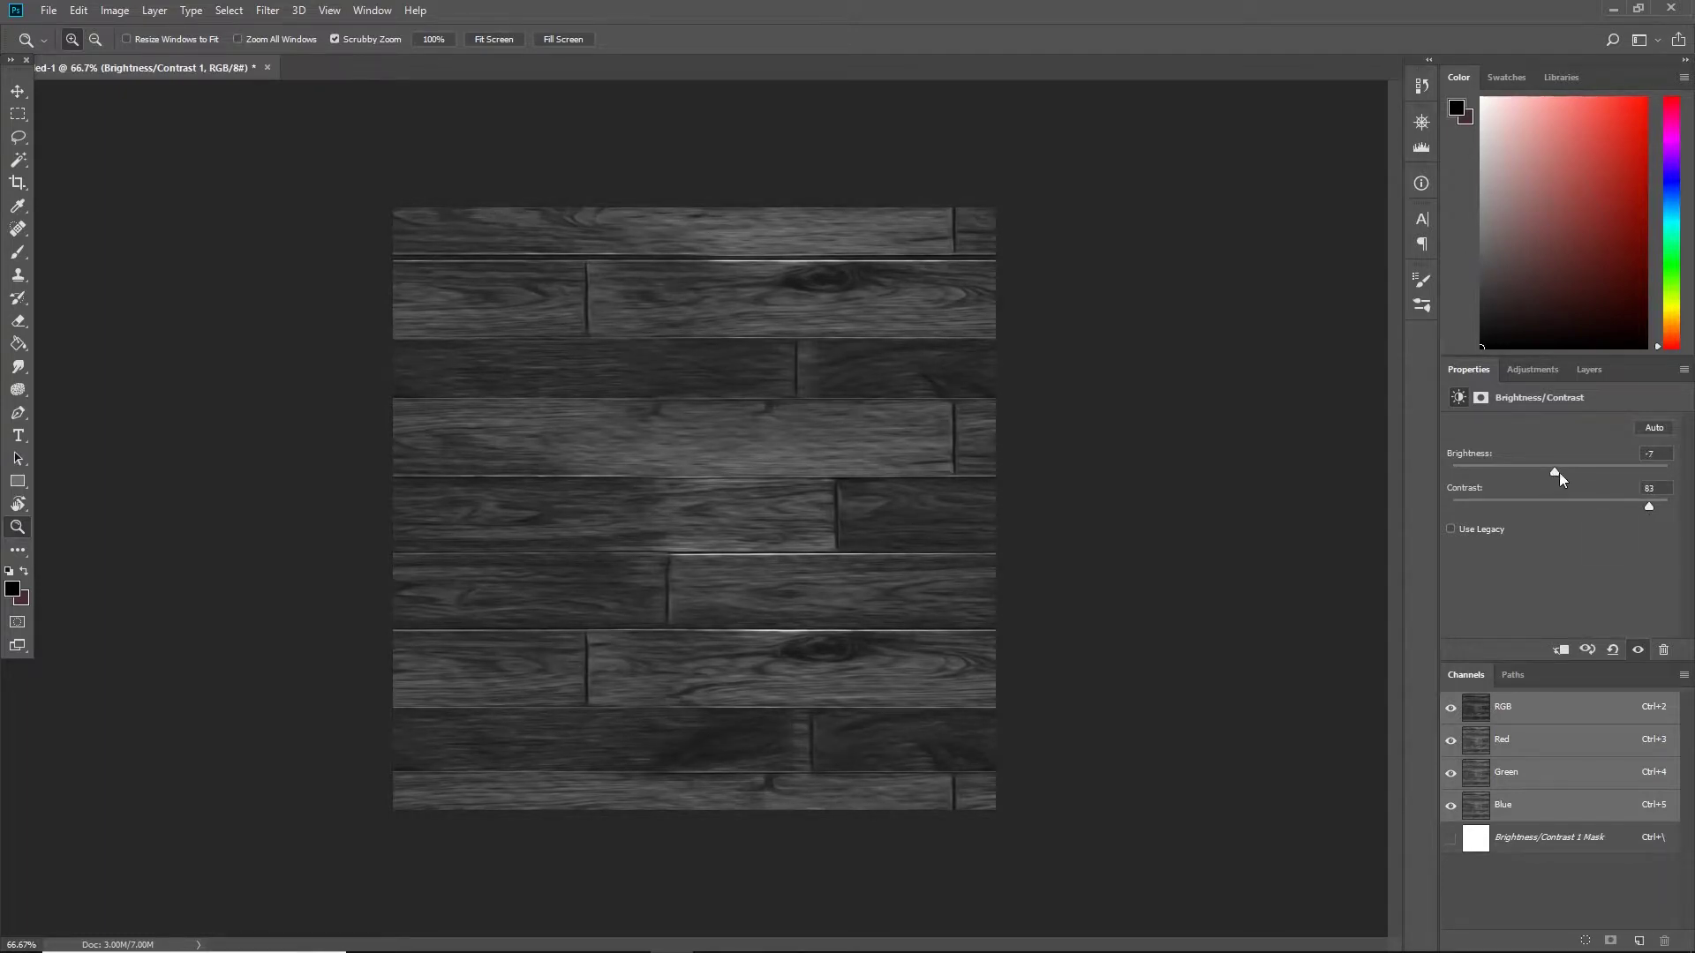
- Create a new layer directly above the Real layer and name it Drawing
left_click(1532, 369)
left_click(1591, 371)
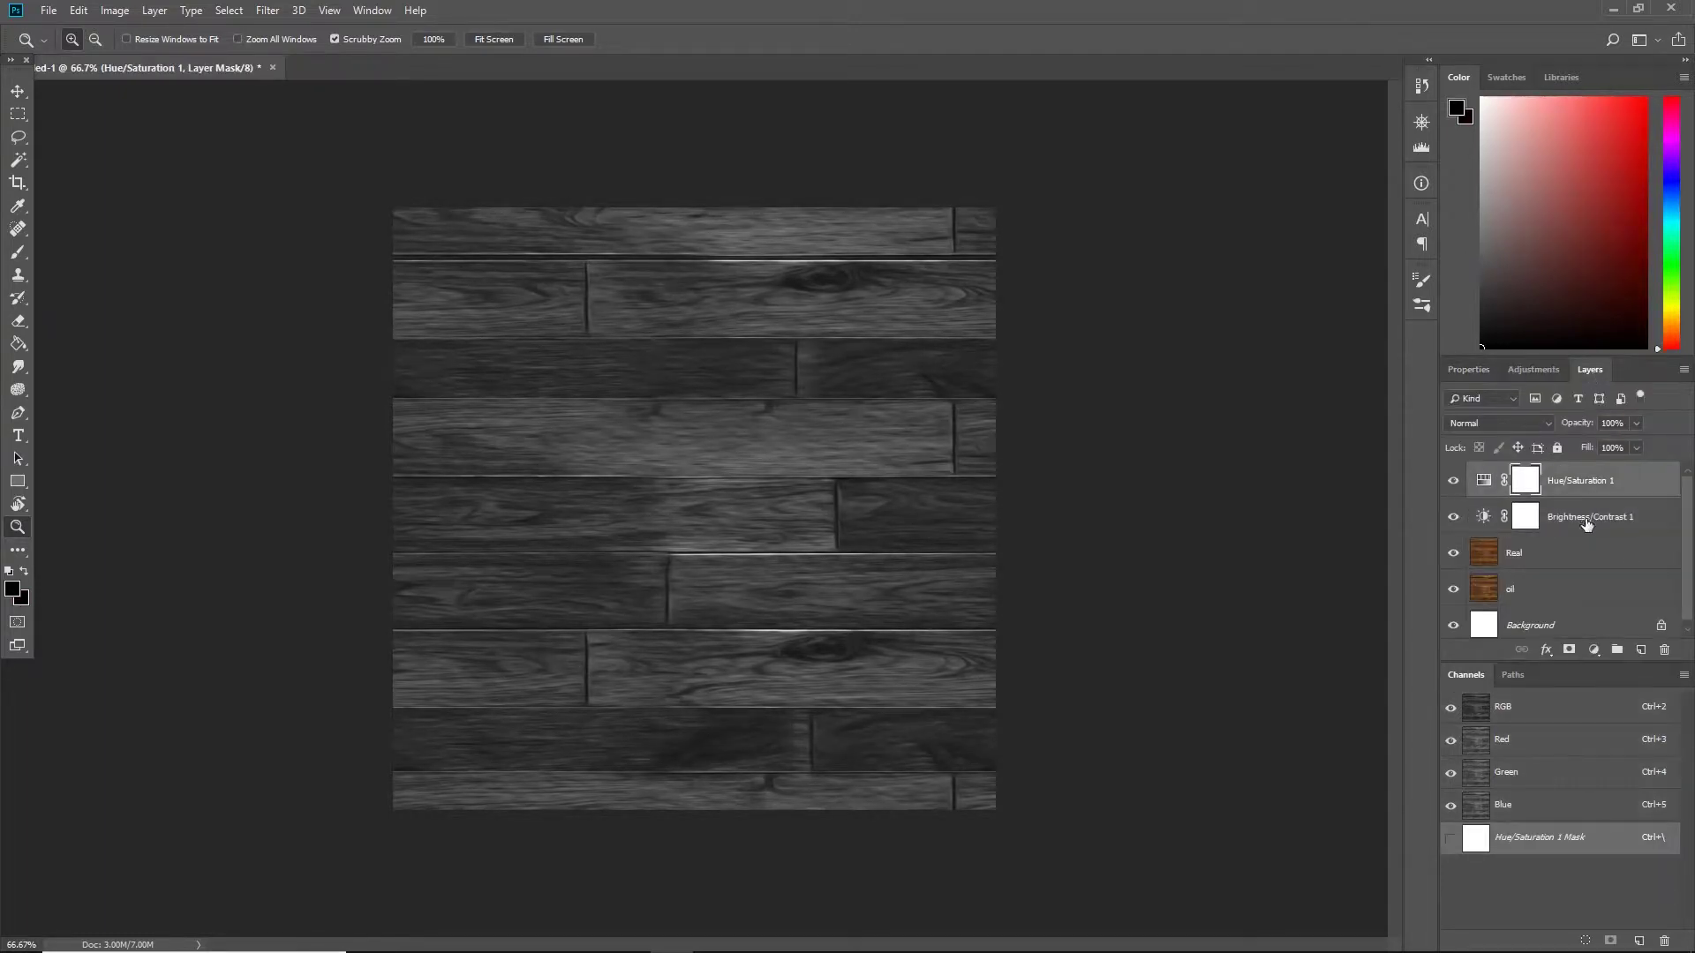
left_click(1576, 552)
left_click(1643, 655)
double_click(1519, 552)
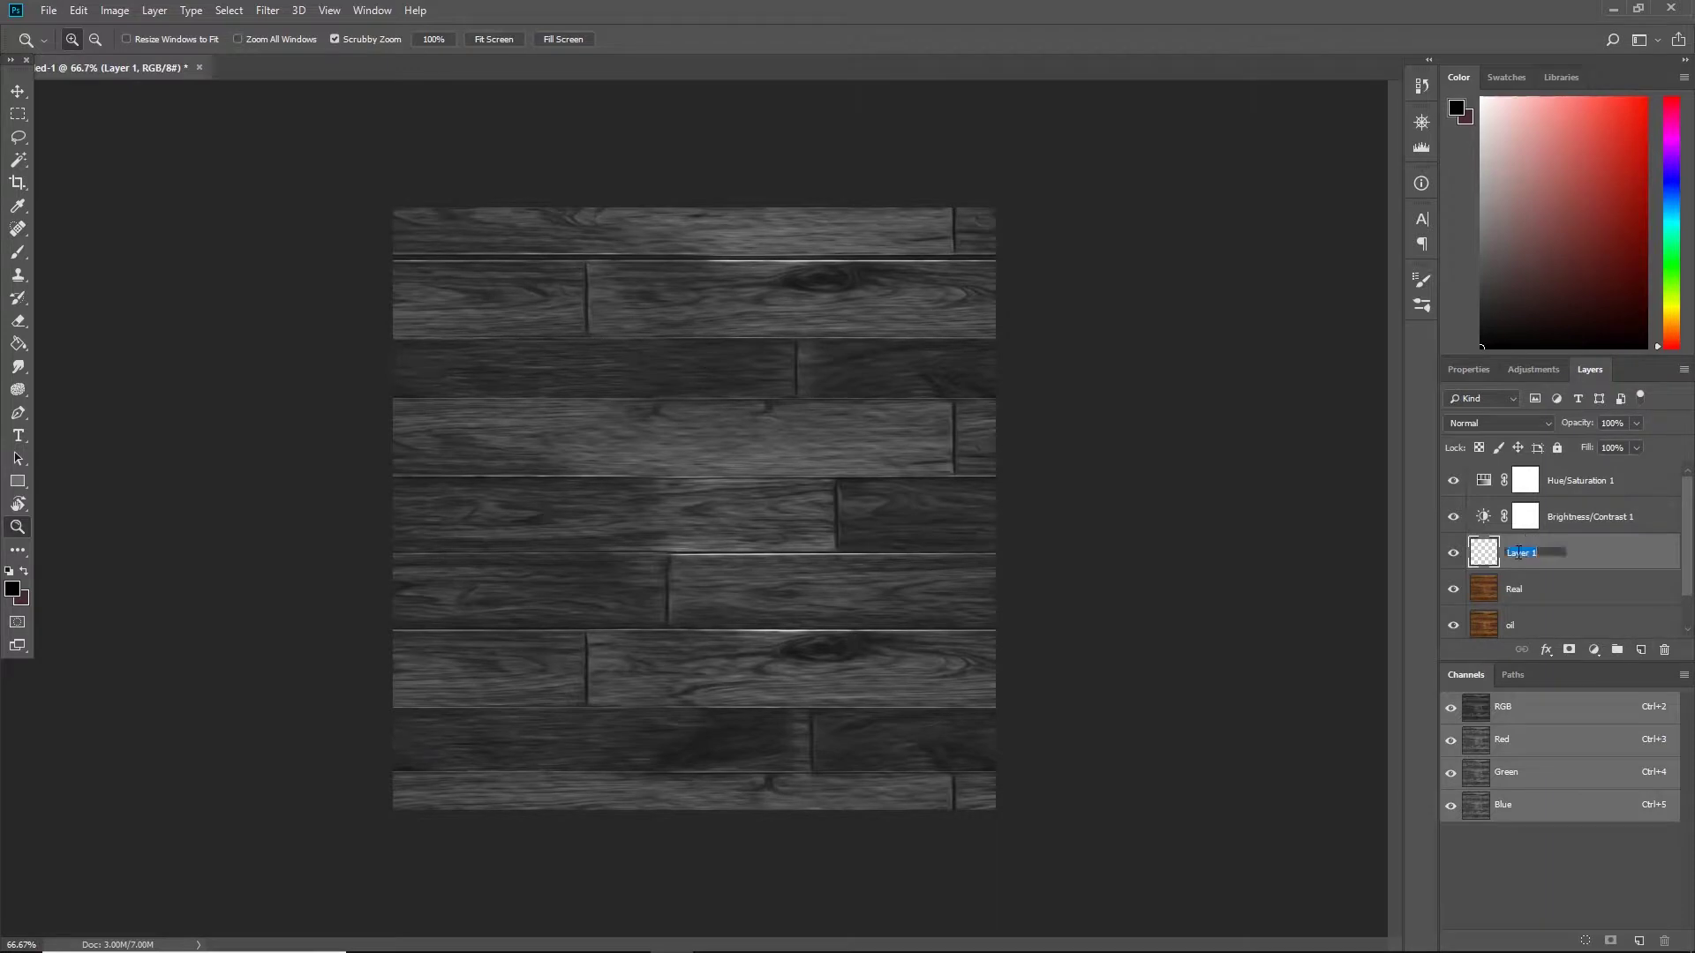
type("Drawing")
key("Return")
- Pick a near-black foreground color and get the Brush tool ready for close-up painting on the lower planks
left_click(692, 594)
key("v")
key("b")
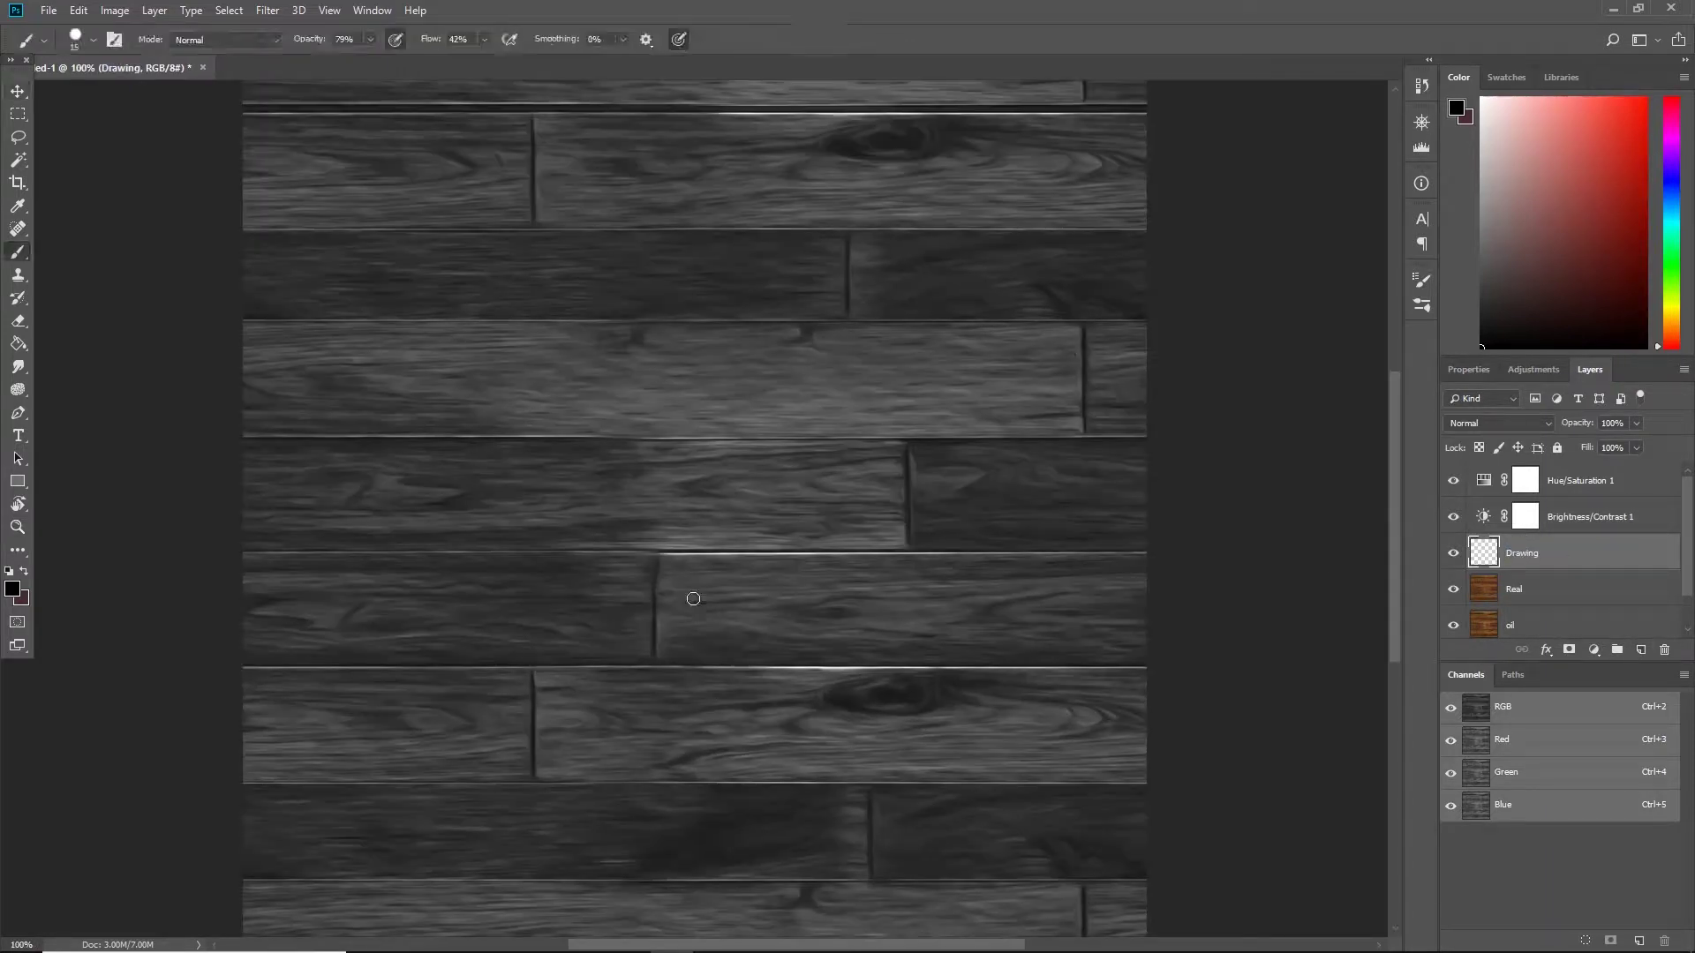
left_click(1490, 333)
left_click_drag(921, 621, 918, 431)
key("z")
double_click(768, 646)
mouse_move(693, 597)
left_mouse_down()
mouse_move(840, 575)
mouse_move(908, 529)
left_mouse_up()
left_click(787, 556, "alt")
left_click_drag(660, 533, 927, 492)
key("b")
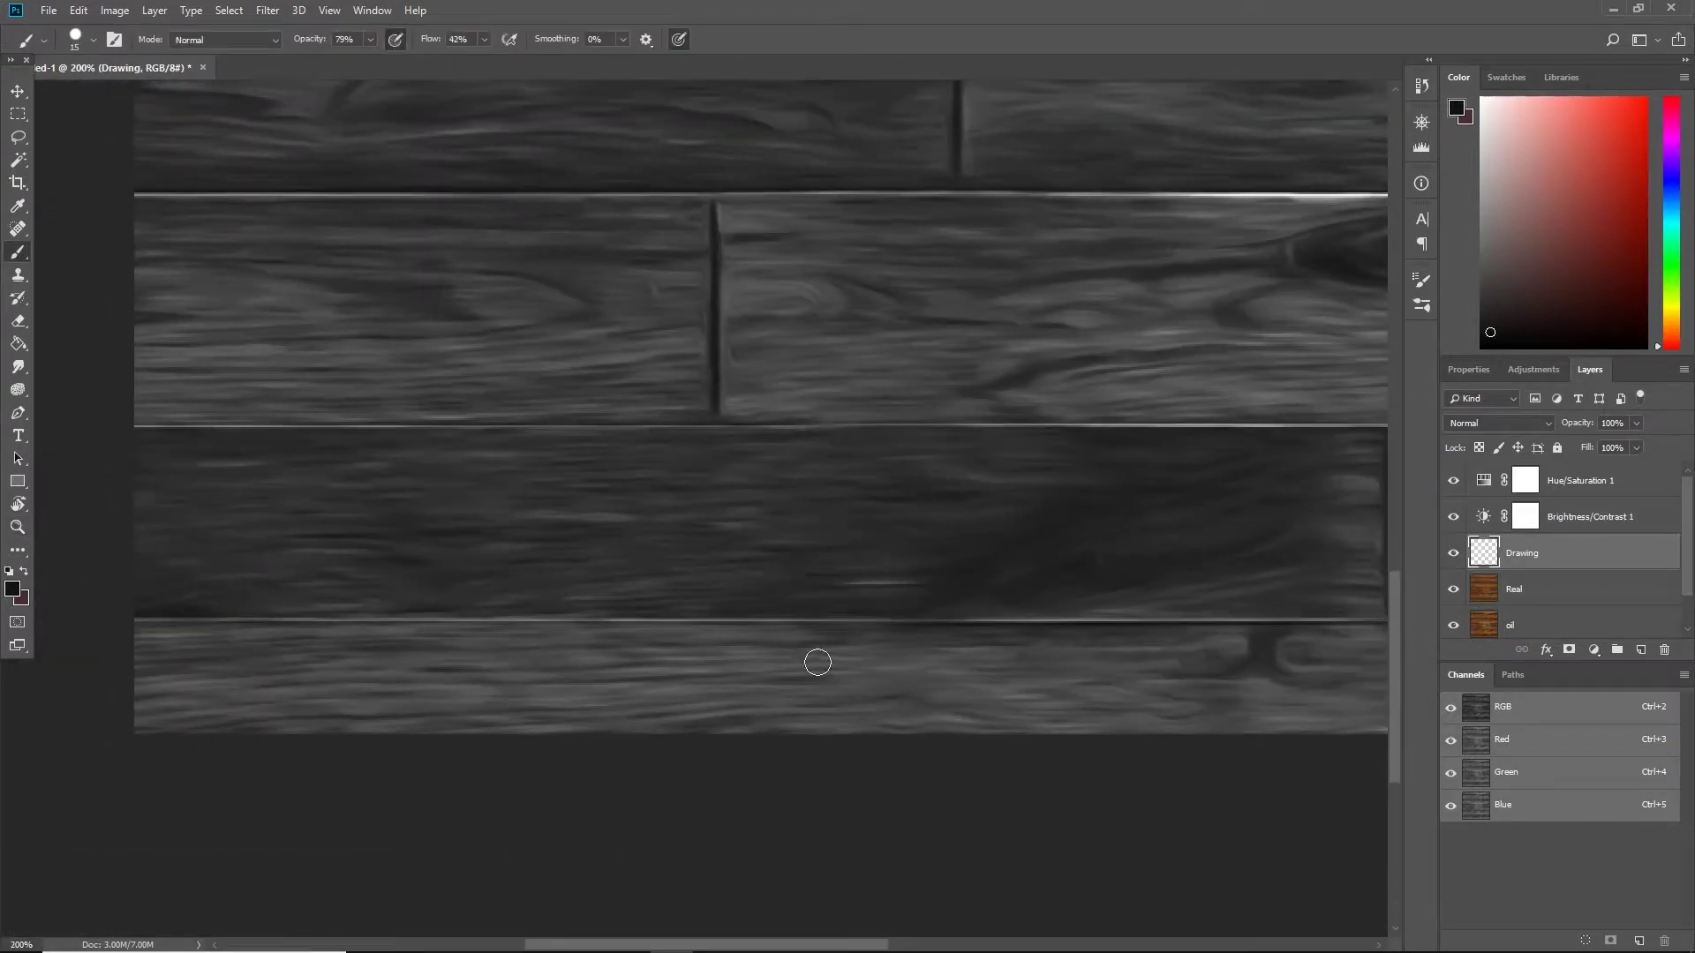
- Reduce the brush to size 10, undo a trial stroke around the wood knot, and lower the brush opacity to 12%
key("bracketleft")
key("bracketleft")
mouse_move(1116, 382)
left_mouse_down()
mouse_move(715, 500)
mouse_move(531, 491)
left_mouse_up()
key("bracketright")
left_click_drag(717, 366, 841, 393)
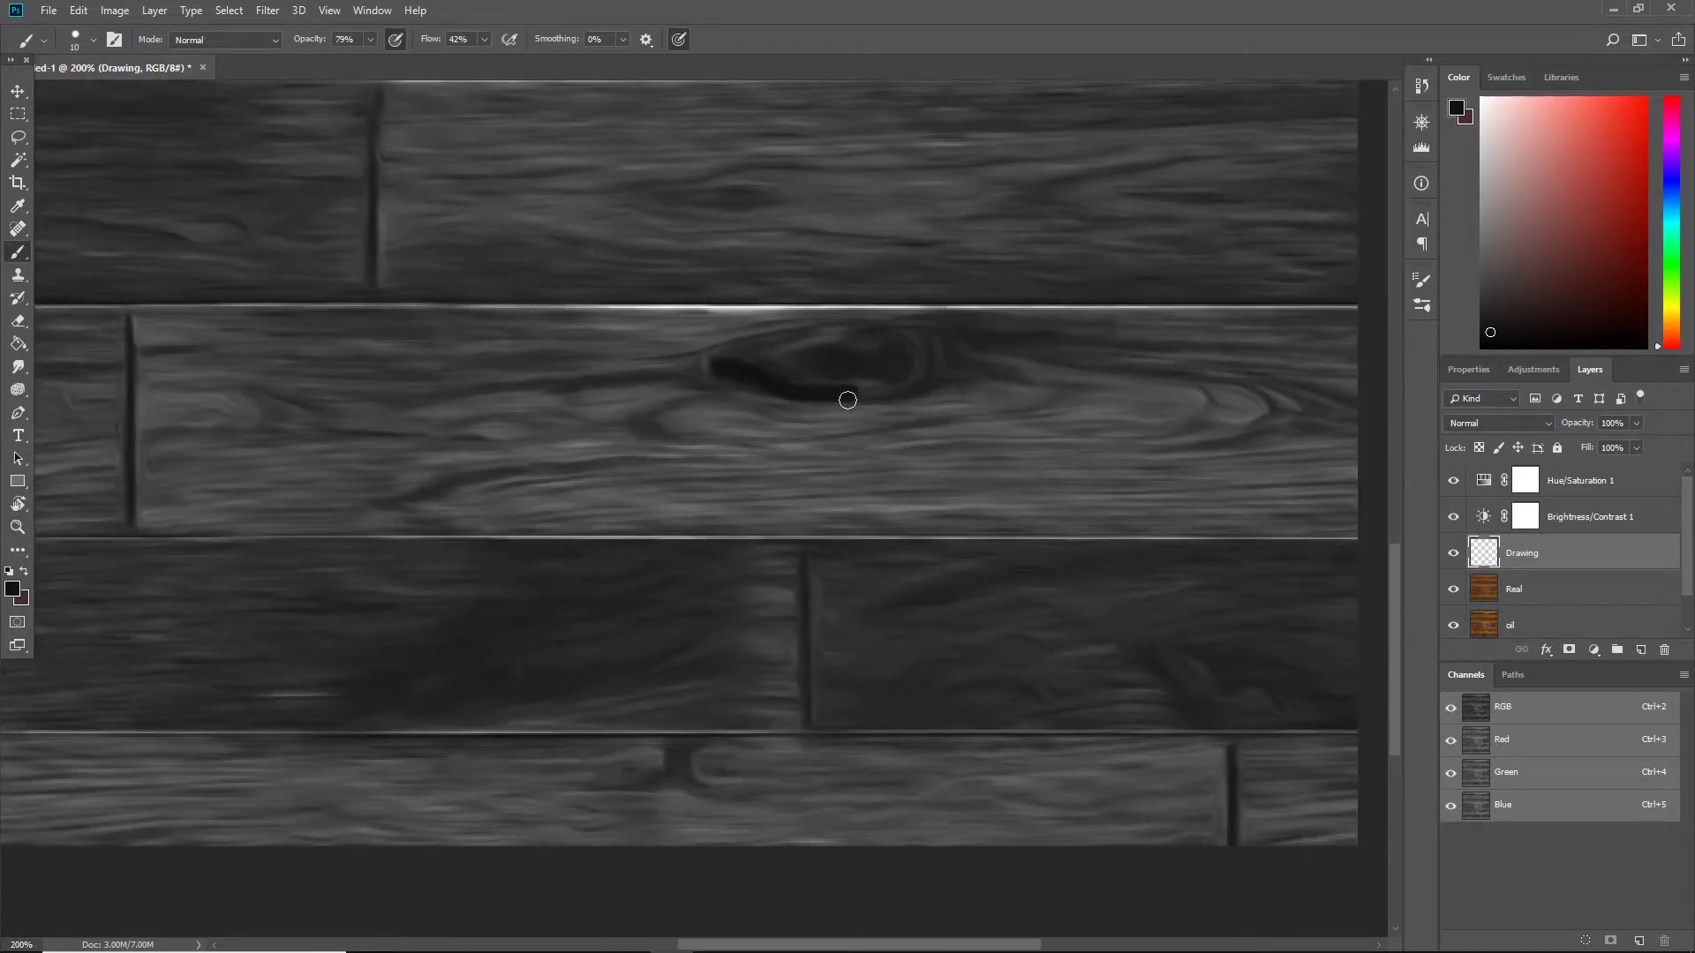
key("ctrl+z")
left_click(371, 39)
left_click_drag(371, 58, 317, 60)
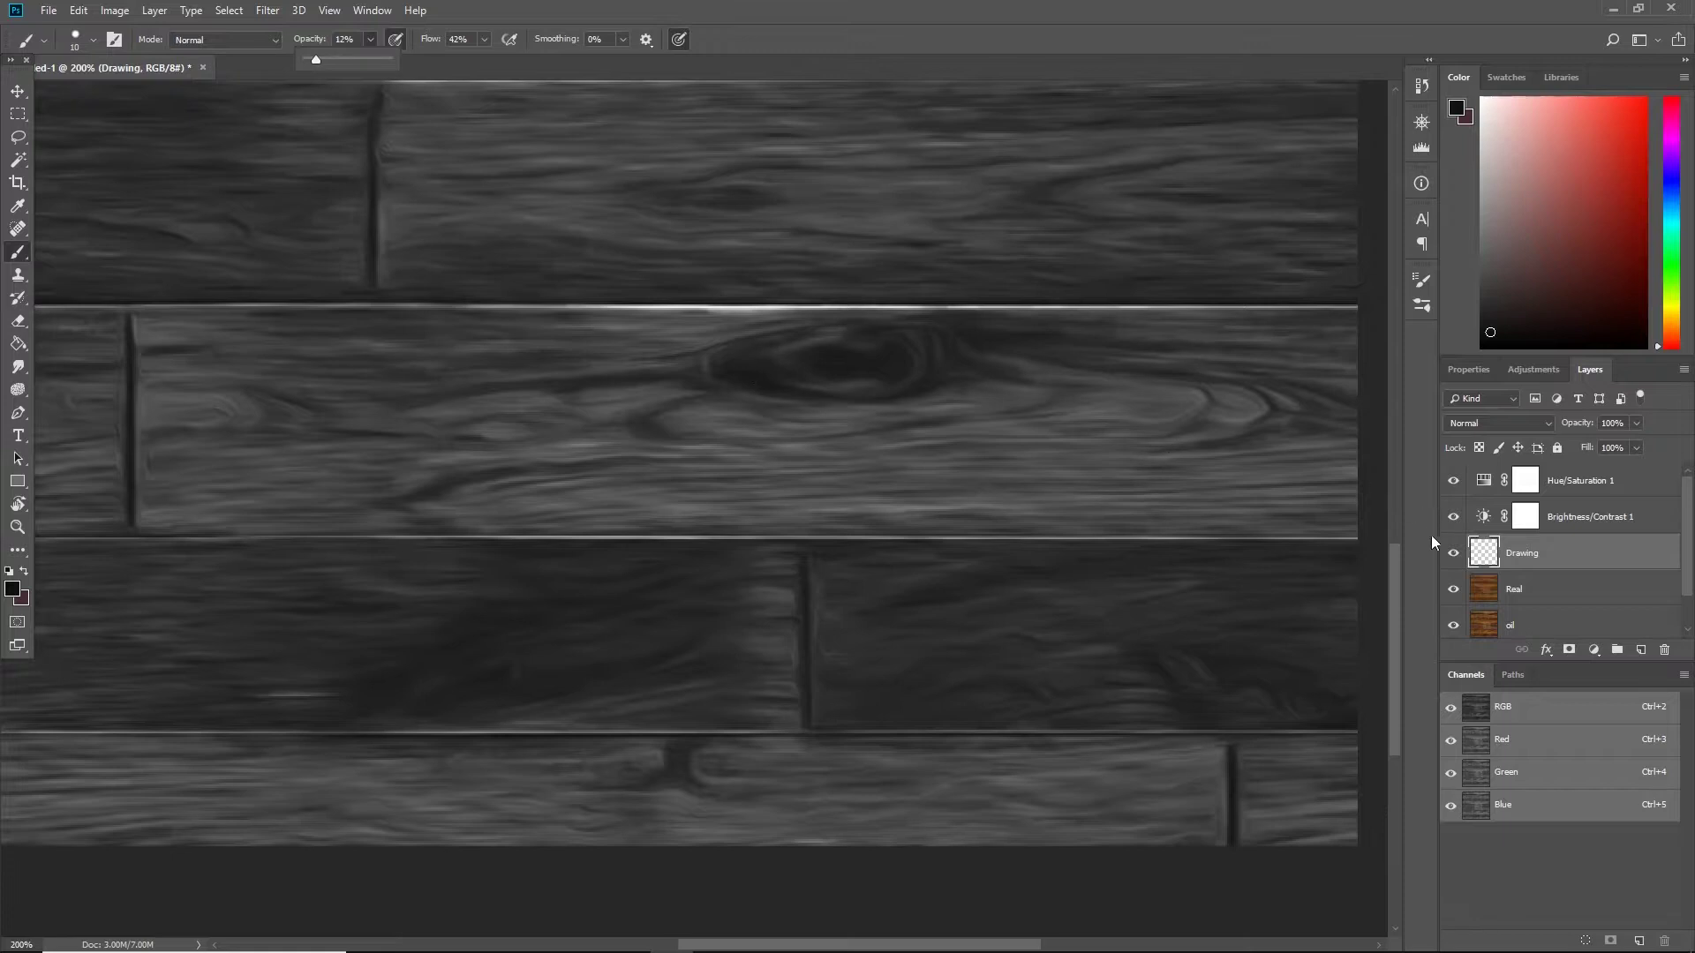
- Compare the Drawing layer hidden and shown, and darken the lower knot and its curved grain lines with faint strokes
left_click(1453, 553)
left_click(1453, 554)
left_click_drag(870, 451, 872, 562)
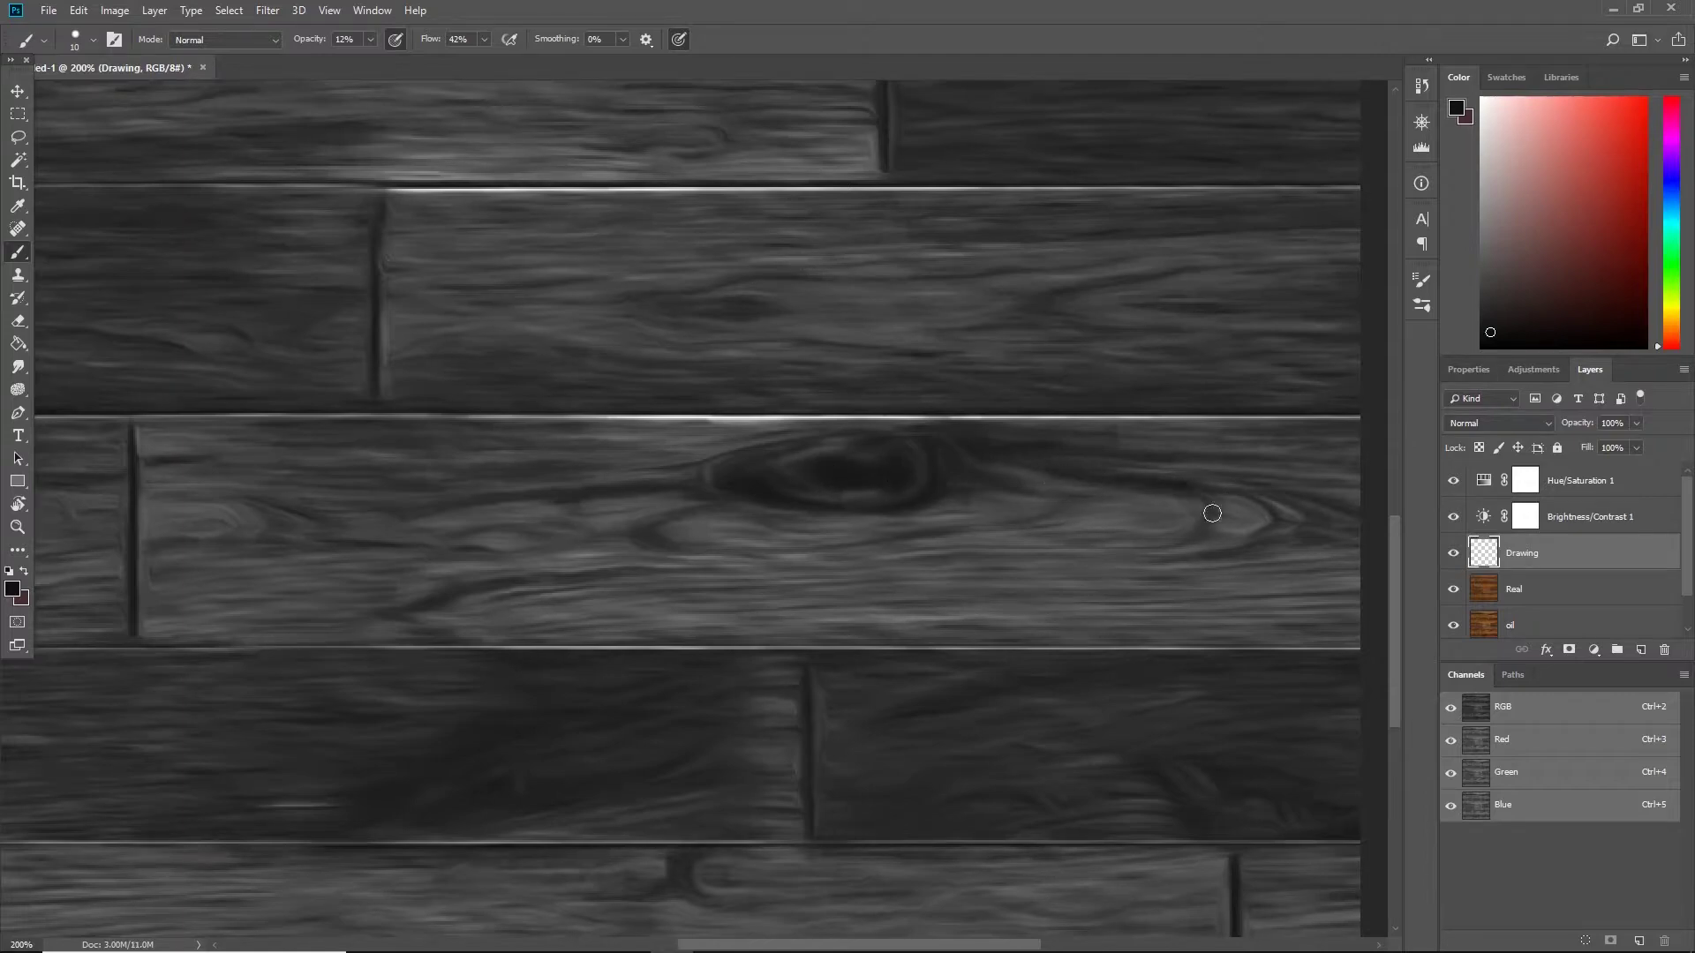
mouse_move(1213, 513)
left_mouse_down()
mouse_move(986, 478)
mouse_move(964, 504)
left_mouse_up()
left_click_drag(1044, 464, 1067, 485)
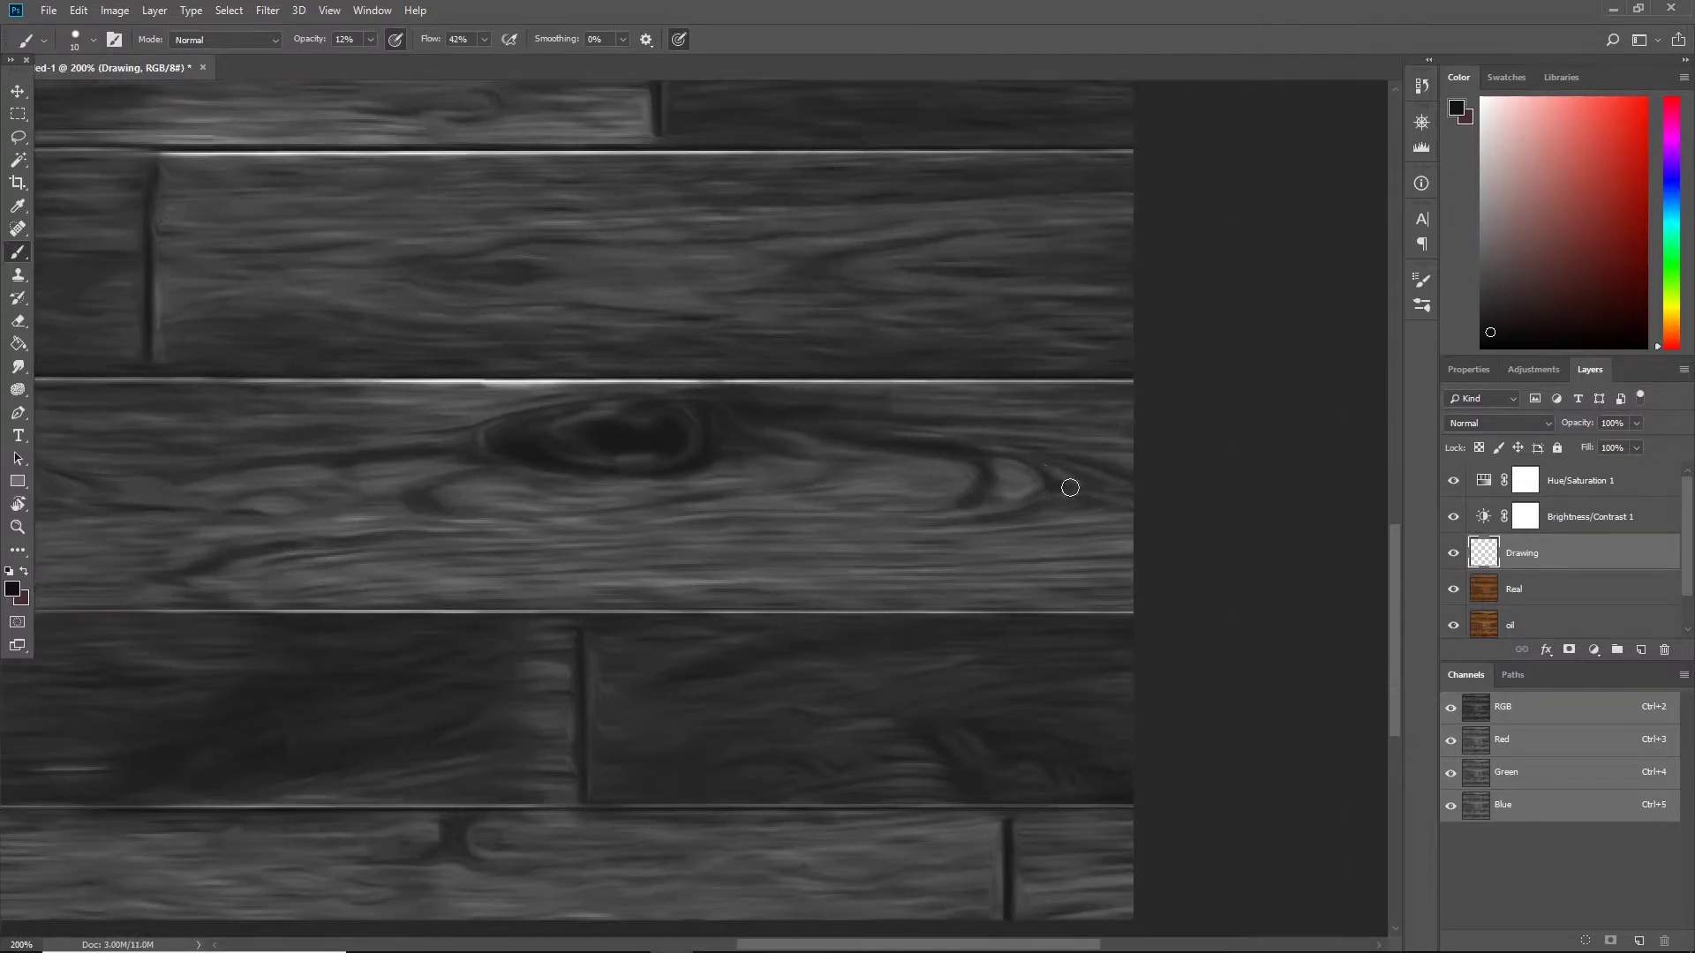
- Enlarge the brush to size 20 and darken the full seam above the lower knotted plank with repeated soft strokes
left_click_drag(148, 375, 375, 378)
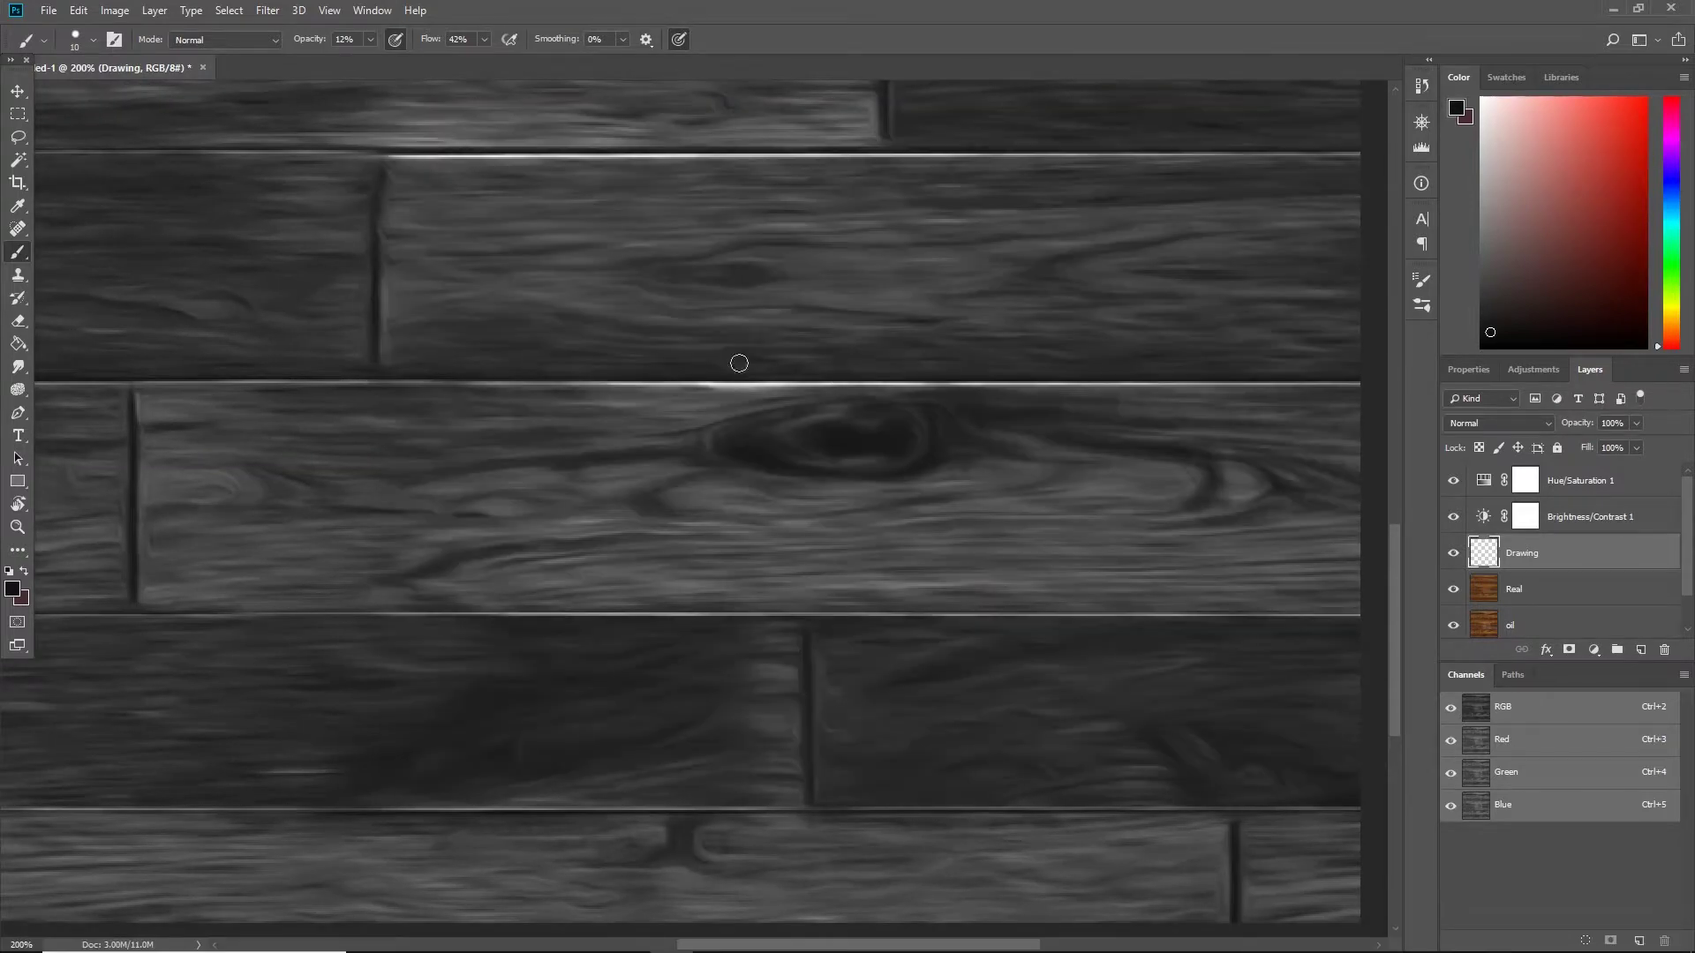
mouse_move(693, 380)
left_mouse_down()
mouse_move(609, 434)
mouse_move(1105, 442)
mouse_move(886, 443)
left_mouse_up()
key("bracketright")
key("bracketright")
key("bracketright")
left_click_drag(570, 449, 758, 449)
key("bracketleft")
mouse_move(446, 422)
left_mouse_down()
mouse_move(760, 389)
mouse_move(919, 409)
left_mouse_up()
left_click_drag(708, 457, 901, 445)
left_click_drag(916, 402, 639, 397)
left_click_drag(423, 398, 711, 386)
left_click_drag(267, 391, 929, 371)
left_click_drag(302, 383, 565, 383)
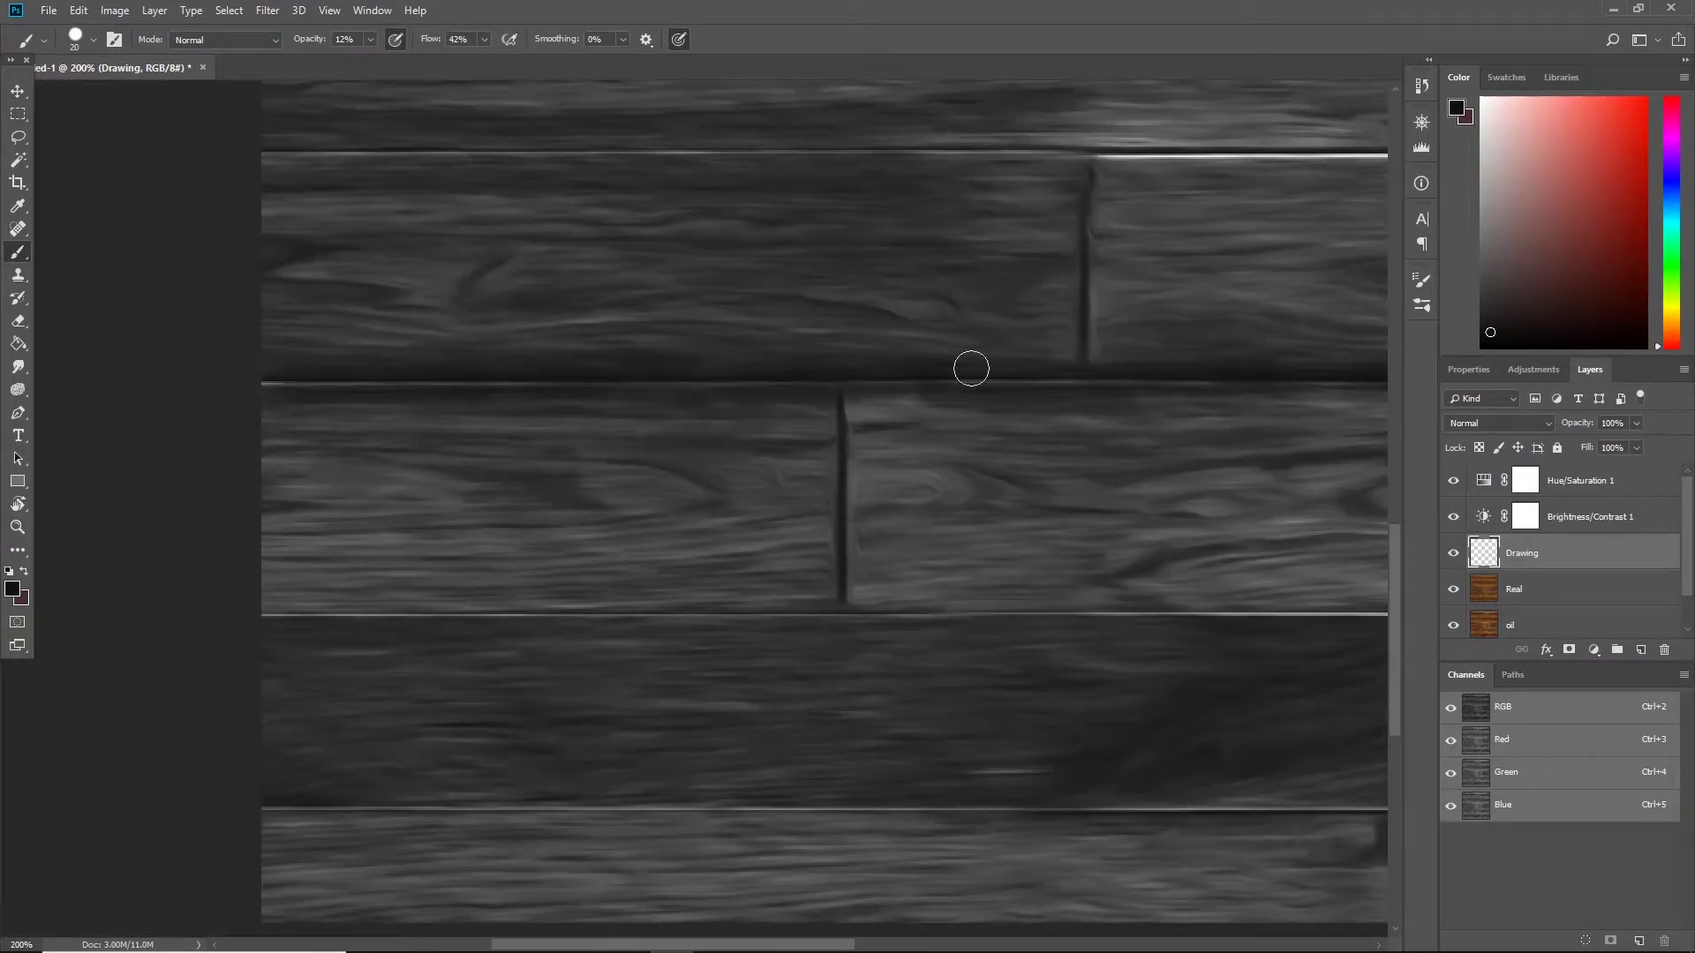
- Shade the left and middle parts of the seam below the lower knotted plank with 12% opacity strokes
left_click_drag(327, 623, 852, 602)
left_click_drag(278, 609, 750, 609)
mouse_move(857, 613)
left_mouse_down()
mouse_move(373, 613)
mouse_move(838, 610)
left_mouse_up()
left_click_drag(969, 633, 892, 591)
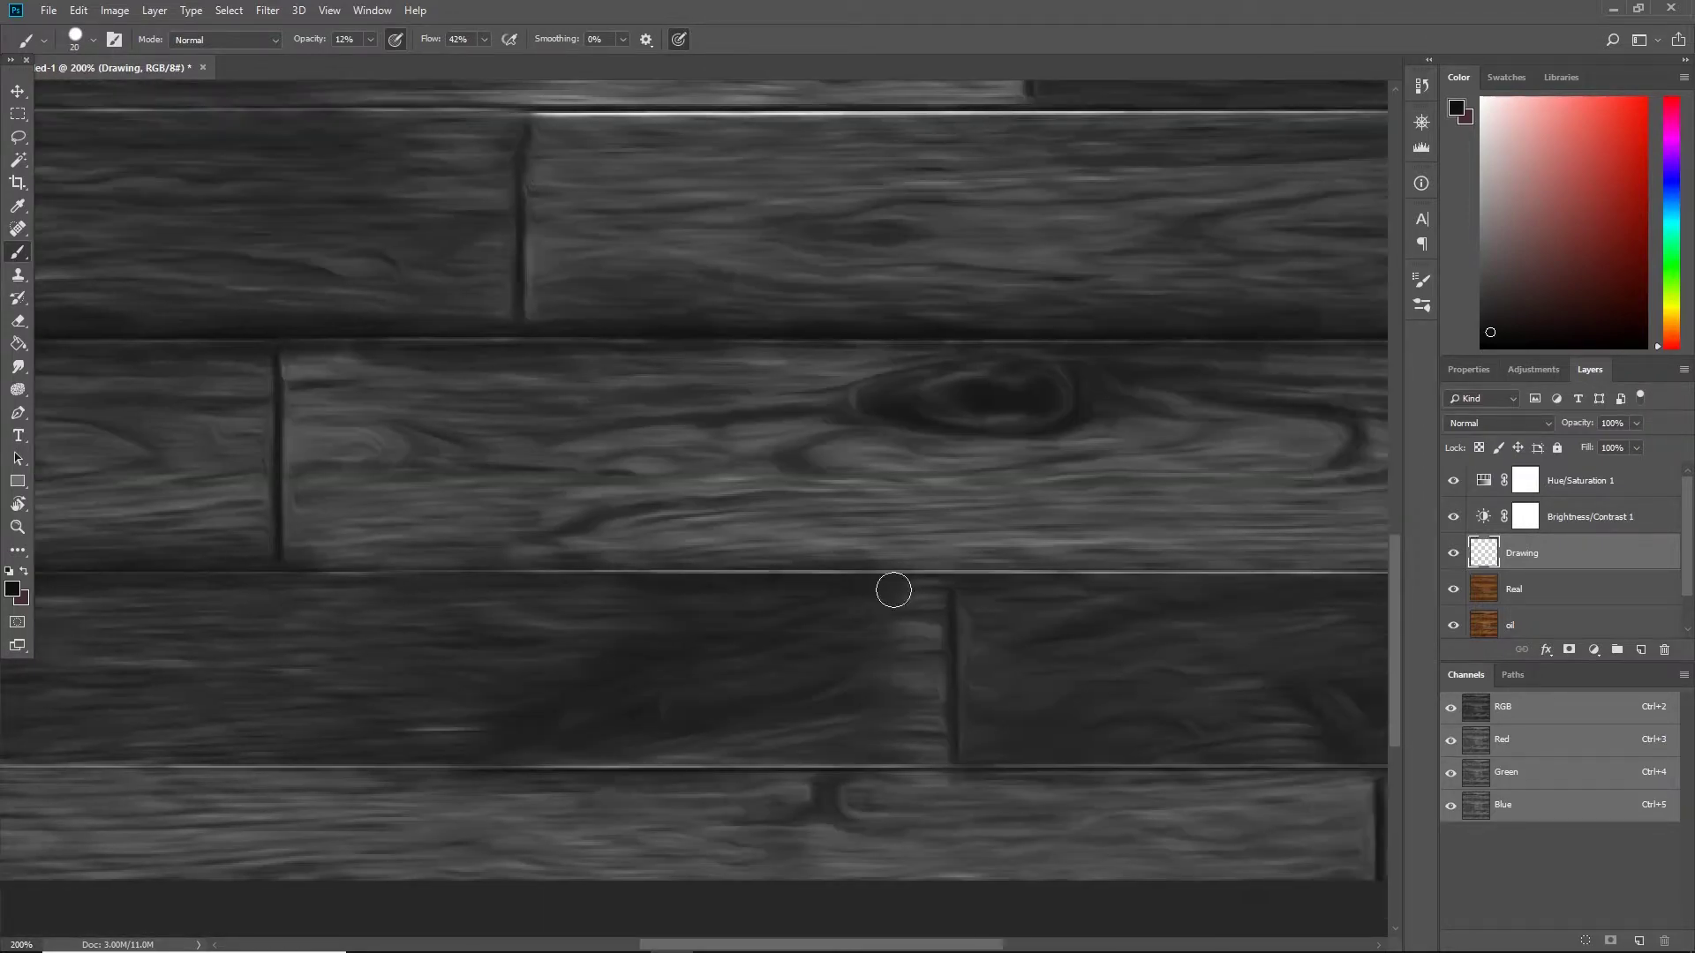
key("bracketleft")
left_click_drag(653, 572, 858, 560)
- Raise the brush opacity to 35%, shrink the brush, and darken the seam below the knotted plank and the vertical joint beneath it
mouse_move(370, 39)
left_mouse_down()
mouse_move(431, 58)
mouse_move(303, 60)
mouse_move(390, 62)
left_mouse_up()
key("bracketleft")
key("bracketleft")
left_click_drag(556, 554, 1046, 556)
left_click_drag(1019, 649, 1044, 749)
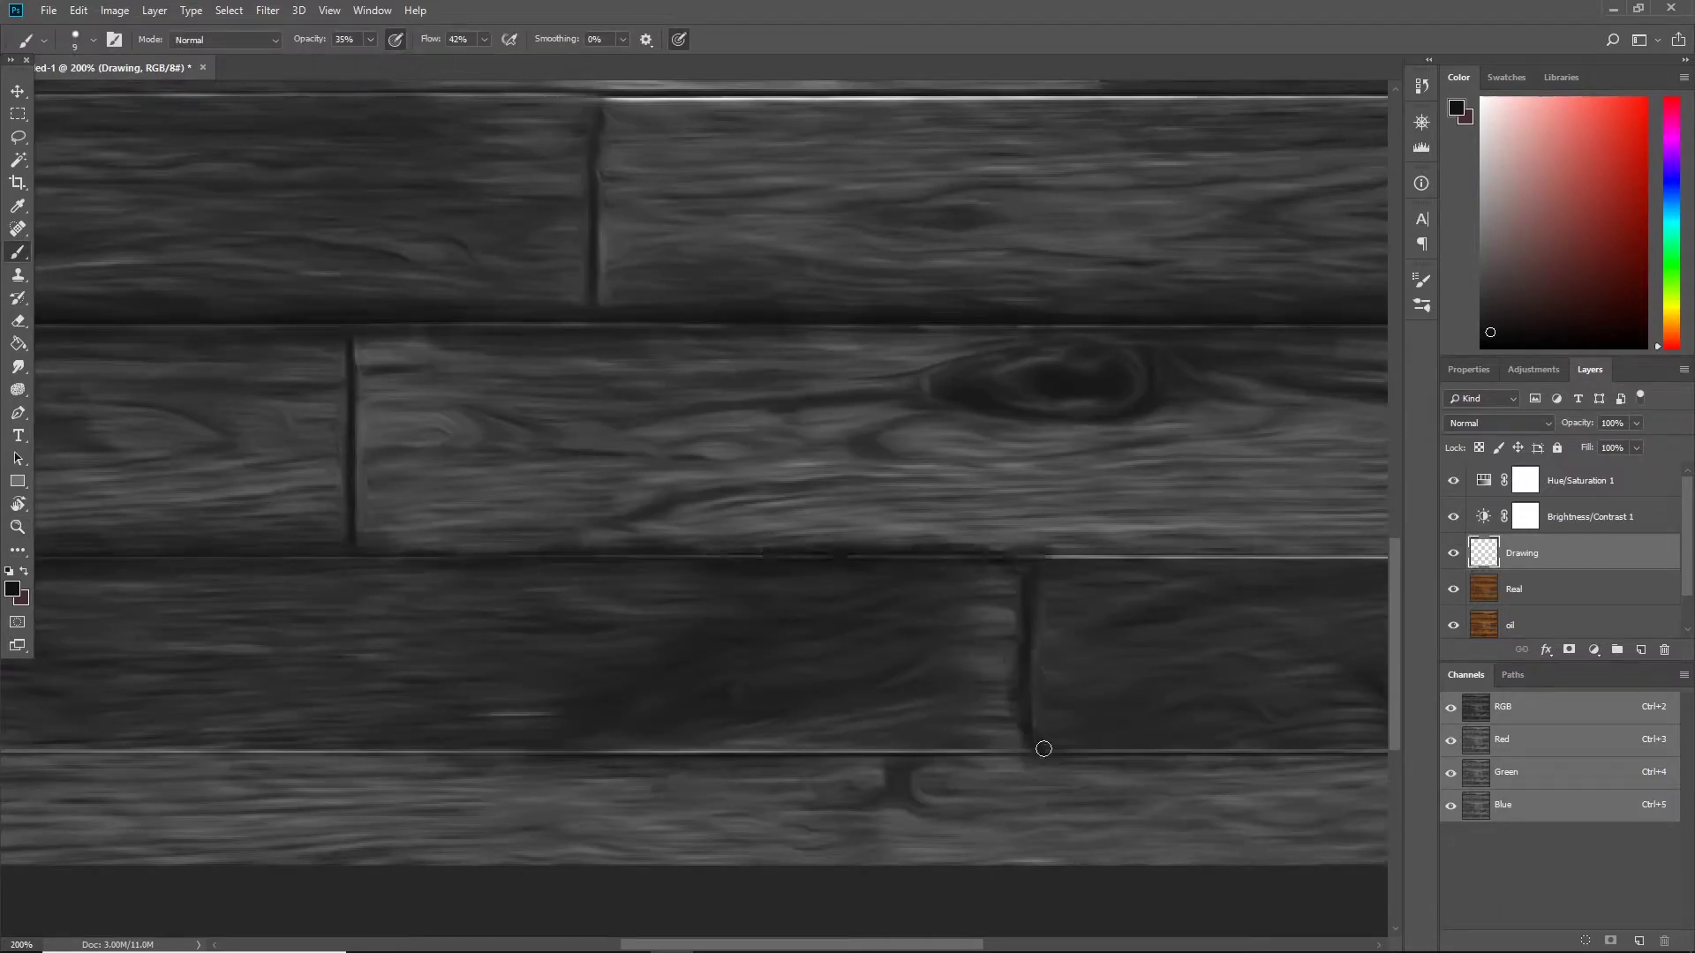
- Darken the seam above the bottom plank and paint a dark branching crack over that plank's small knot
left_click_drag(618, 755, 1011, 513)
left_click_drag(172, 519, 909, 514)
left_click_drag(1236, 521, 1025, 521)
left_click_drag(896, 519, 1214, 516)
mouse_move(1111, 522)
left_mouse_down()
mouse_move(920, 529)
mouse_move(333, 618)
left_mouse_up()
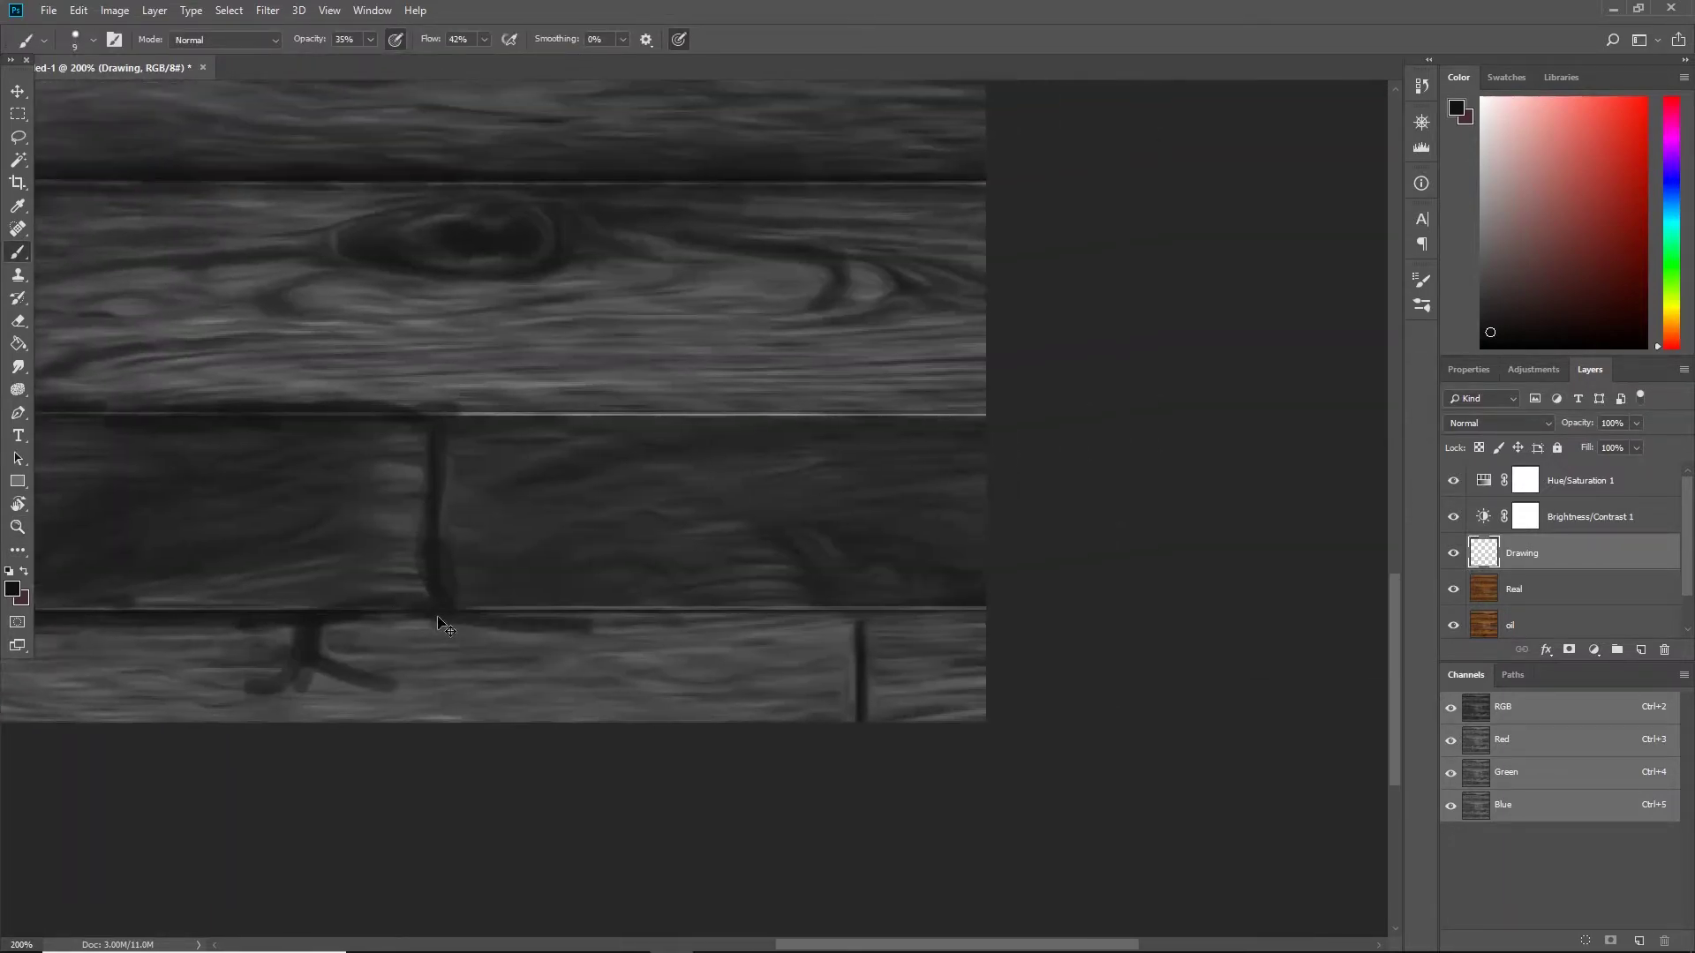
left_click_drag(459, 612, 637, 611)
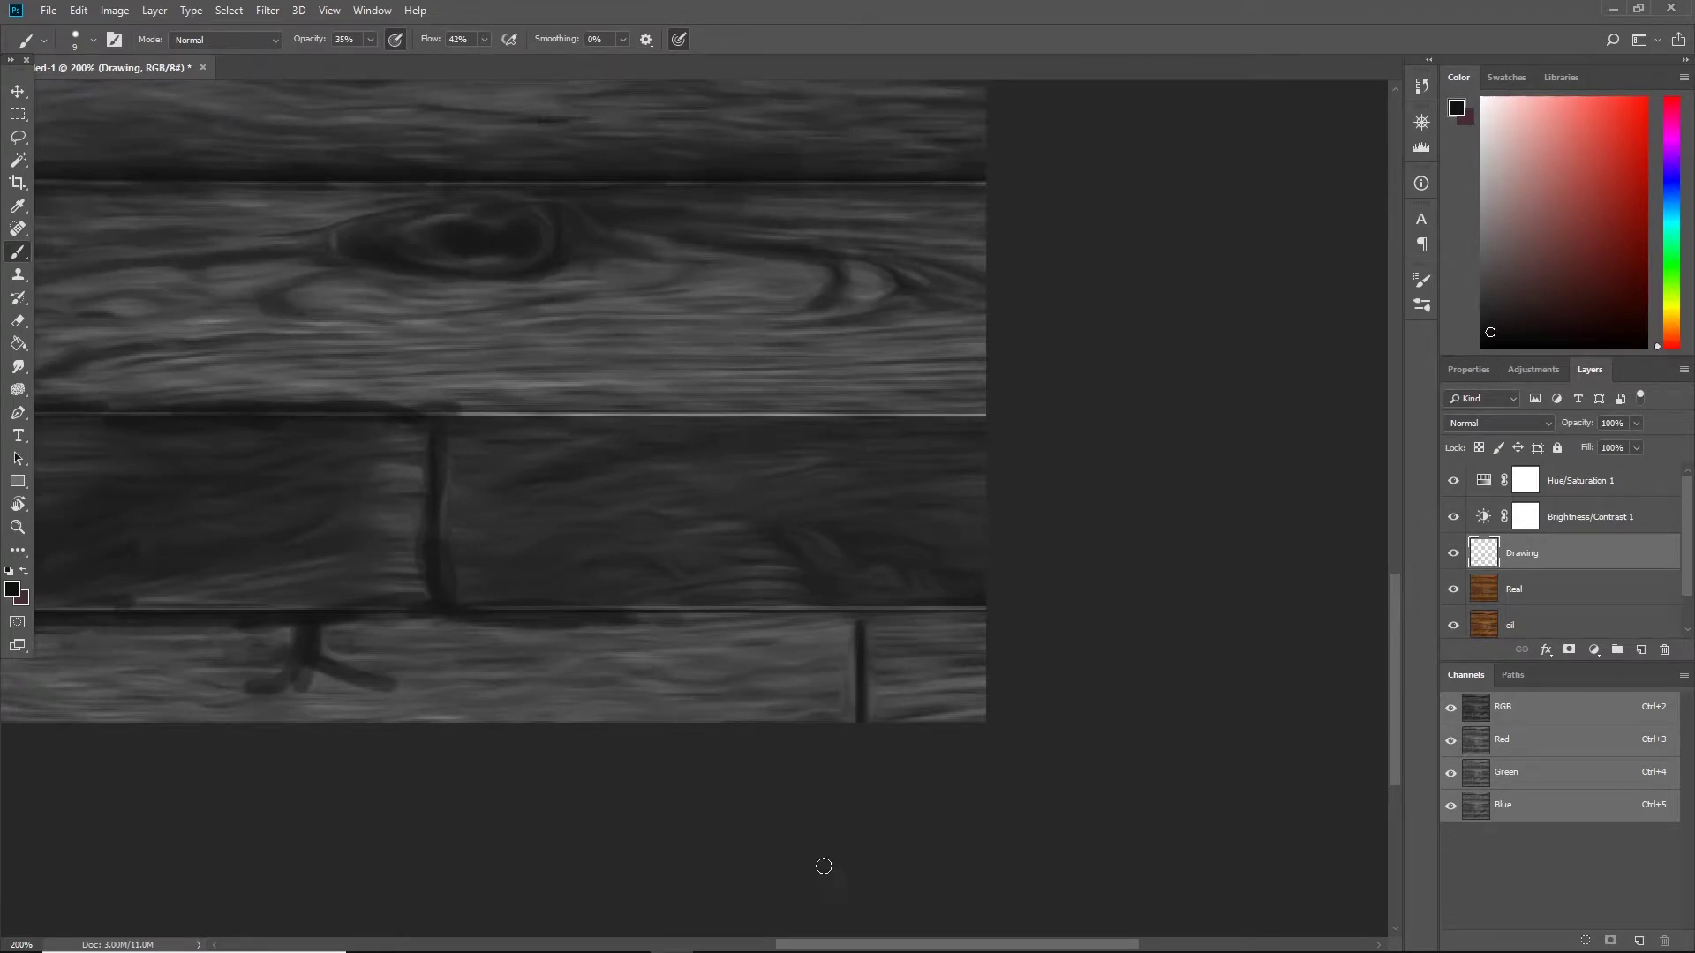
- Darken the remaining right-hand stretches of the seams above and below the second-lowest plank
left_click_drag(632, 609, 982, 604)
left_click_drag(633, 619, 911, 605)
left_click_drag(458, 600, 897, 694)
left_click_drag(685, 484, 1271, 488)
scroll(465, 404, "down", 2)
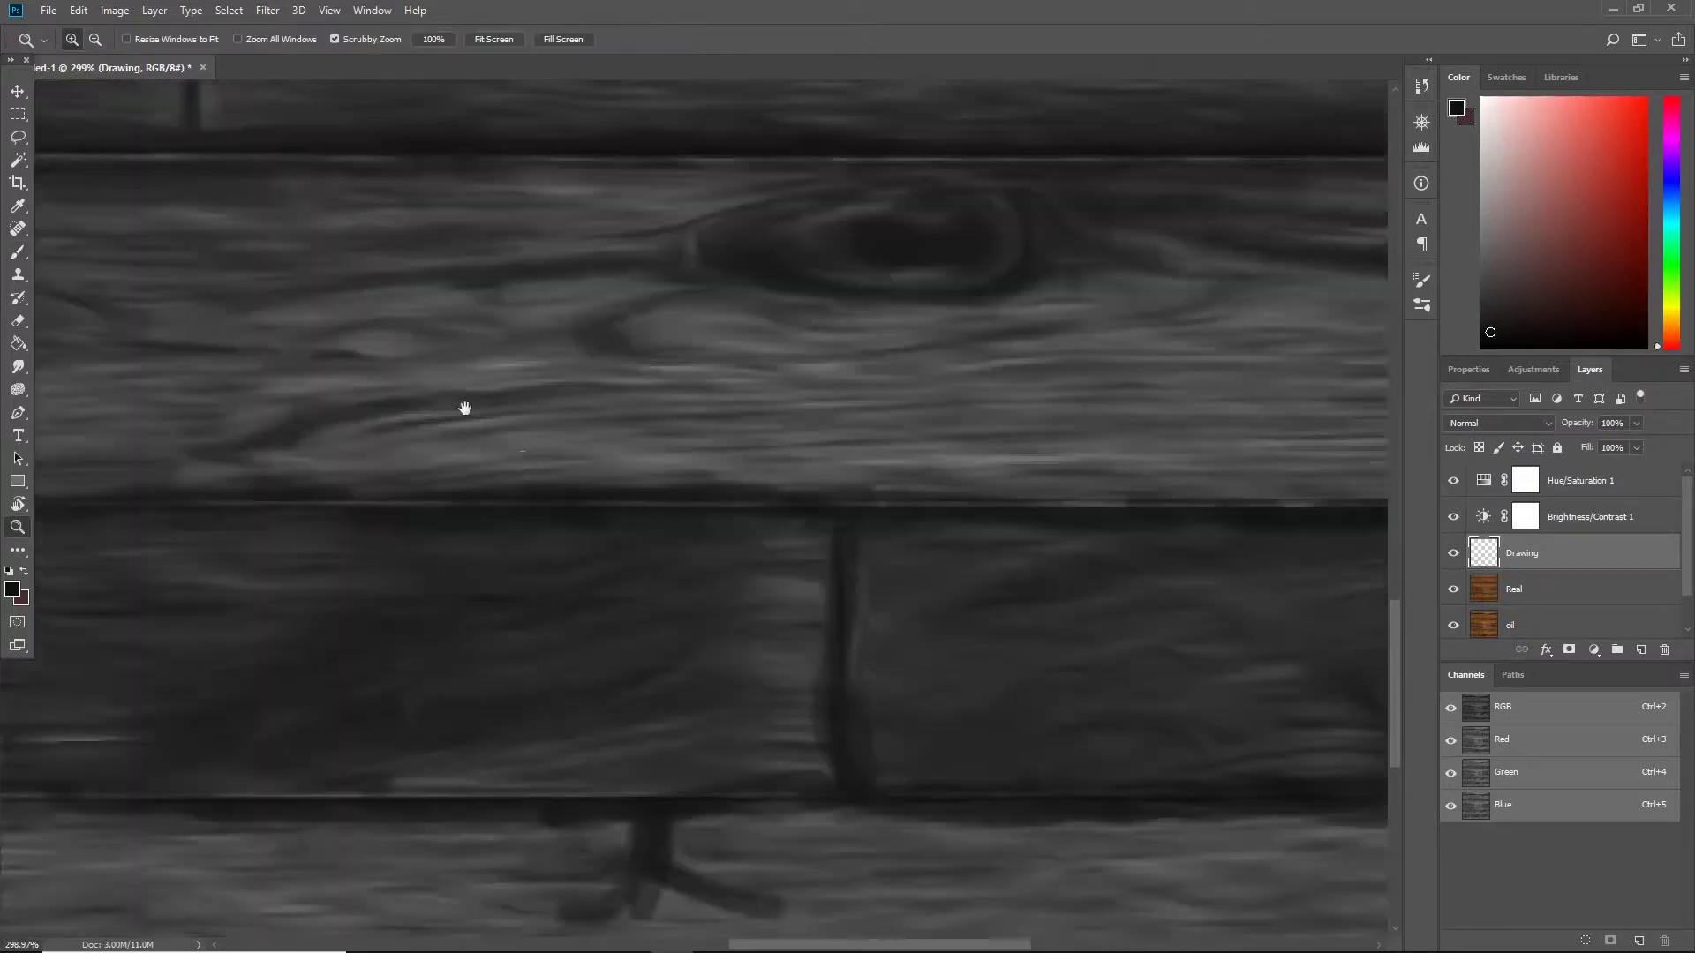
- Enlarge the brush to size 15 and darken the horizontal seams and vertical joints of the upper planks
key("]")
mouse_move(309, 422)
left_mouse_down()
mouse_move(632, 459)
mouse_move(921, 424)
mouse_move(1008, 438)
mouse_move(1171, 418)
mouse_move(694, 438)
mouse_move(697, 477)
mouse_move(412, 424)
mouse_move(904, 425)
mouse_move(344, 426)
mouse_move(1031, 425)
mouse_move(957, 324)
left_mouse_up()
left_click_drag(296, 311, 971, 311)
mouse_move(971, 311)
left_mouse_down()
mouse_move(665, 397)
mouse_move(965, 486)
left_mouse_up()
left_click_drag(284, 377, 1173, 368)
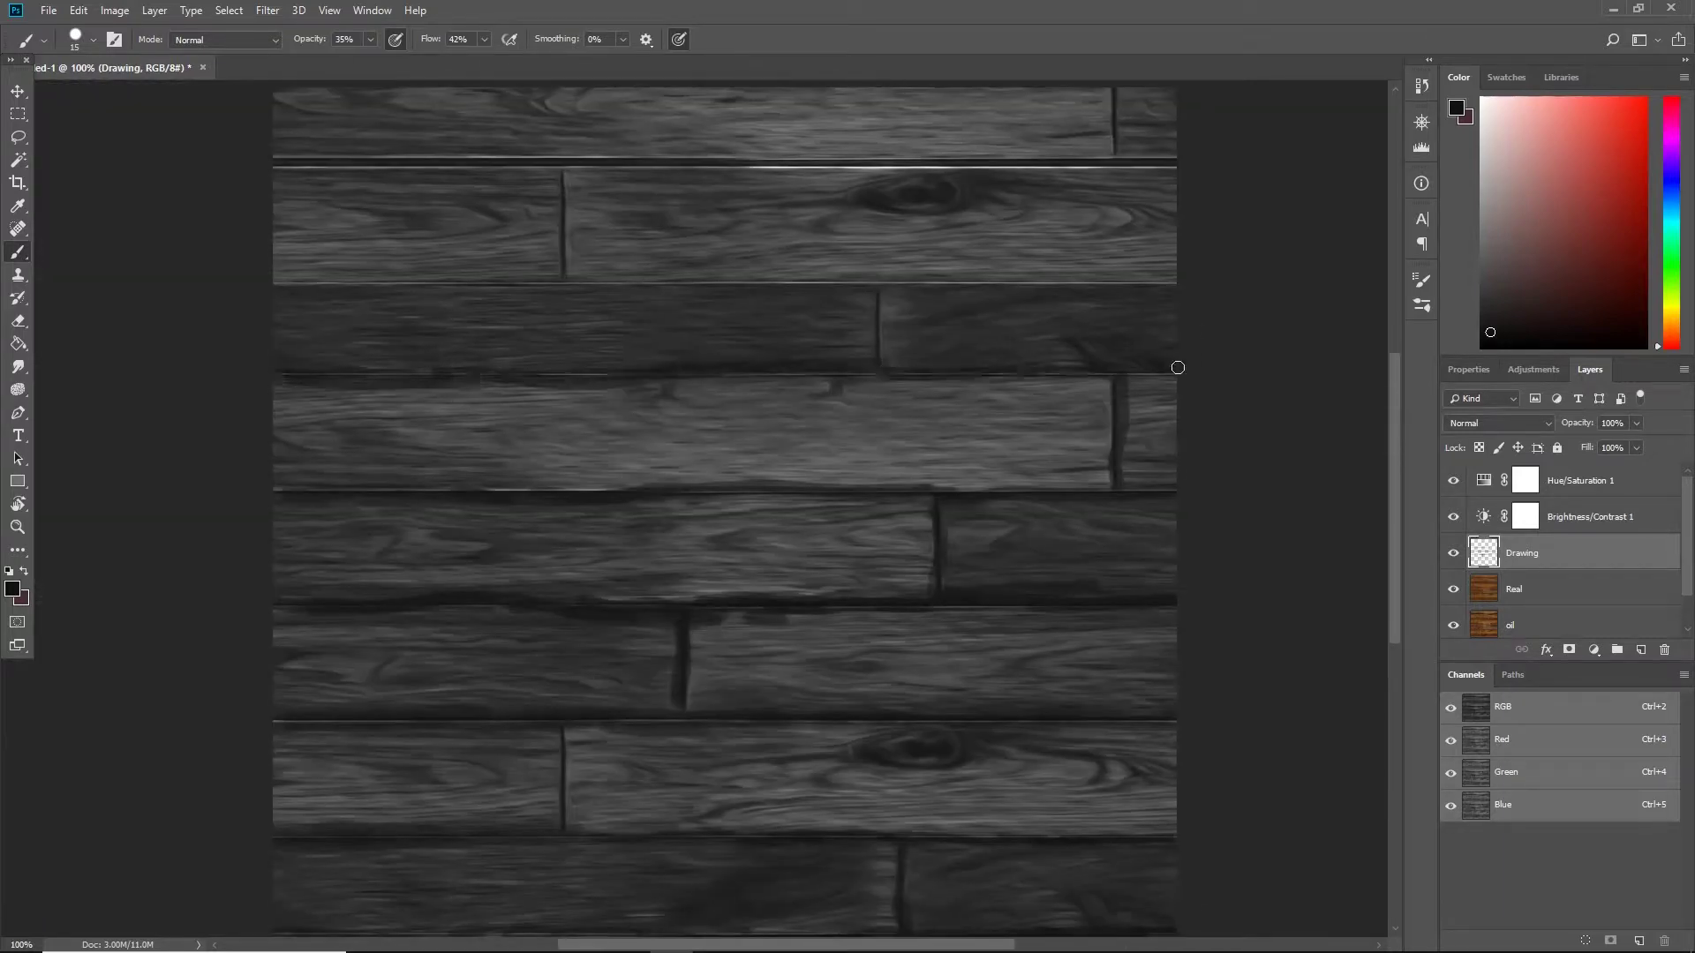
left_click_drag(885, 367, 886, 284)
mouse_move(282, 285)
left_mouse_down()
mouse_move(1003, 288)
mouse_move(567, 283)
left_mouse_up()
scroll(568, 283, "up", 2)
left_click_drag(283, 254, 1138, 256)
- Erase the stray dark paint to the right of the vertical joint above the knotted plank with a size 30 eraser
key("z")
scroll(769, 545, "down", 5)
left_click(769, 545)
key("e")
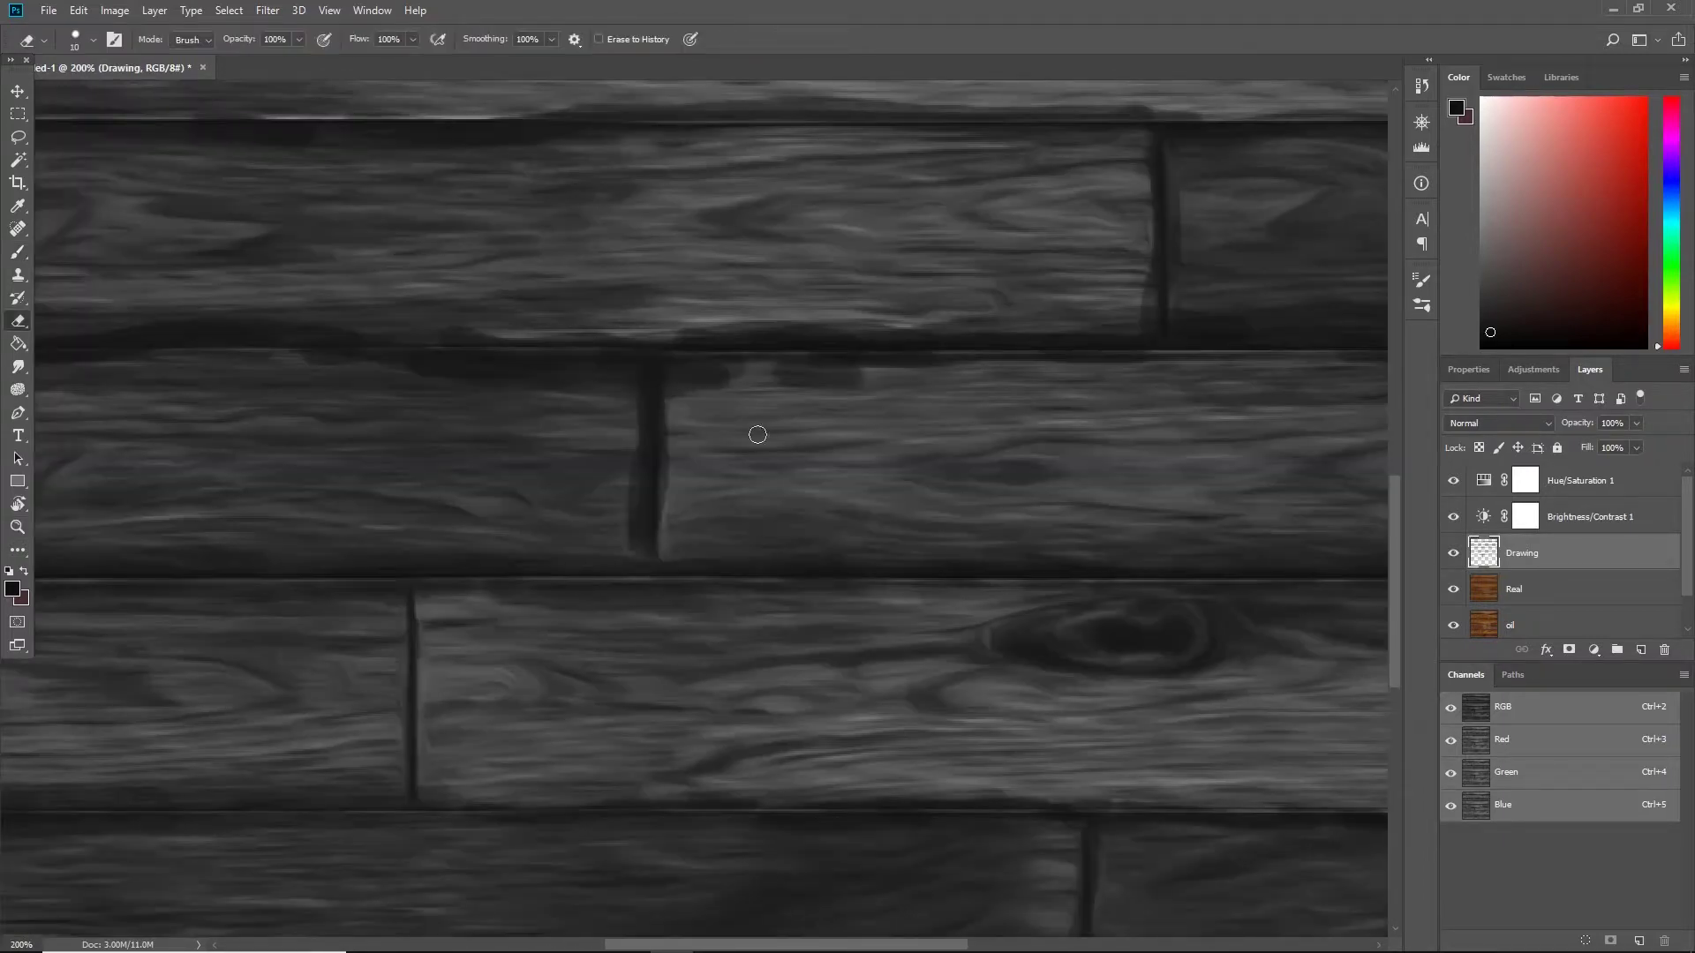
left_click(196, 41)
left_click(185, 57)
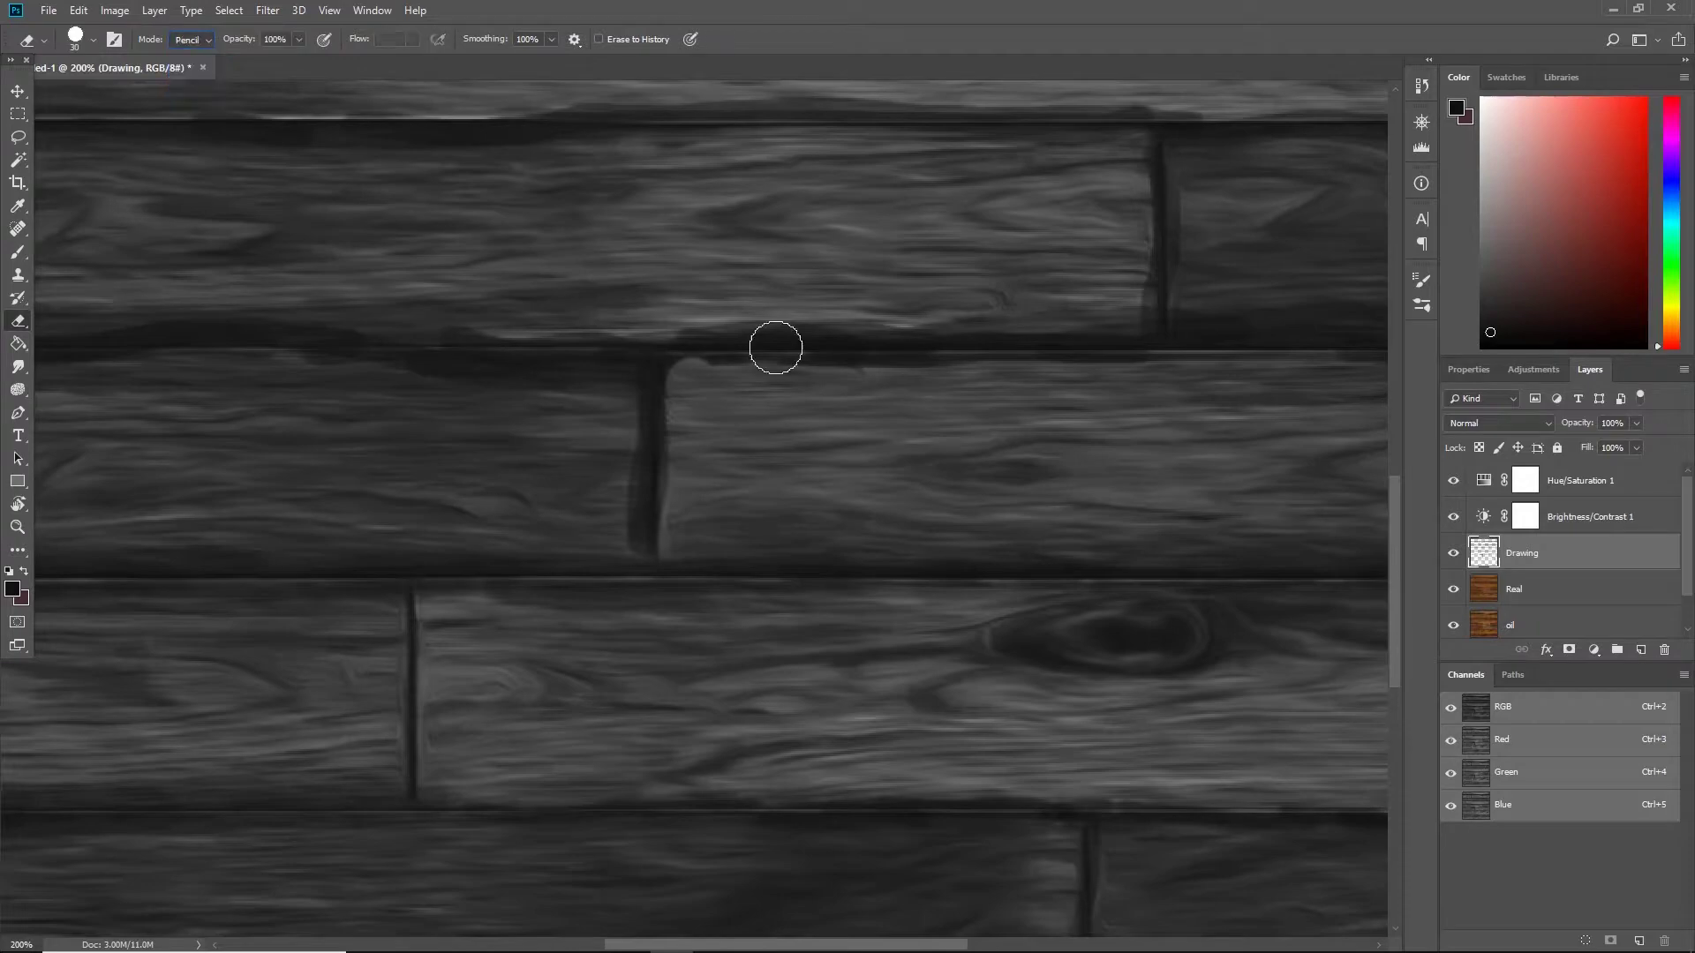
- Test another eraser mode on the seam, undo that stroke, and set the eraser to Brush mode
left_click(196, 42)
left_click(183, 70)
left_click(738, 342)
key("ctrl+z")
left_click(196, 42)
left_click(185, 57)
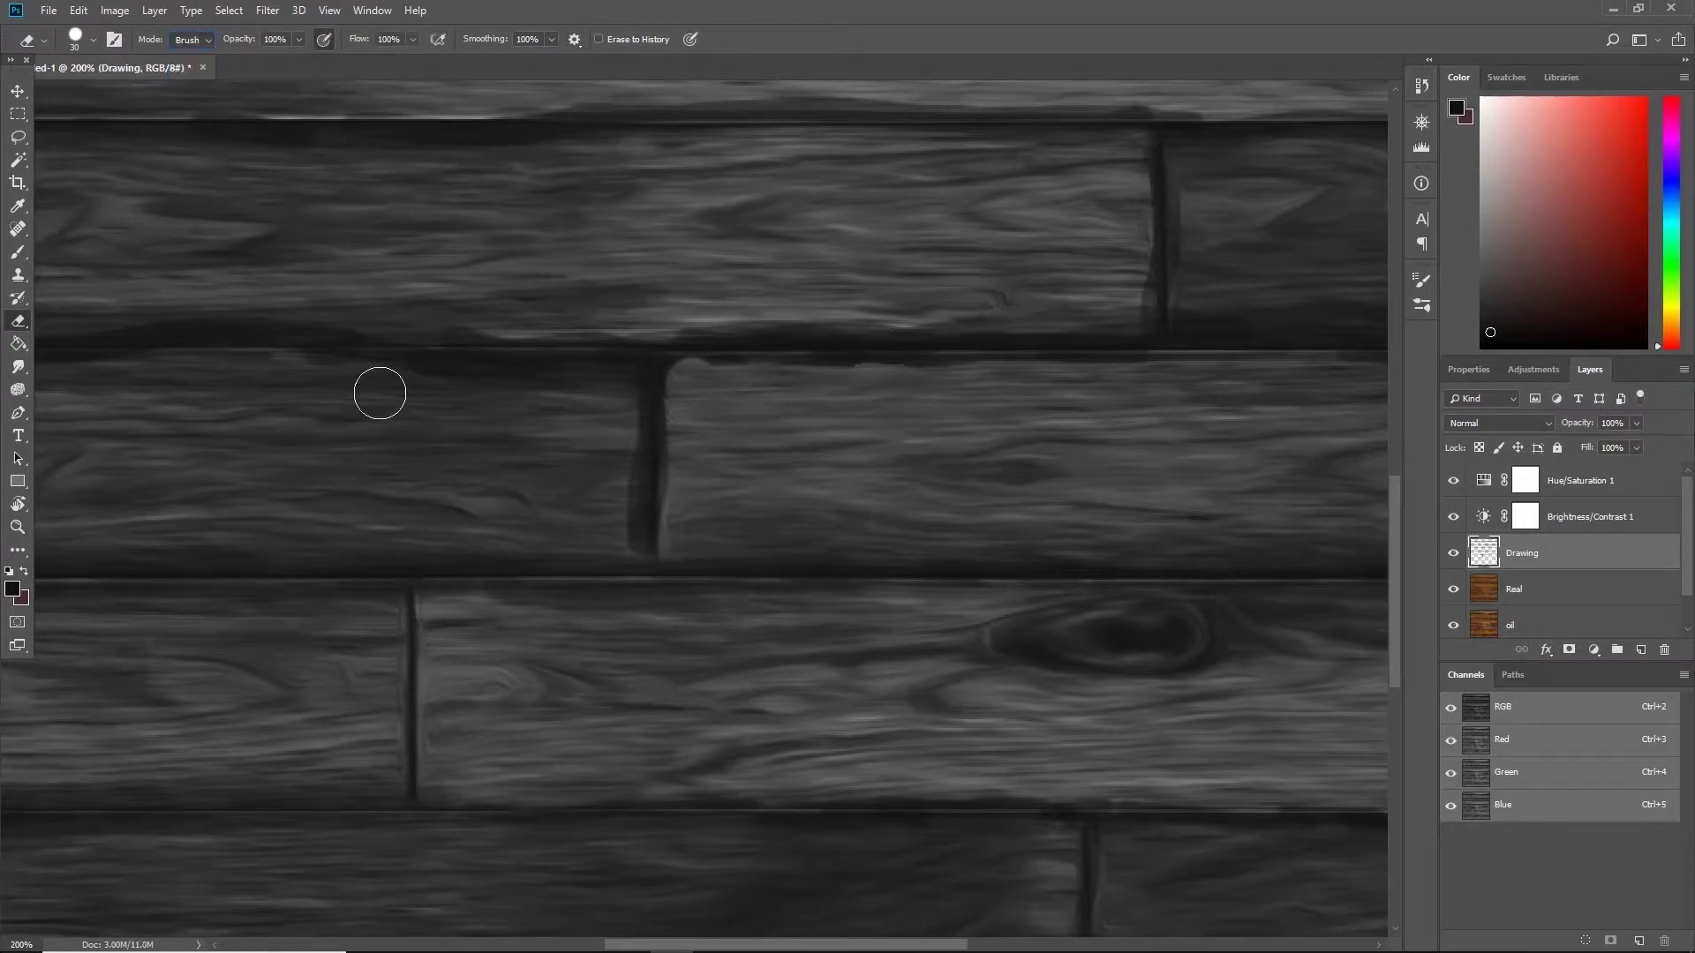
- Erase the excess dark paint along the seam left of the vertical joint and thin the joint's left side
left_click_drag(608, 397, 437, 390)
left_click_drag(264, 434, 598, 428)
left_click_drag(380, 378, 209, 377)
left_click_drag(461, 304, 759, 314)
left_click_drag(952, 410, 686, 371)
left_click_drag(686, 379, 697, 477)
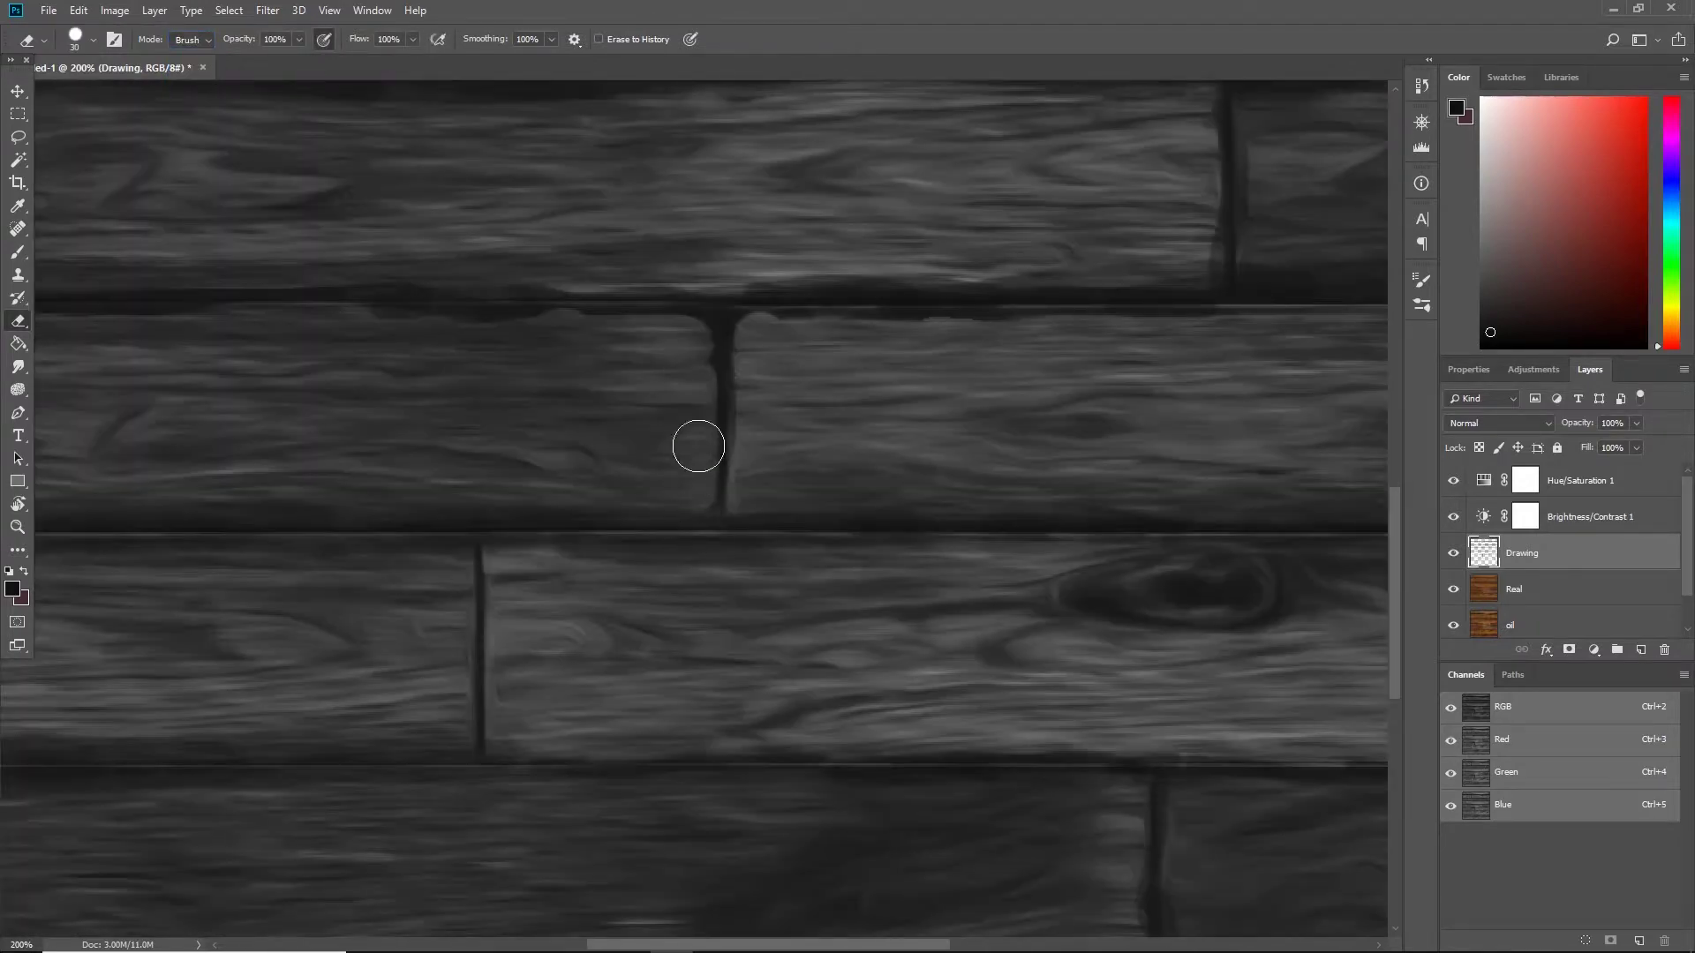
- Clean up the excess dark paint along the seams and vertical joints of the middle and upper planks with the eraser
left_click_drag(362, 559, 651, 442)
left_click_drag(212, 373, 565, 383)
left_click_drag(618, 530, 521, 393)
left_click_drag(120, 468, 618, 463)
left_click_drag(730, 567, 243, 458)
left_click_drag(593, 371, 788, 371)
left_click_drag(1053, 349, 579, 304)
left_click_drag(678, 390, 903, 390)
mouse_move(217, 587)
left_mouse_down()
mouse_move(722, 454)
mouse_move(832, 479)
left_mouse_up()
mouse_move(891, 460)
left_mouse_down()
mouse_move(617, 495)
mouse_move(876, 492)
left_mouse_up()
left_click_drag(671, 371, 935, 688)
left_click_drag(353, 221, 686, 760)
left_click_drag(1331, 346, 539, 463)
left_click_drag(895, 340, 901, 400)
mouse_move(434, 166)
left_mouse_down()
mouse_move(548, 310)
mouse_move(609, 281)
left_mouse_up()
left_click_drag(397, 310, 751, 306)
mouse_move(566, 356)
left_mouse_down()
mouse_move(707, 318)
mouse_move(388, 315)
left_mouse_up()
left_click_drag(707, 252, 706, 386)
left_click_drag(397, 265, 1073, 511)
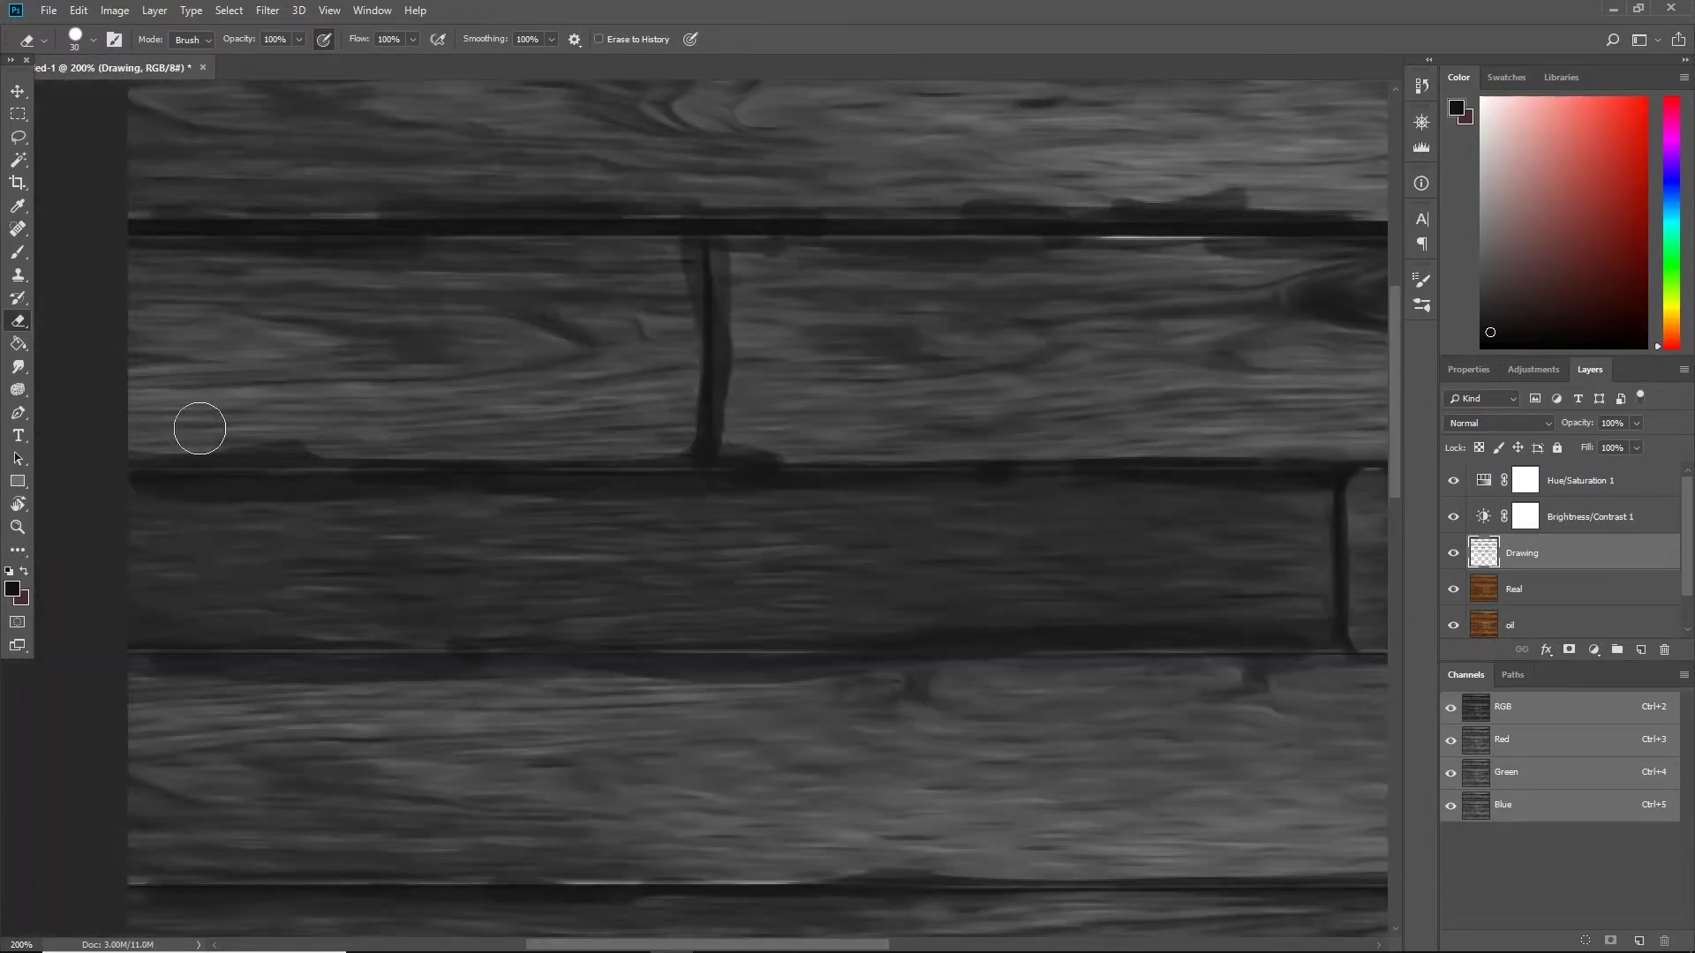
- Erase excess dark paint around the seams of the planks near the texture's upper-left corner
left_click_drag(370, 335, 214, 457)
left_click_drag(167, 309, 423, 309)
left_click_drag(802, 305, 1125, 310)
left_click_drag(1010, 352, 109, 423)
mouse_move(789, 289)
left_mouse_down()
mouse_move(792, 386)
mouse_move(876, 385)
left_mouse_up()
- Review the whole cleaned-up texture and compare it with the Hue/Saturation adjustment hidden and shown
key("z")
left_click(975, 518, "alt")
left_click(974, 517, "alt")
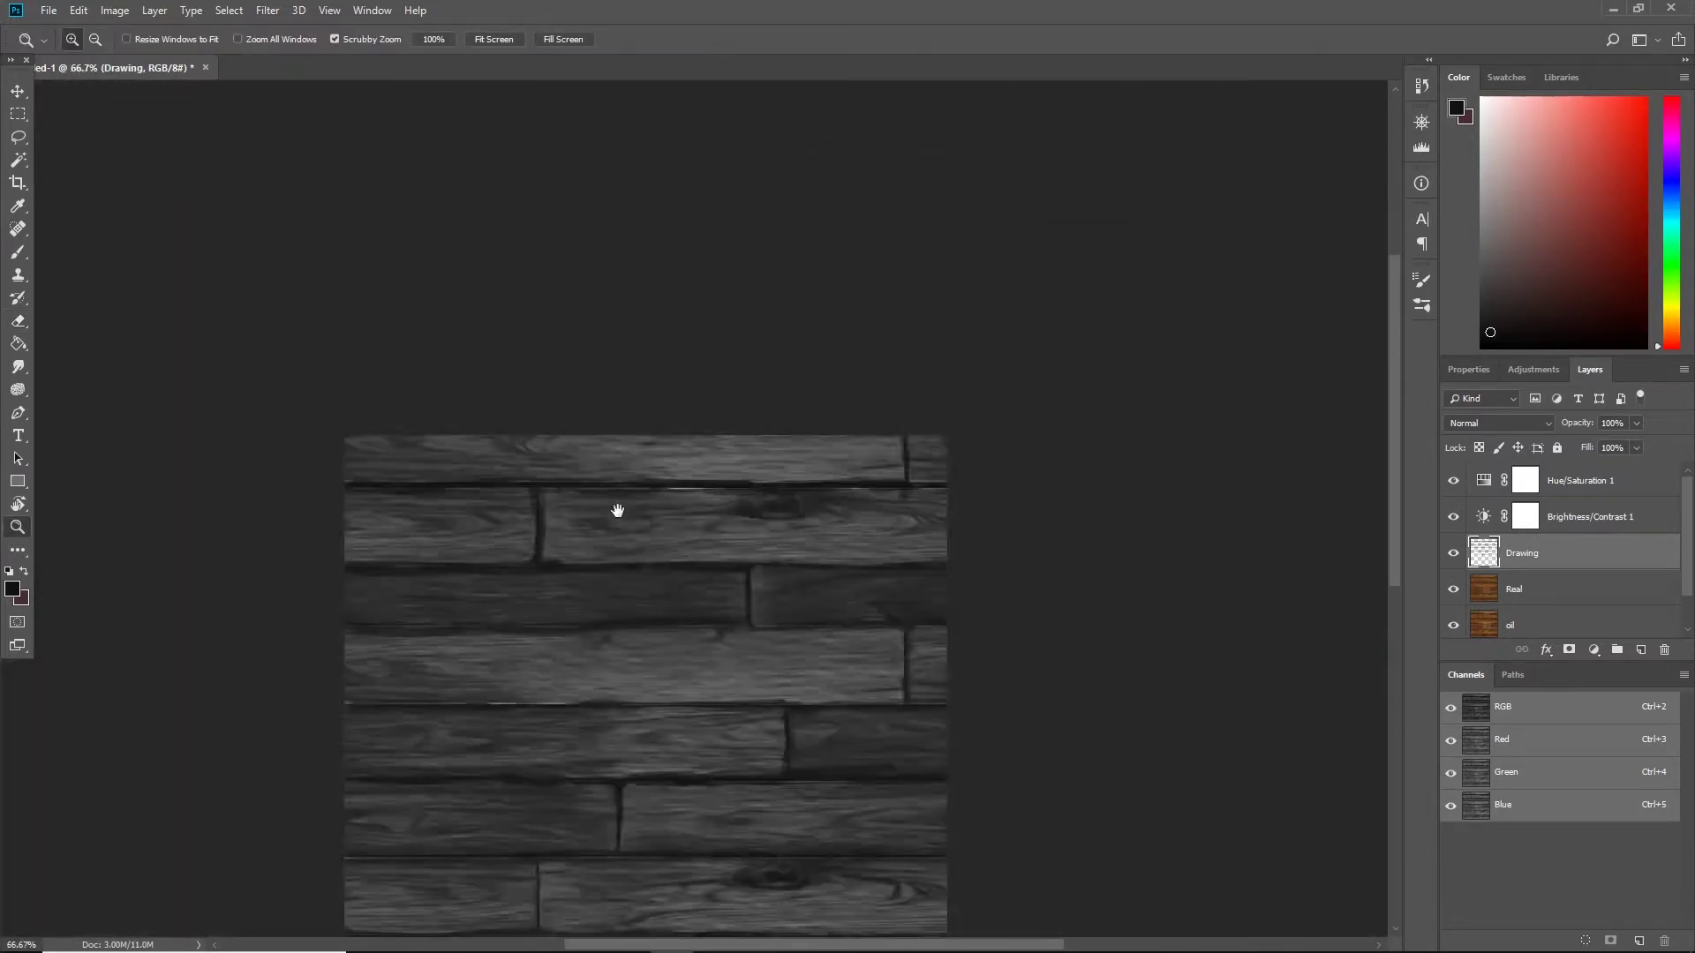
left_click_drag(617, 506, 629, 112)
left_click(629, 111)
left_click_drag(408, 367, 438, 426)
left_click(438, 426, "alt")
left_click(1454, 481)
left_click(1454, 481)
- Move the Drawing layer above the Hue/Saturation 1 and Brightness/Contrast 1 adjustment layers
left_click_drag(1511, 474, 1499, 563)
left_click(451, 396)
double_click(1484, 516)
left_click(1589, 370)
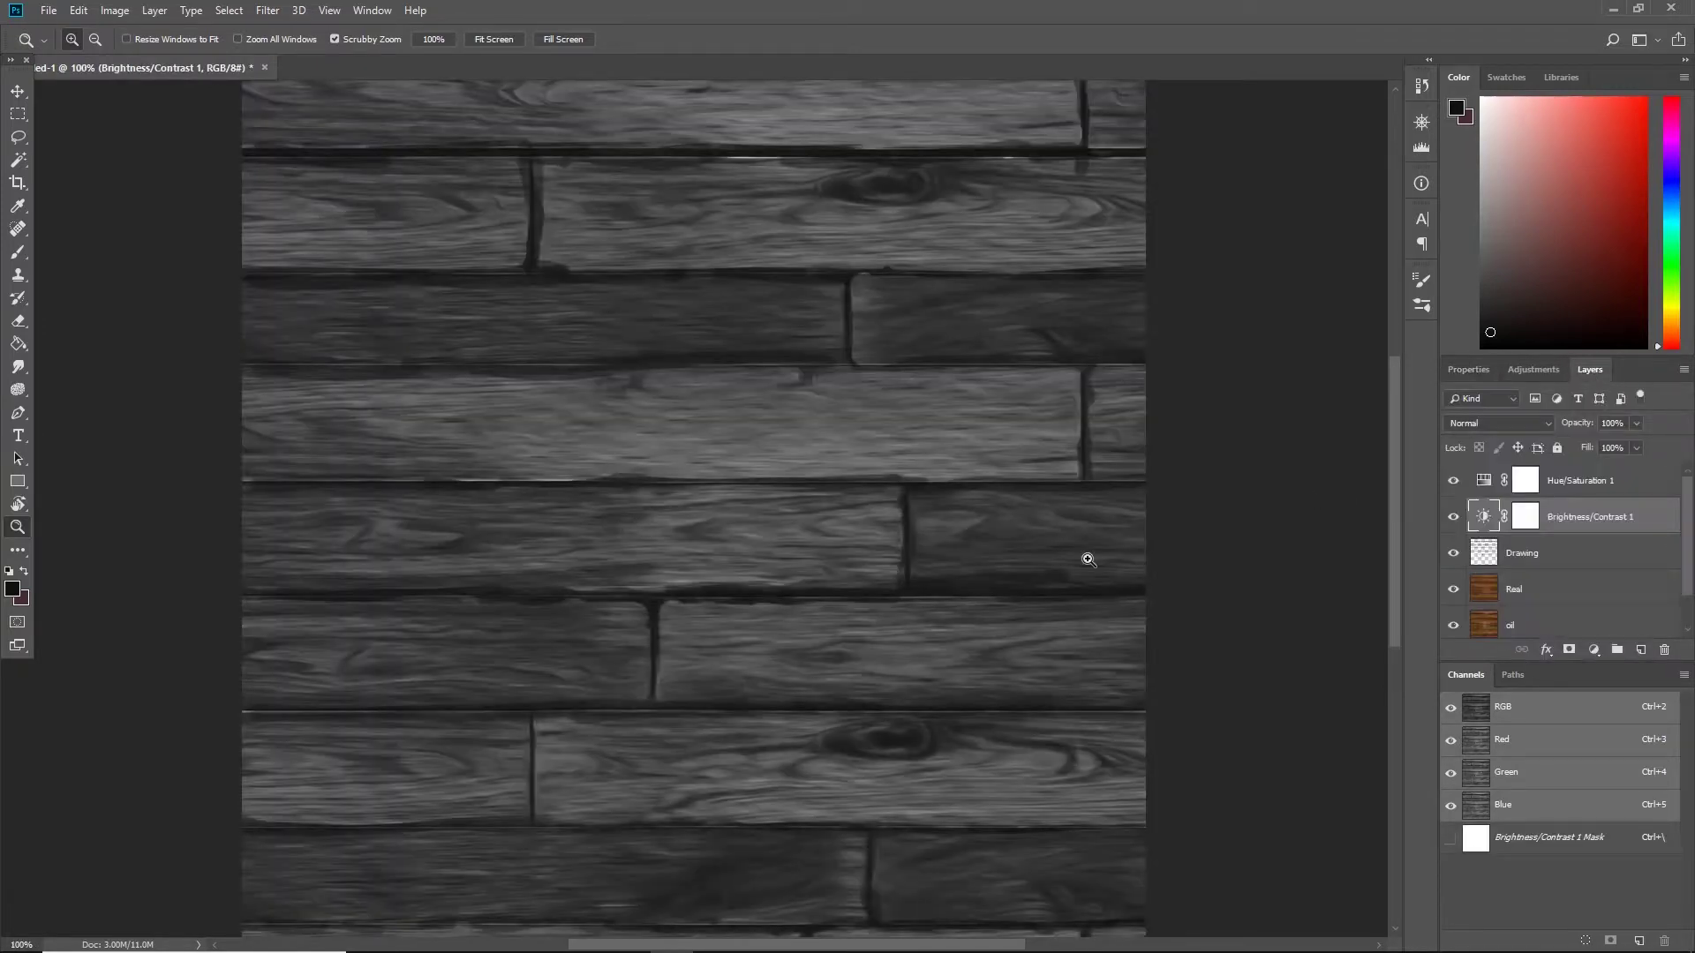
left_click(1485, 556)
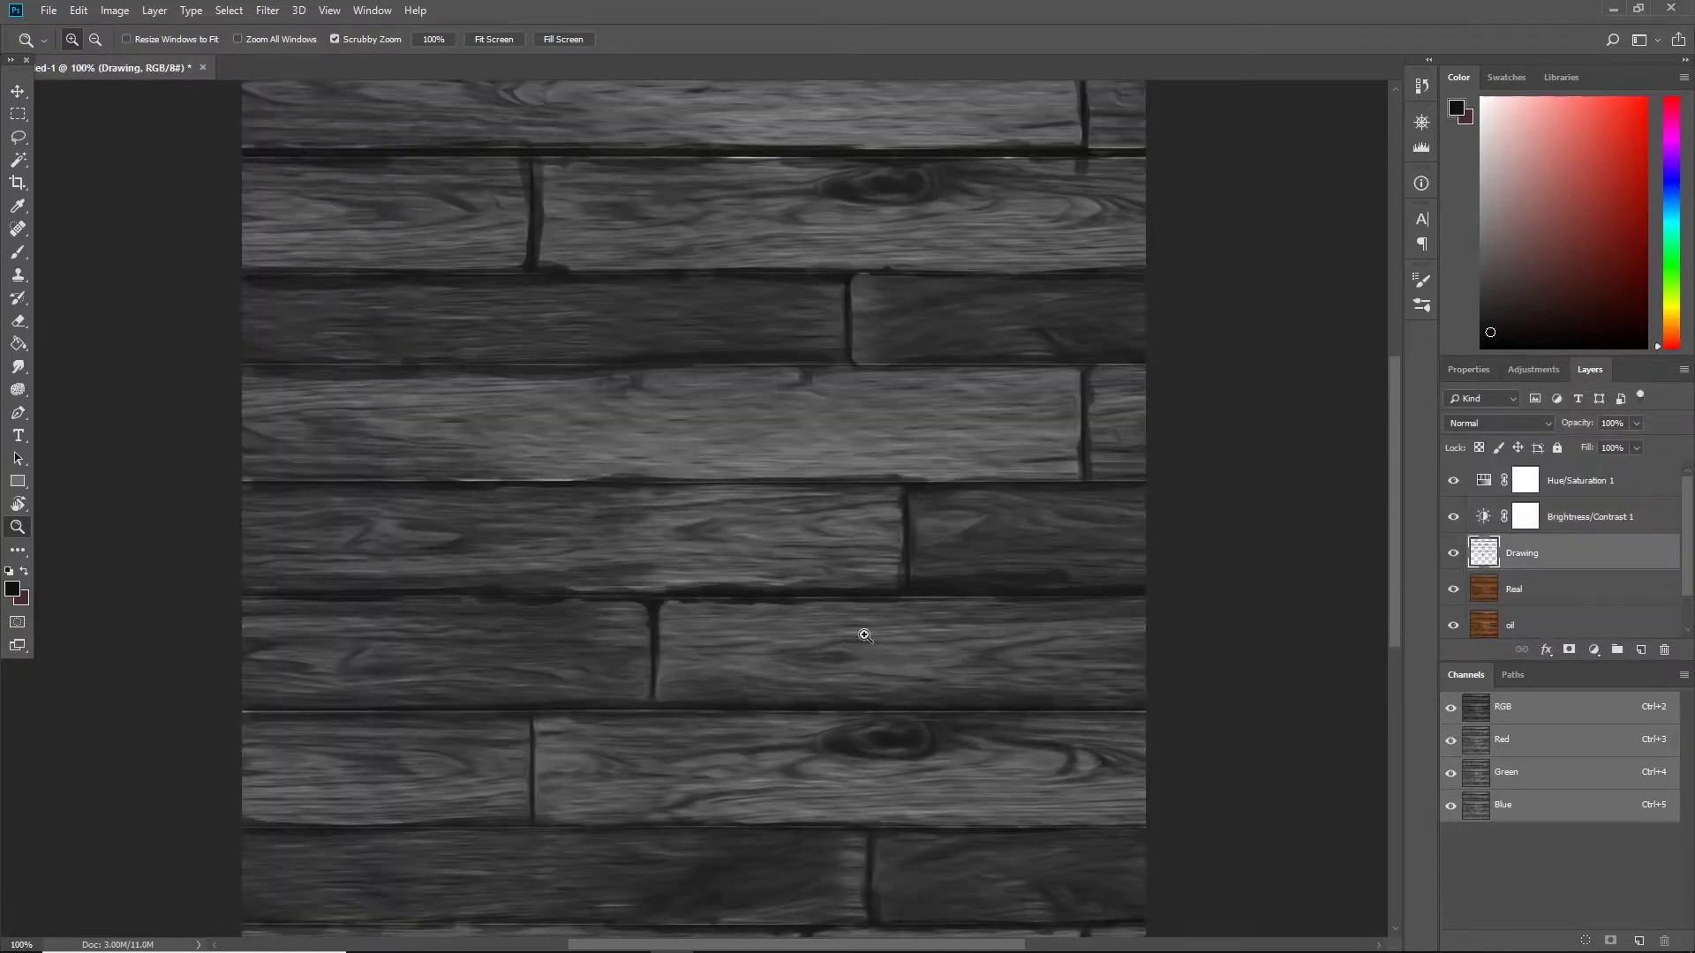
left_click(791, 526, "alt")
left_click_drag(1490, 558, 1496, 473)
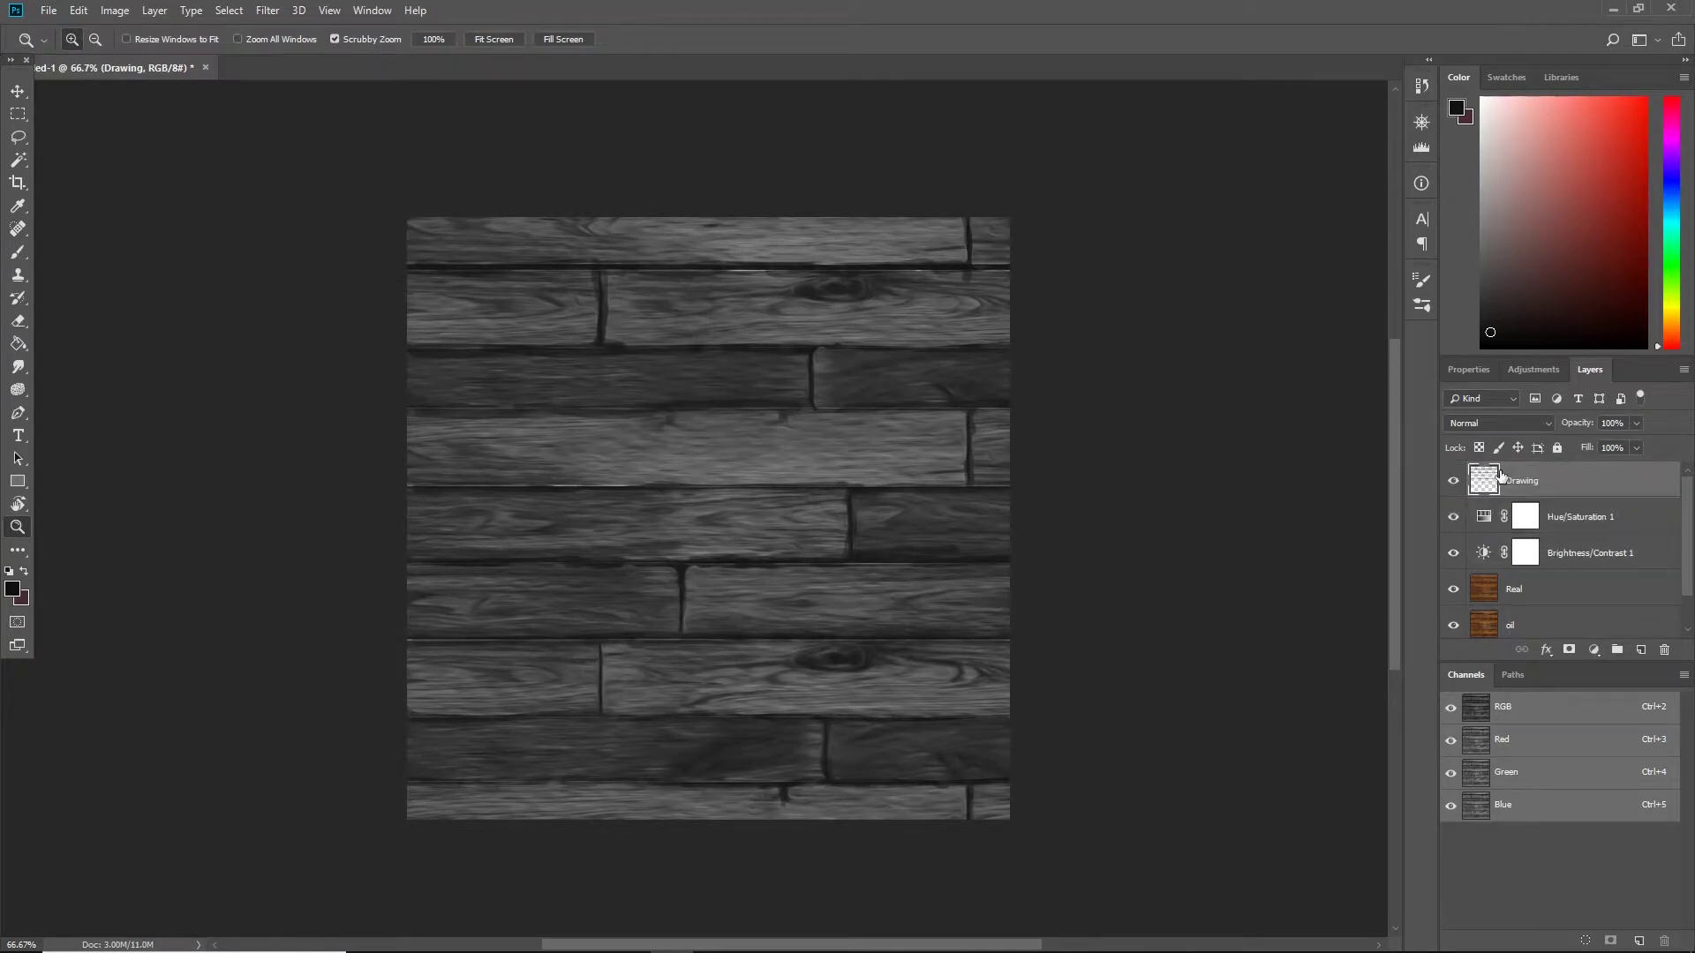
- Set the Brightness/Contrast 1 adjustment's brightness to 21 and raise its contrast further
left_click(1483, 556)
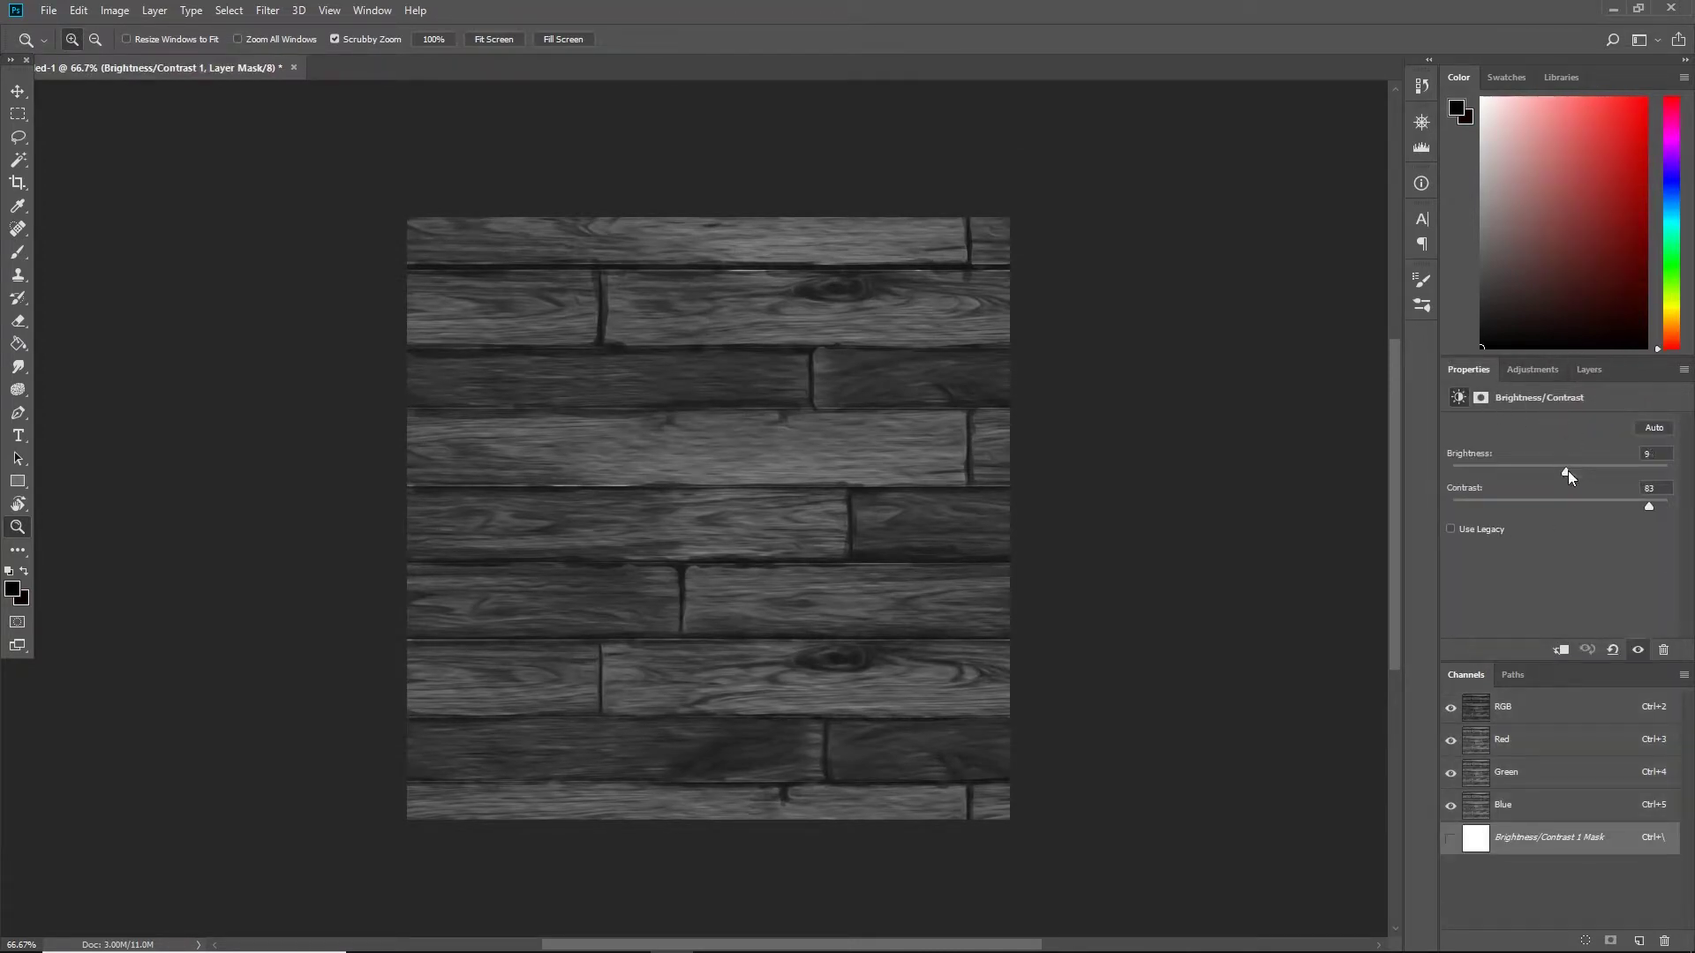
left_click_drag(1568, 469, 1591, 473)
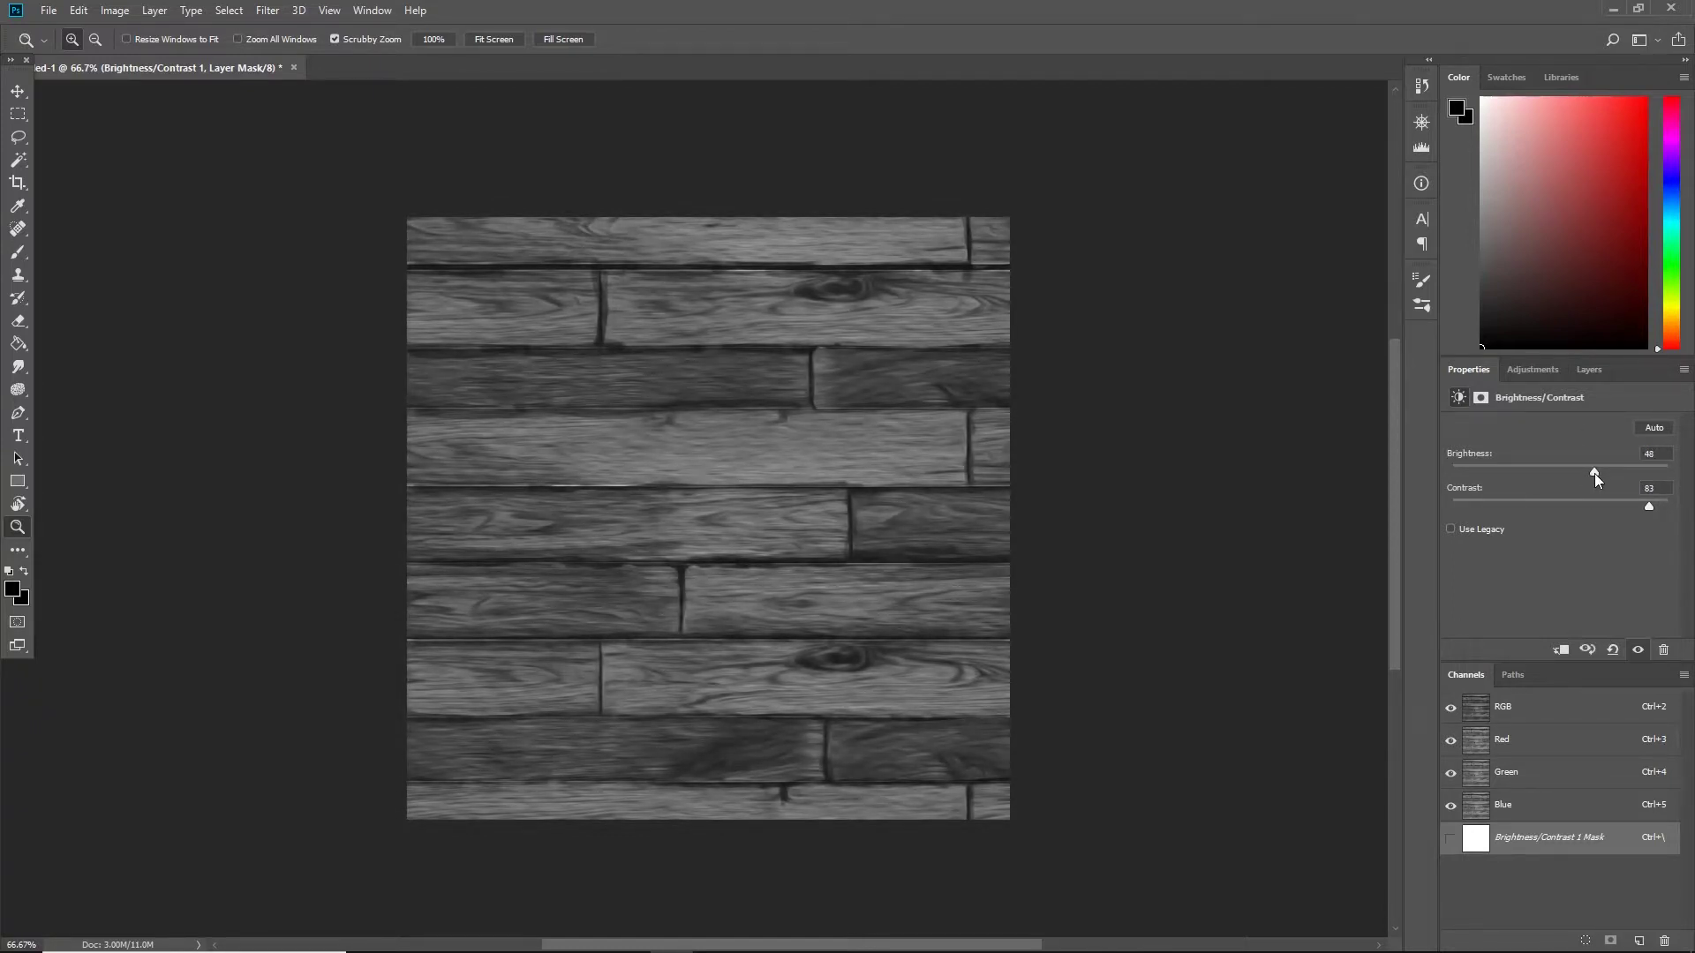
left_click_drag(1594, 473, 1573, 473)
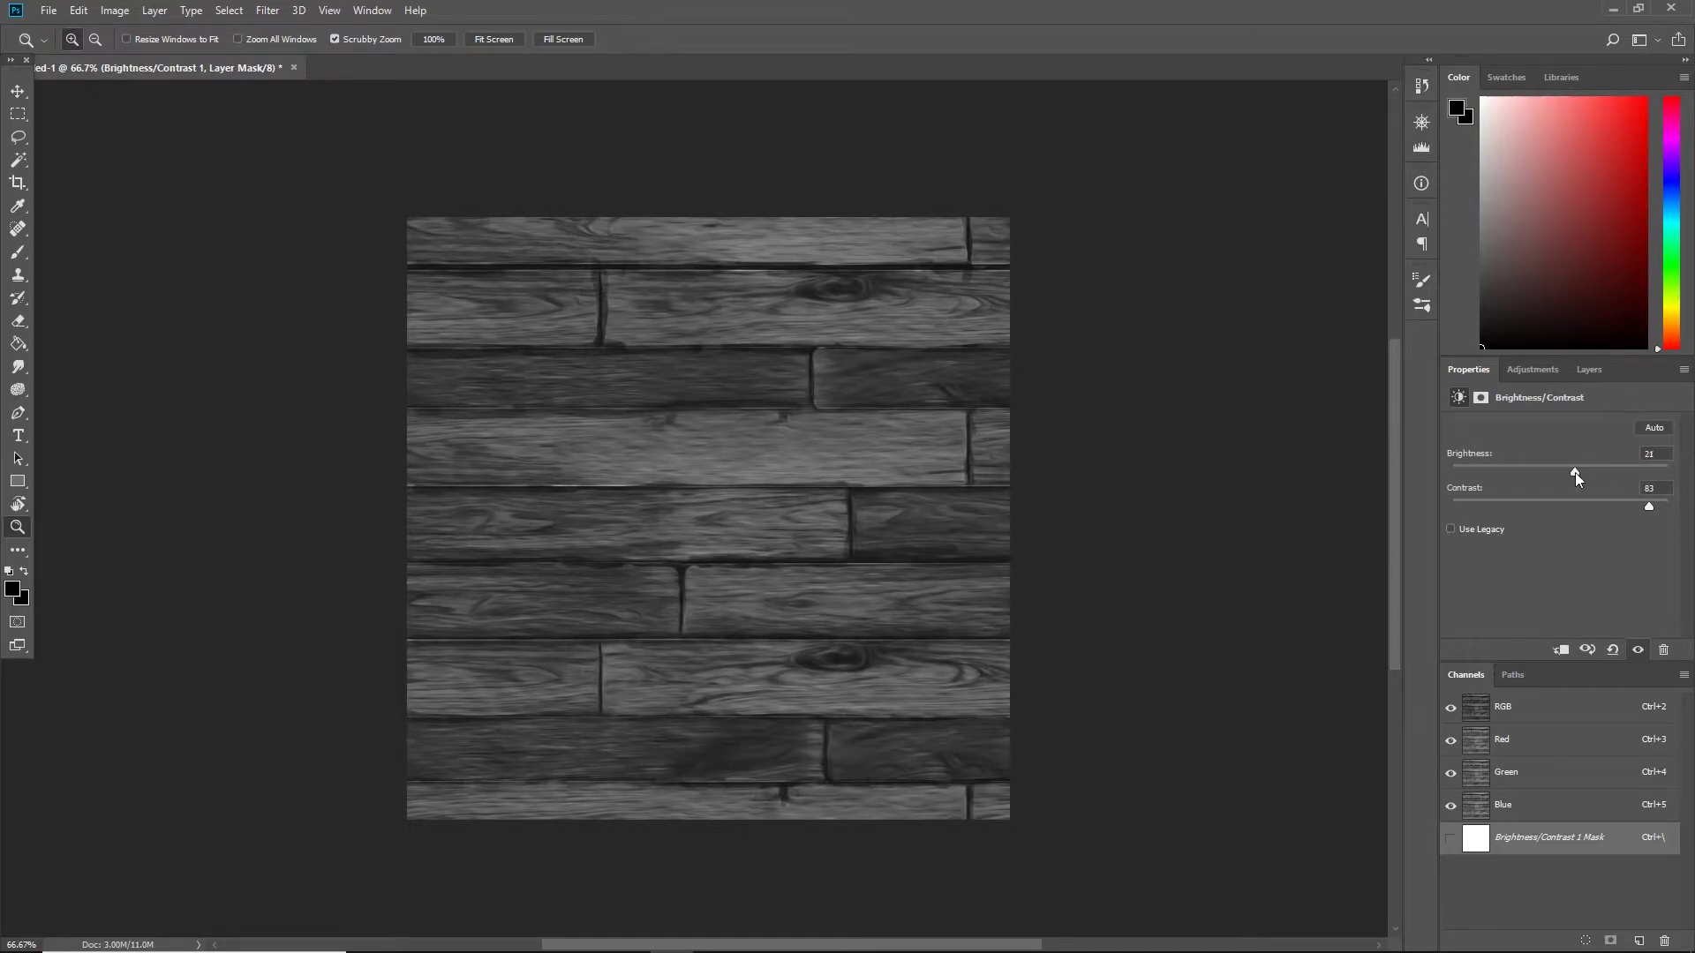
left_click_drag(1650, 509, 1674, 514)
left_click(1543, 374)
left_click(1590, 374)
- Select the Drawing layer and compare the texture with that layer hidden and shown
left_click(1487, 484)
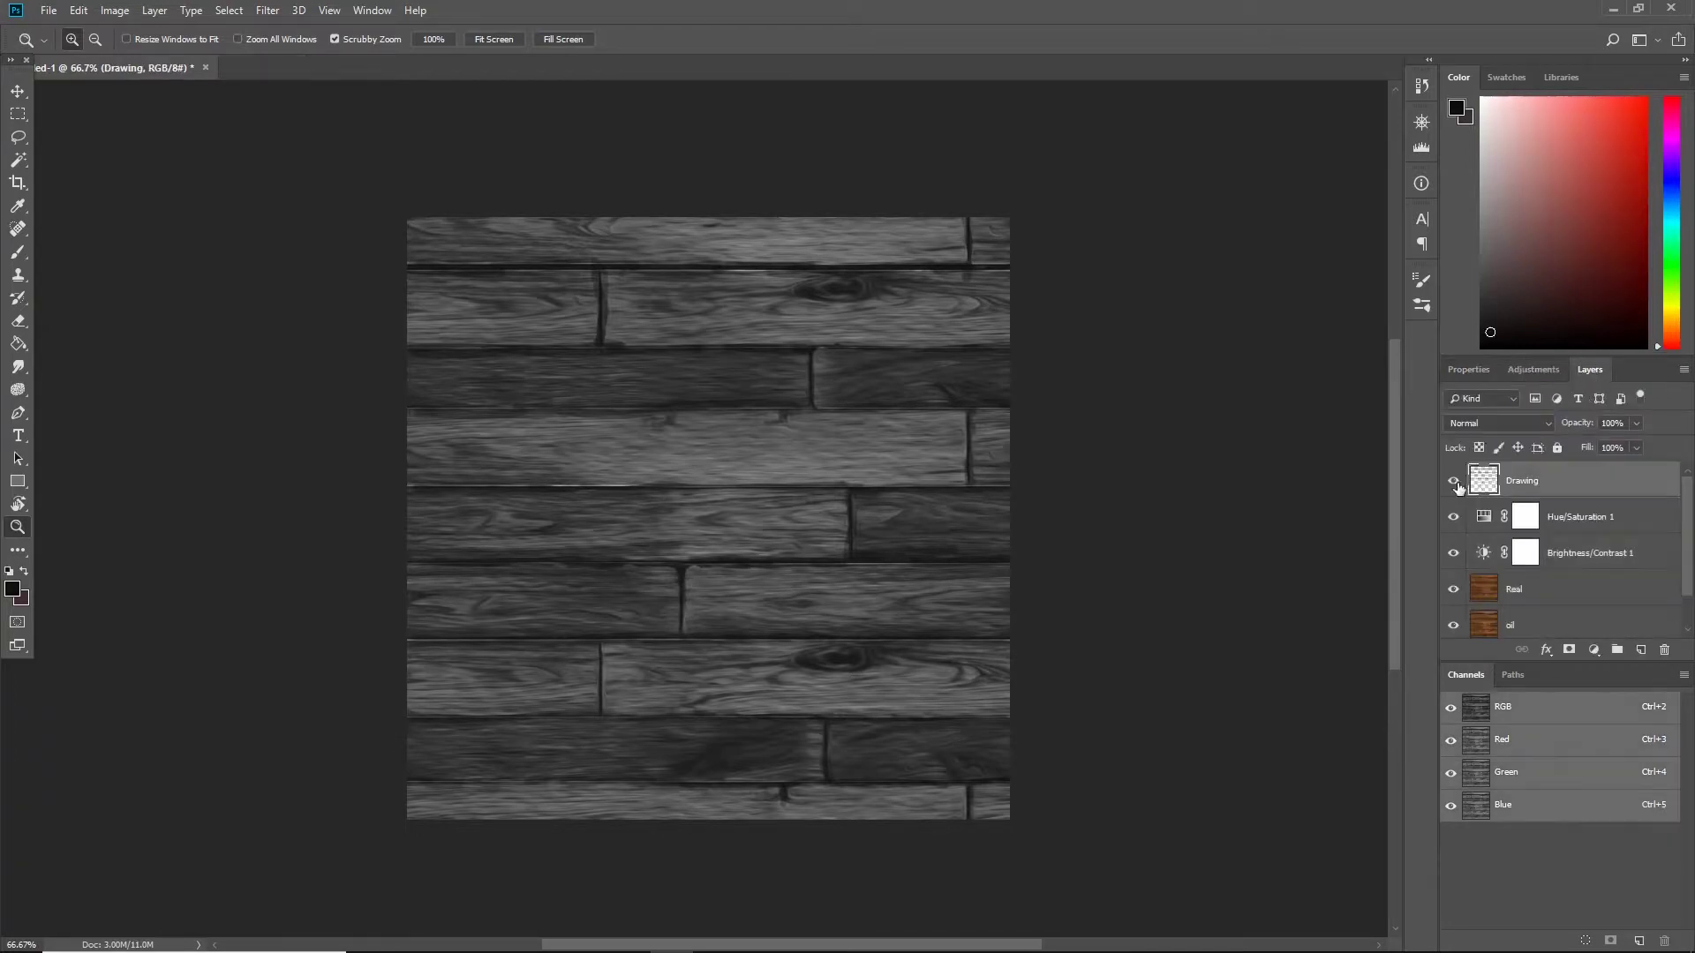
left_click(1450, 482)
left_click(1450, 483)
- Save the grayscale texture as a PNG named WoodFloor_Height_Texture in the uvw Unwraping folder
key("ctrl+s")
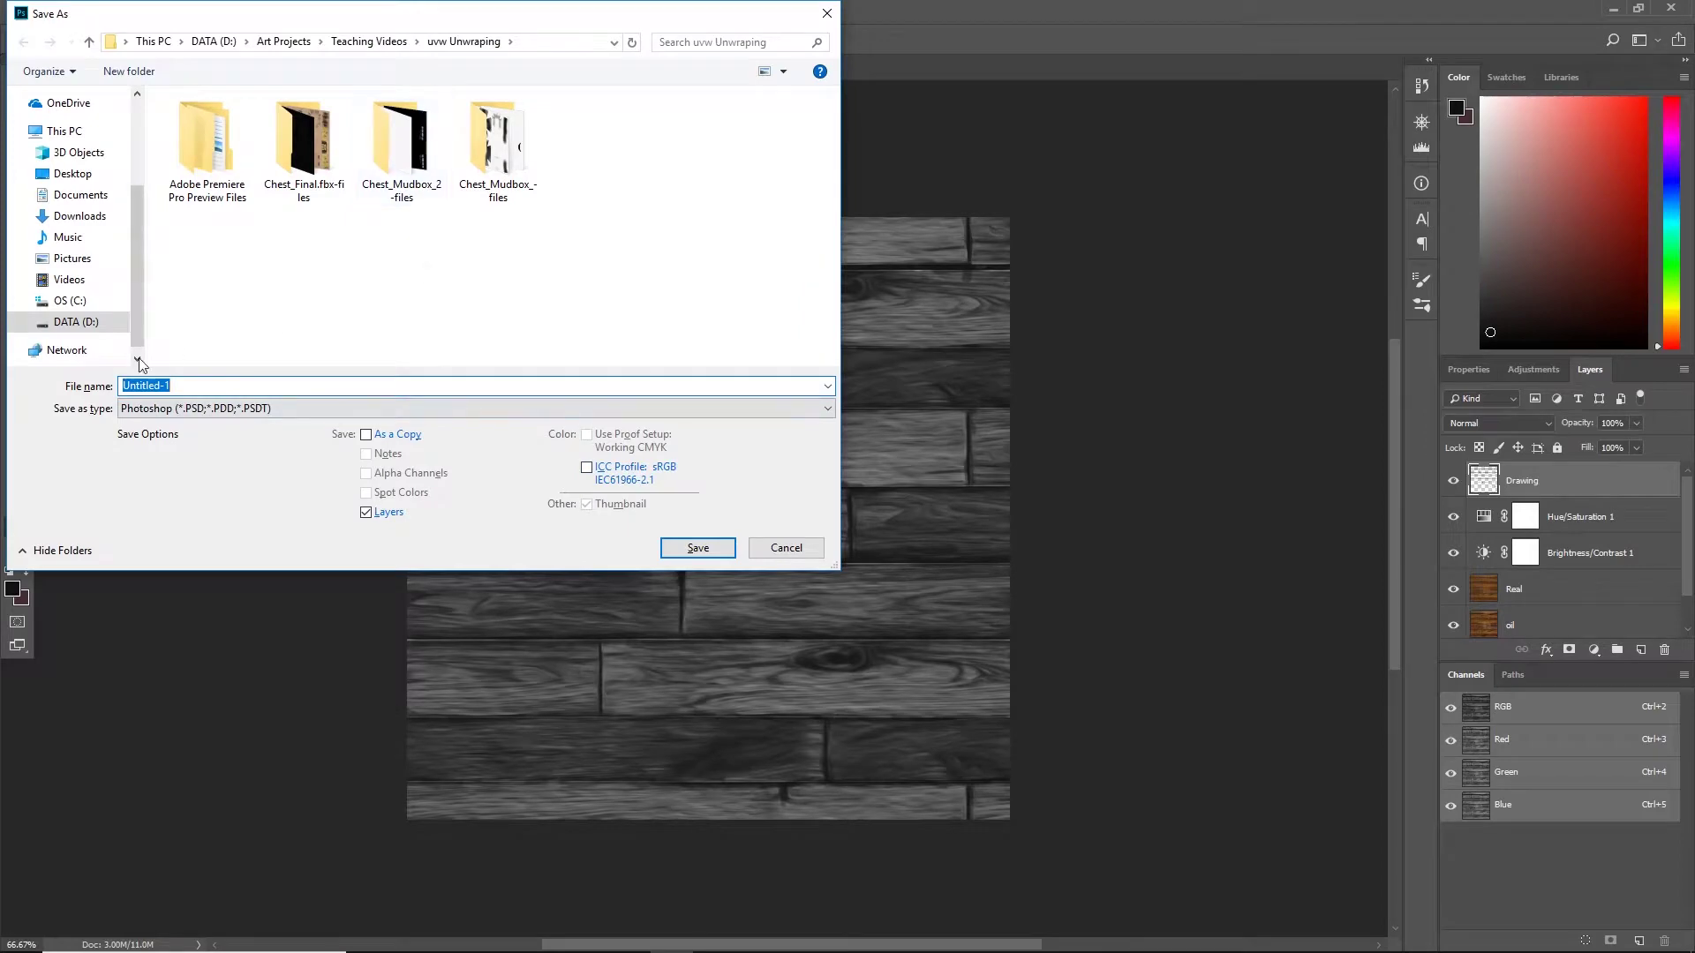
left_click(163, 408)
left_click(158, 651)
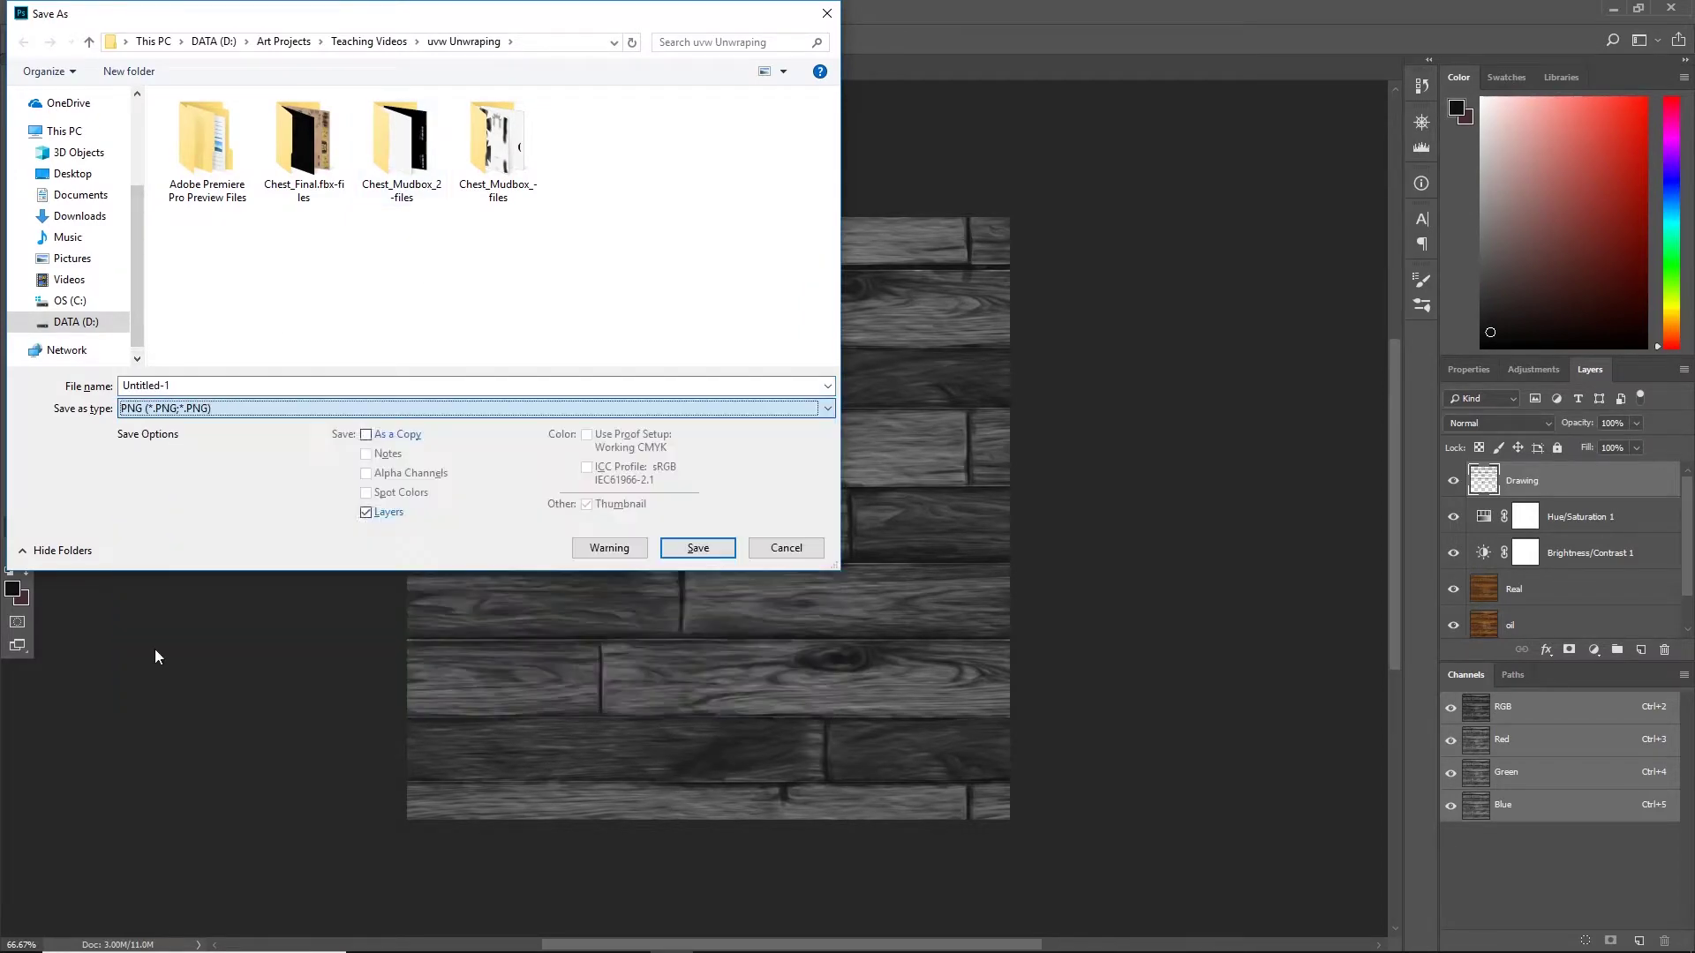
left_click(586, 145)
triple_click(228, 386)
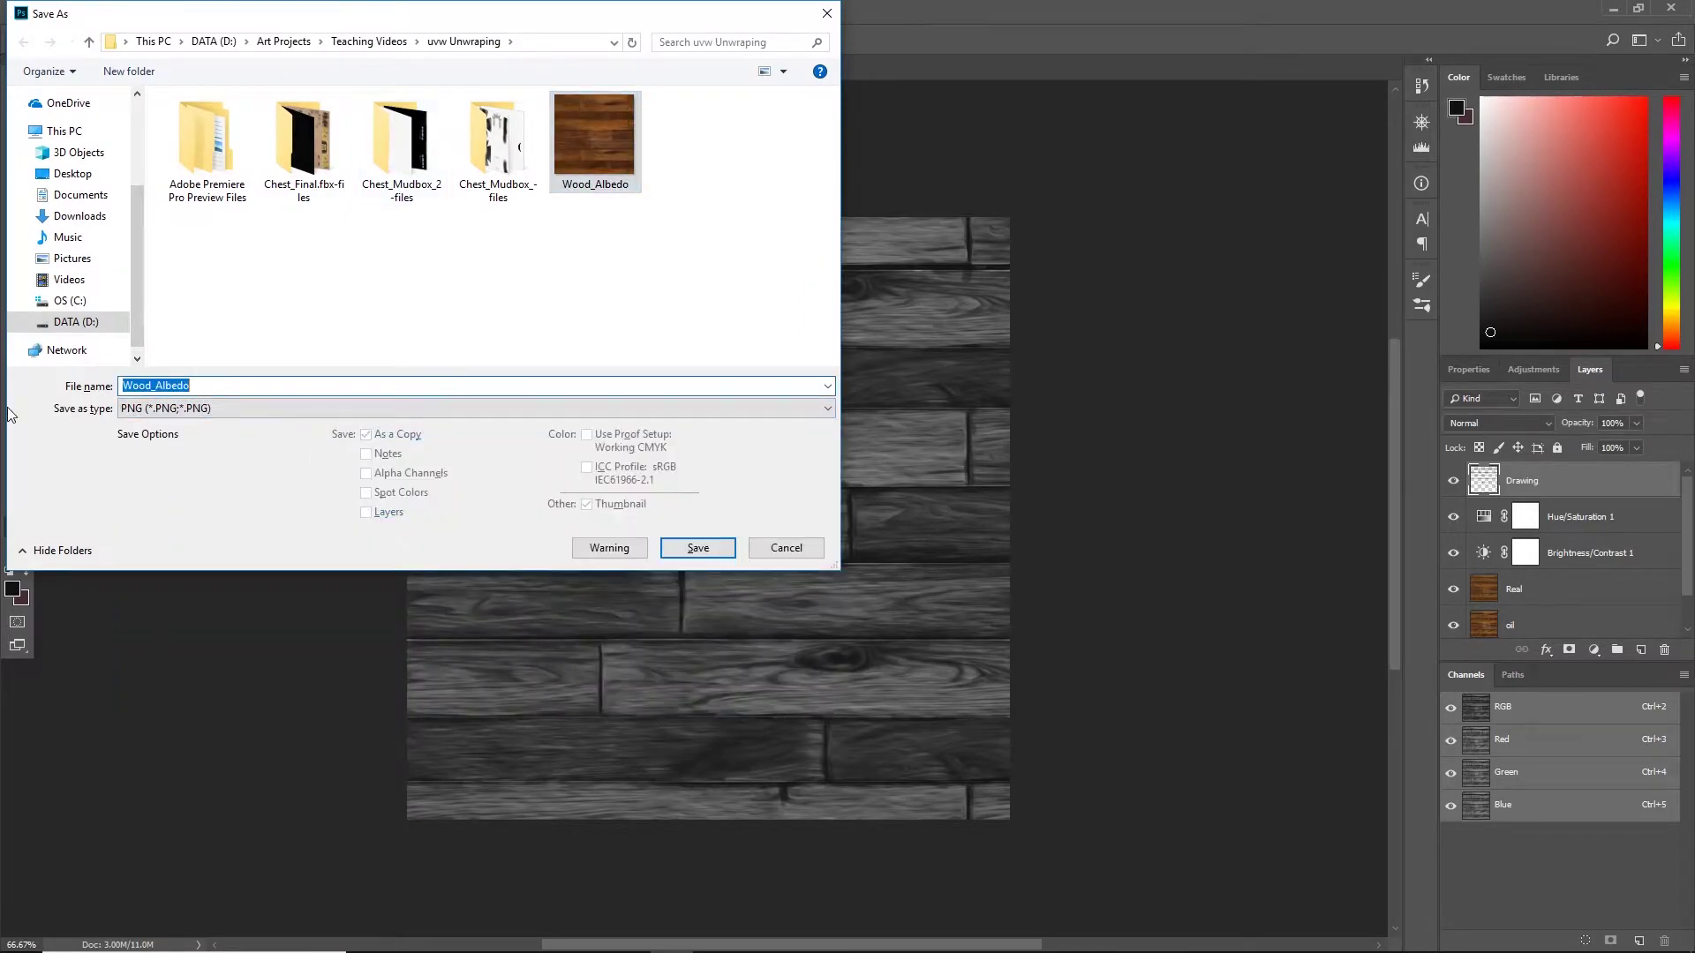
key("BackSpace")
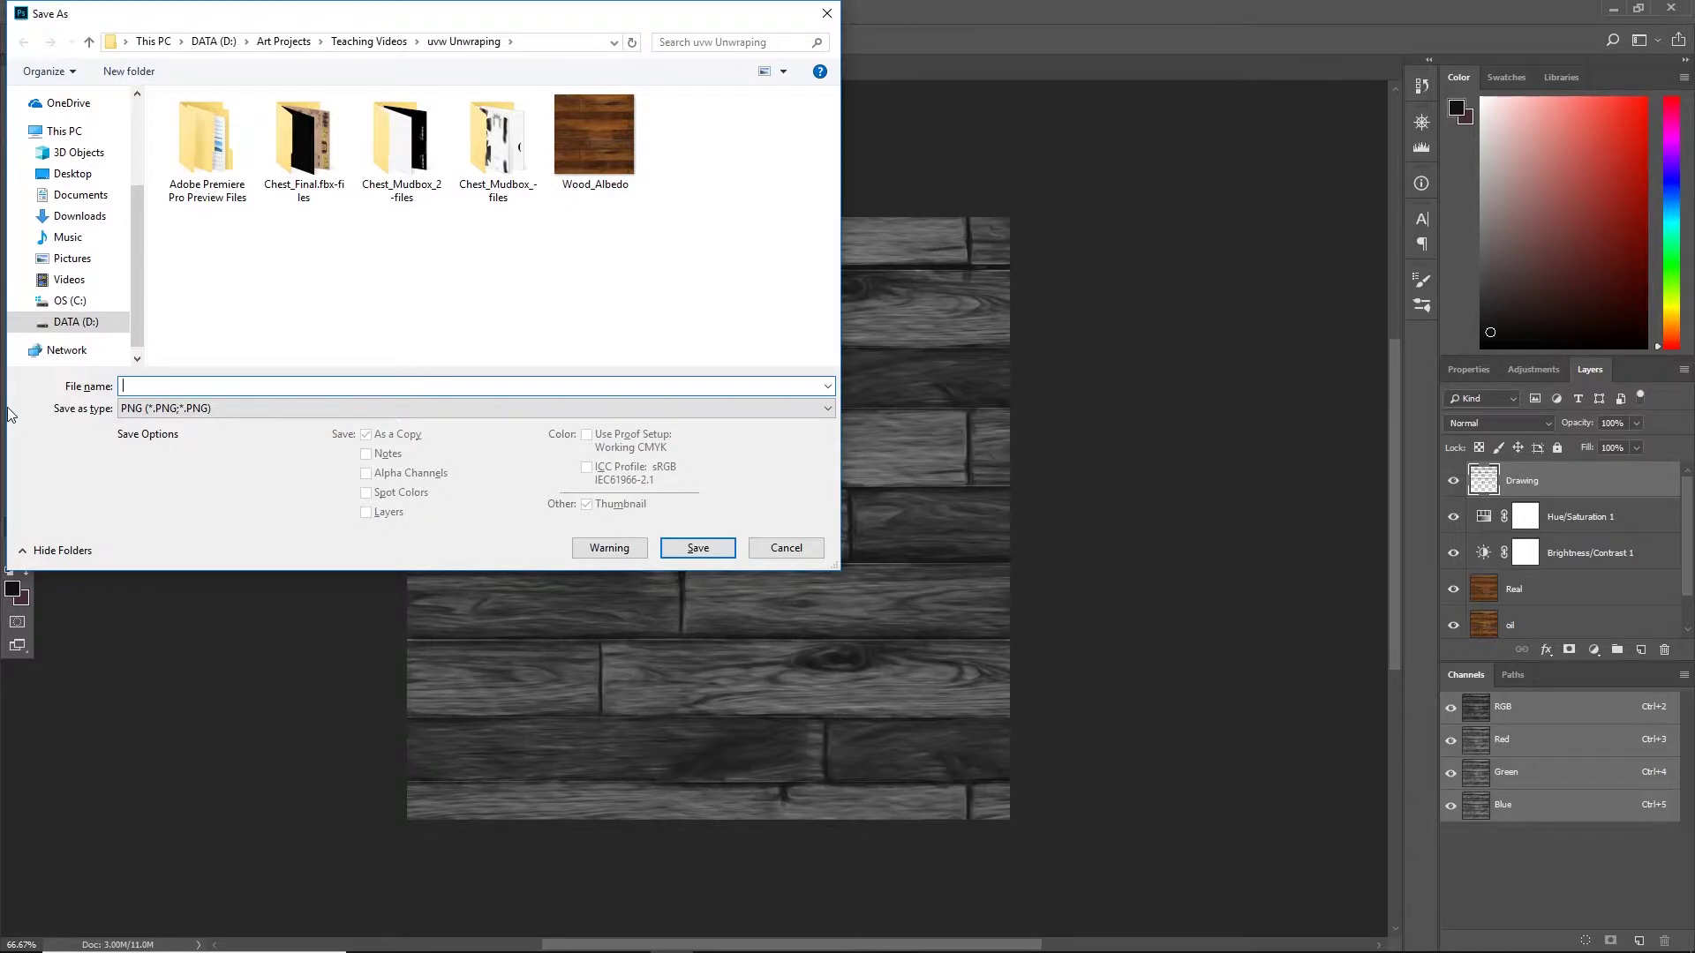
type("WoodFloor_Height_Texture")
left_click(698, 547)
left_click(953, 286)
left_click(951, 289)
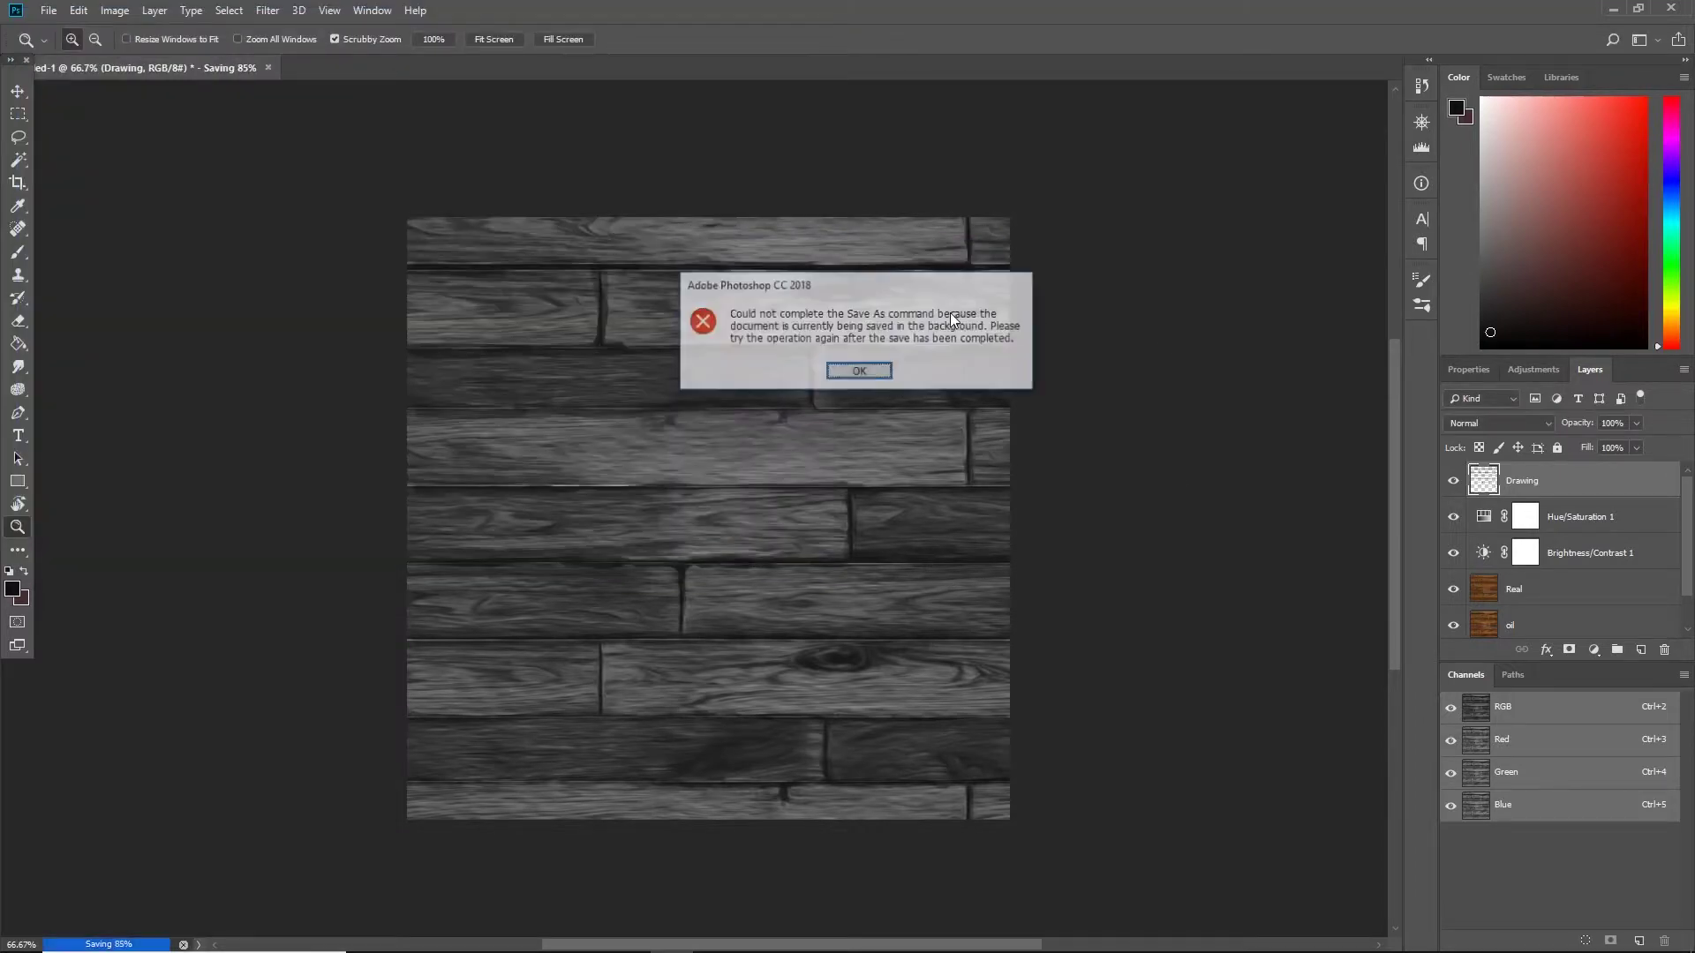
left_click(870, 370)
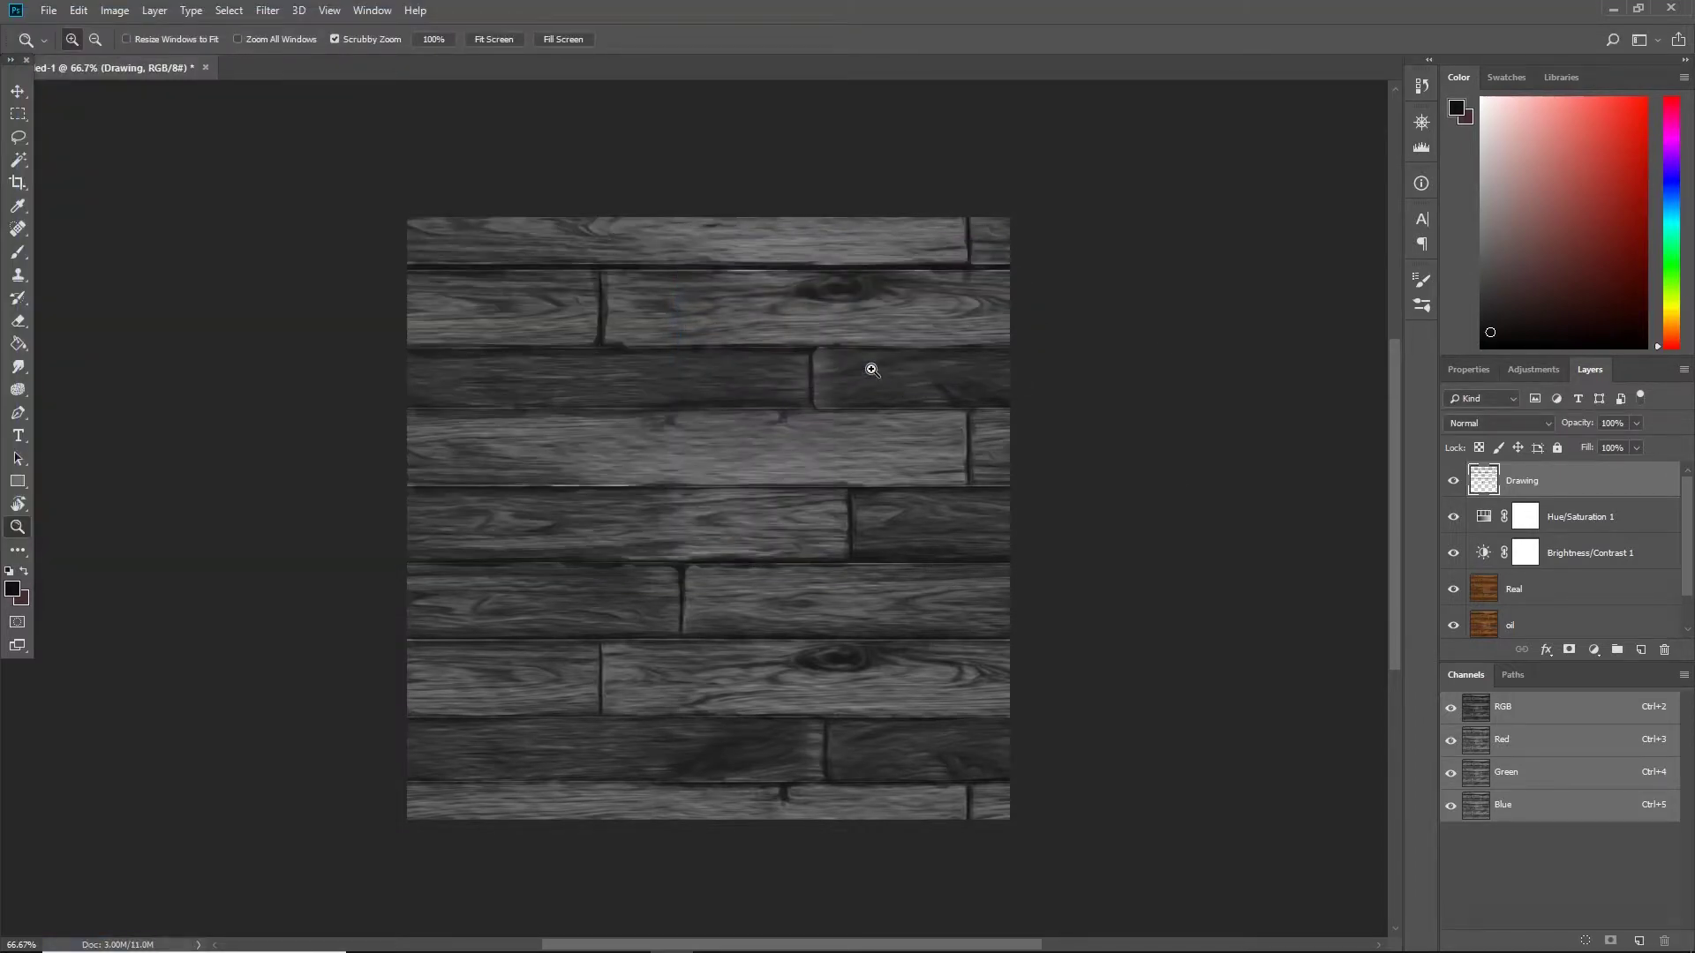
- Save the layered document as a Photoshop file named Wood Texture with Maximize Compatibility on
key("ctrl+shift+s")
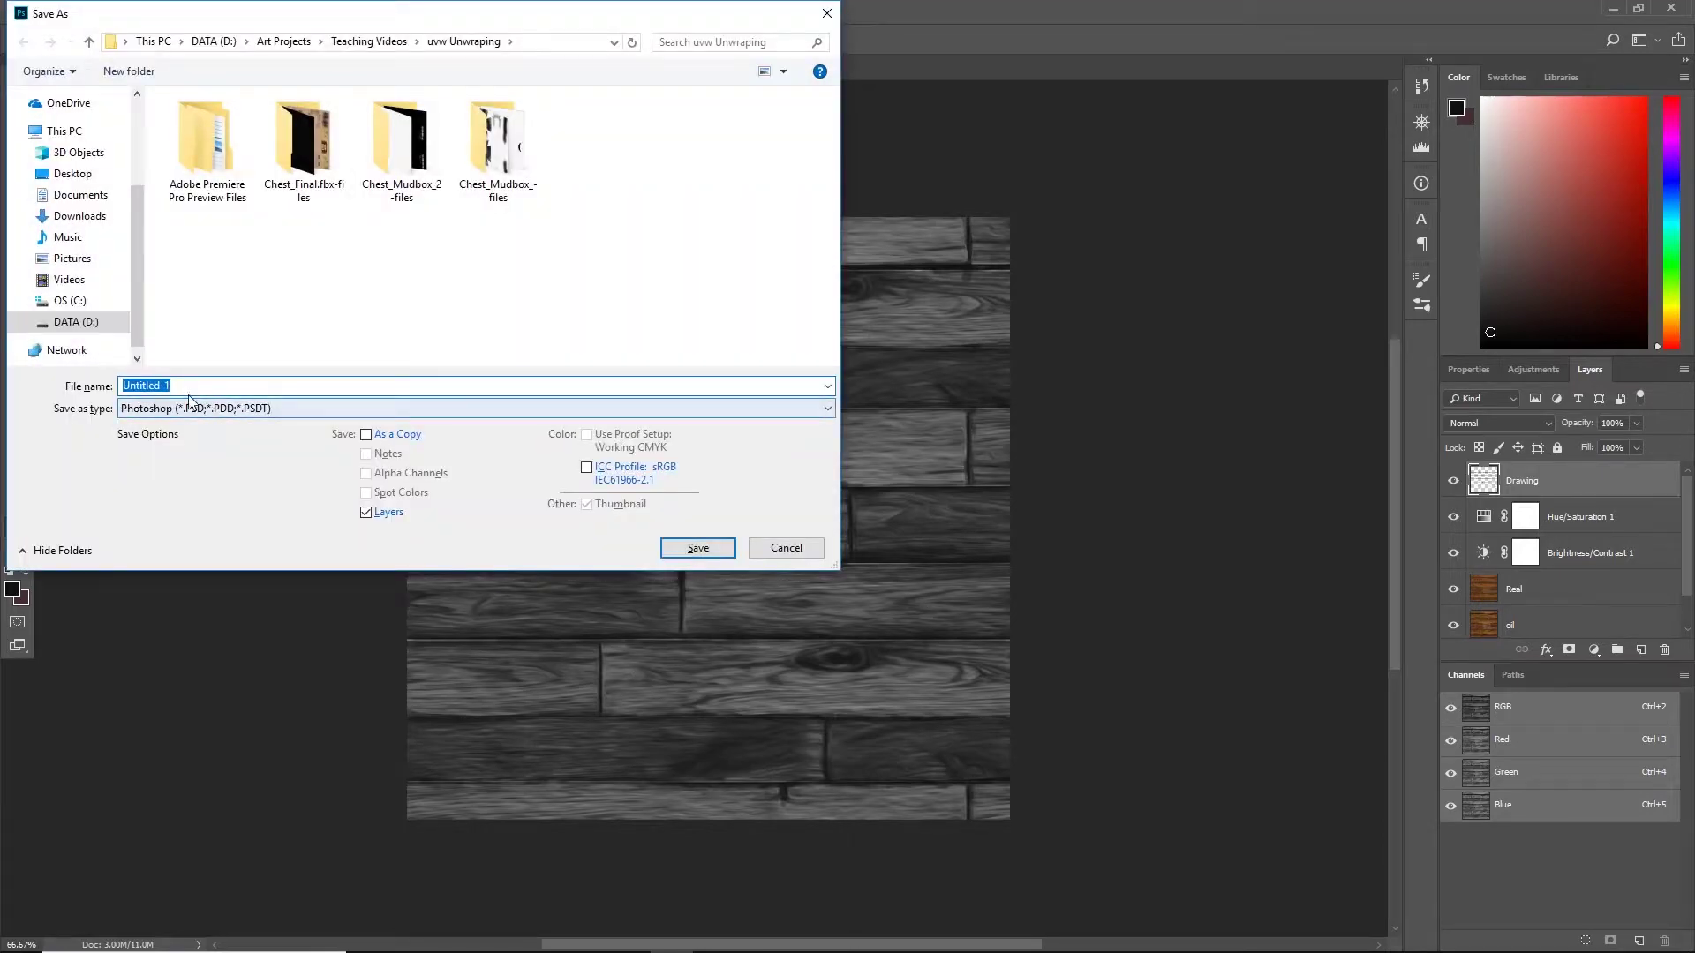
key("BackSpace")
type("Wood T")
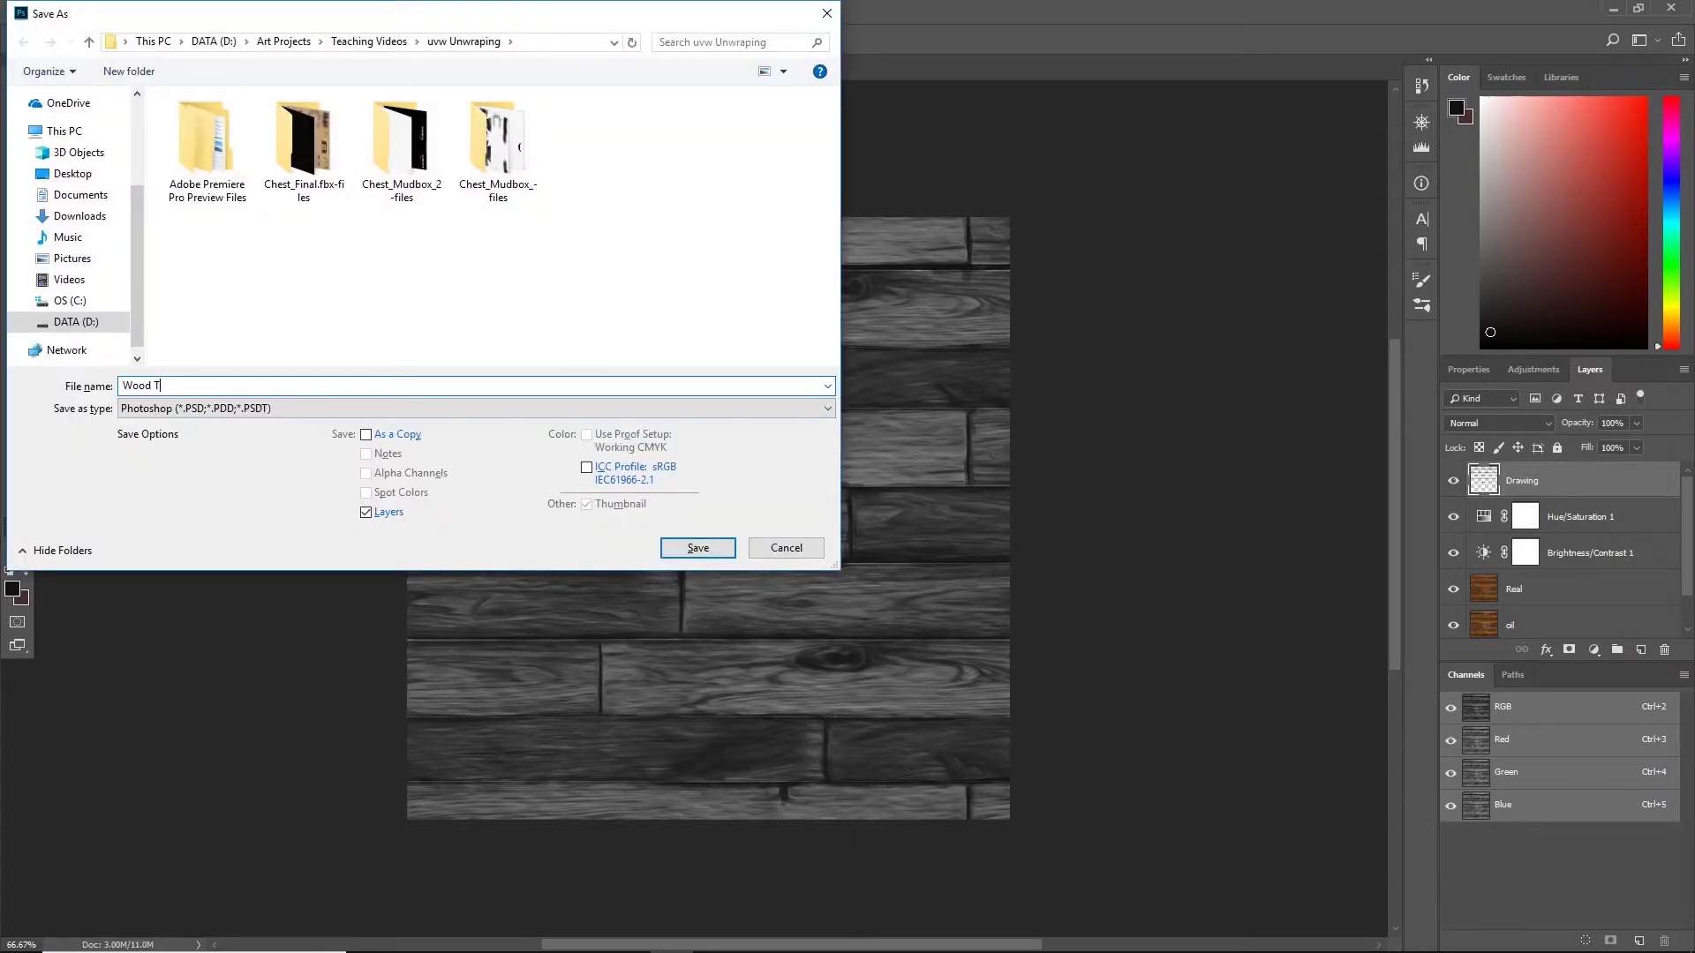
type("exture")
key("Return")
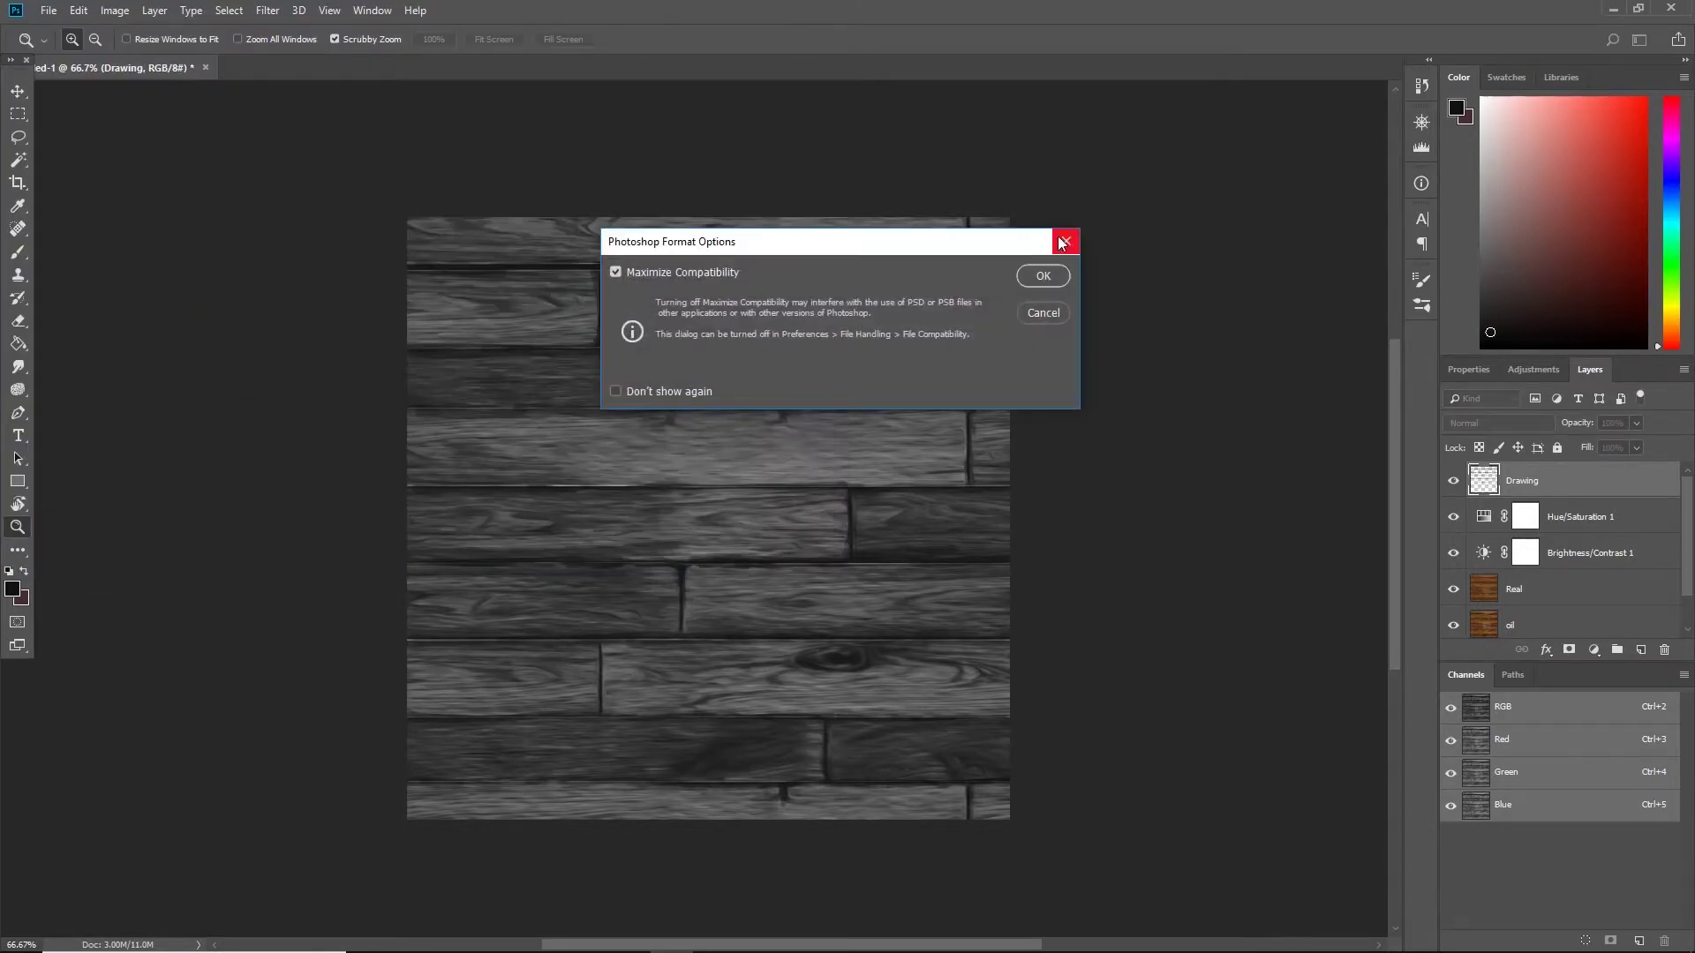
left_click(1039, 277)
- Switch to Unity and examine the wooden floor in the scene and the Wood_Albedo_1 material's settings
left_click(1614, 8)
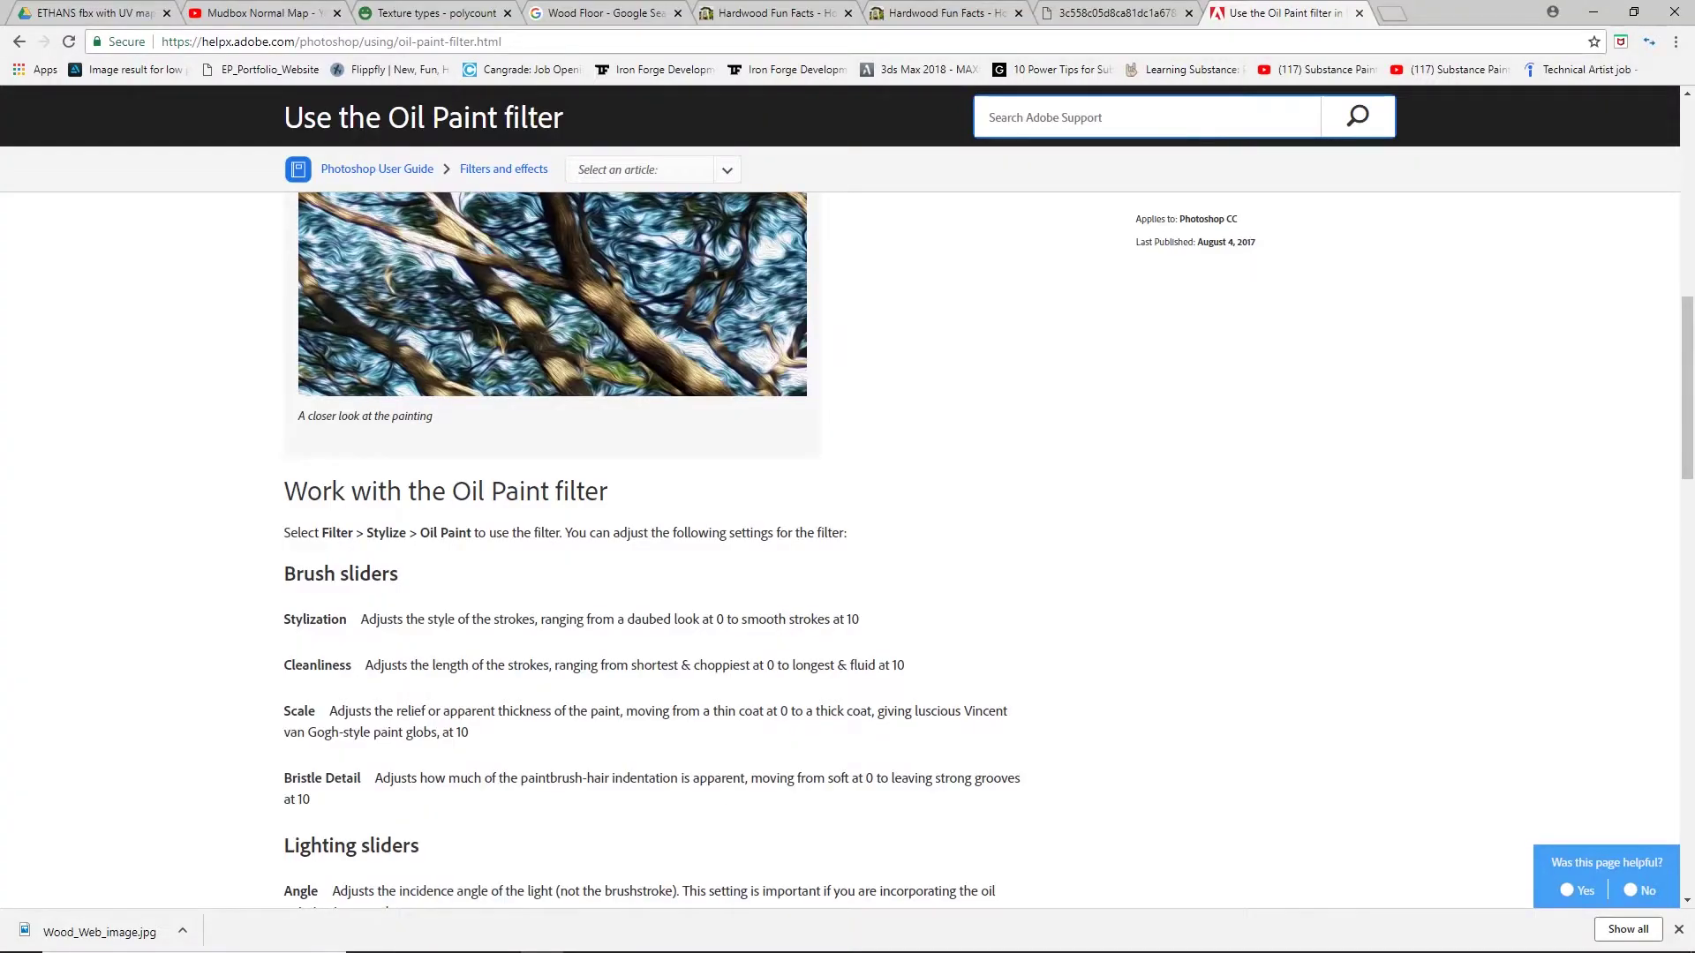
left_click(673, 936)
left_click(716, 936)
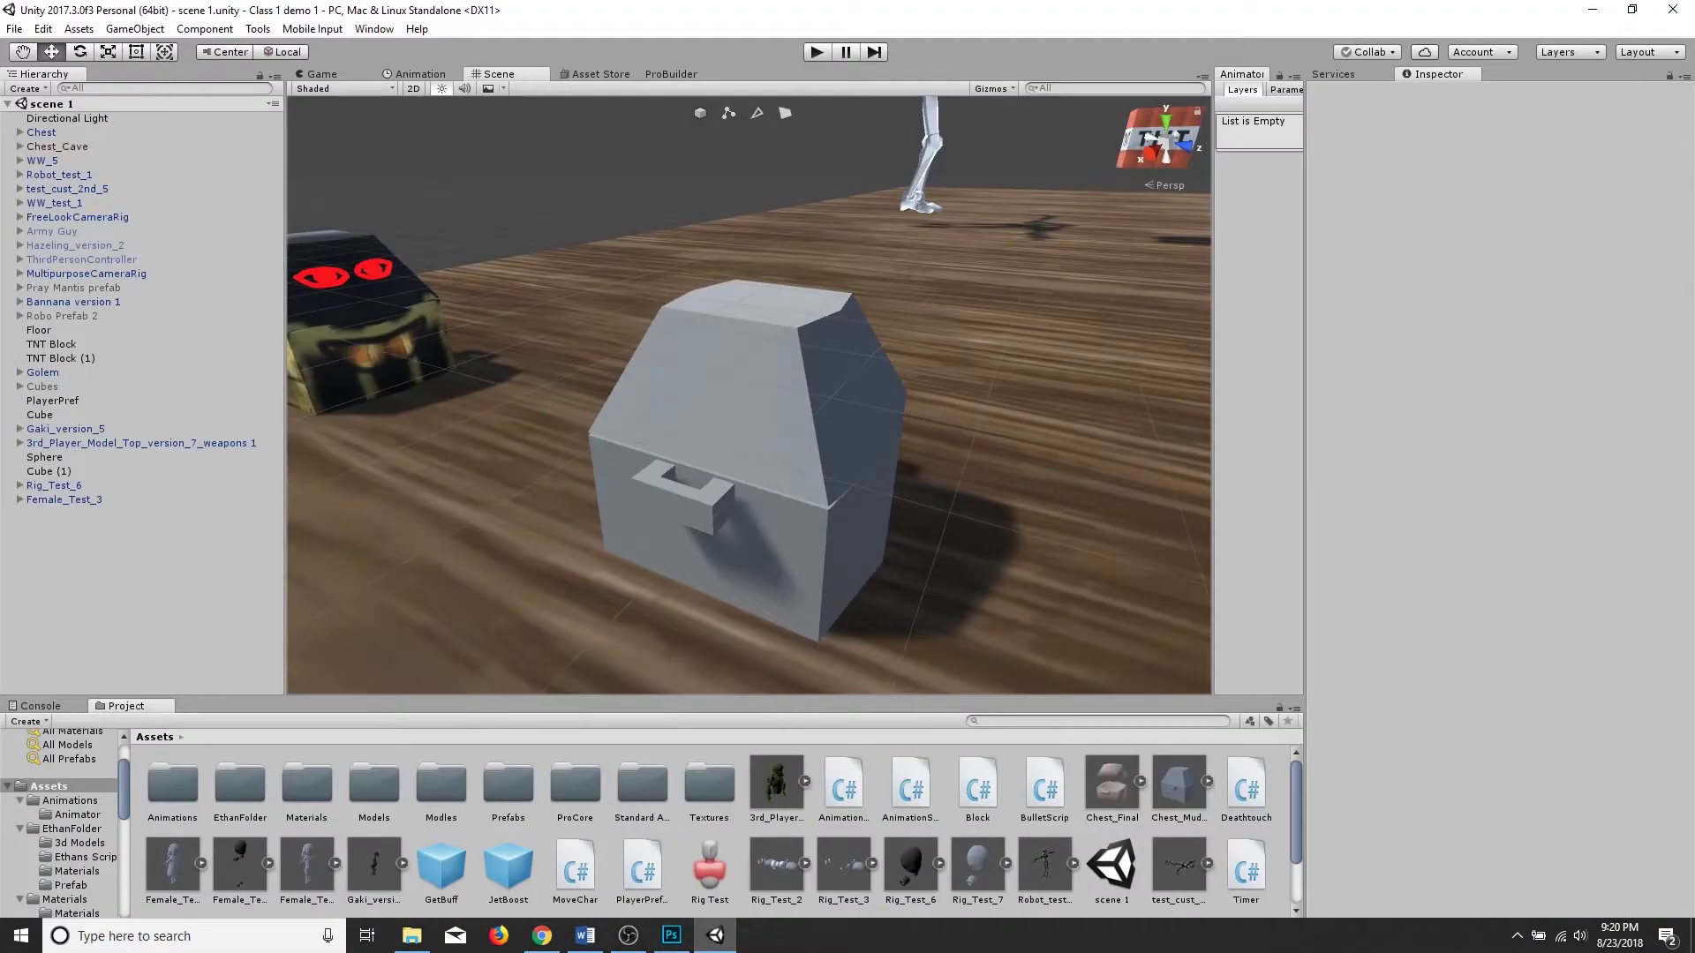
scroll(724, 349, "down", 3)
scroll(719, 351, "down", 5)
left_click_drag(715, 353, 688, 454)
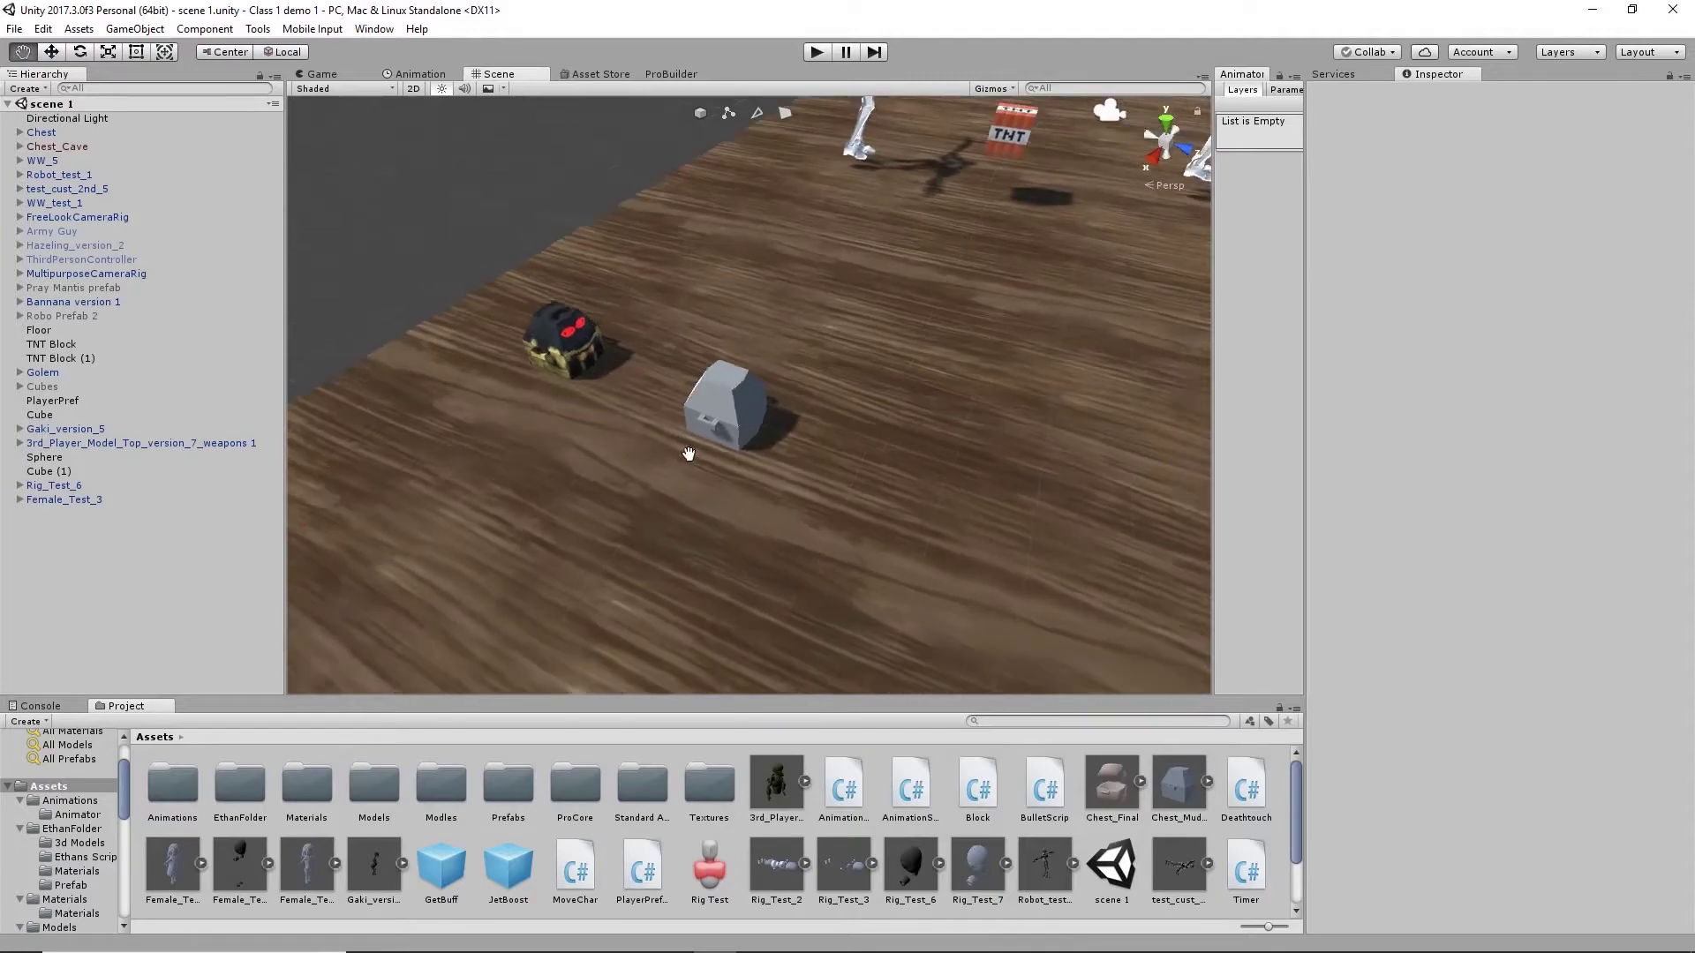
scroll(689, 454, "down", 4)
left_click_drag(905, 470, 687, 363)
left_click_drag(927, 331, 777, 376)
scroll(777, 375, "down", 2)
left_click_drag(883, 353, 679, 371)
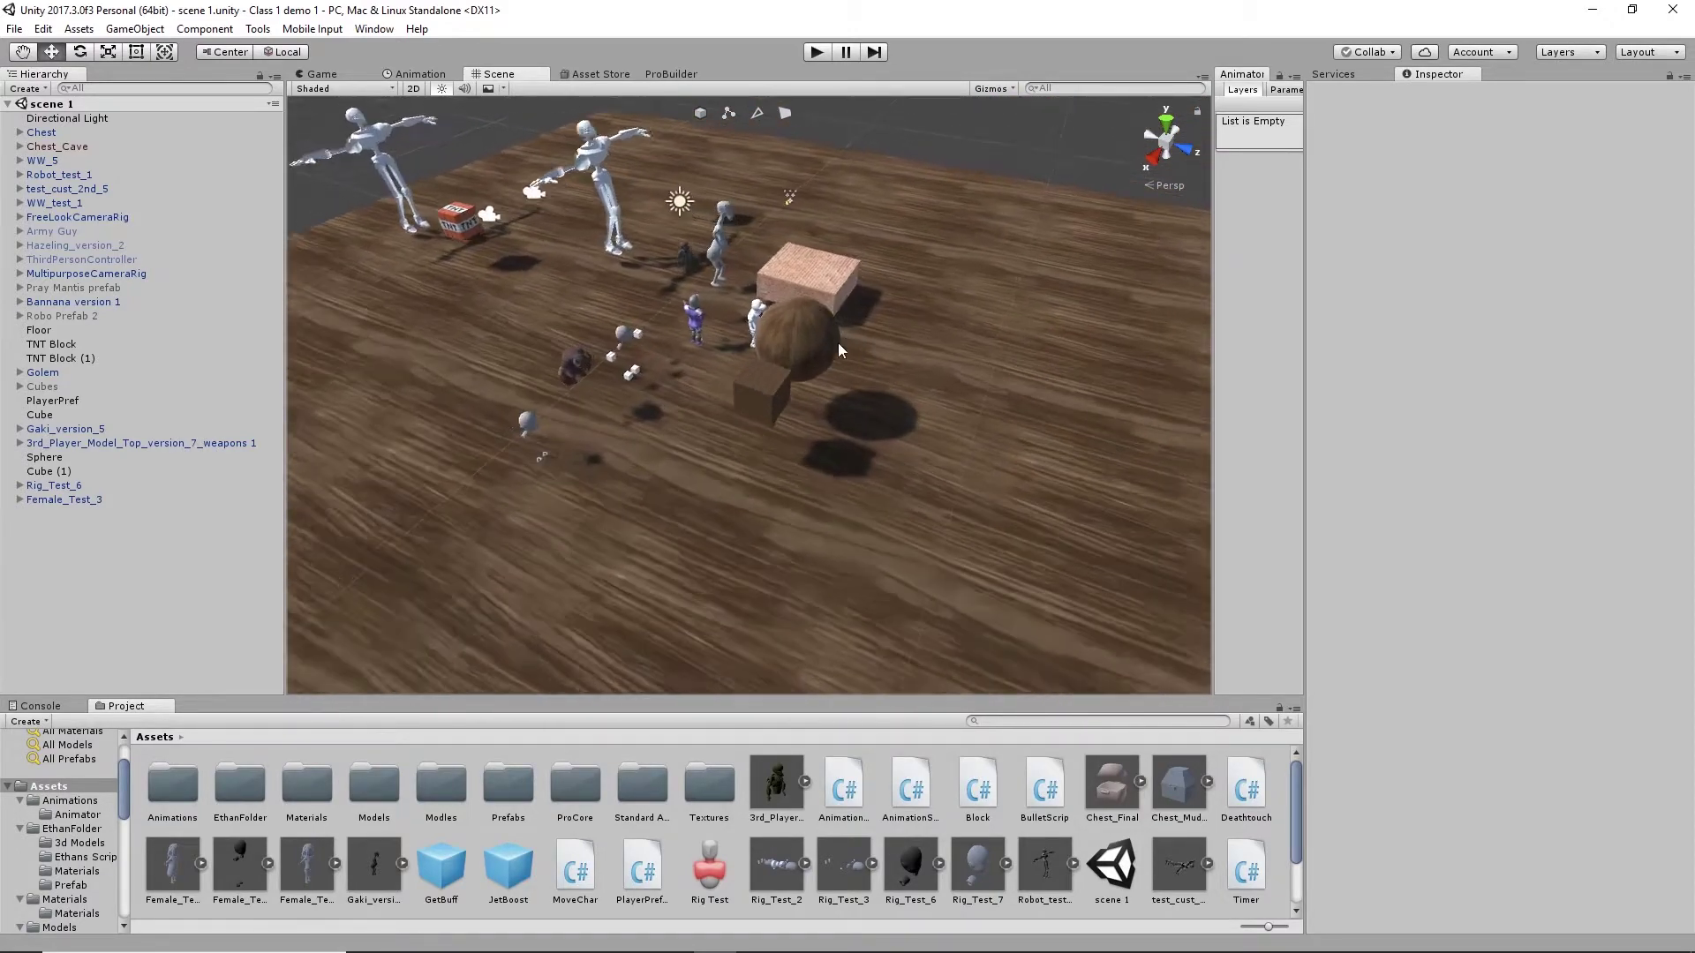
scroll(679, 379, "up", 3)
left_click_drag(459, 468, 689, 388)
scroll(690, 388, "down", 3)
left_click_drag(591, 415, 743, 406)
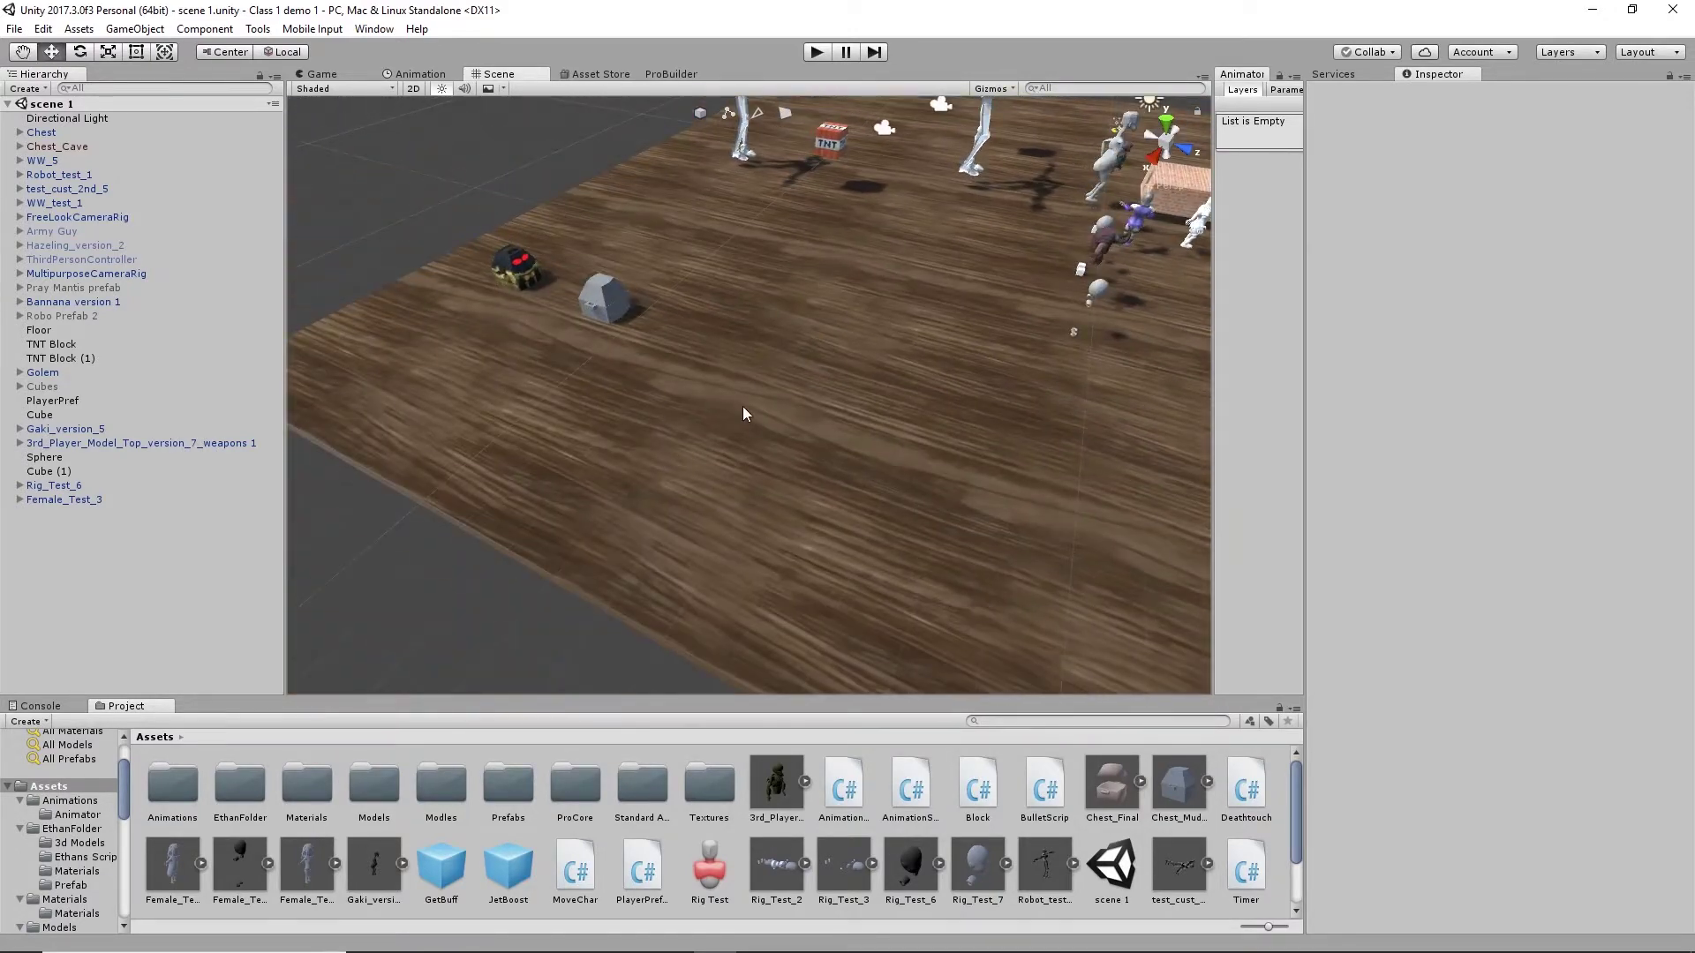
left_click(743, 406)
scroll(798, 400, "up", 1)
double_click(1524, 552)
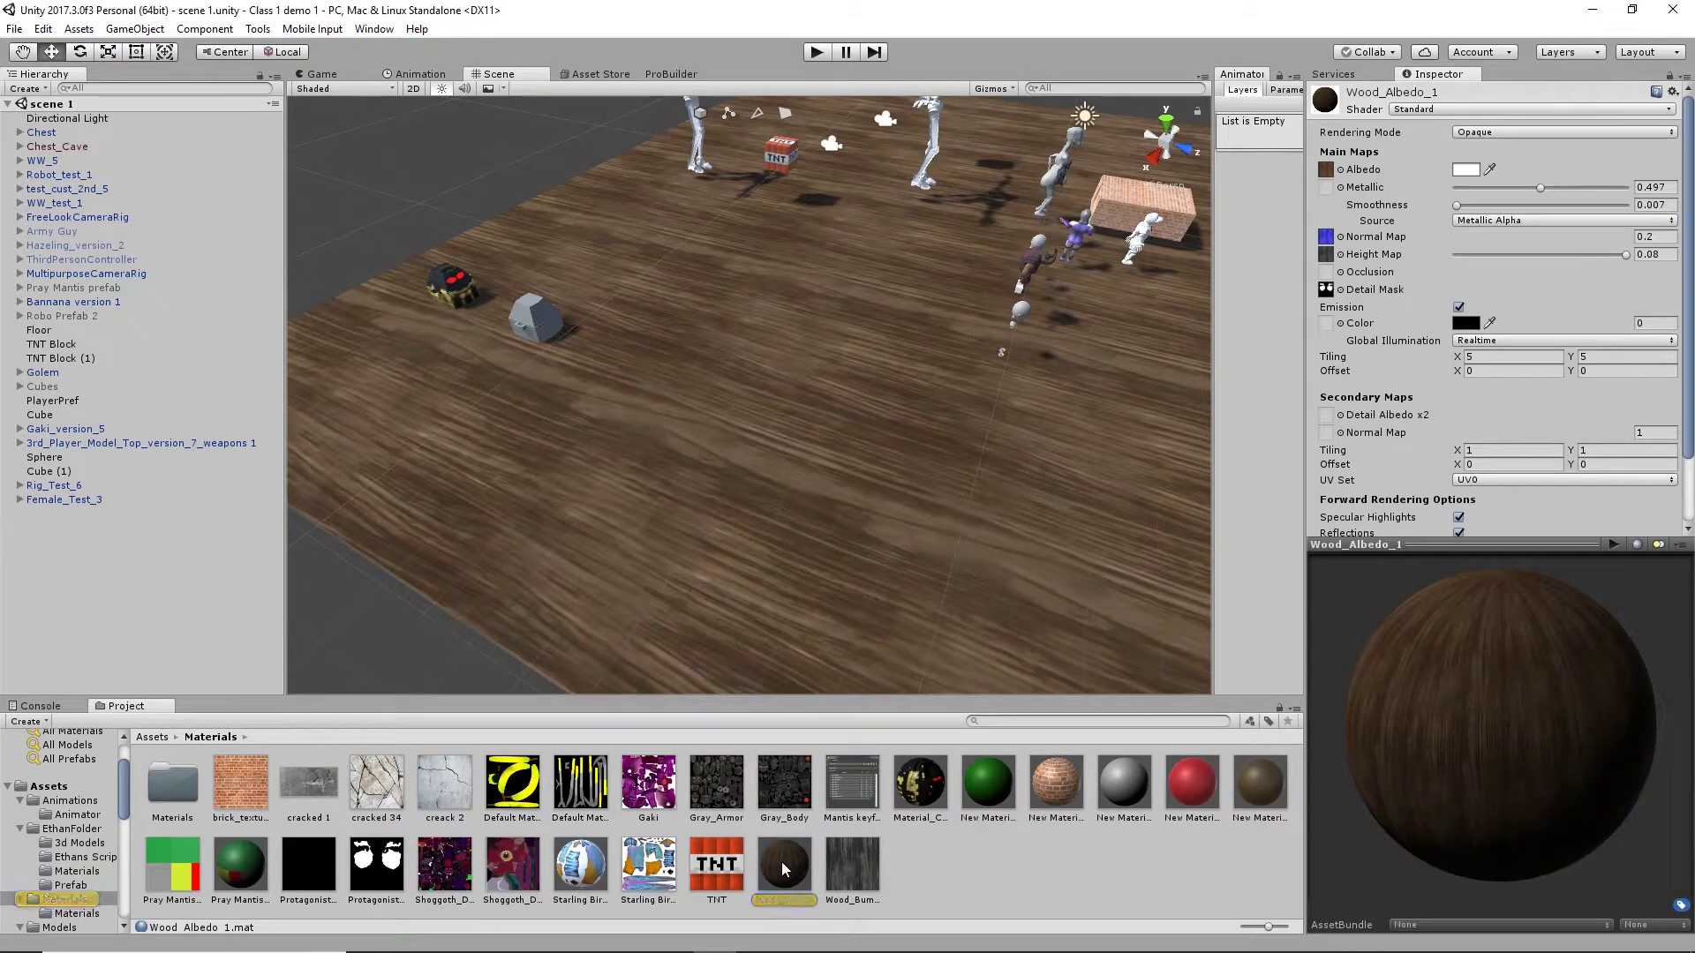
left_click(152, 737)
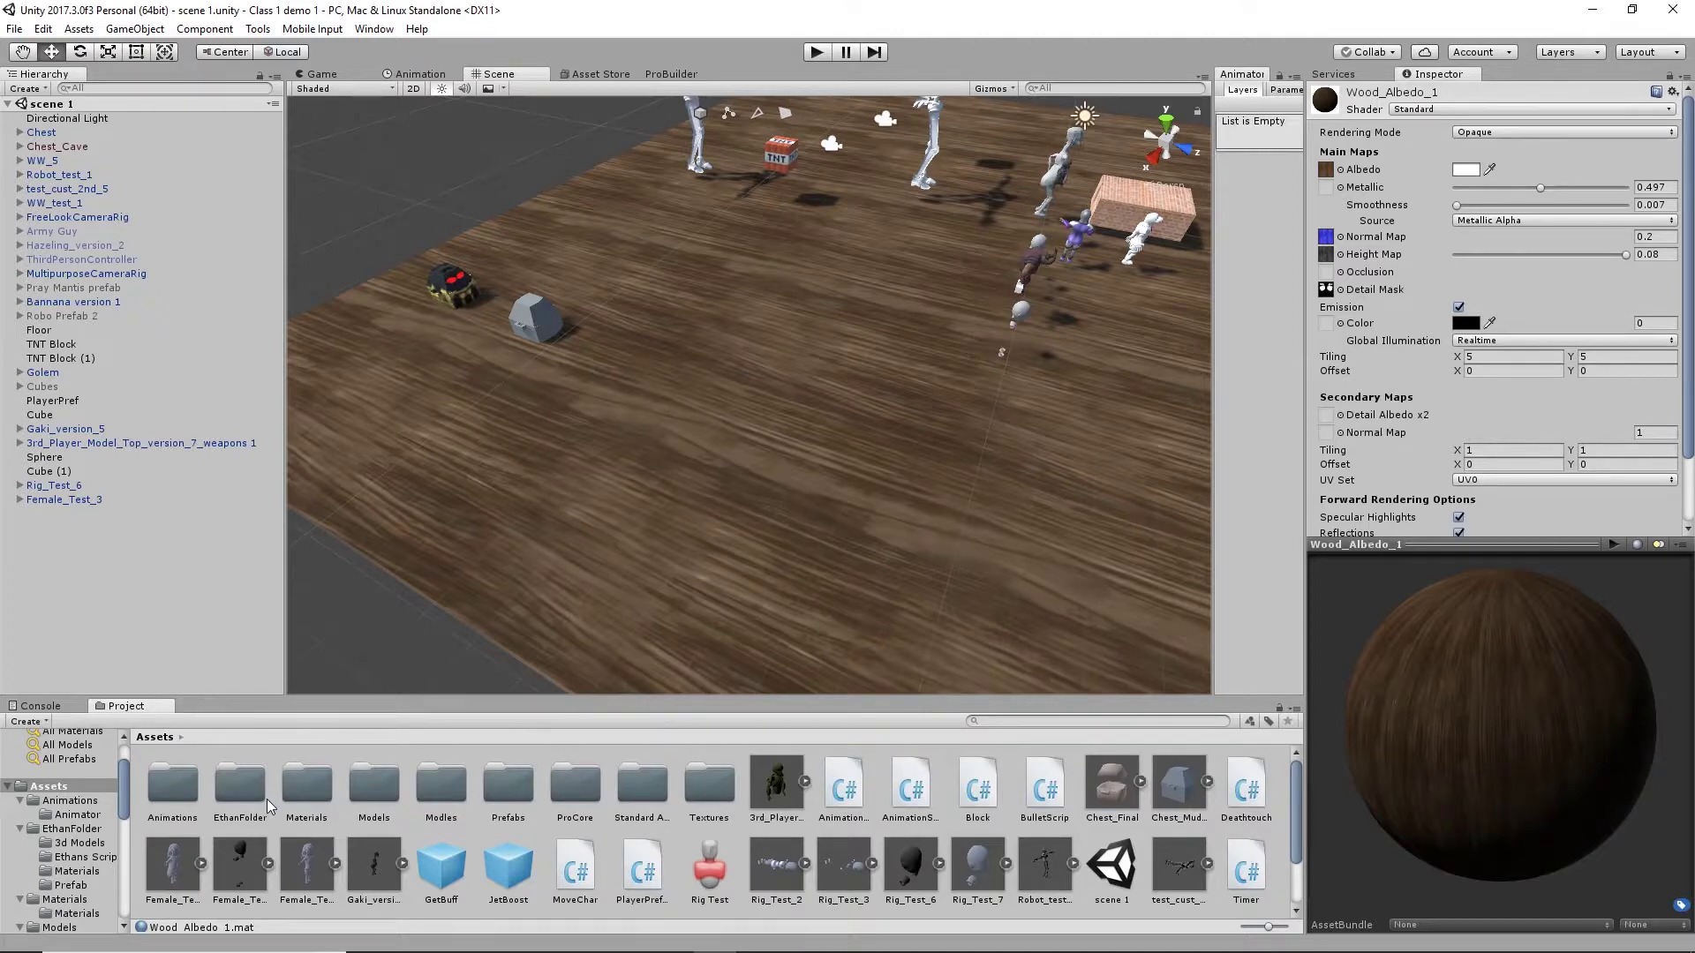
- Create a new material named Wood_Floor_Materia in the project's Materials folder
double_click(300, 790)
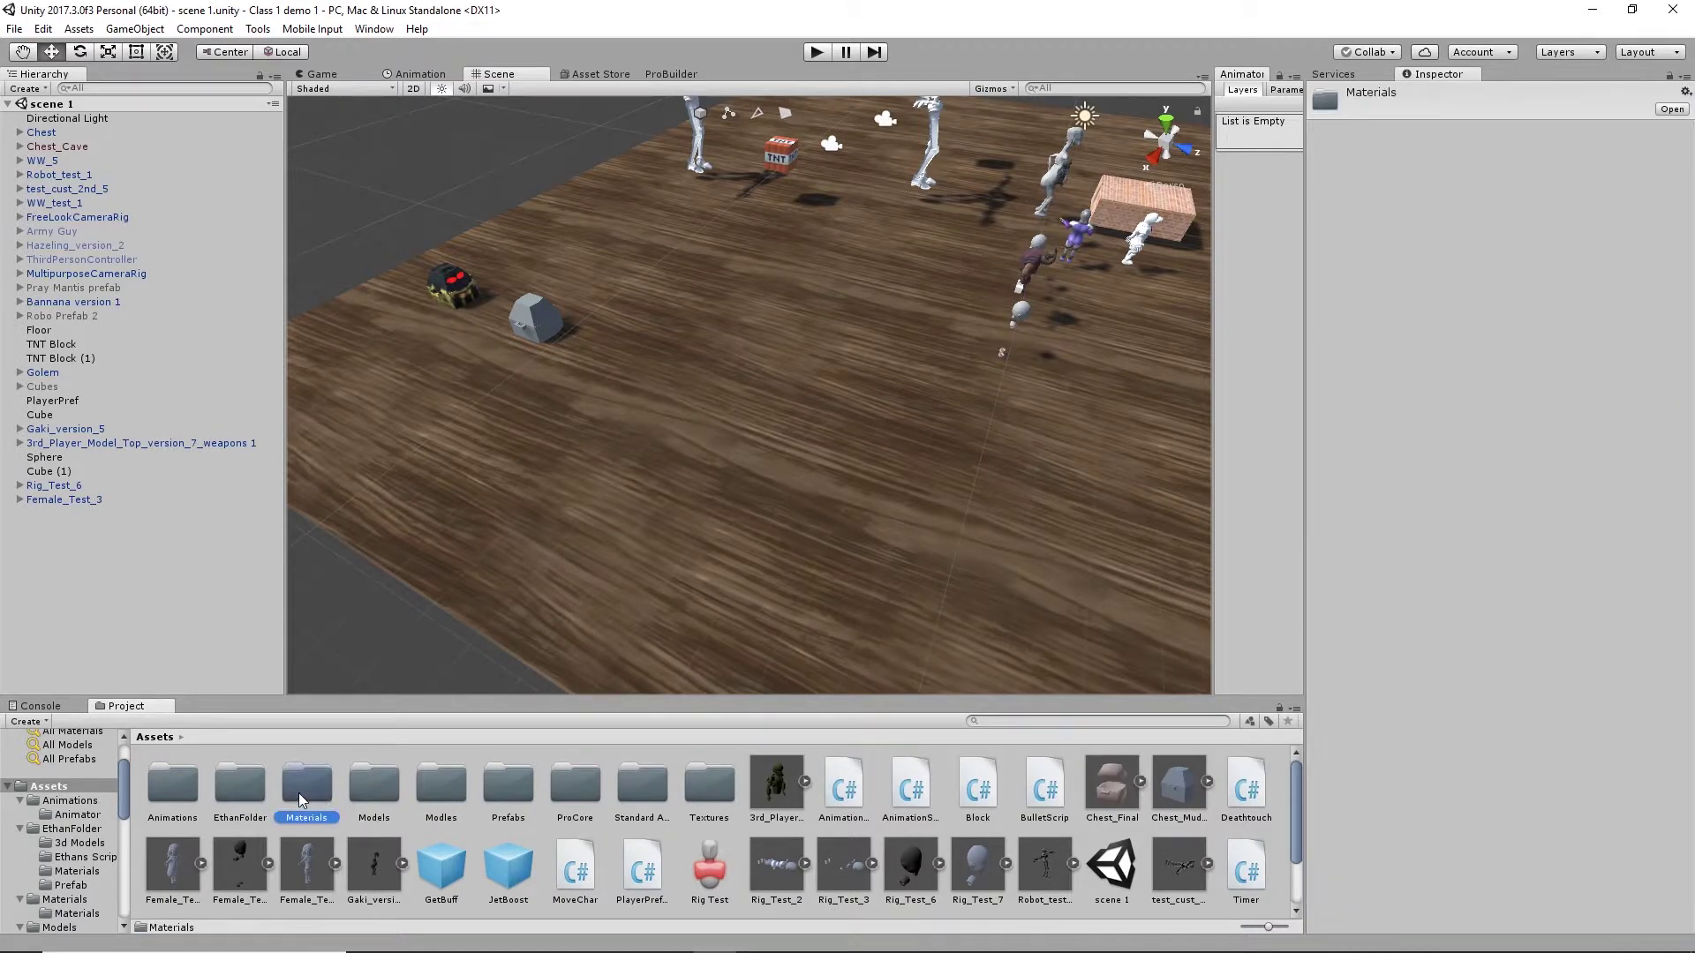
right_click(993, 857)
mouse_move(1089, 492)
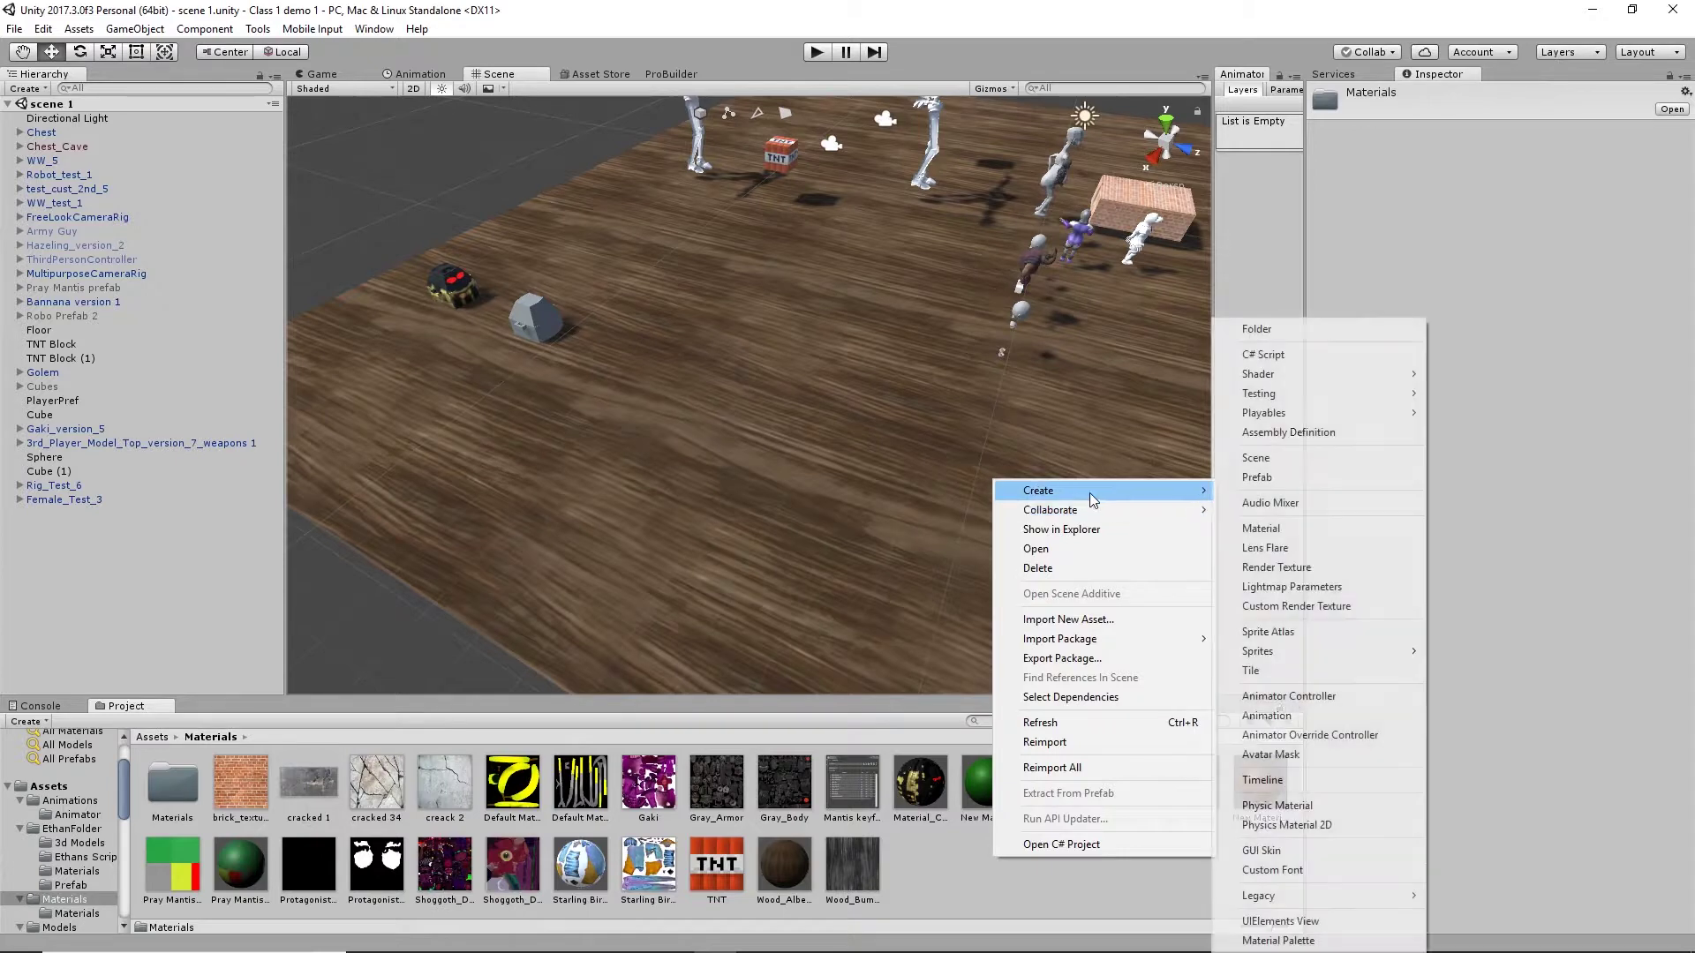
left_click(1280, 527)
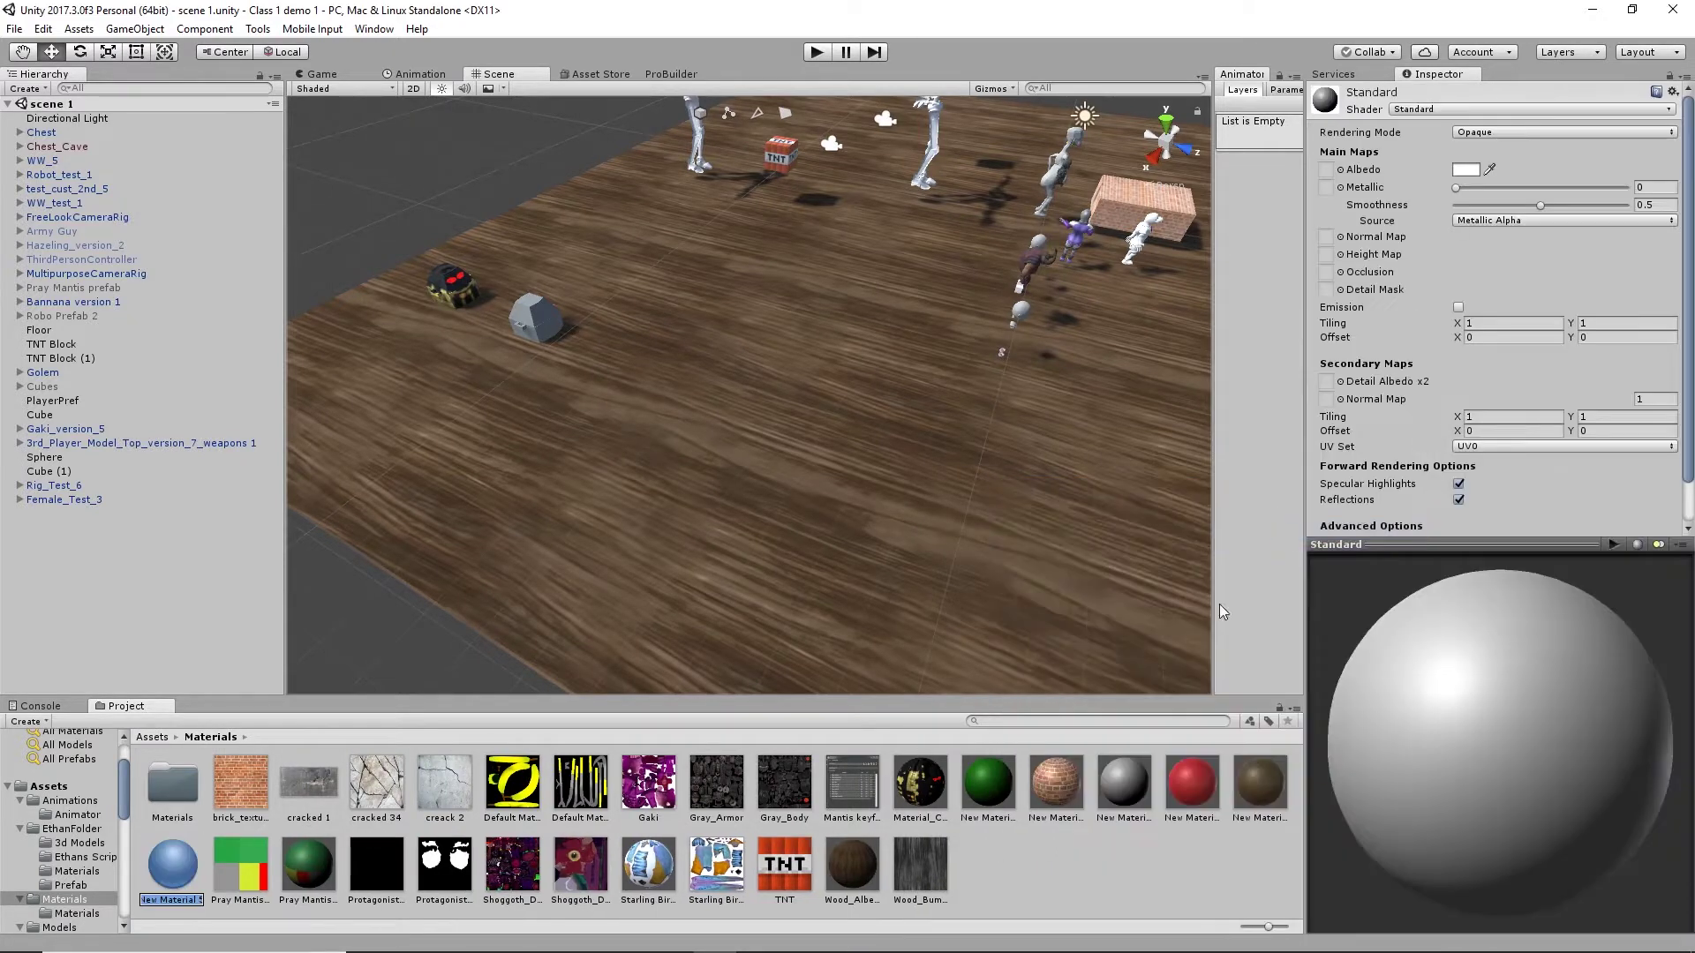
key("BackSpace")
type("Wood_F")
type("loor")
type("_Materia")
key("Return")
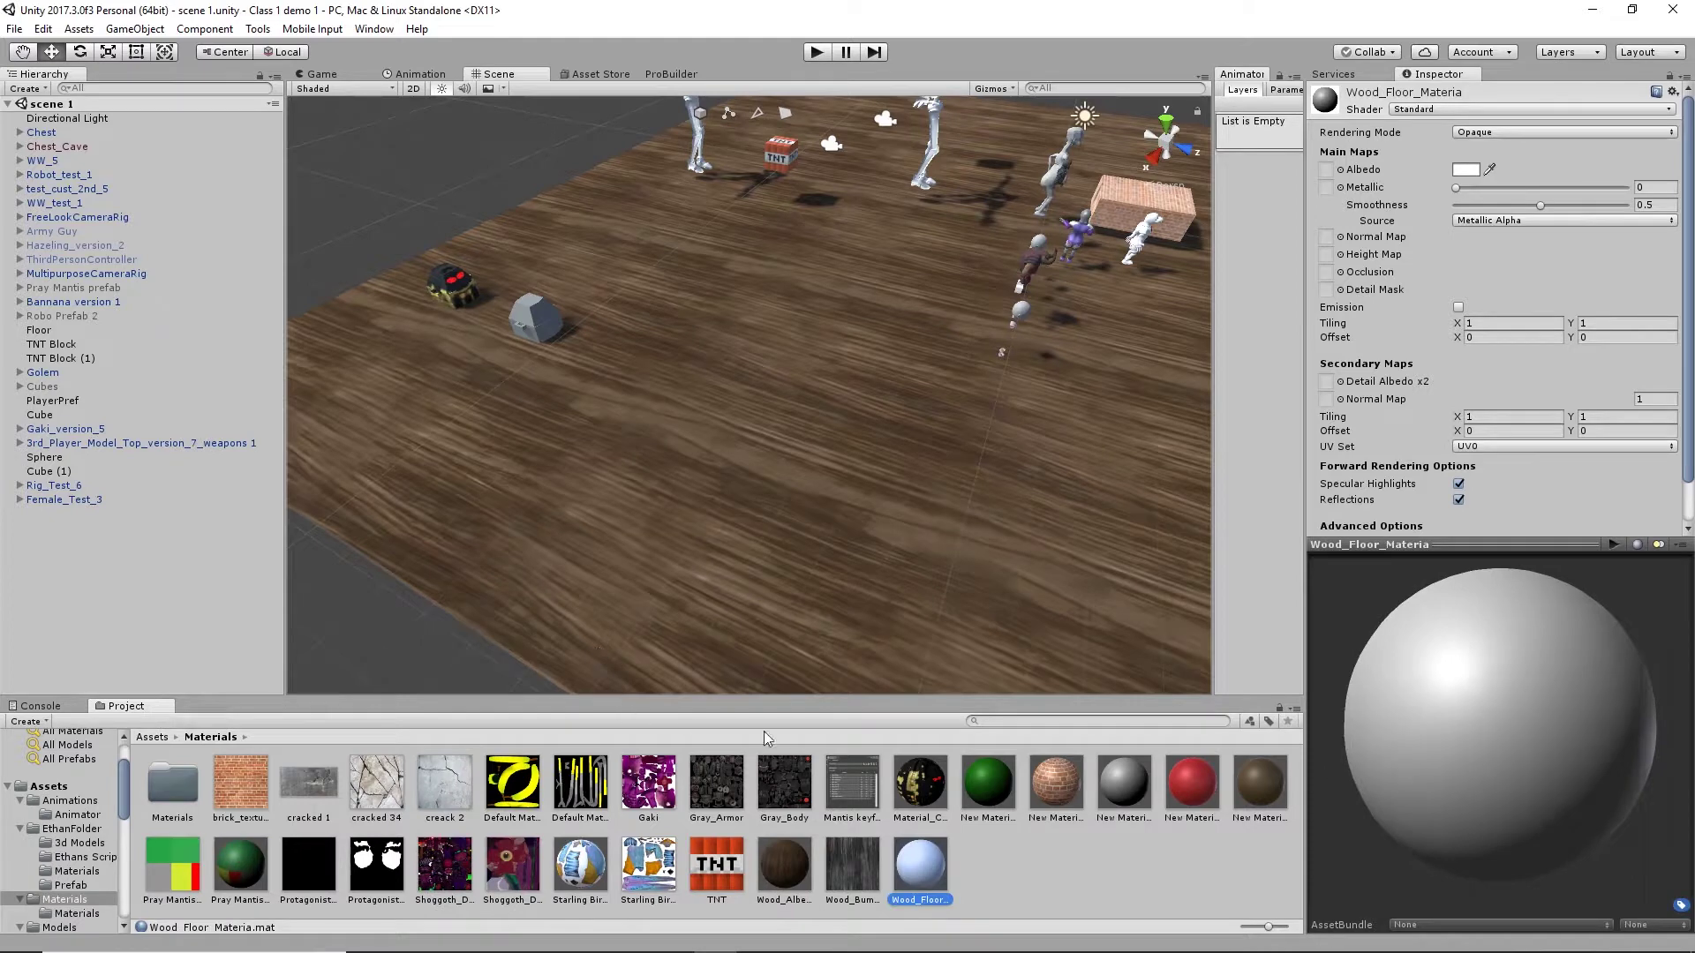
- Import Wood_Albedo and WoodFloor_Height_Texture from the uvw Unwraping folder on disk into the project's Textures folder
left_click(151, 737)
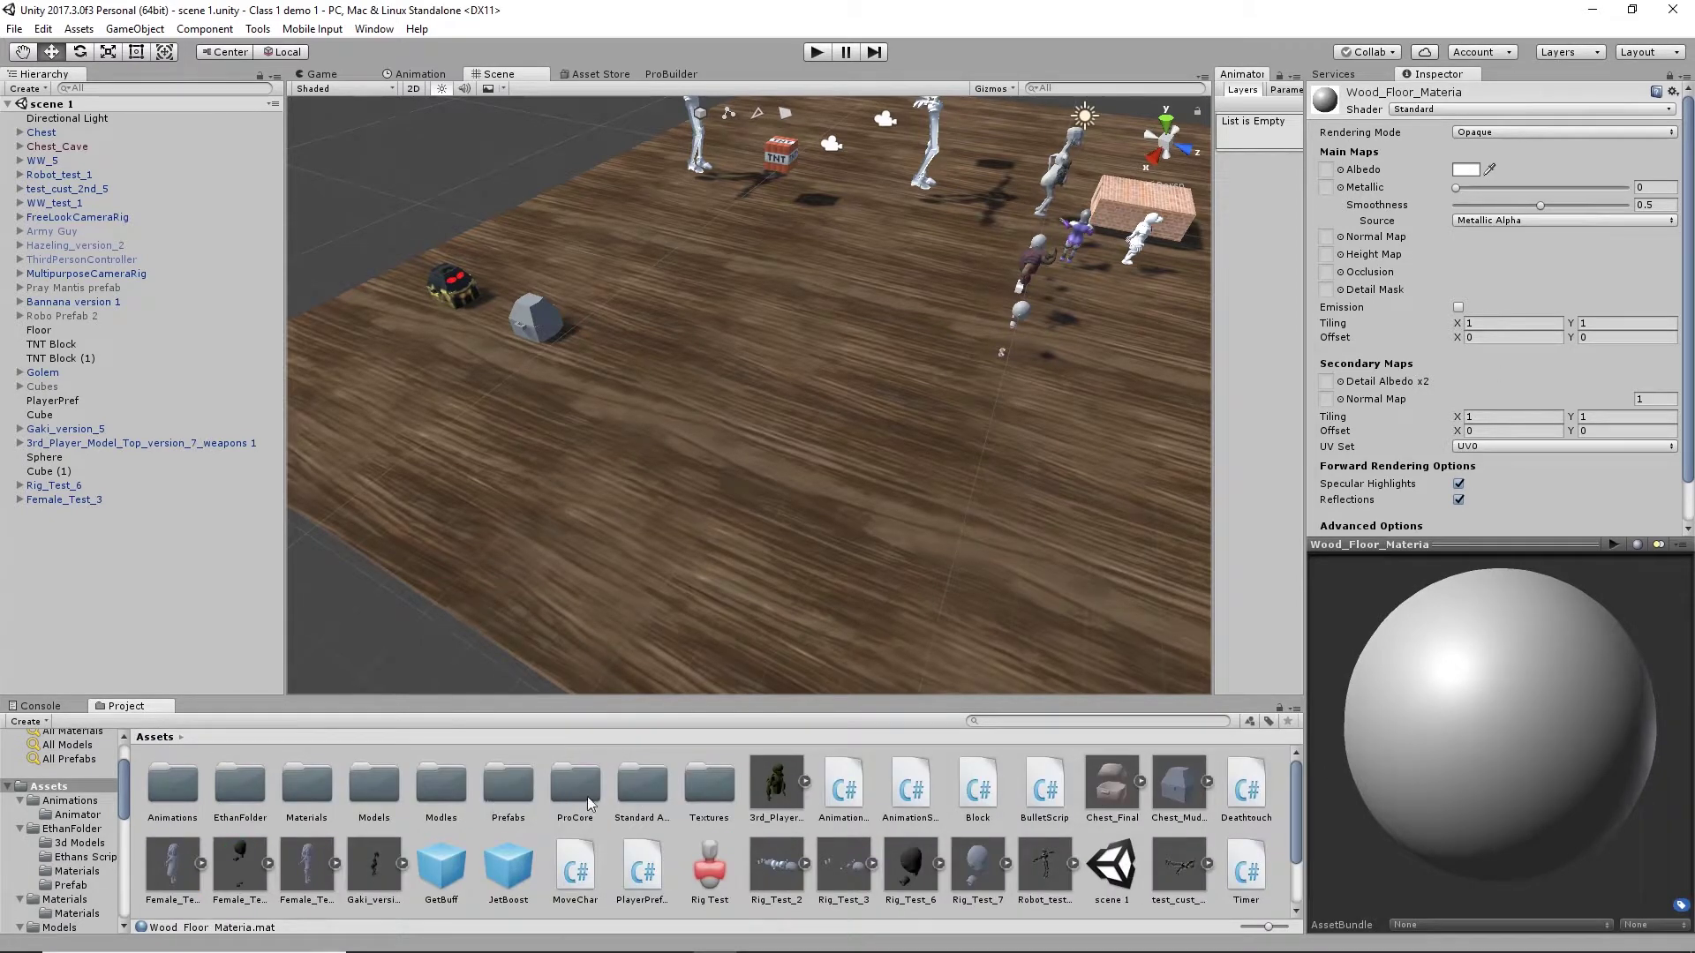
left_click(711, 789)
double_click(710, 789)
left_click(412, 935)
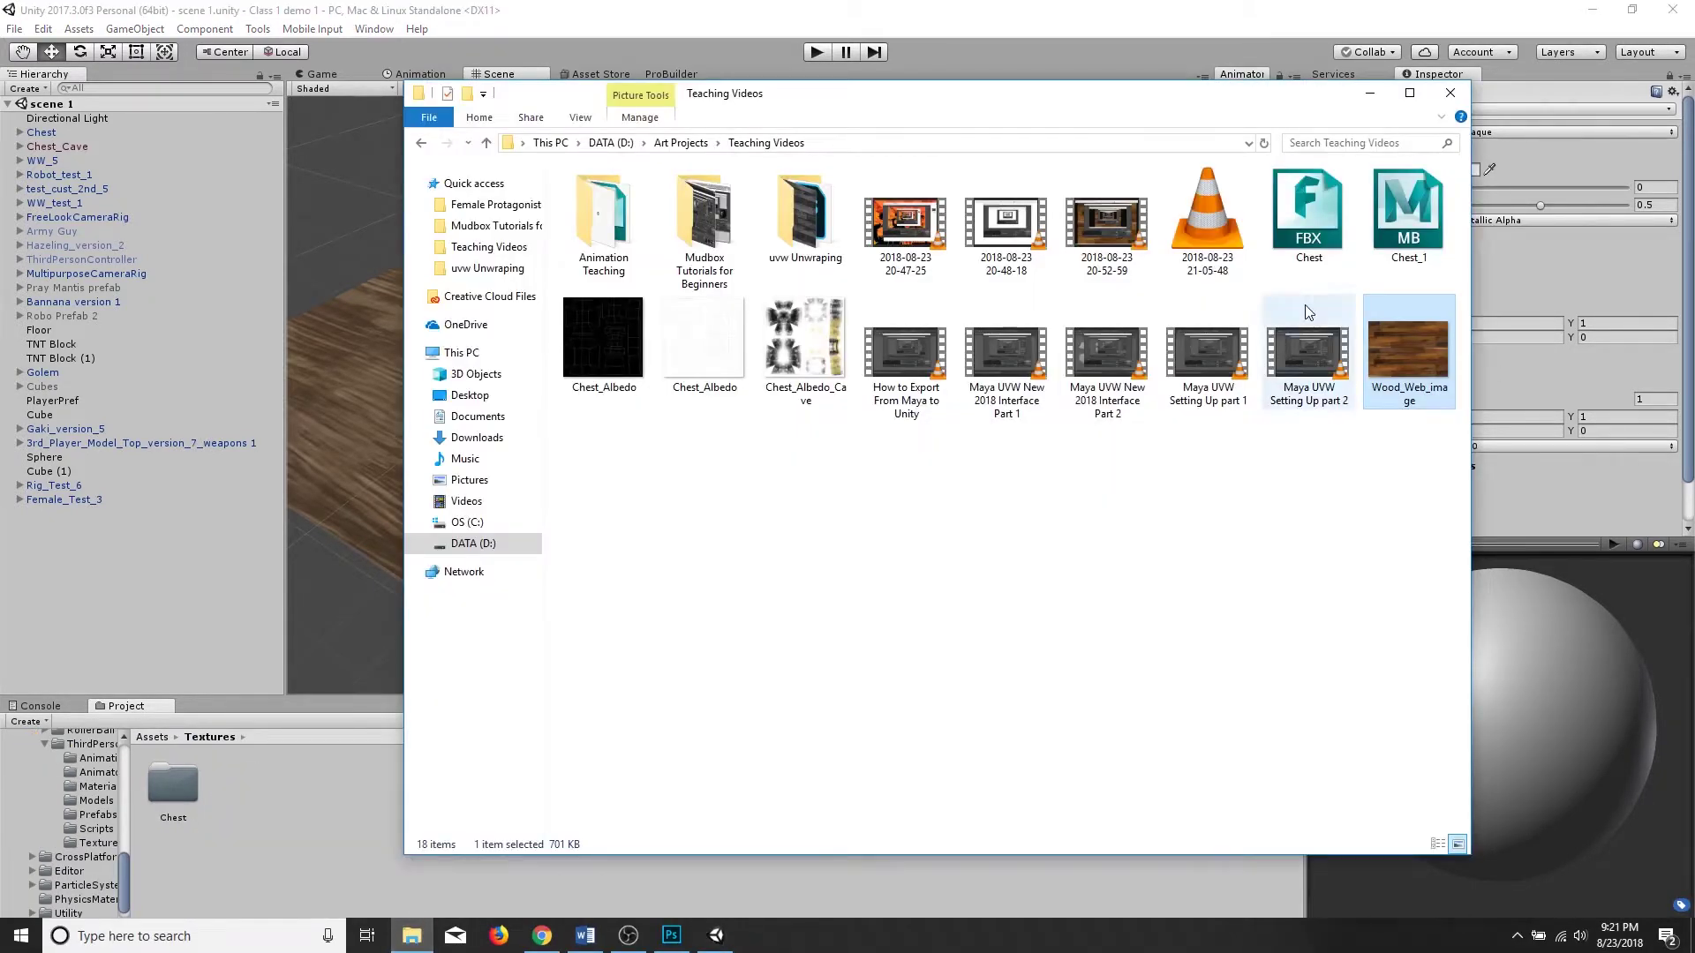
left_click_drag(1145, 111, 1252, 82)
double_click(912, 187)
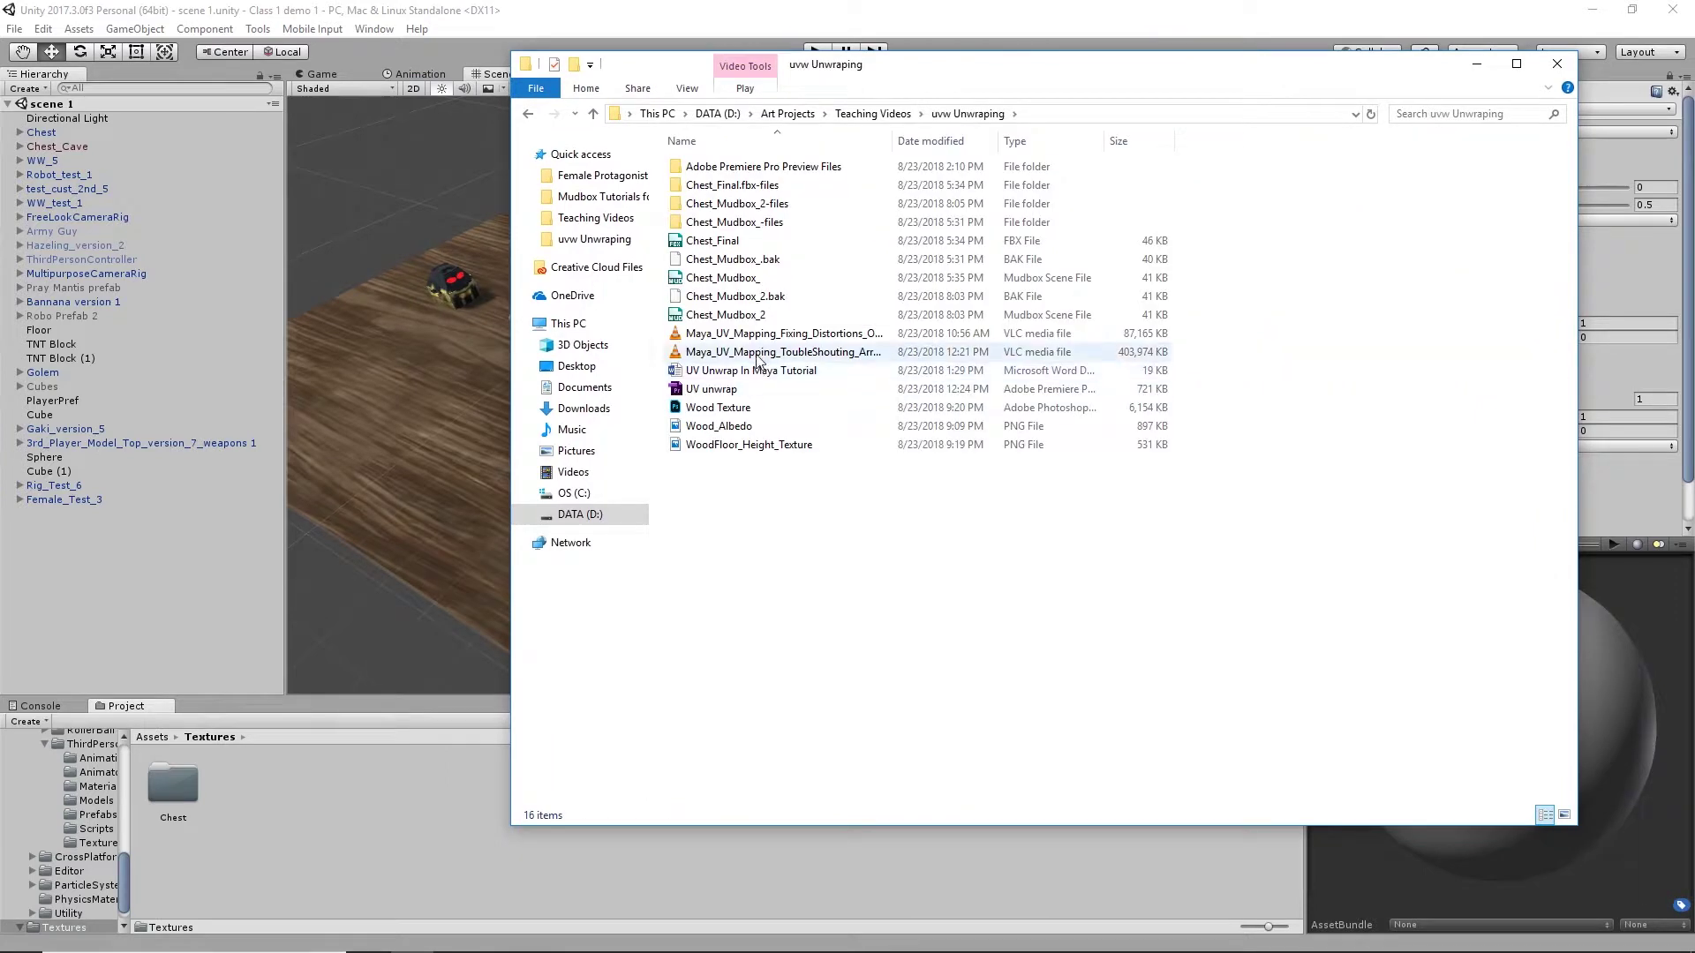
left_click(746, 445)
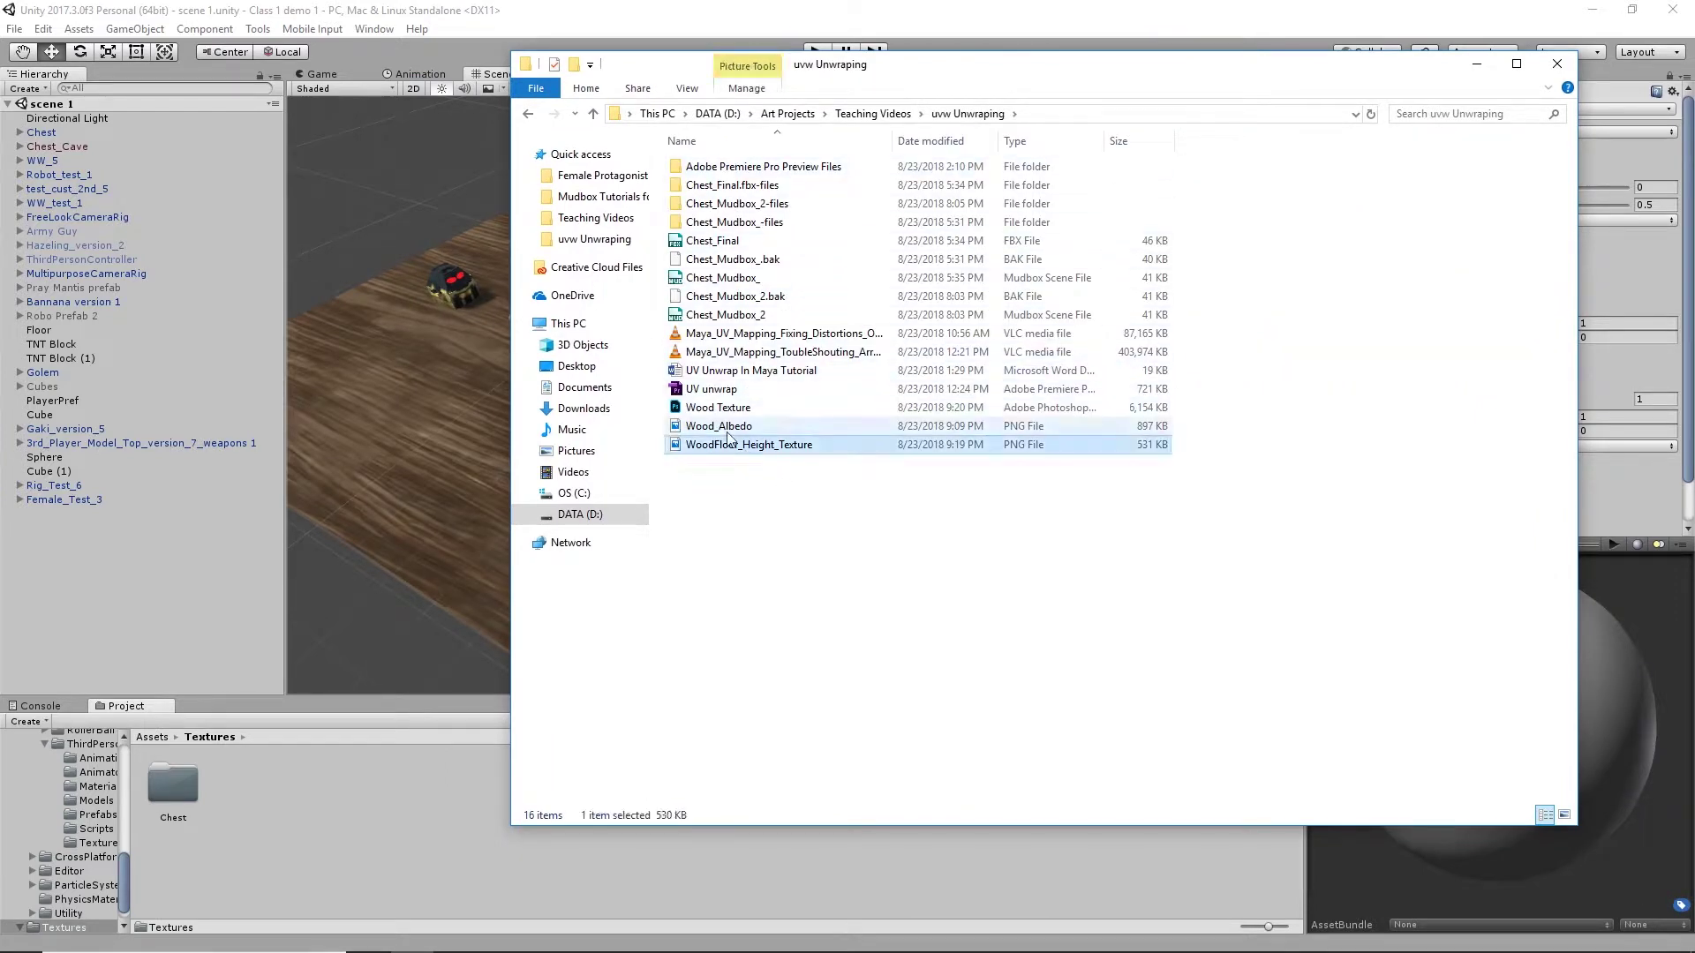
left_click(716, 434, "ctrl")
left_click_drag(717, 434, 364, 849)
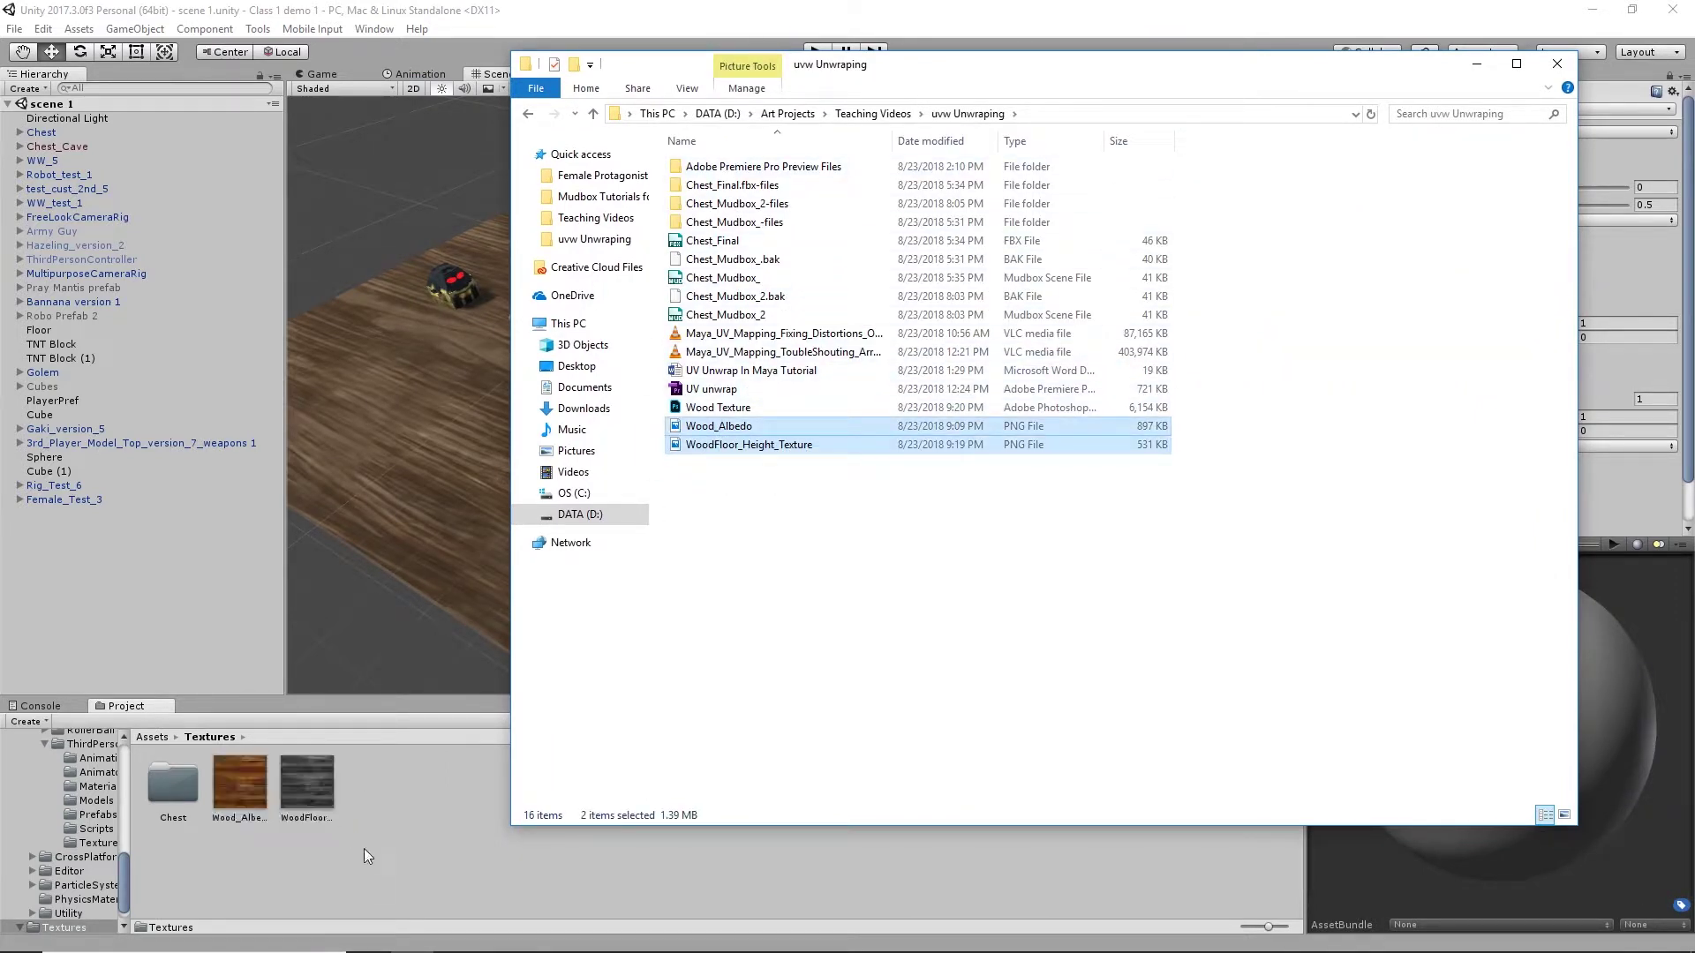
- Select the imported WoodFloor_Height_Texture and unlock the Inspector to show its import settings
left_click(322, 803)
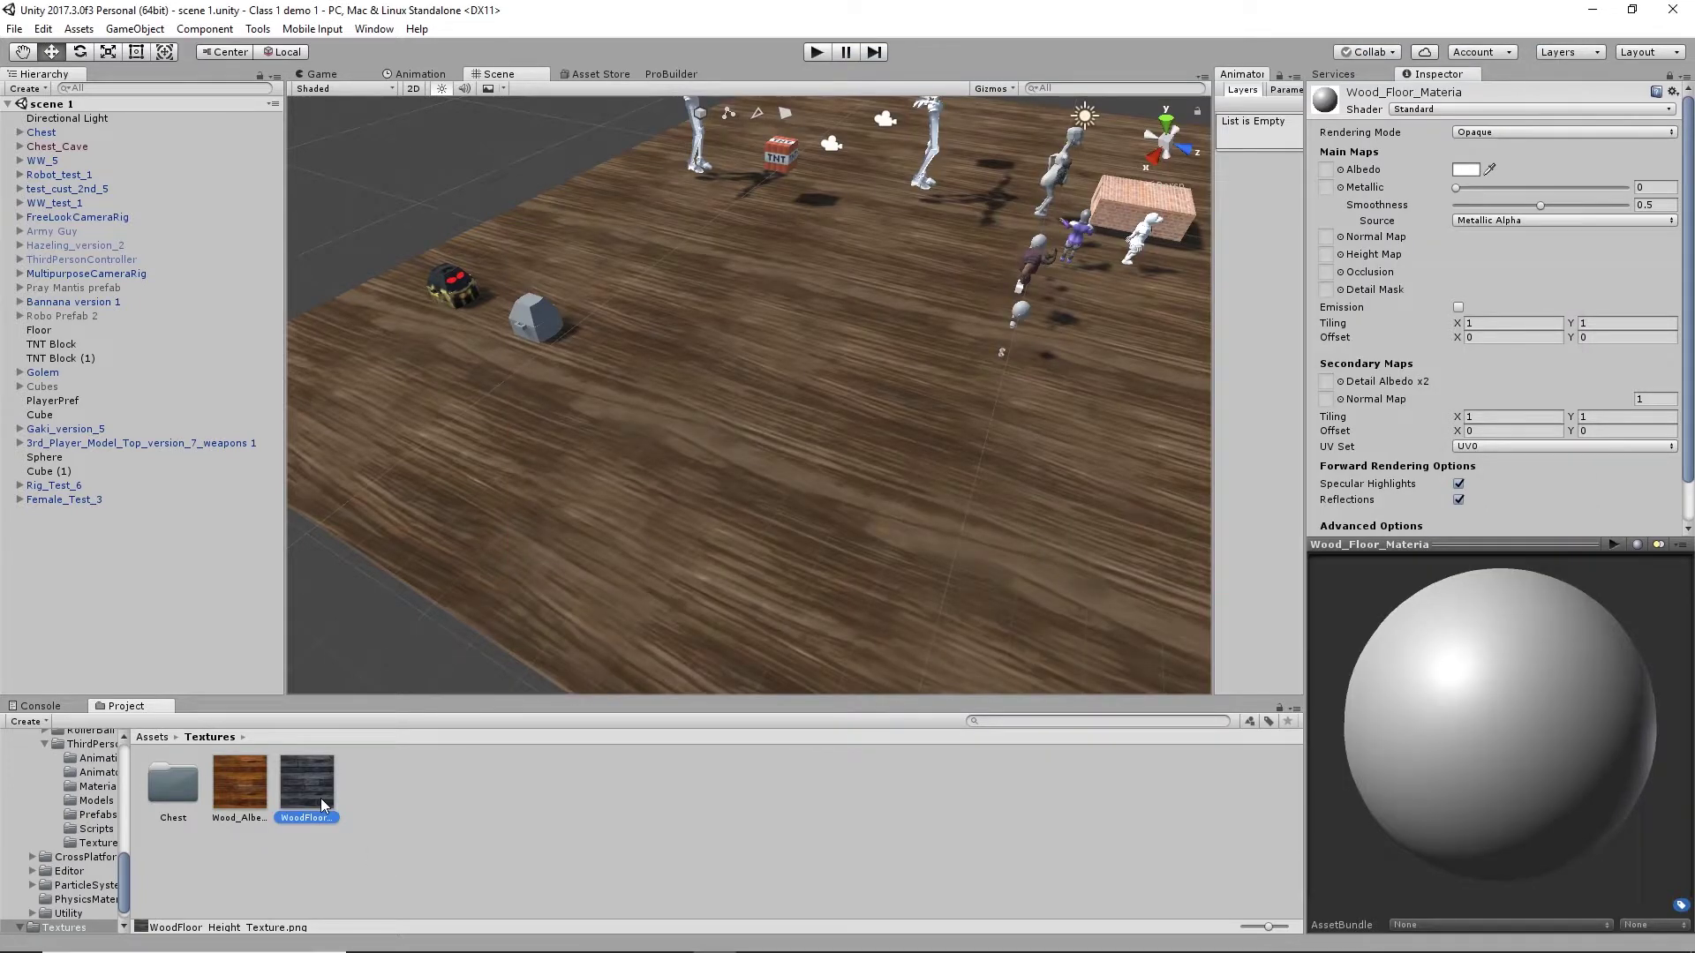
double_click(314, 786)
left_click(1543, 53)
left_click(1670, 77)
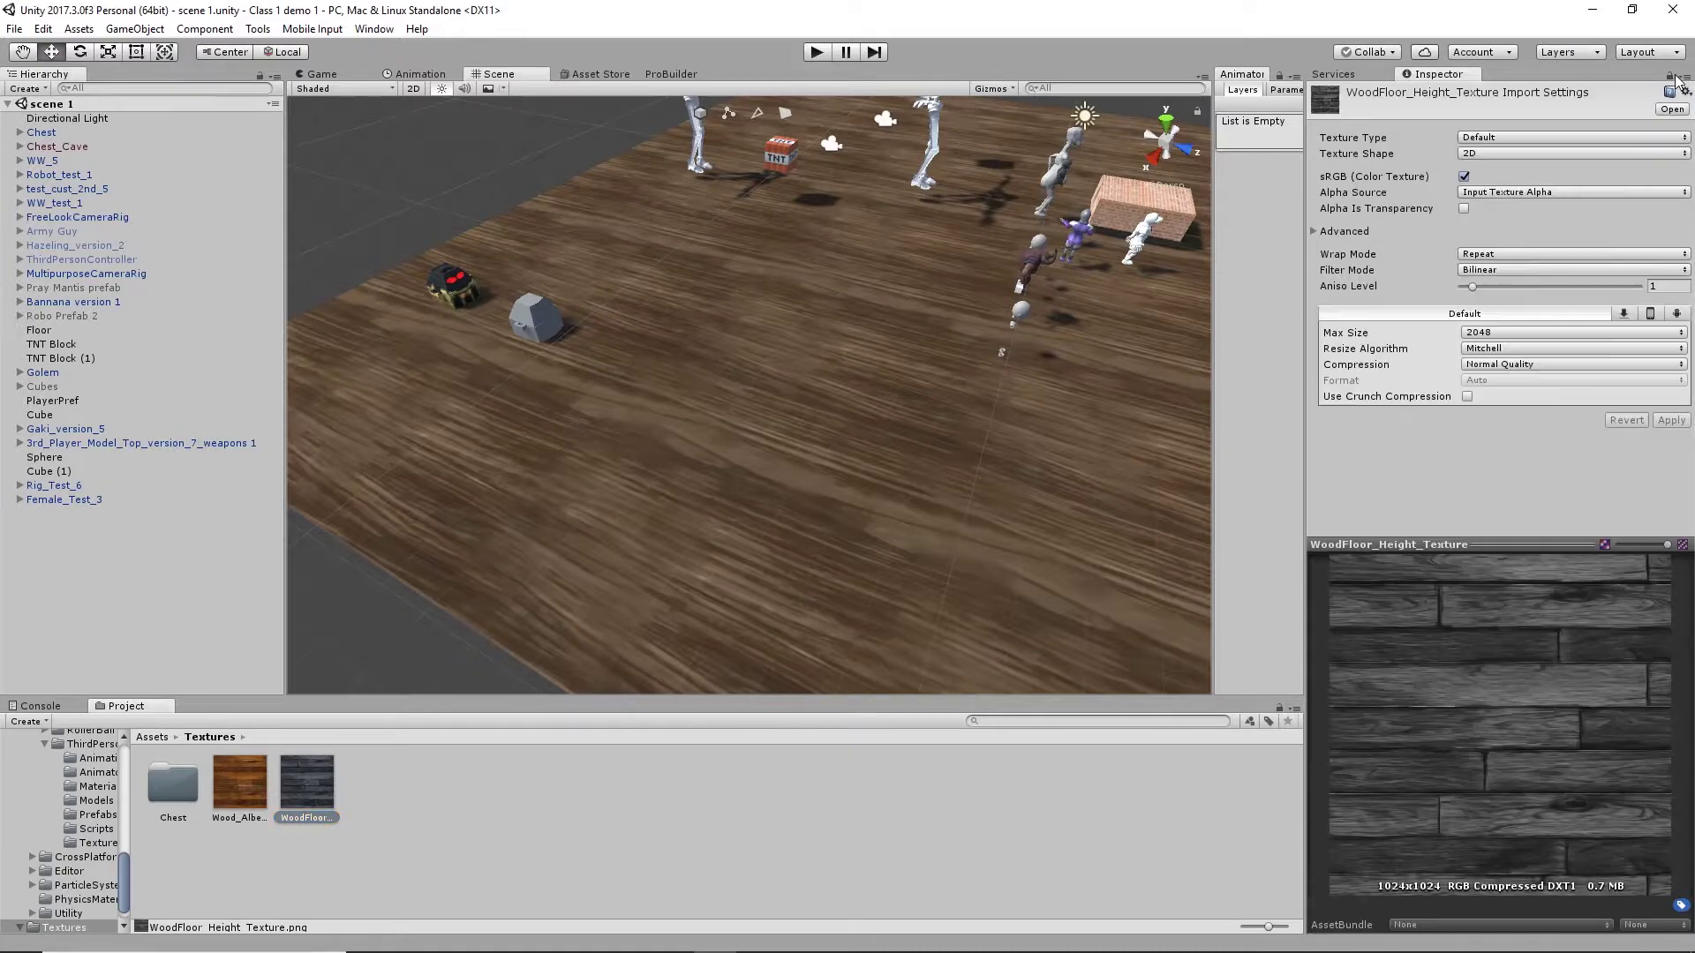
- Duplicate WoodFloor_Height_Texture in the Textures folder and rename the copy as WoodFloor_Normal_Texture
left_click(316, 785)
key("ctrl+d")
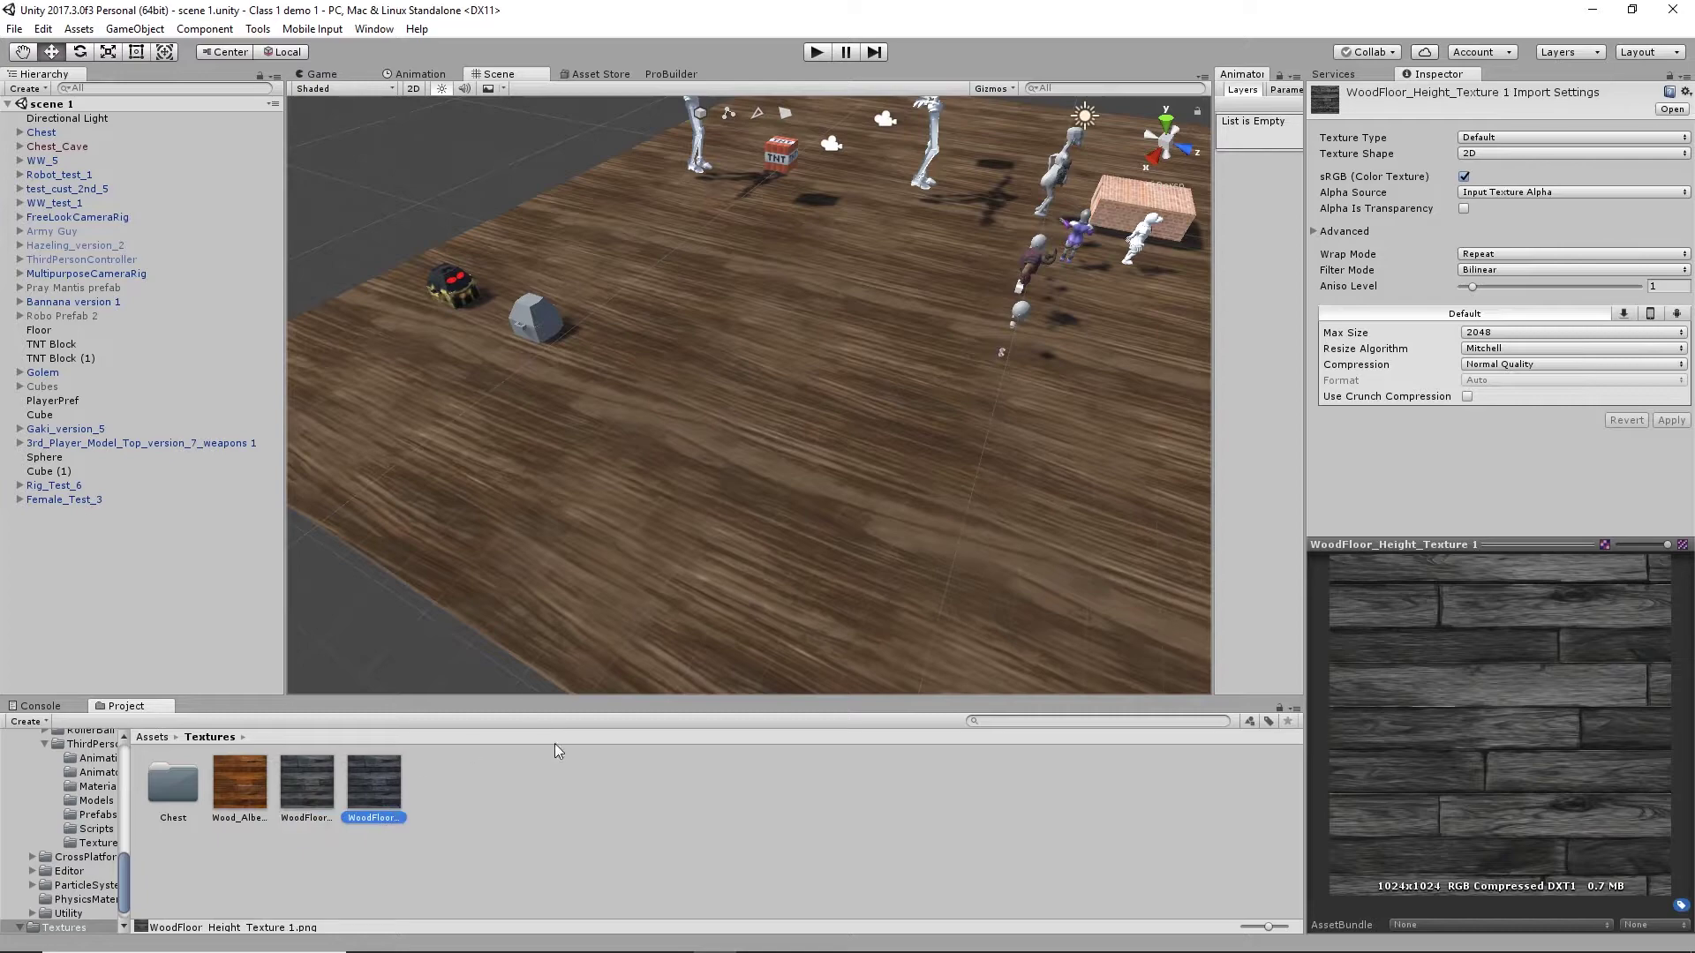
double_click(378, 818)
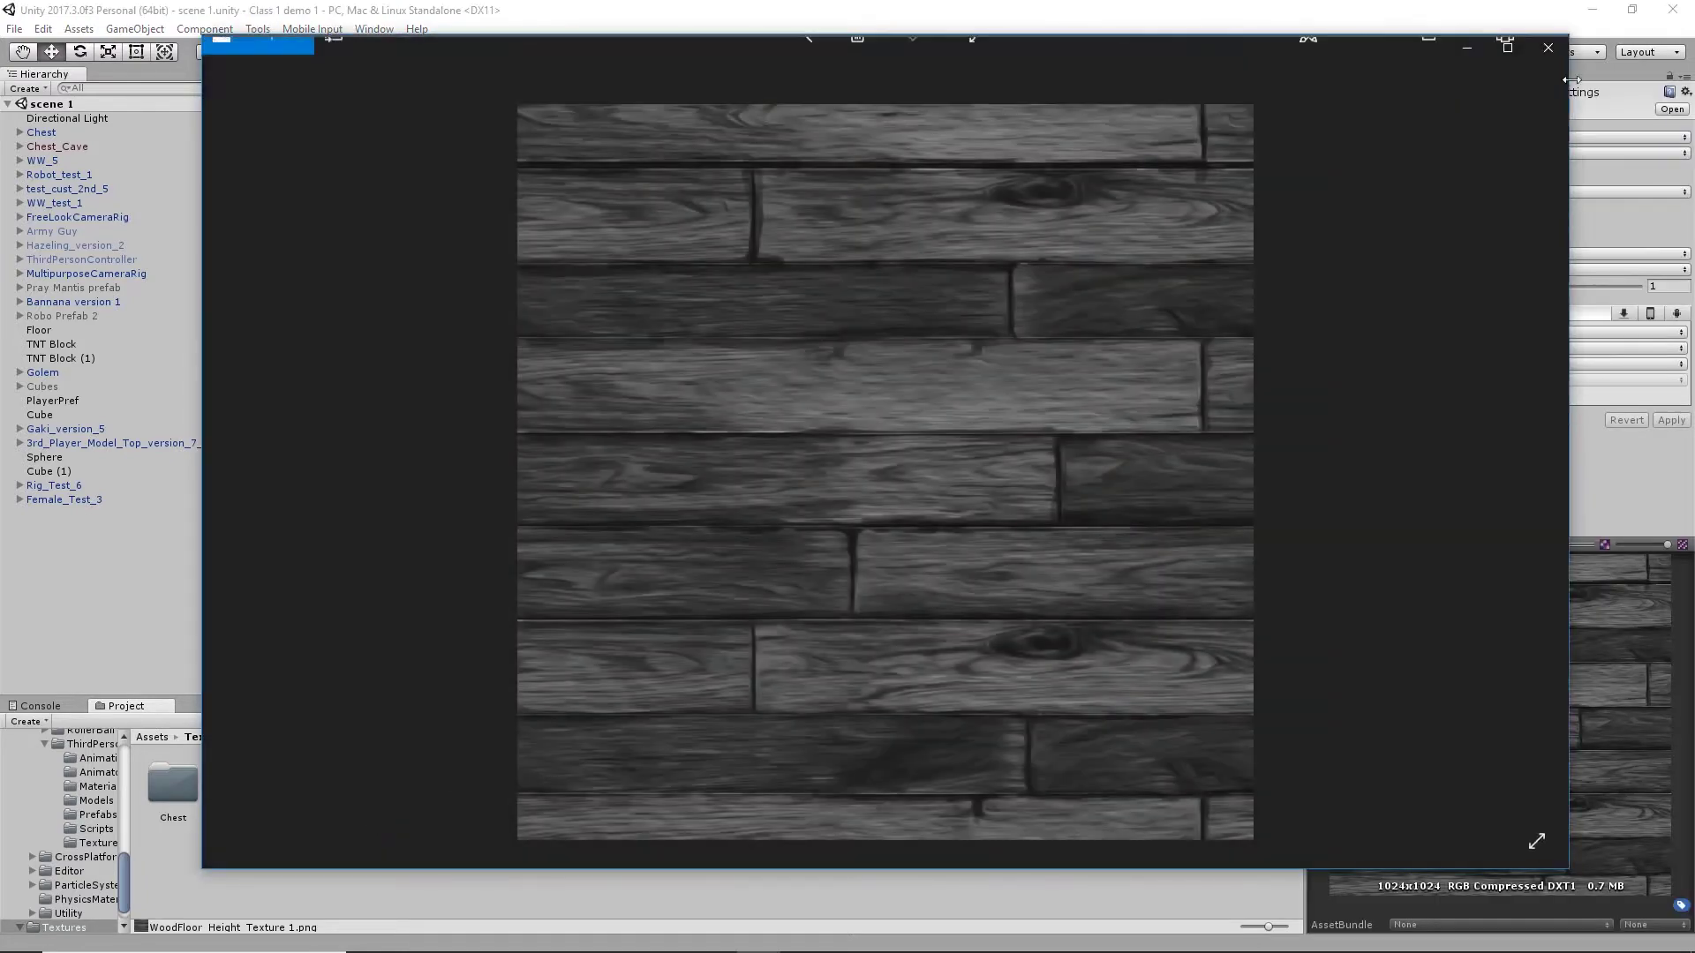
left_click(1557, 50)
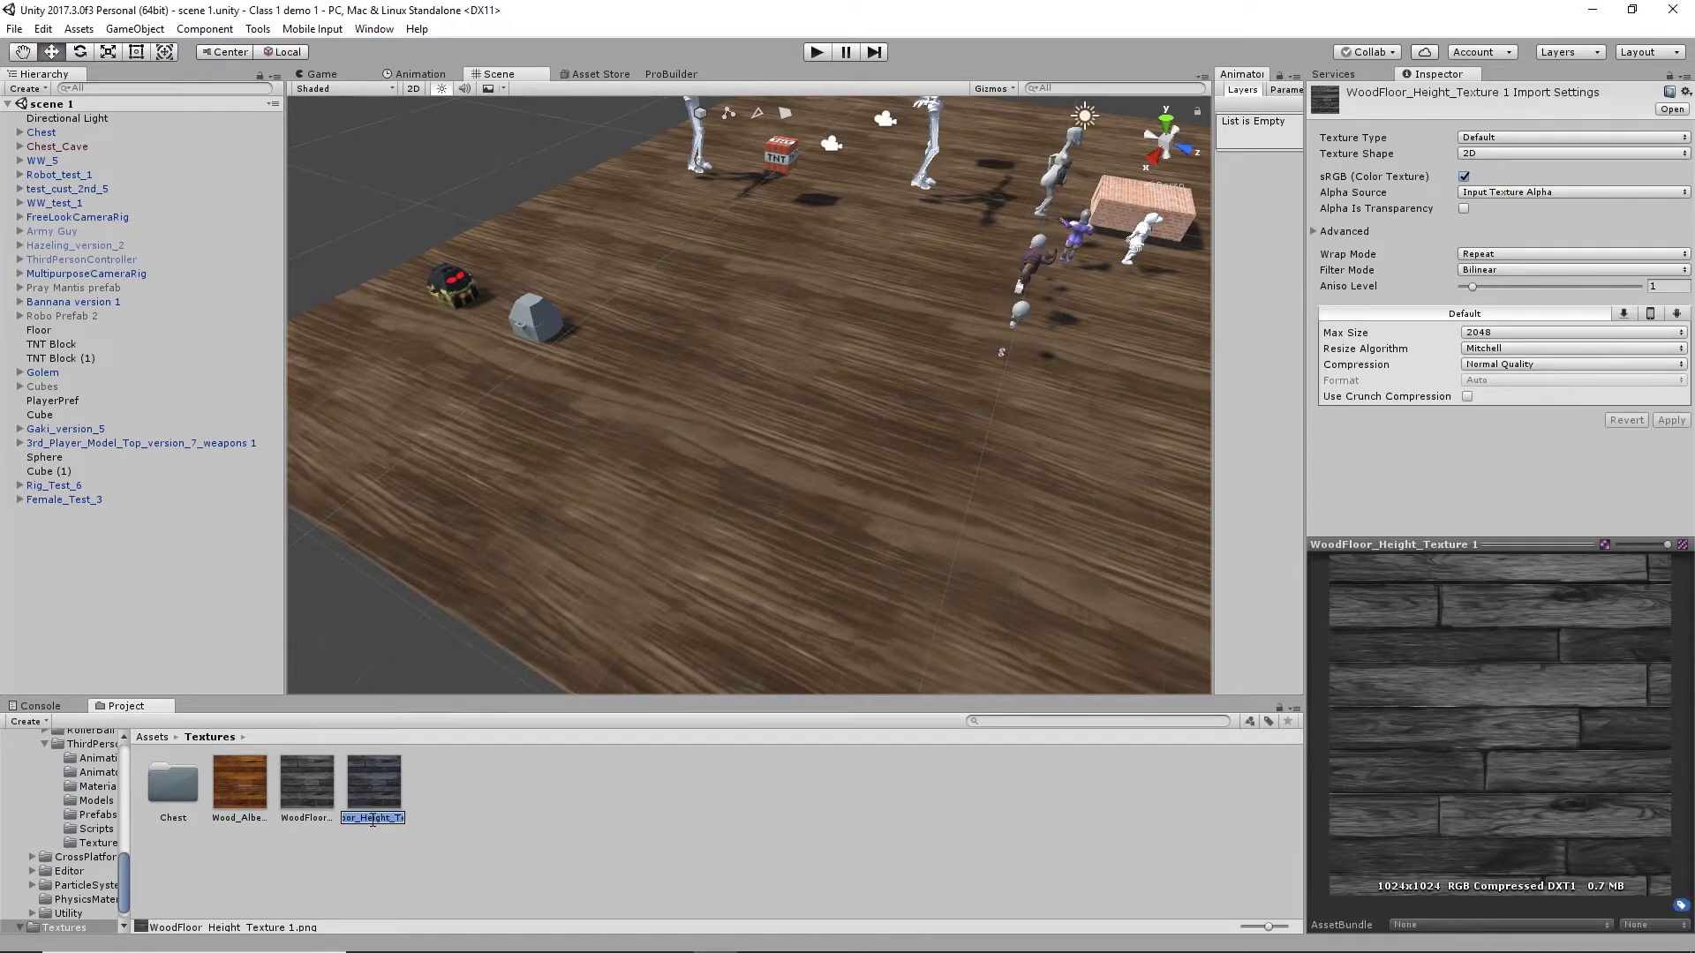
key("End")
key("BackSpace")
key("BackSpace")
key("BackSpace")
key("BackSpace")
key("BackSpace")
key("BackSpace")
type("Normal")
key("Return")
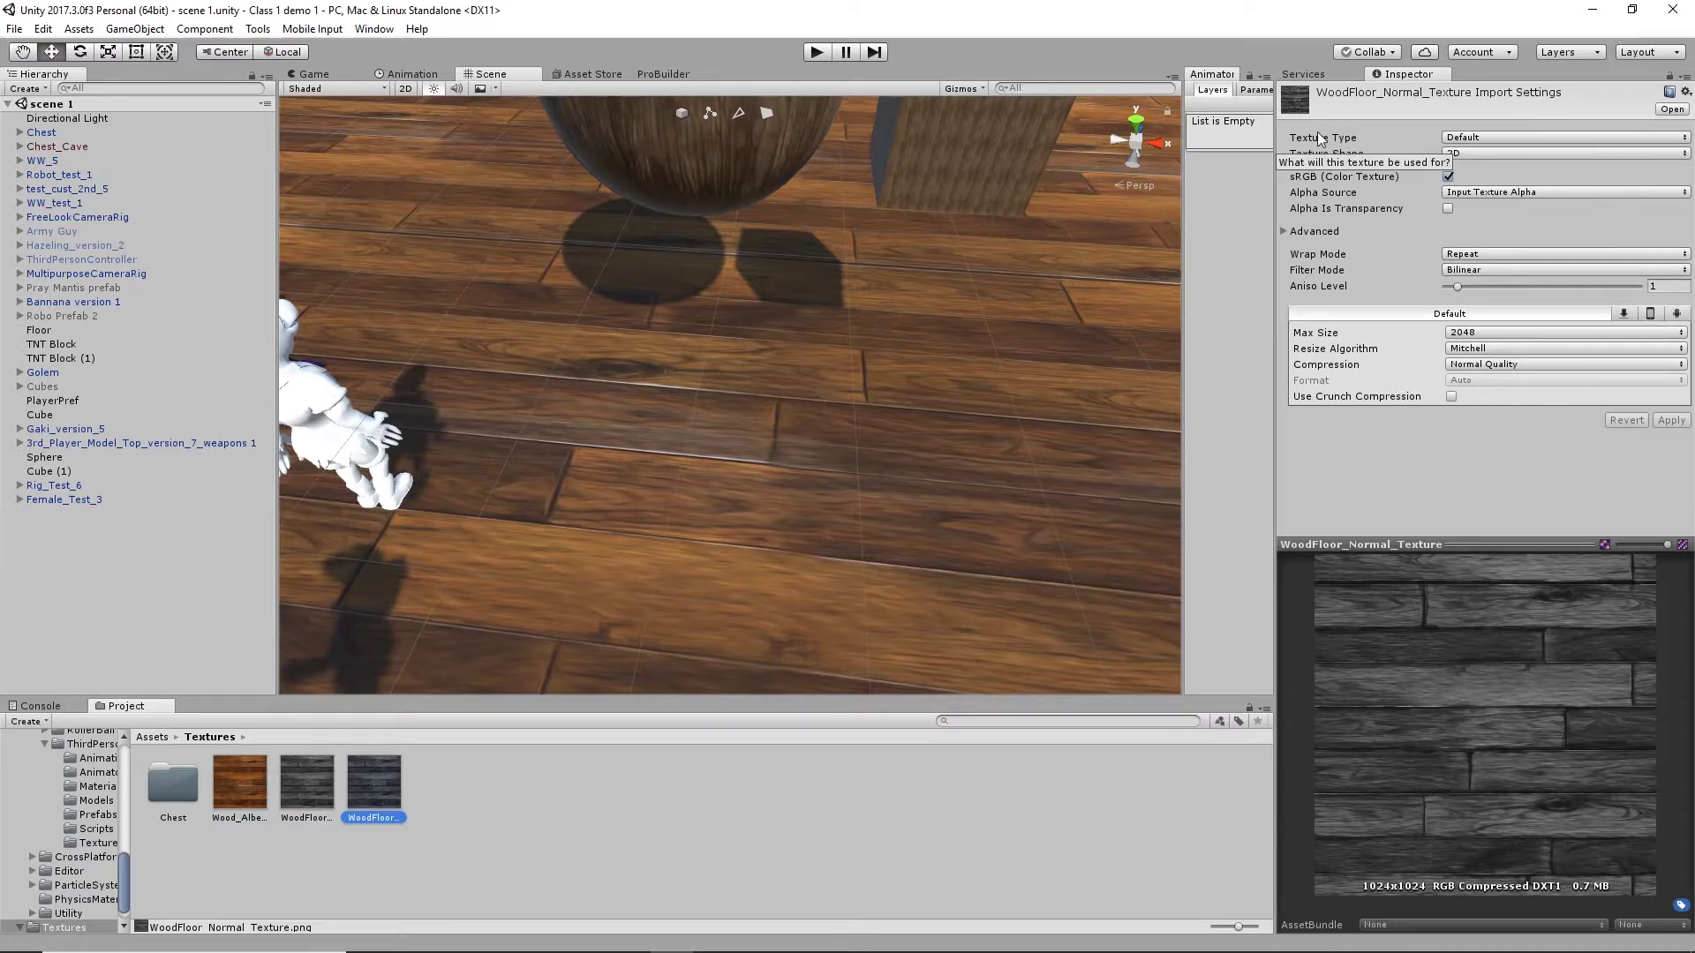
- Set WoodFloor_Normal_Texture to a Normal map created from grayscale with Trilinear filter mode, and apply the import settings
left_click(1472, 141)
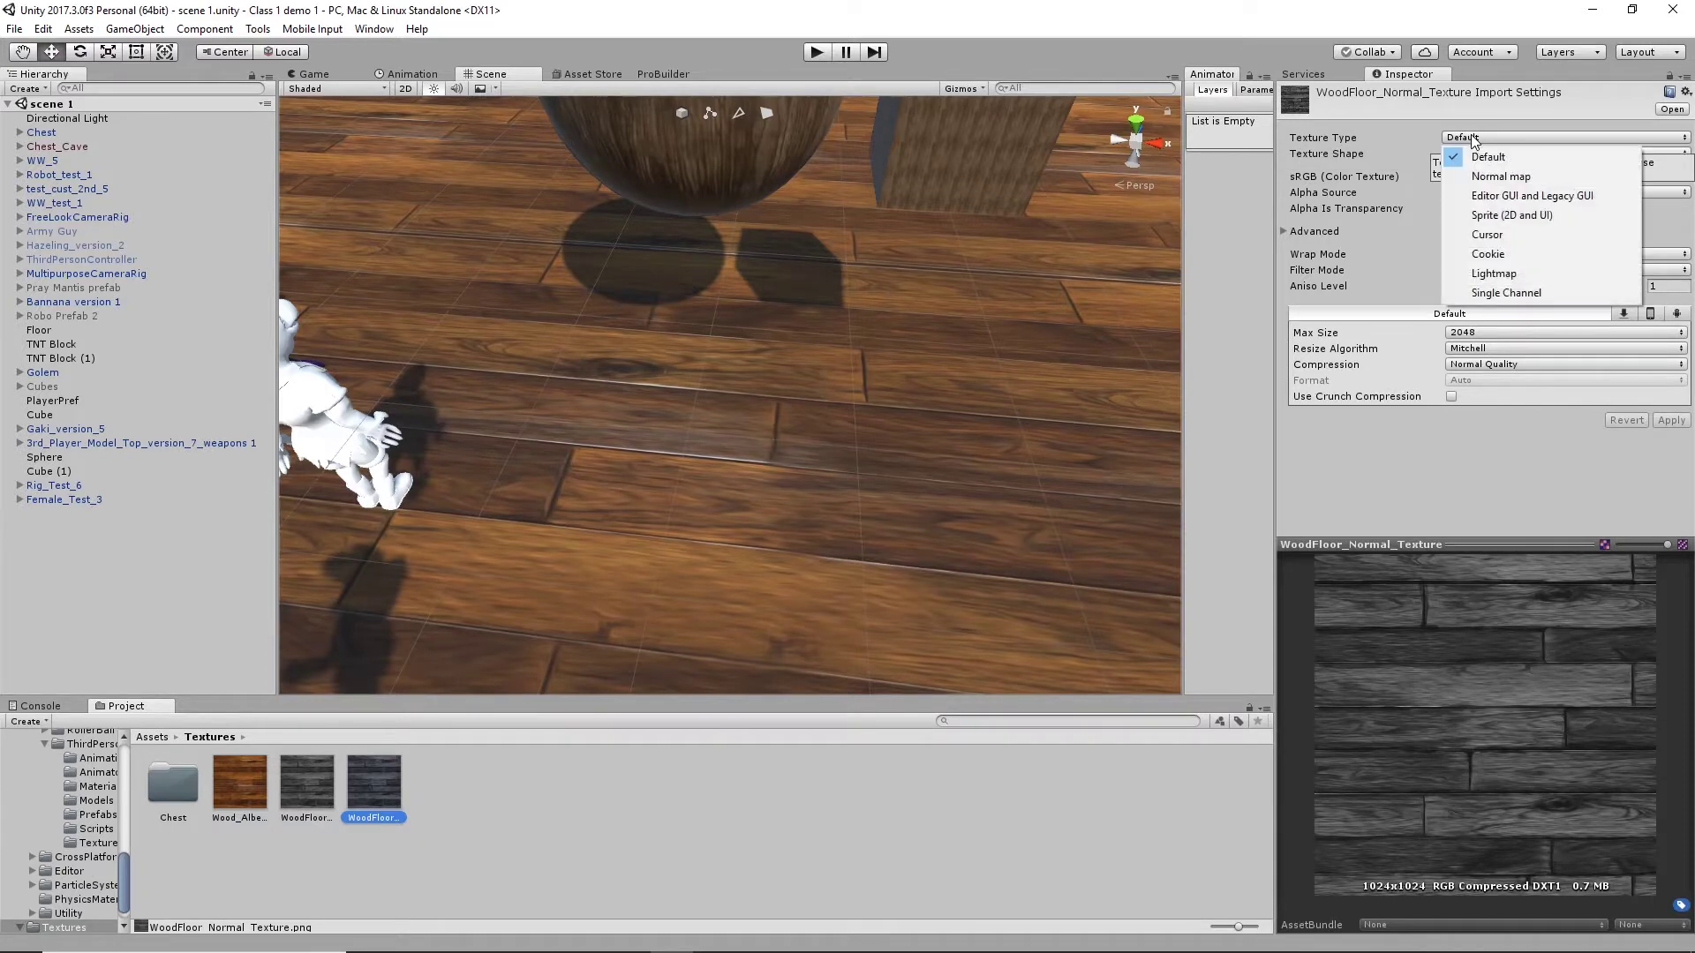
left_click(1494, 177)
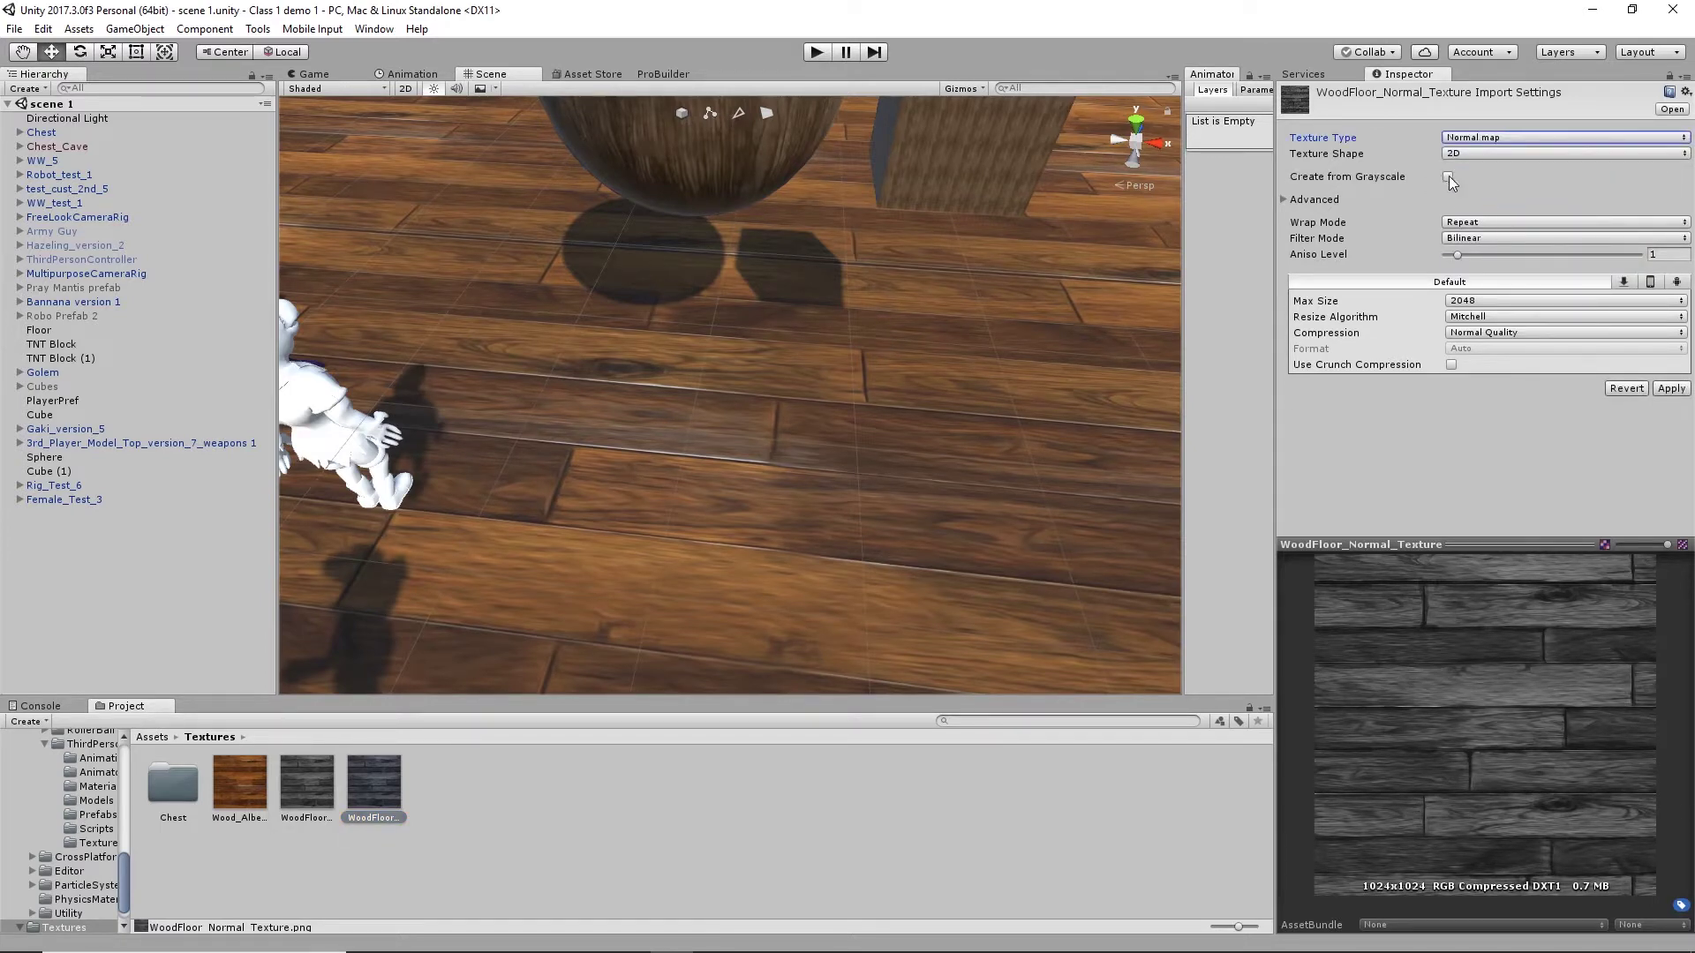
left_click(1449, 176)
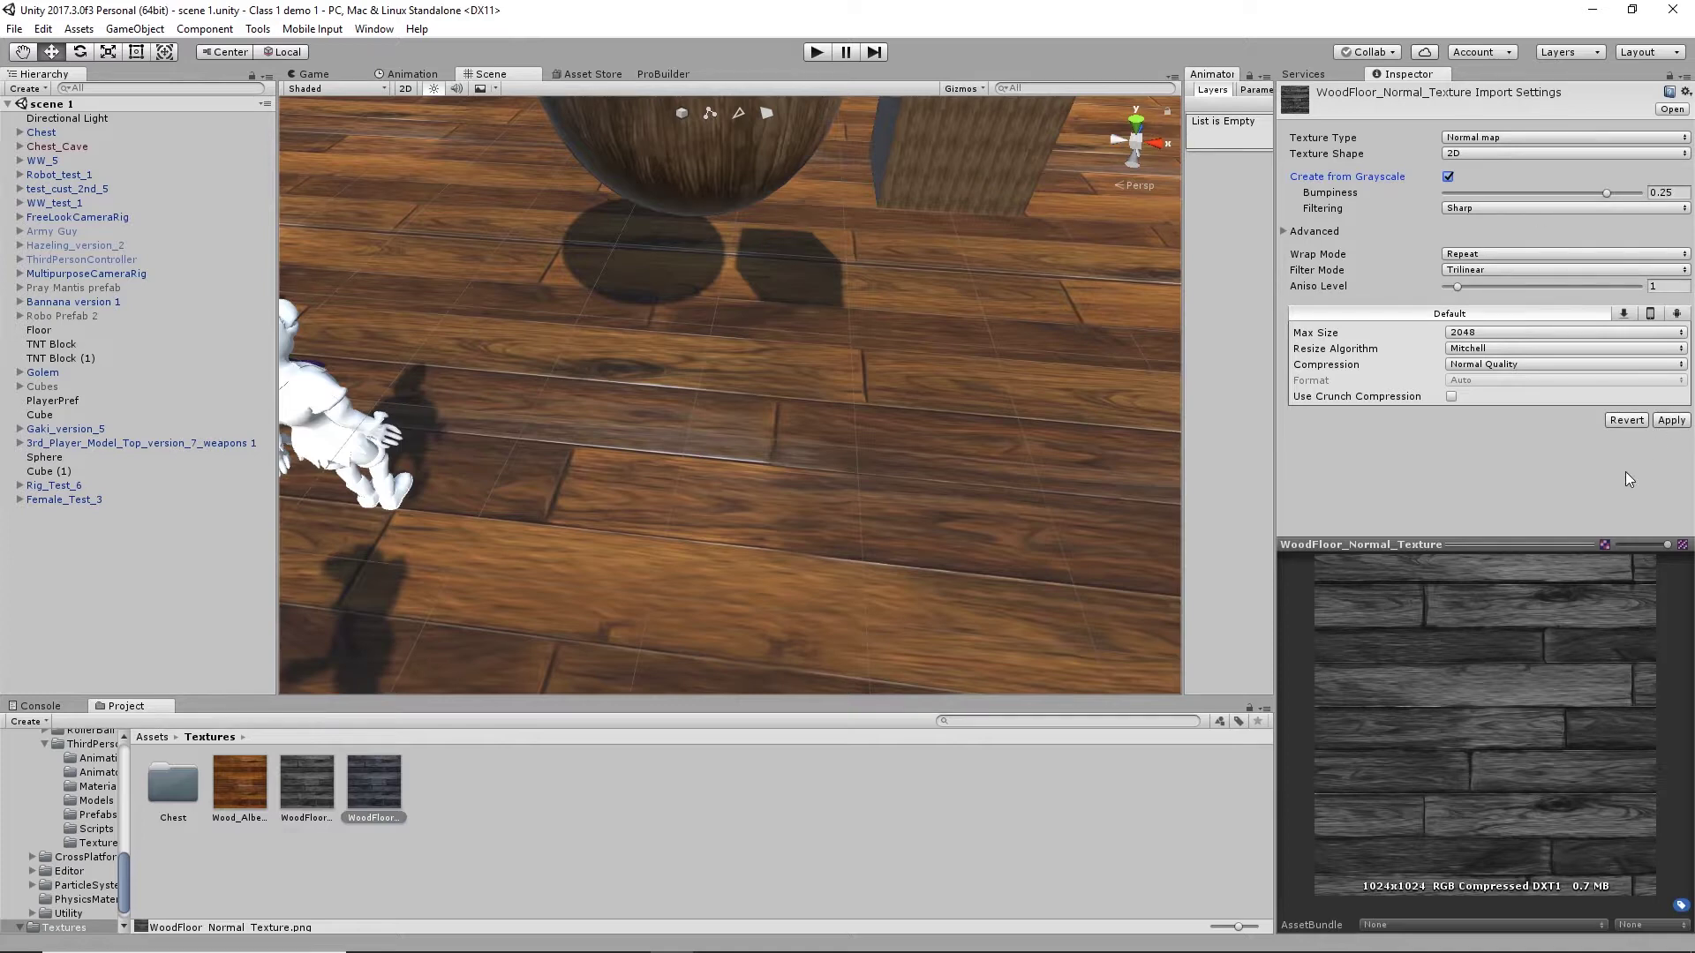
left_click(1671, 420)
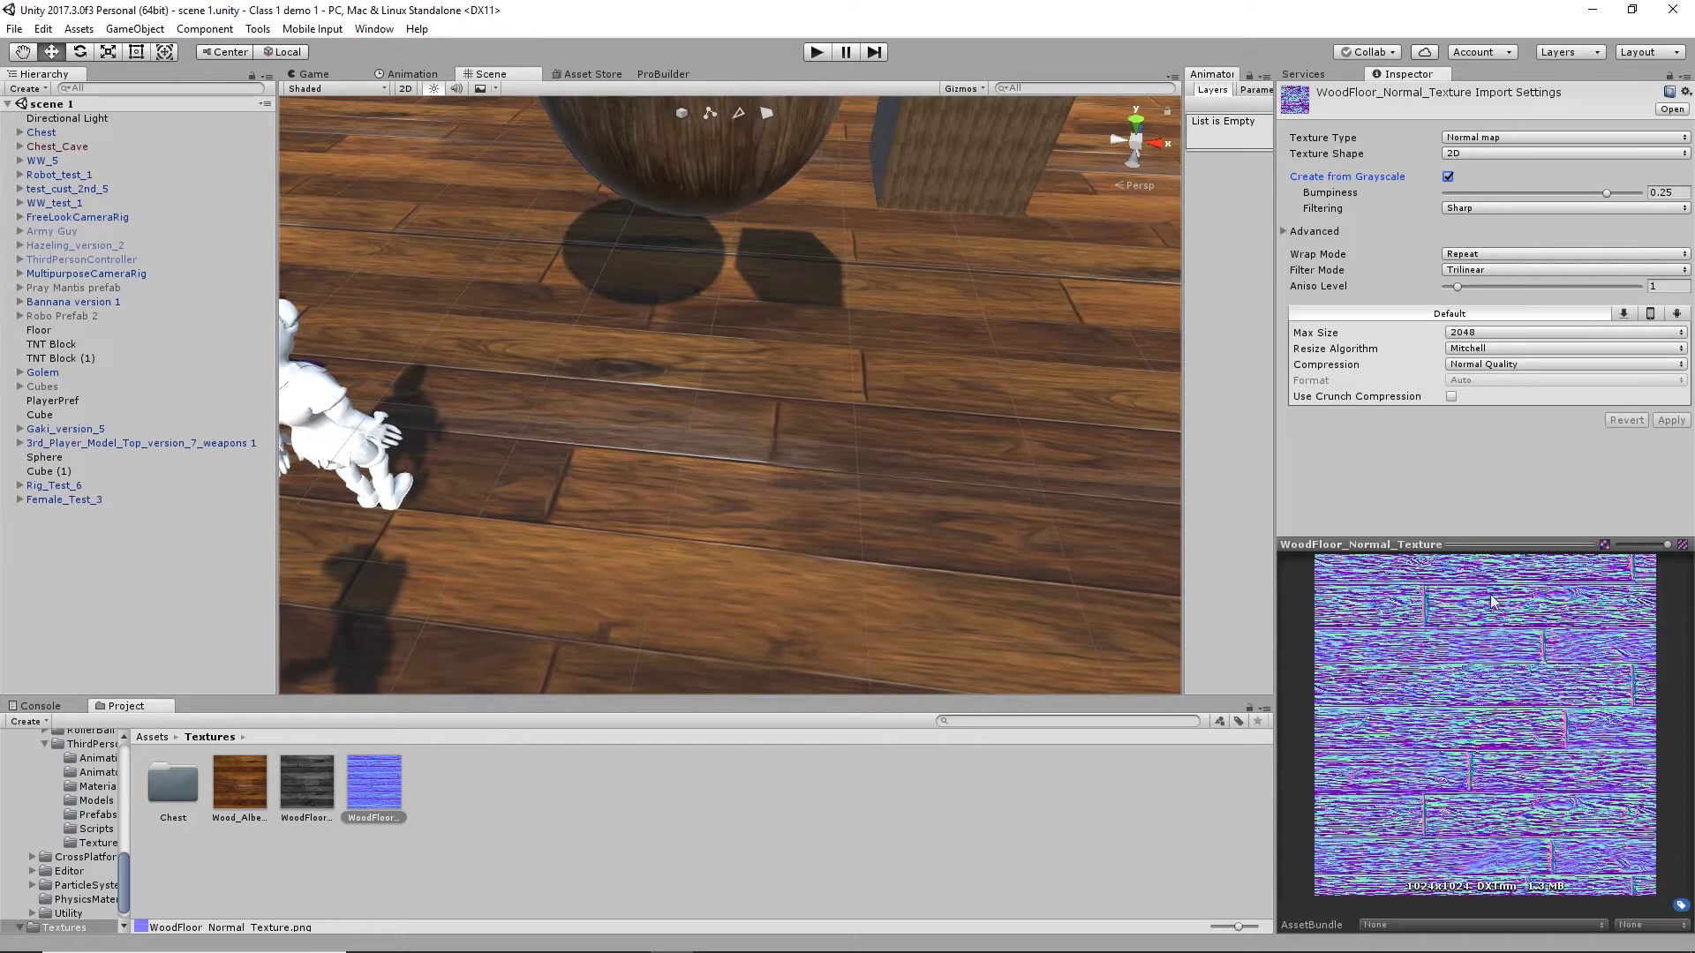
- Change the normal map's grayscale filtering to Smooth and apply it
left_click(1471, 207)
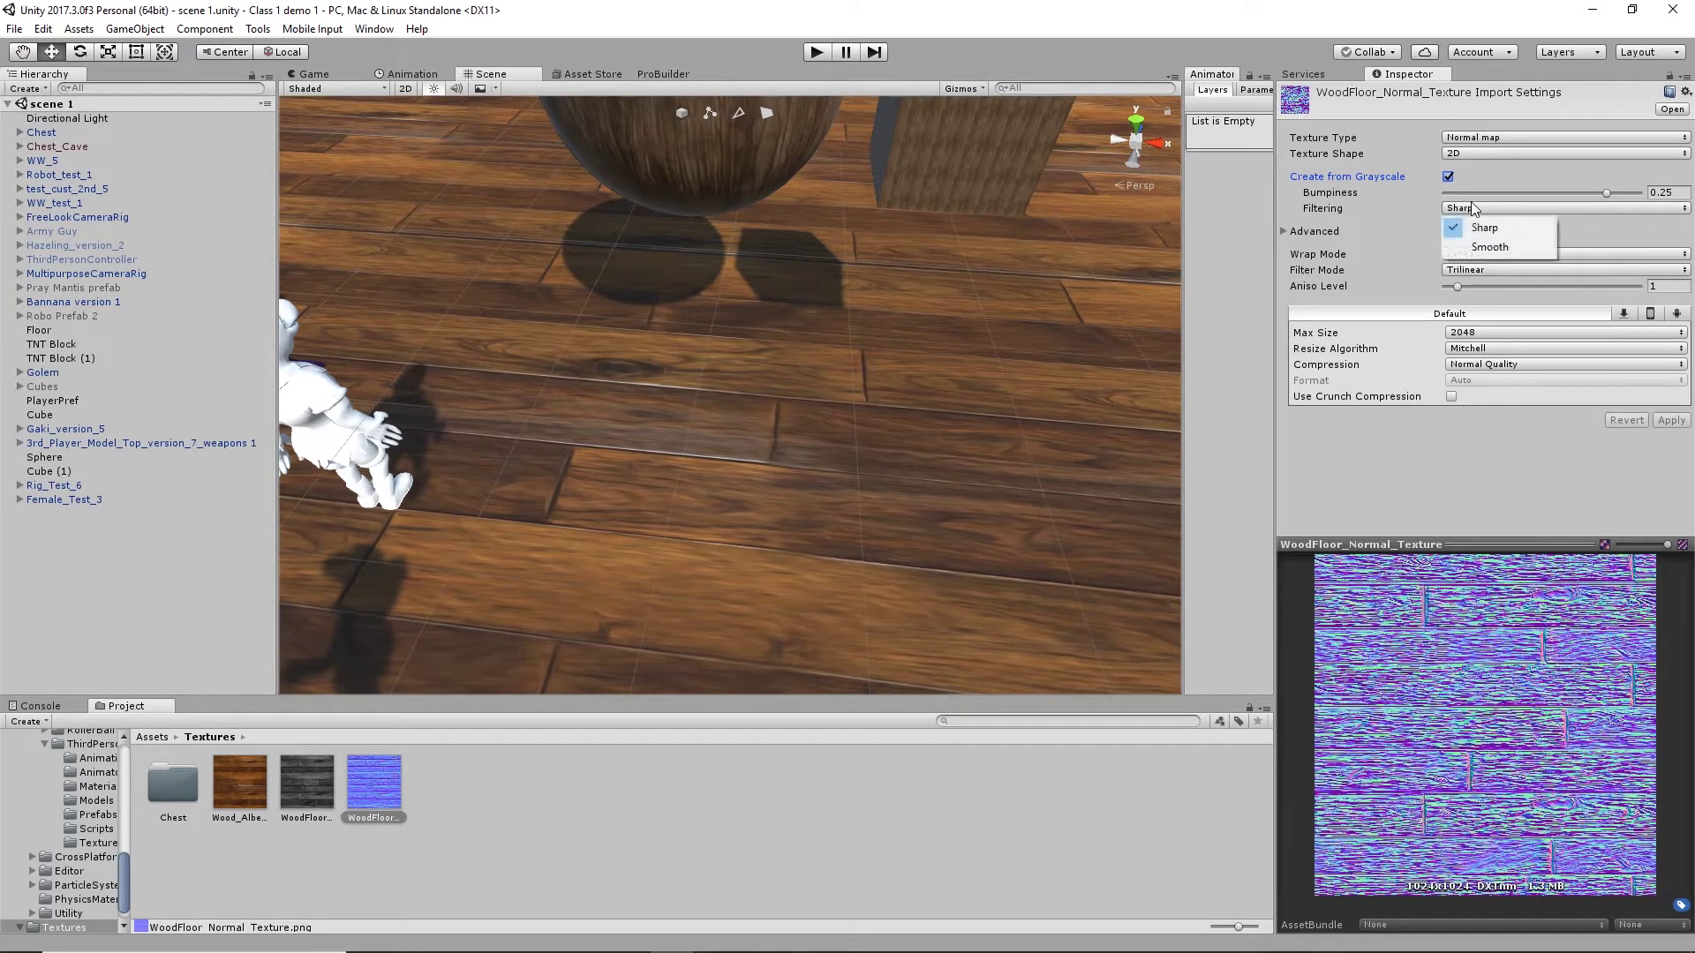
left_click(1474, 250)
left_click(1669, 423)
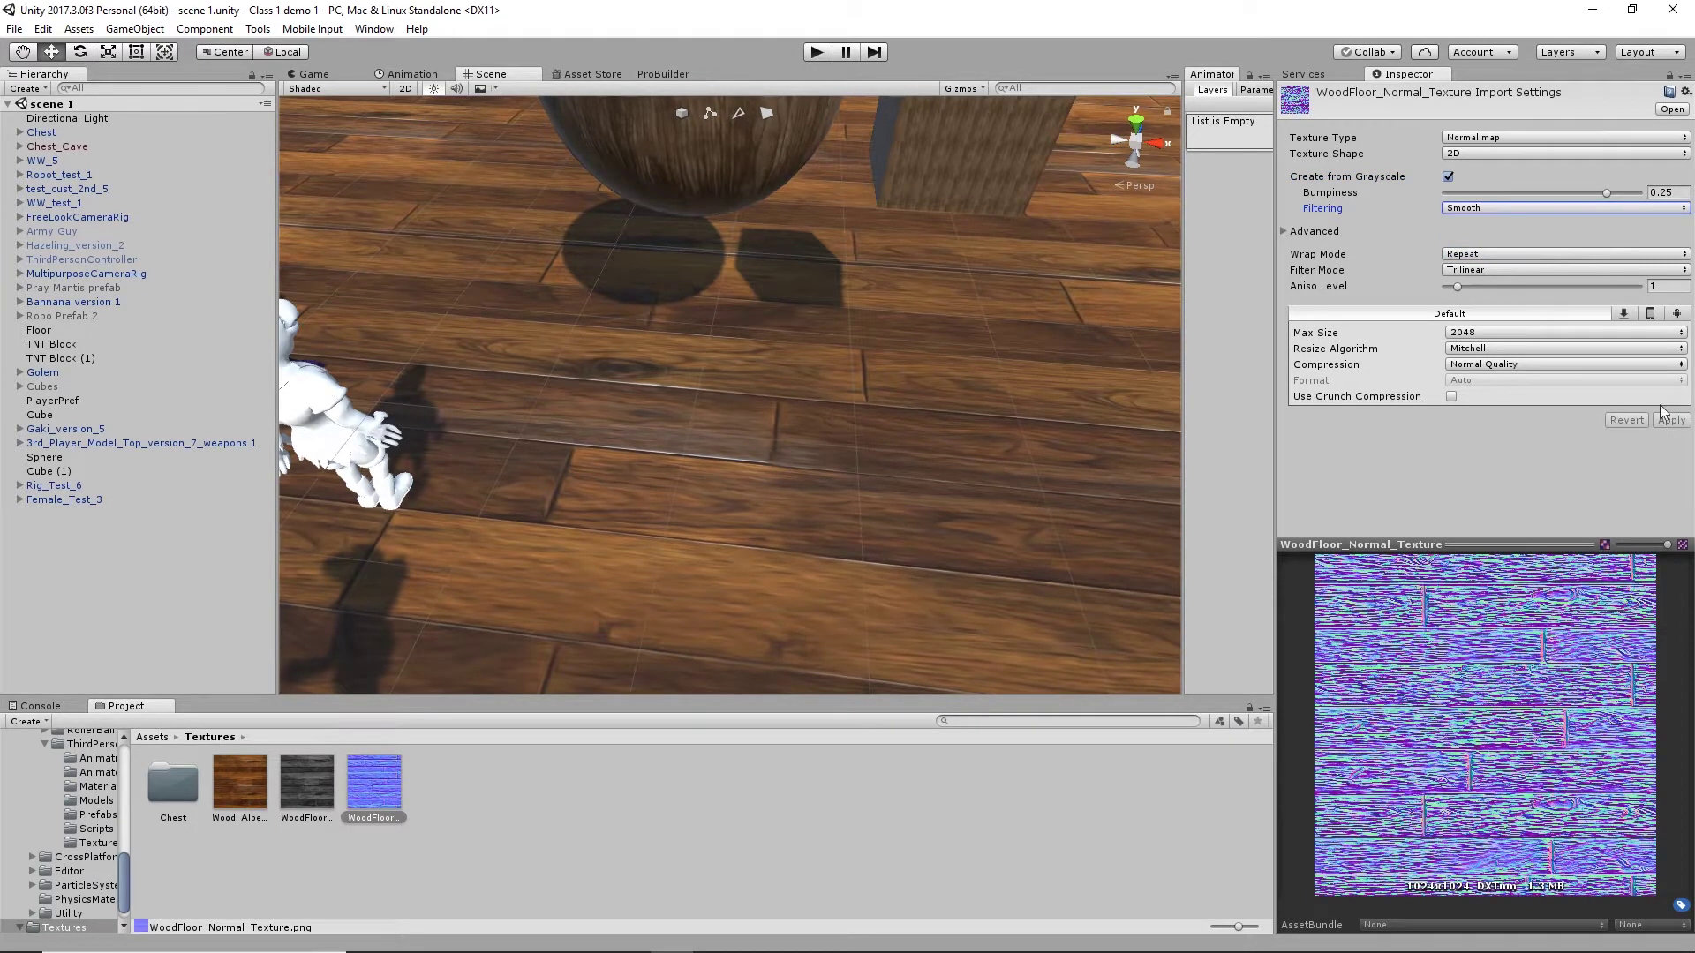
- Lower the normal map's bumpiness to 0.1 and finally to 0.05, applying each value
left_click(1674, 192)
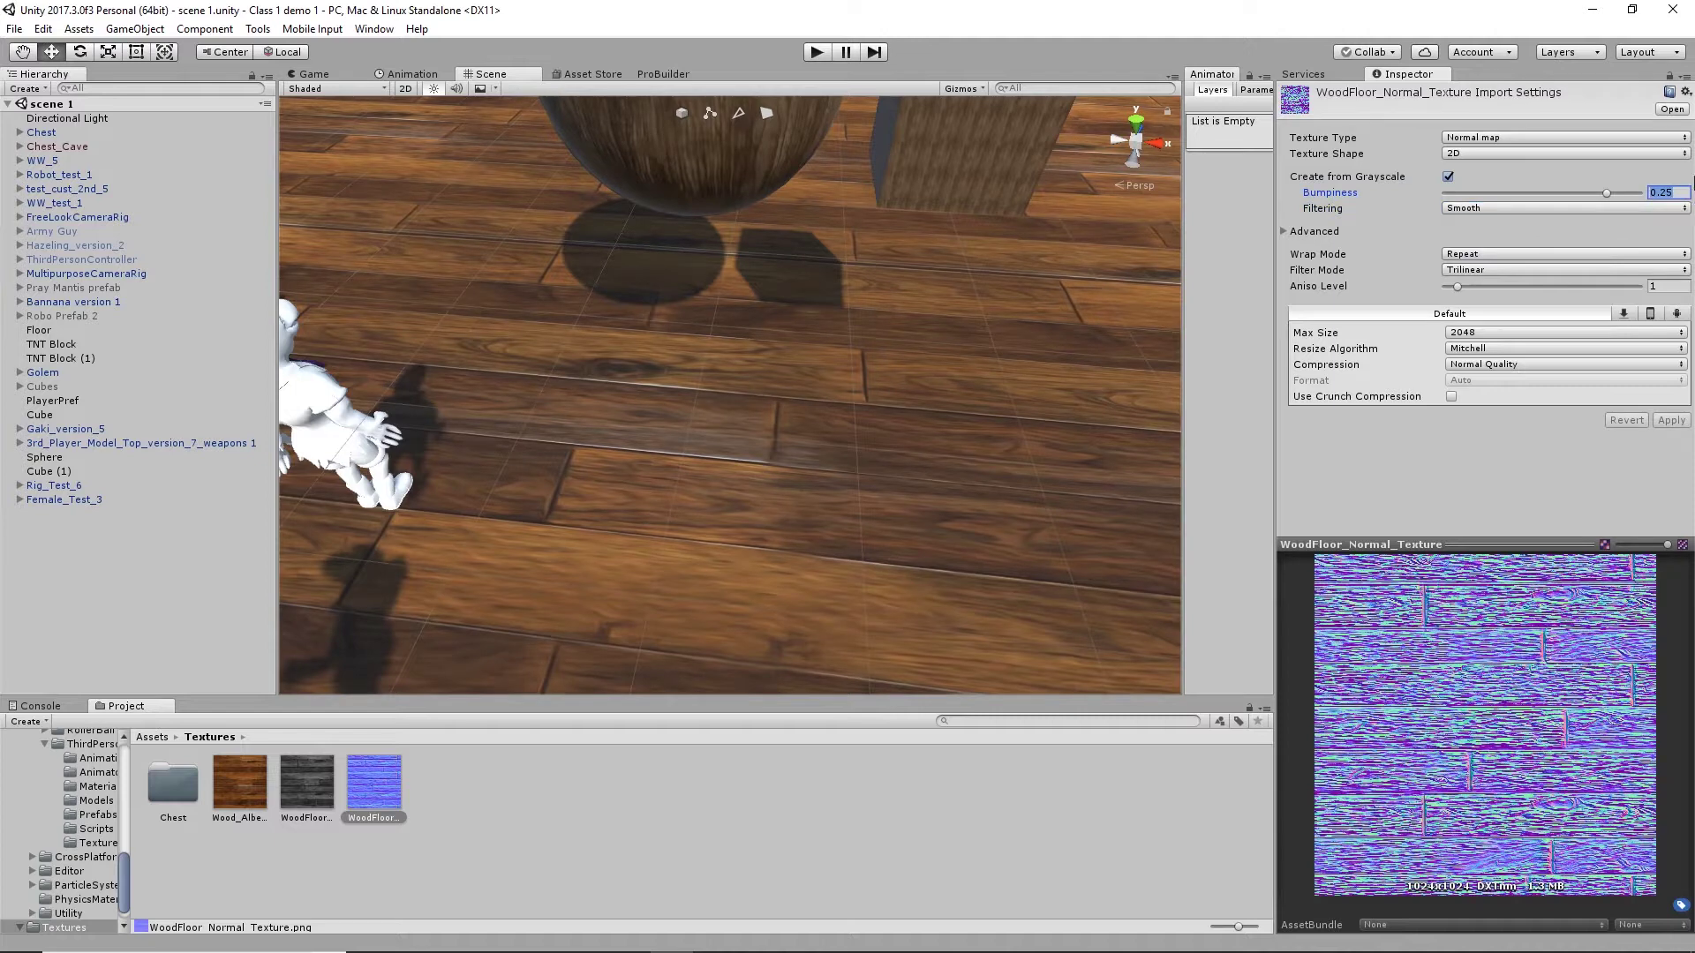
left_click(1673, 193)
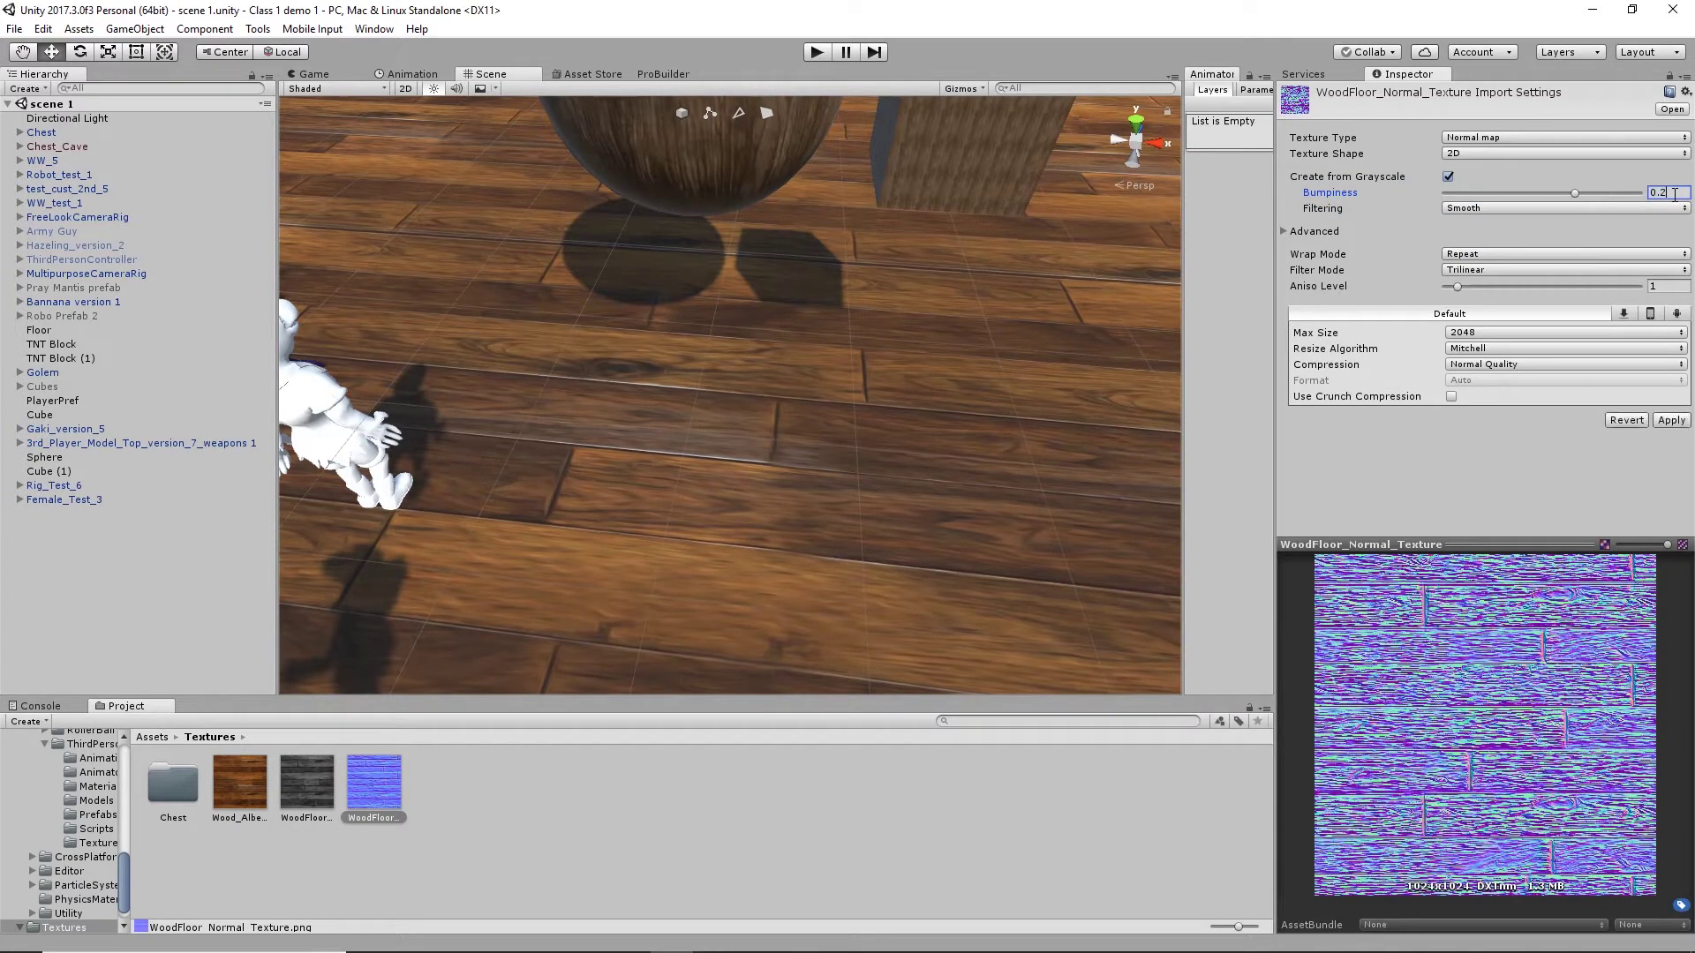
key("BackSpace")
key("BackSpace")
left_click(1671, 421)
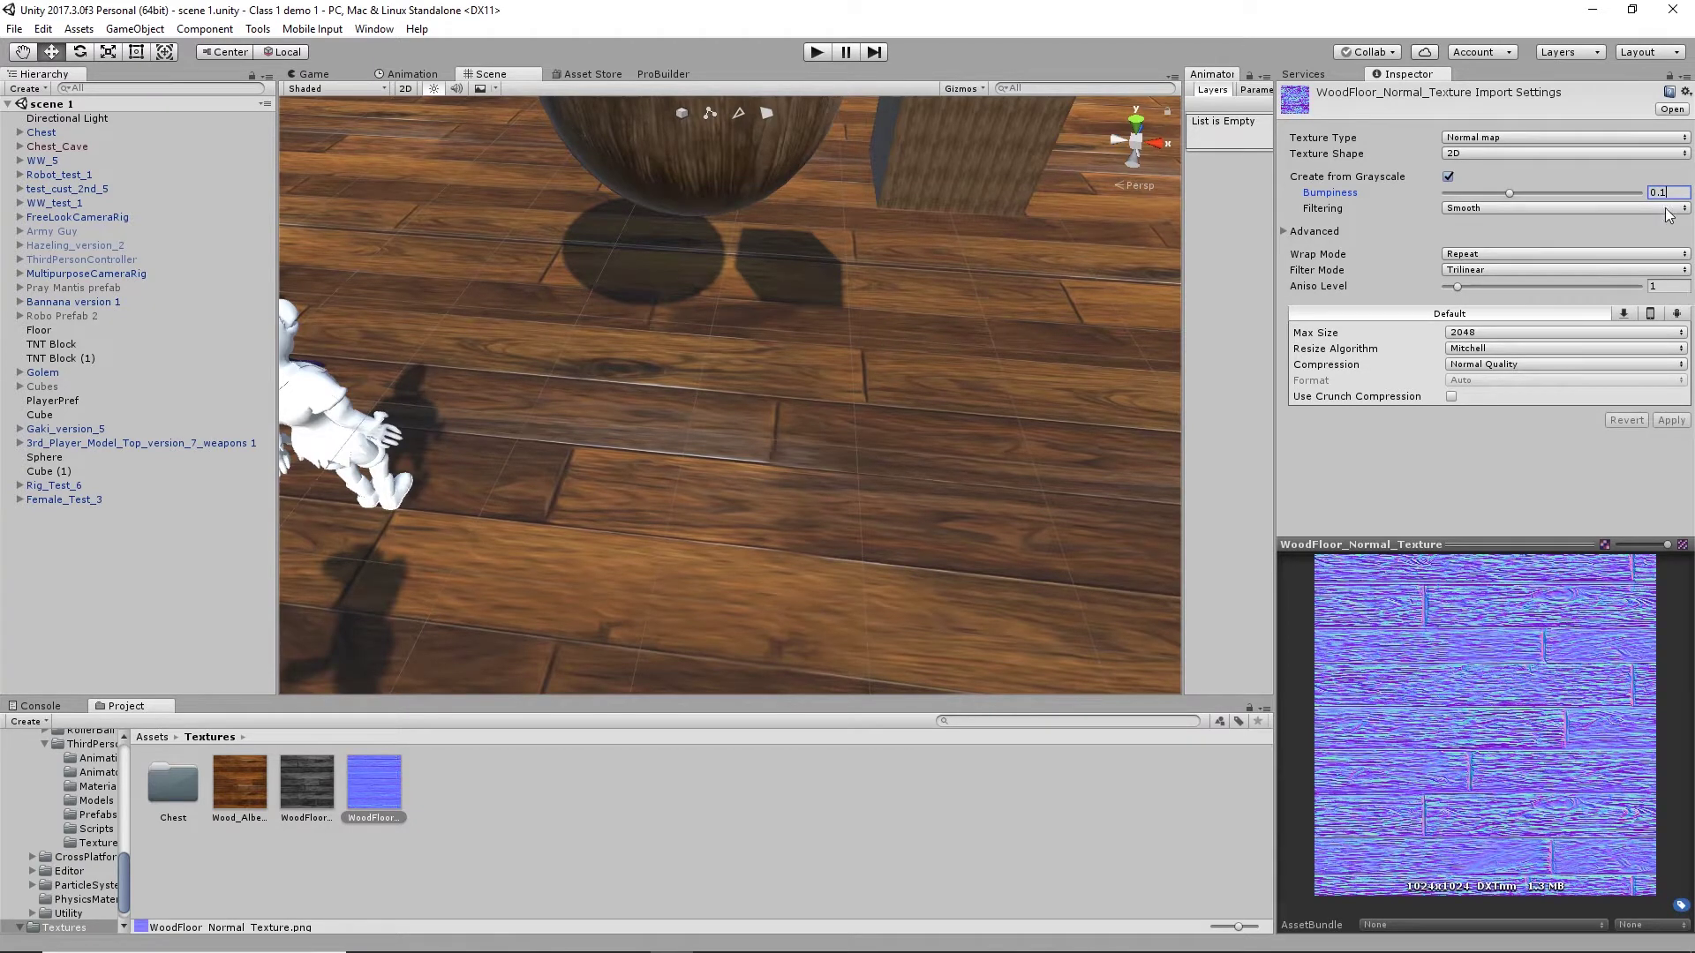
key("BackSpace")
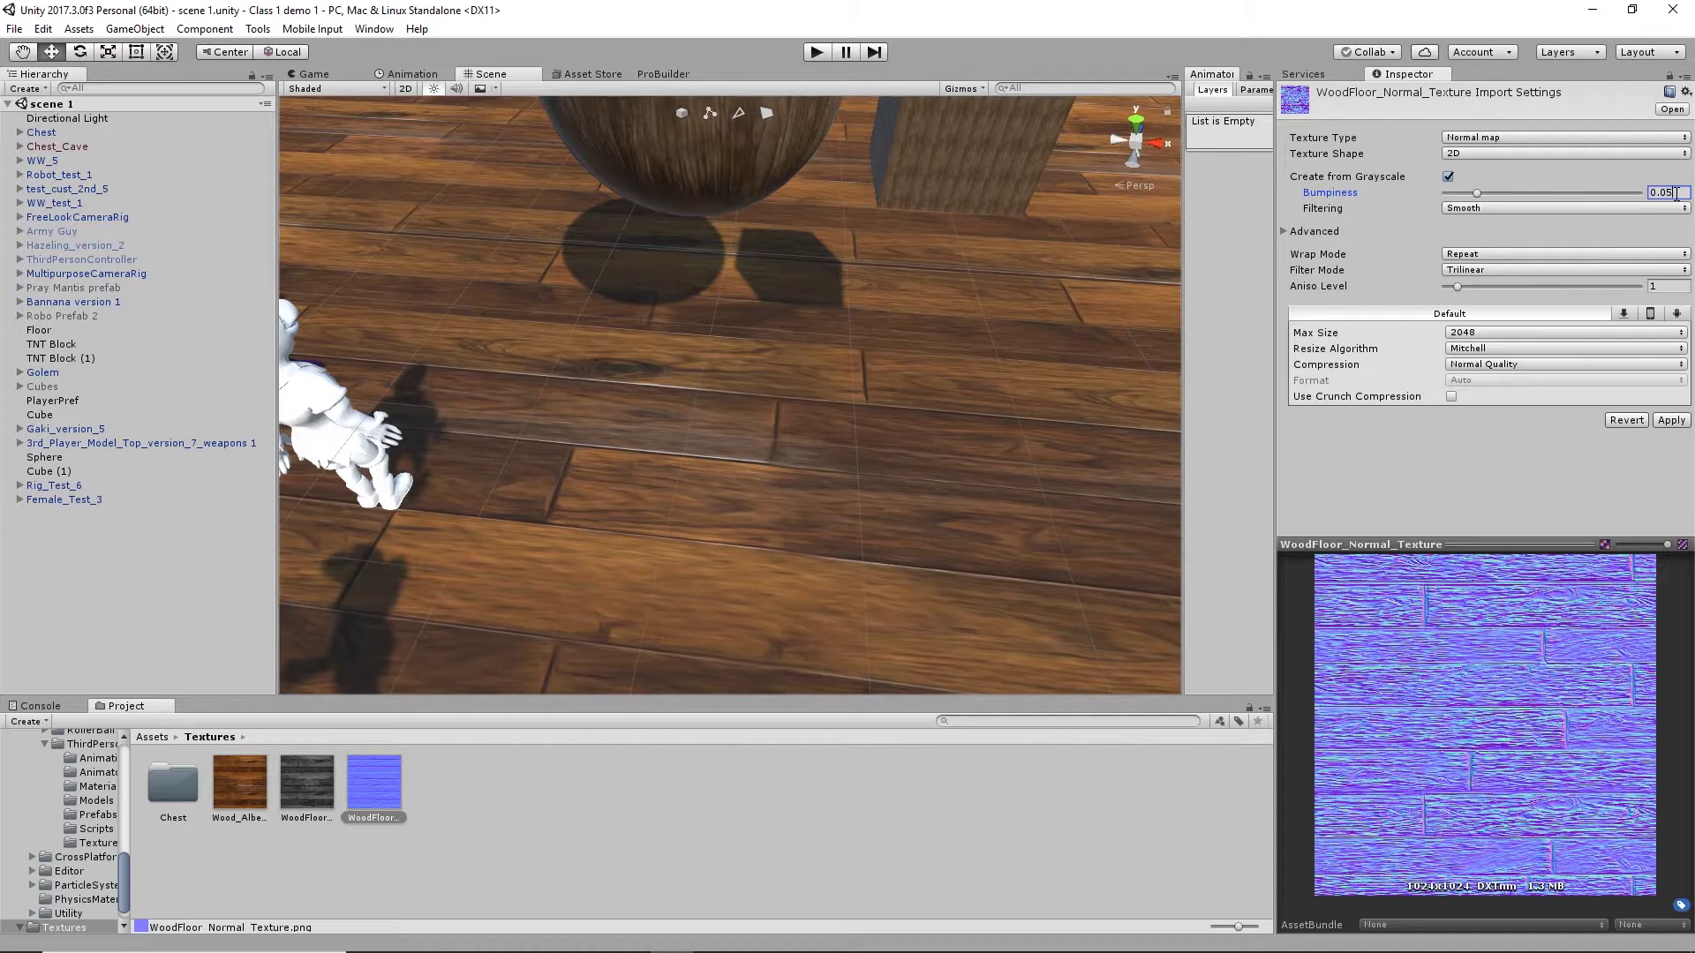
left_click(1654, 421)
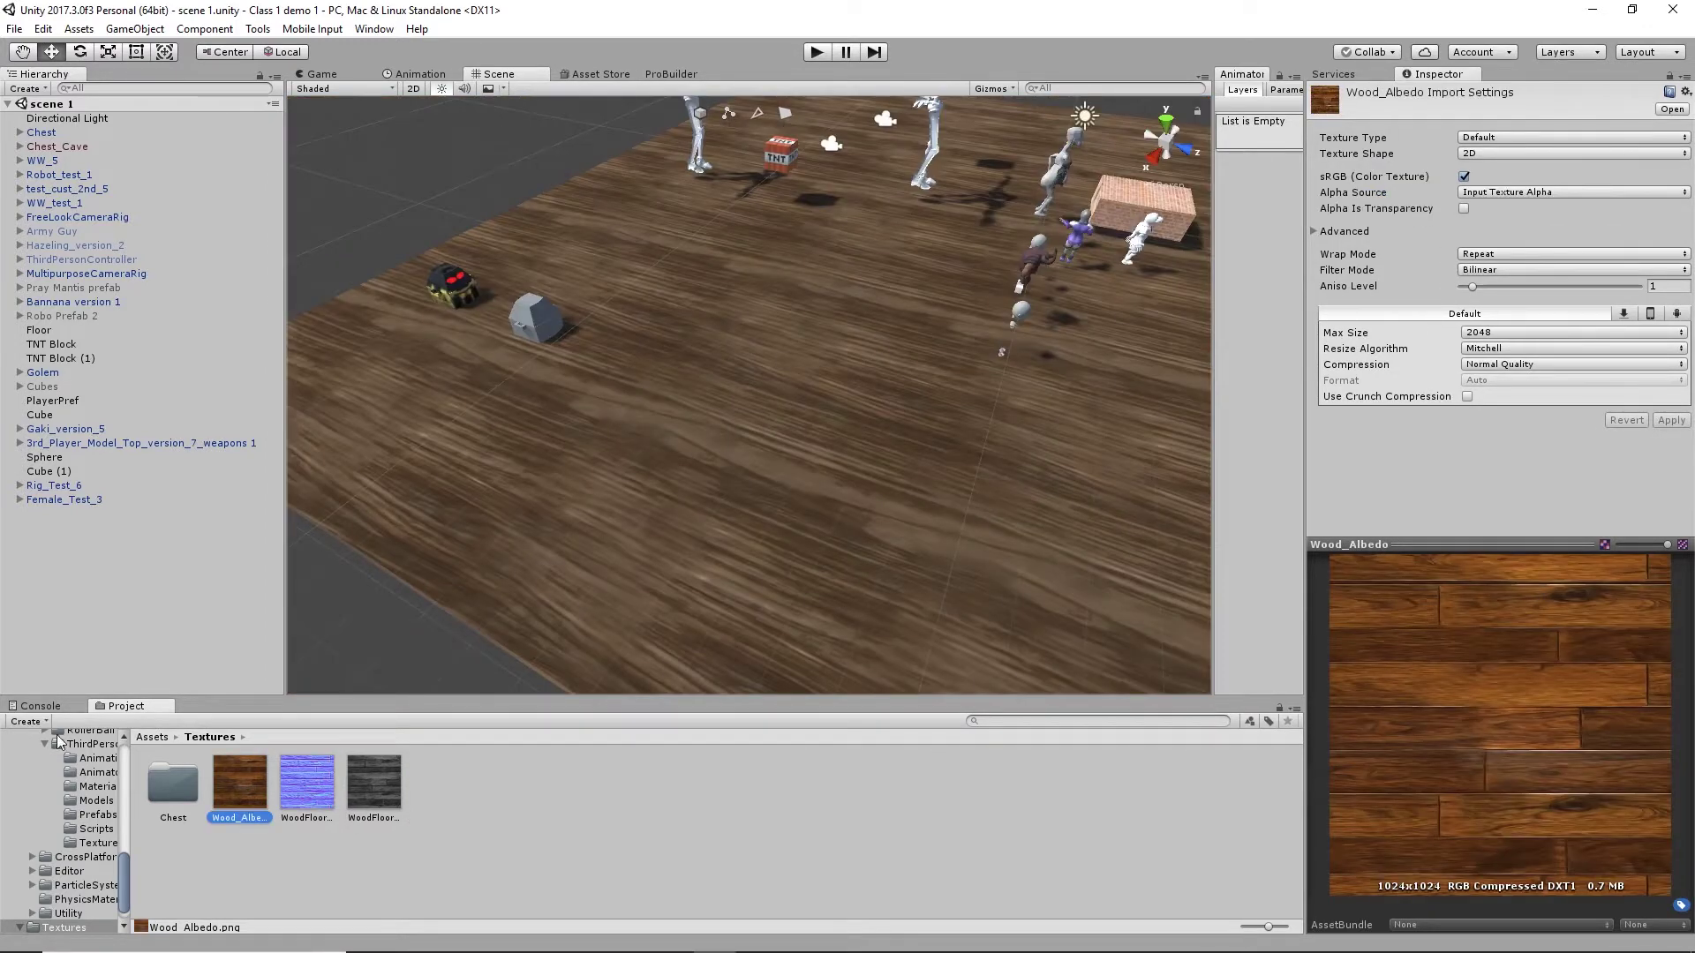
- Keep the Inspector locked on Wood_Floor_Materia and assign the Wood_Albedo texture as its albedo map
scroll(62, 749, "up", 3)
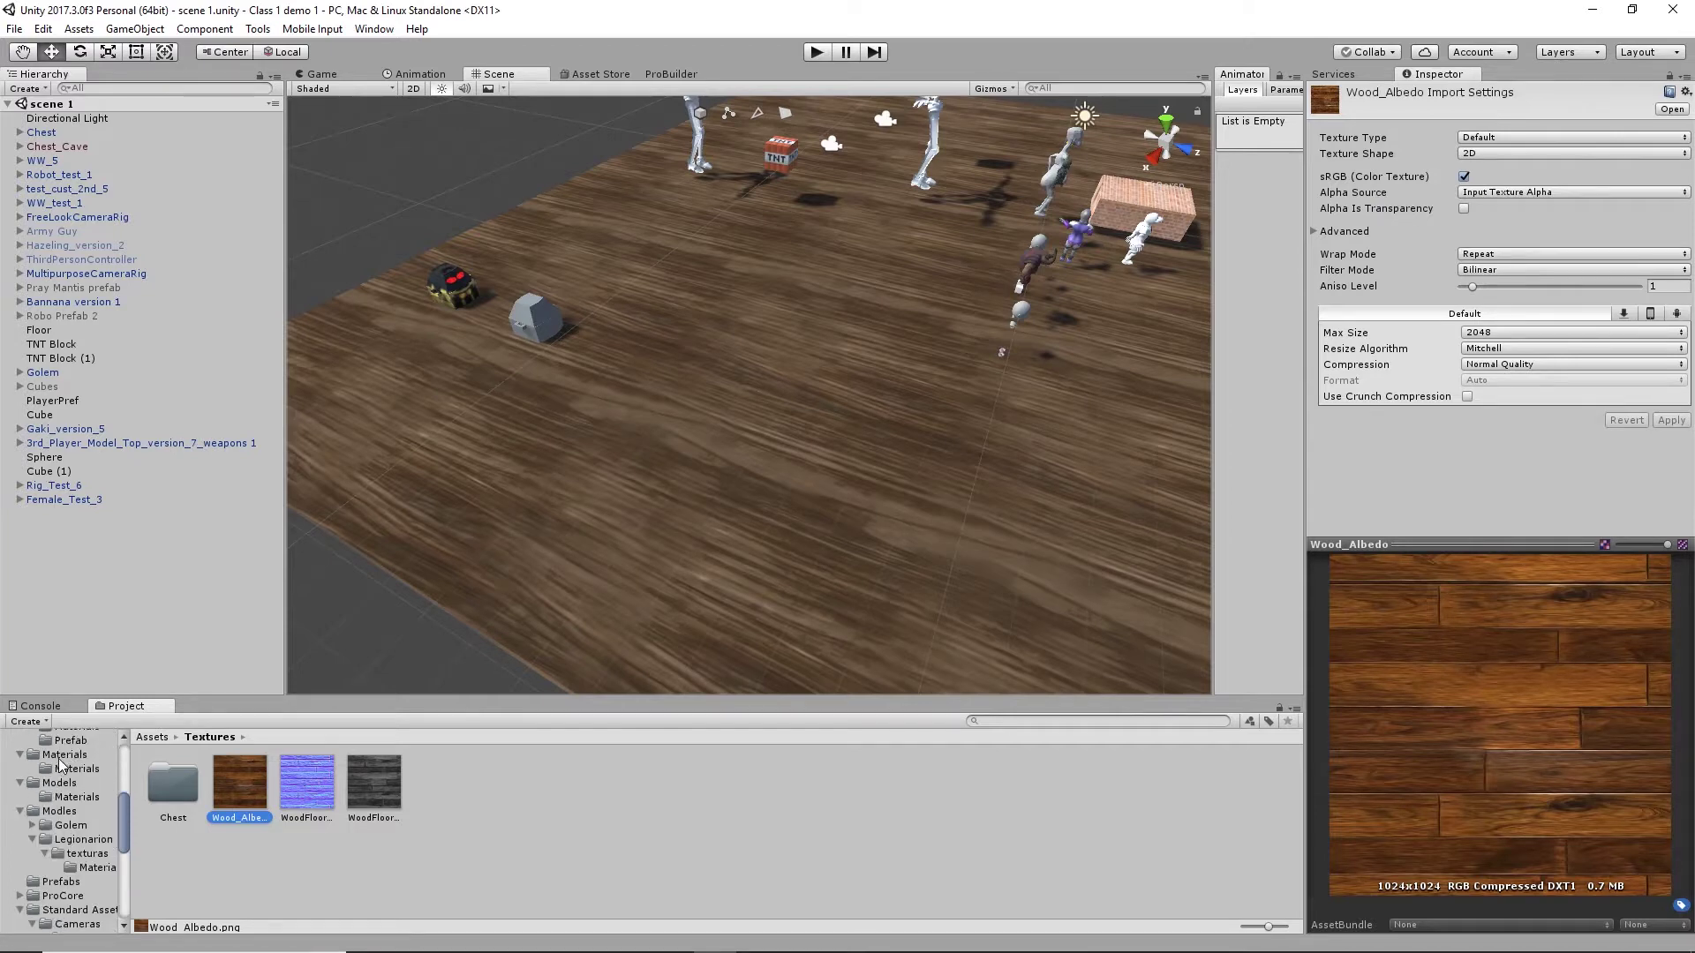
left_click(60, 756)
left_click(922, 870)
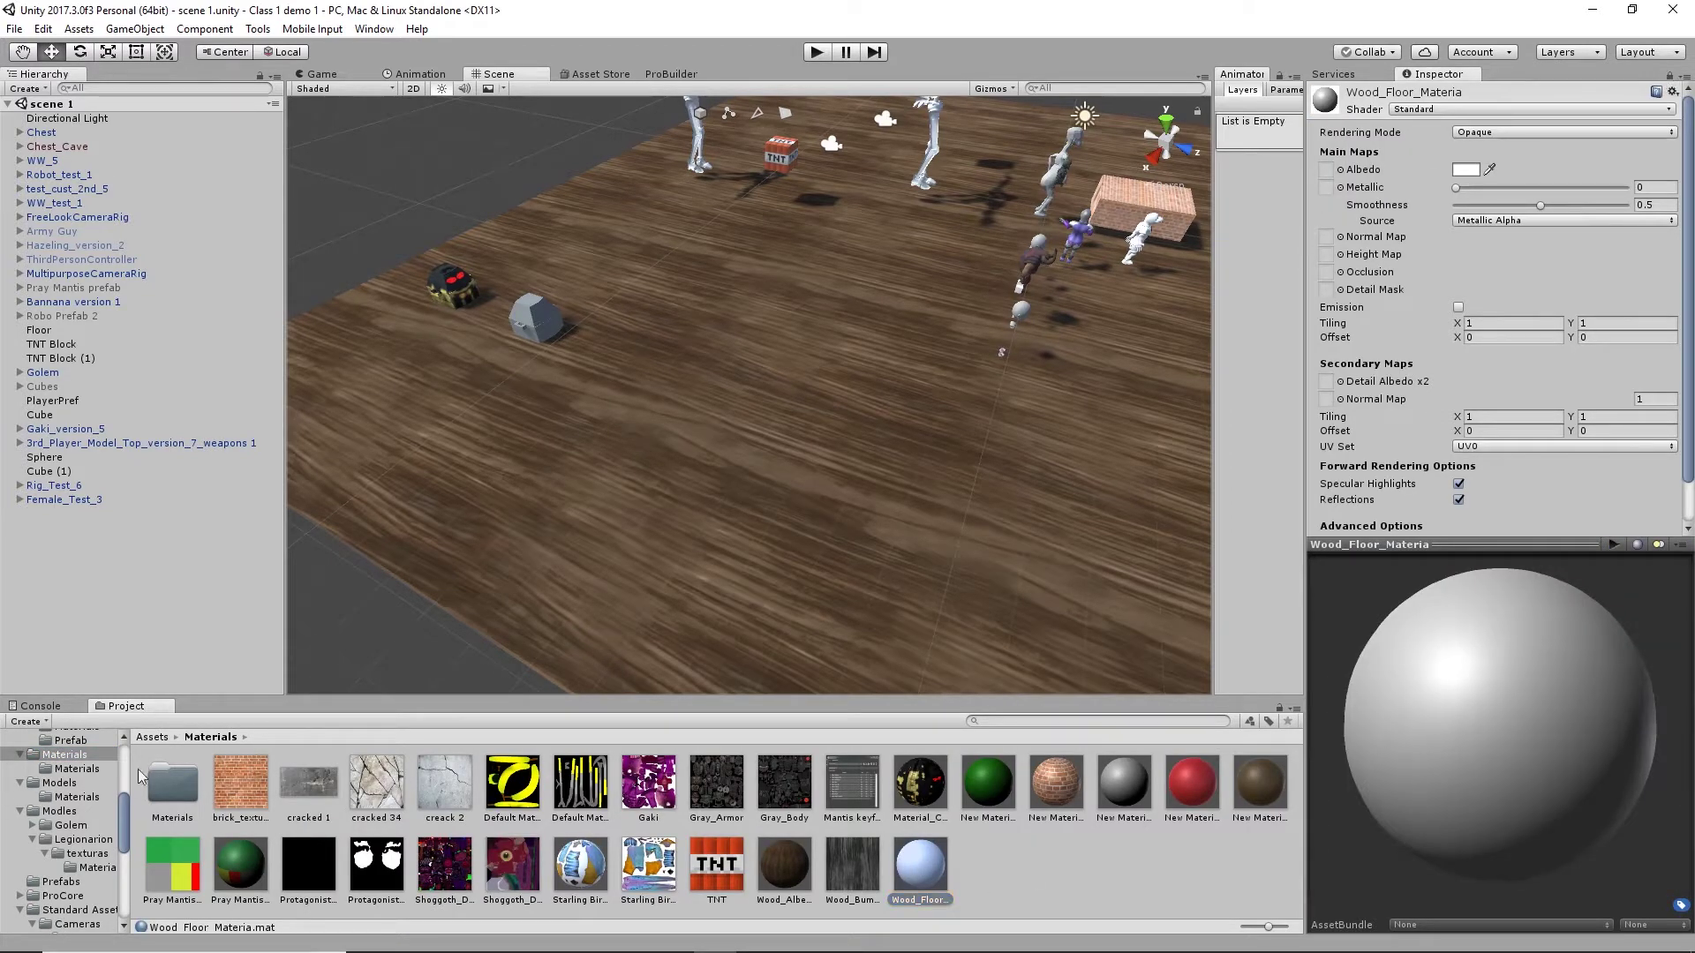
left_click(152, 738)
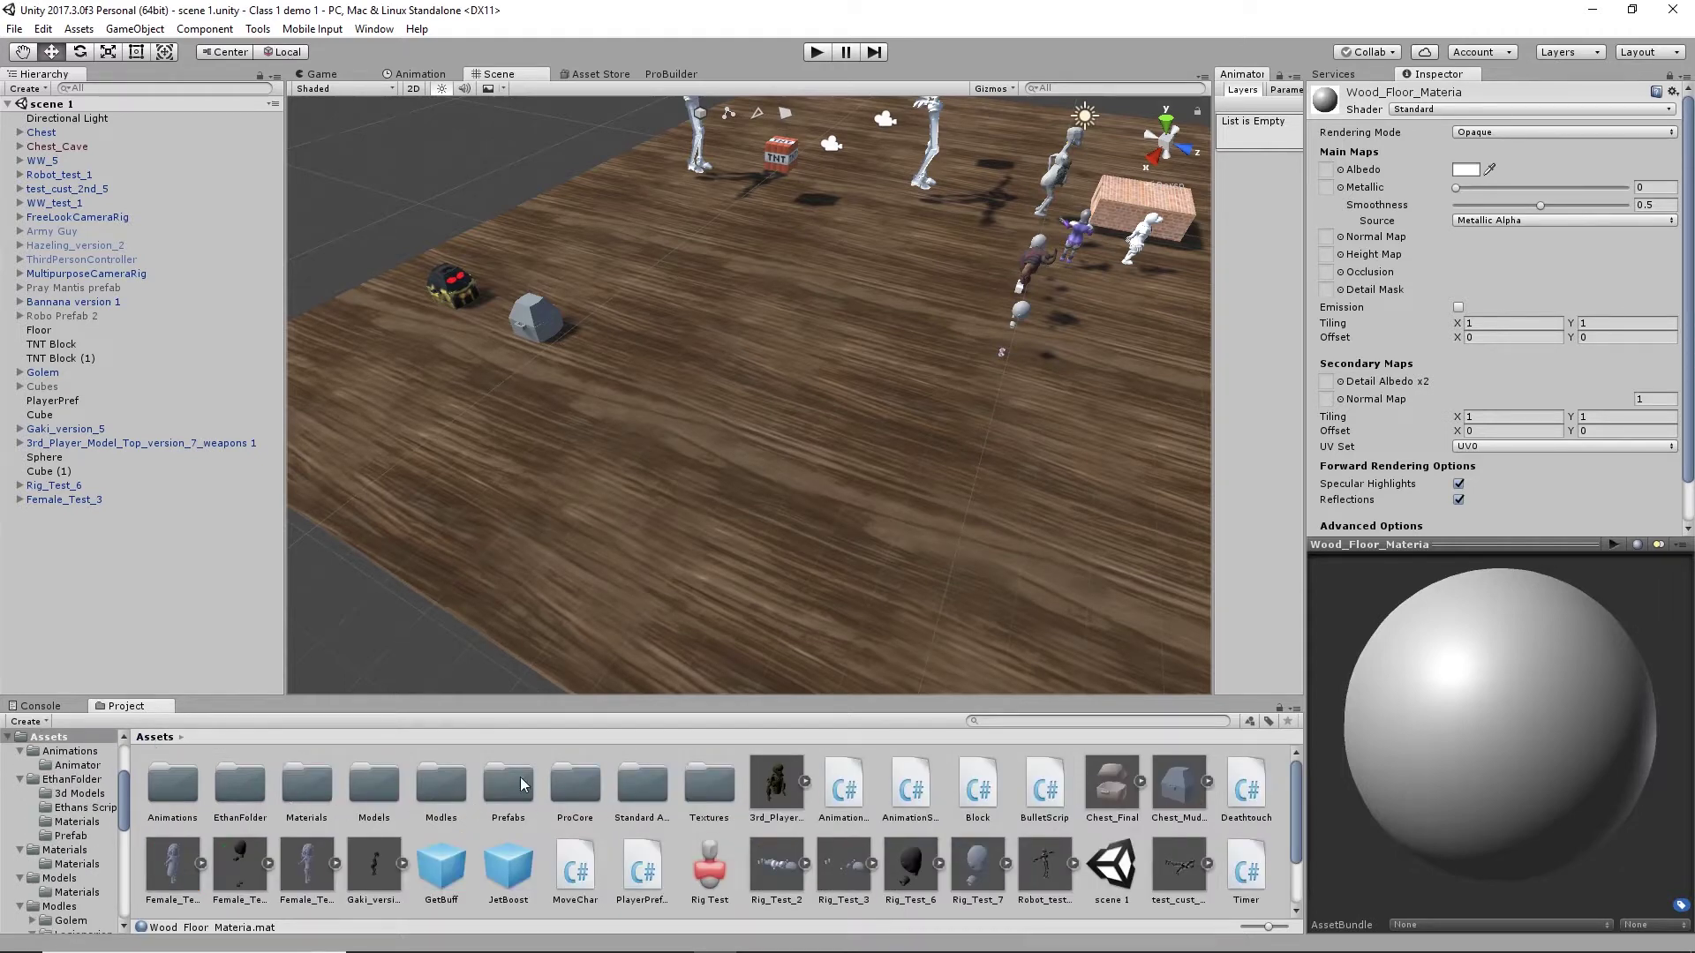
double_click(710, 788)
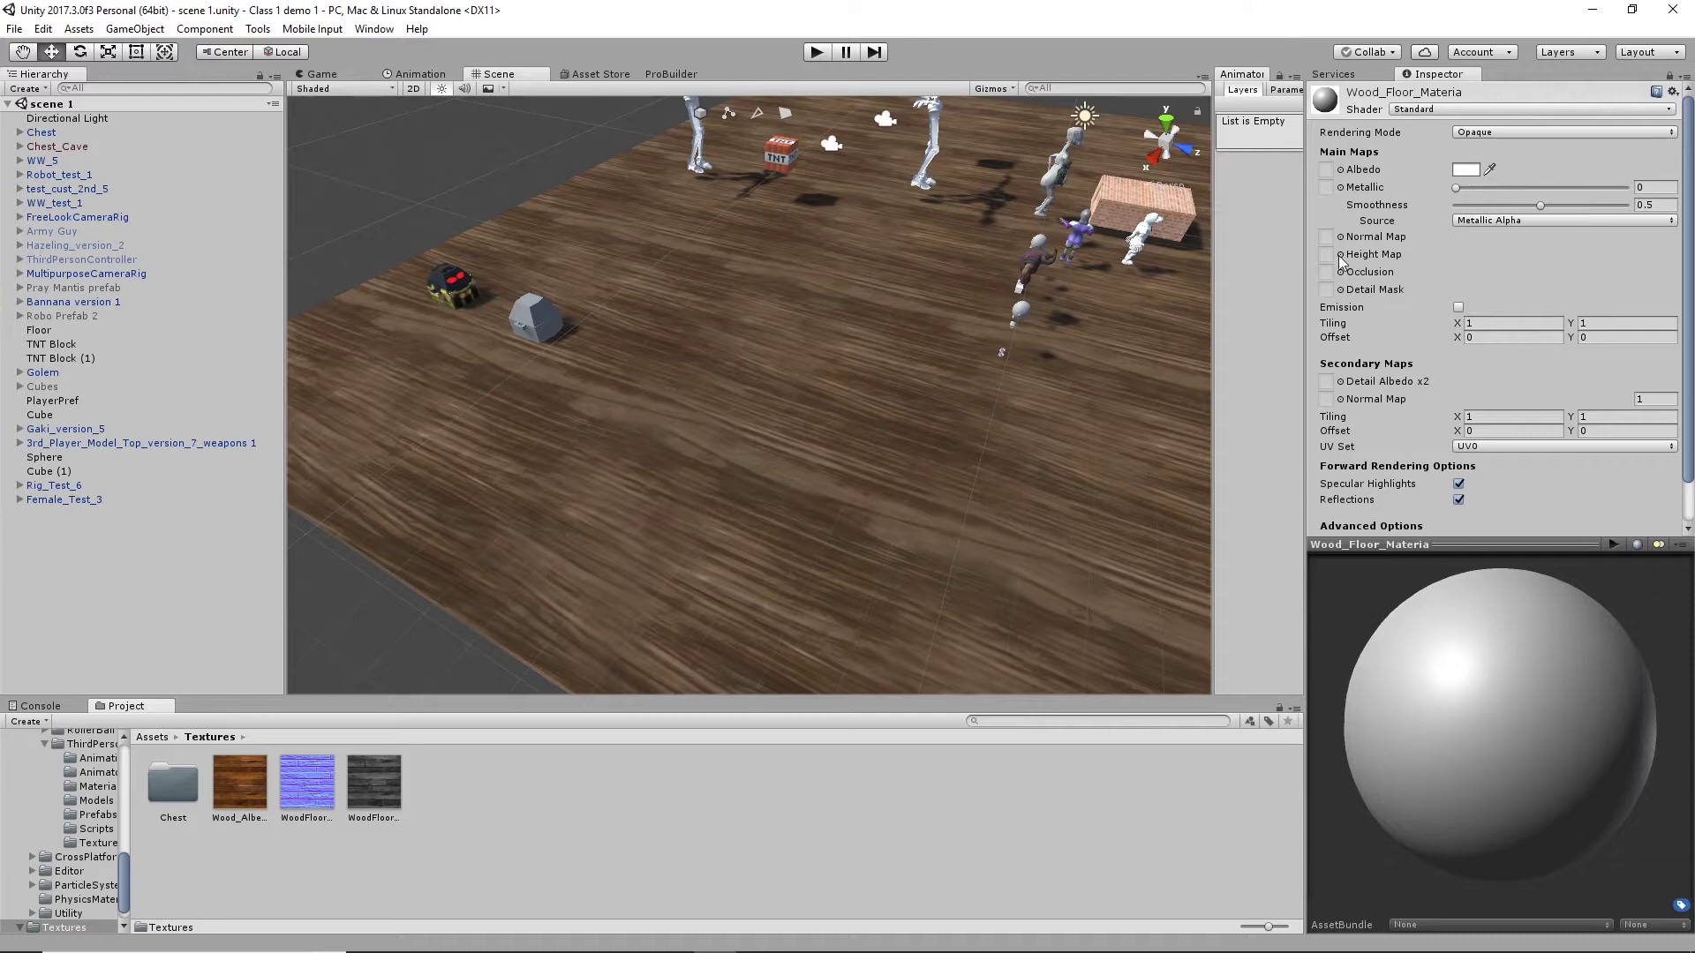
left_click_drag(251, 788, 1327, 170)
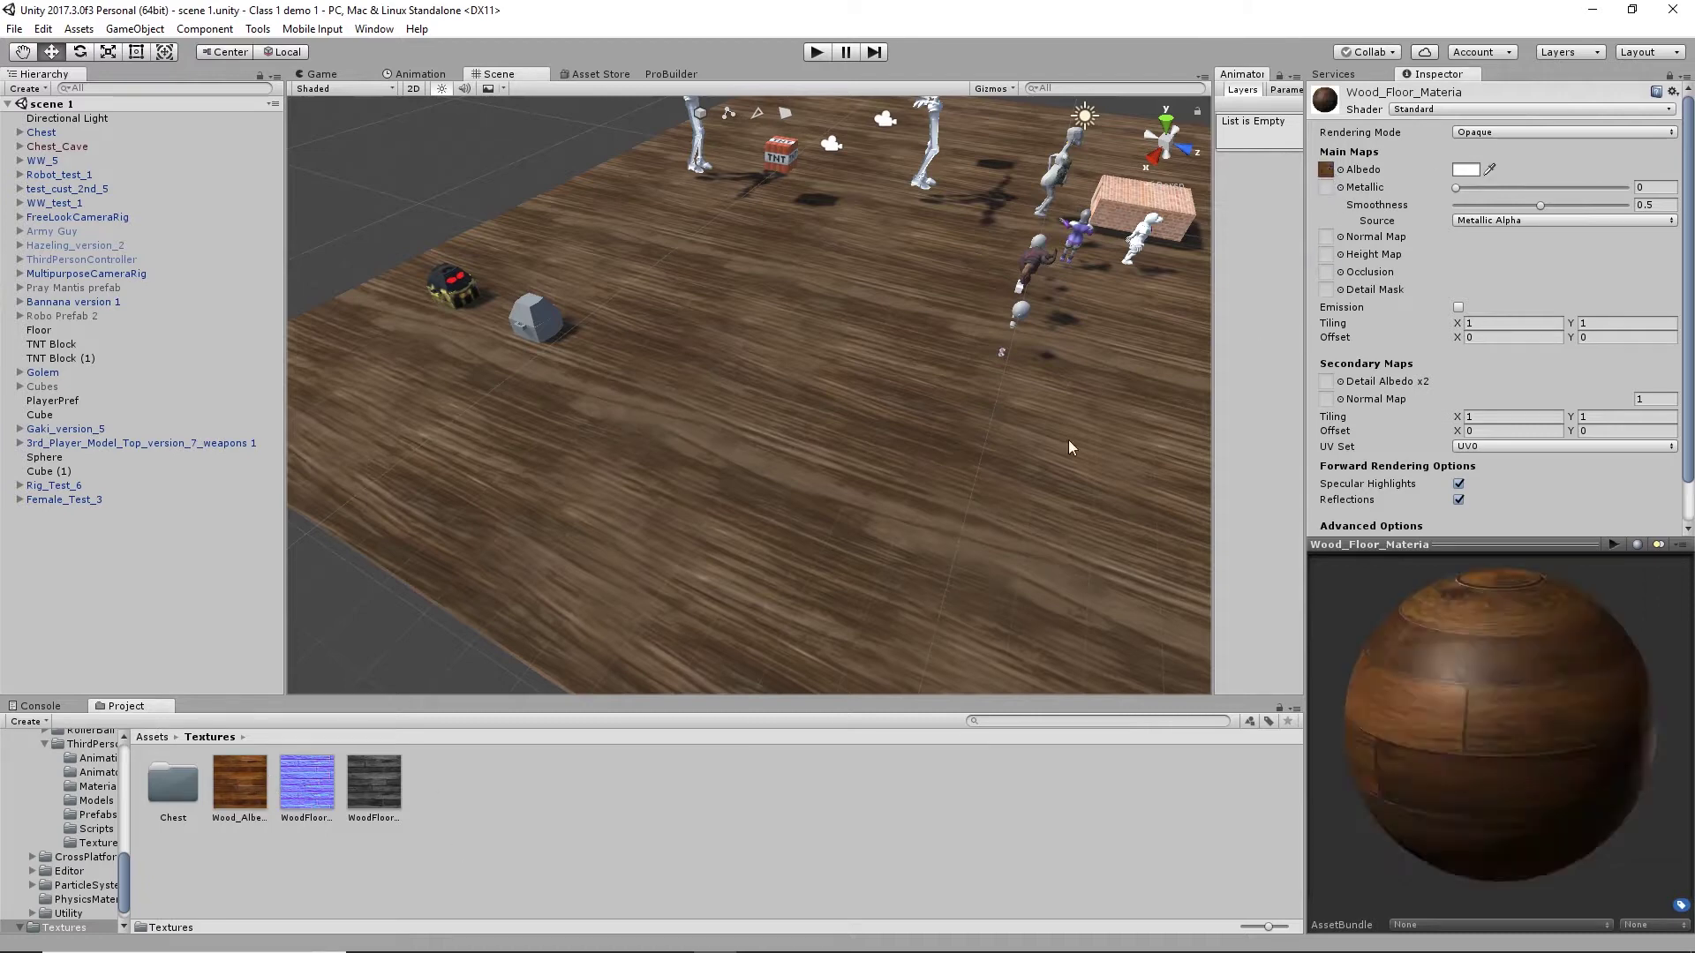
- Assign the blue wood floor normal texture as the material's Normal Map and the grayscale wood floor texture as its Height Map
left_click(304, 789)
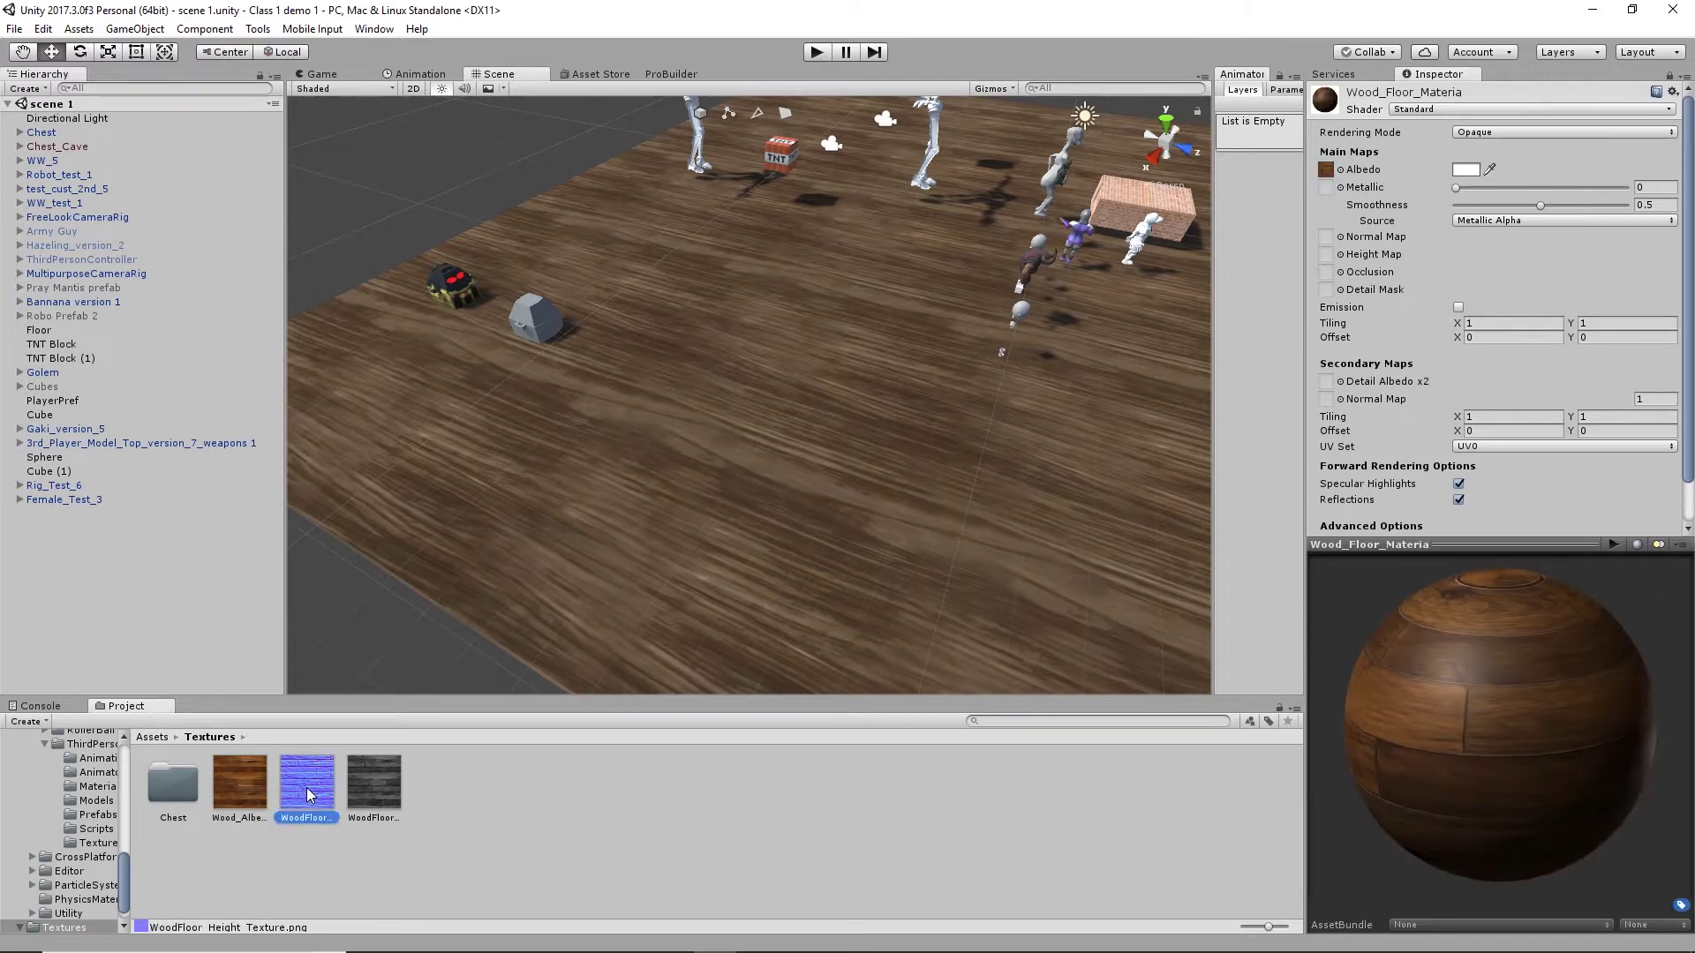
left_click_drag(1031, 423, 1331, 242)
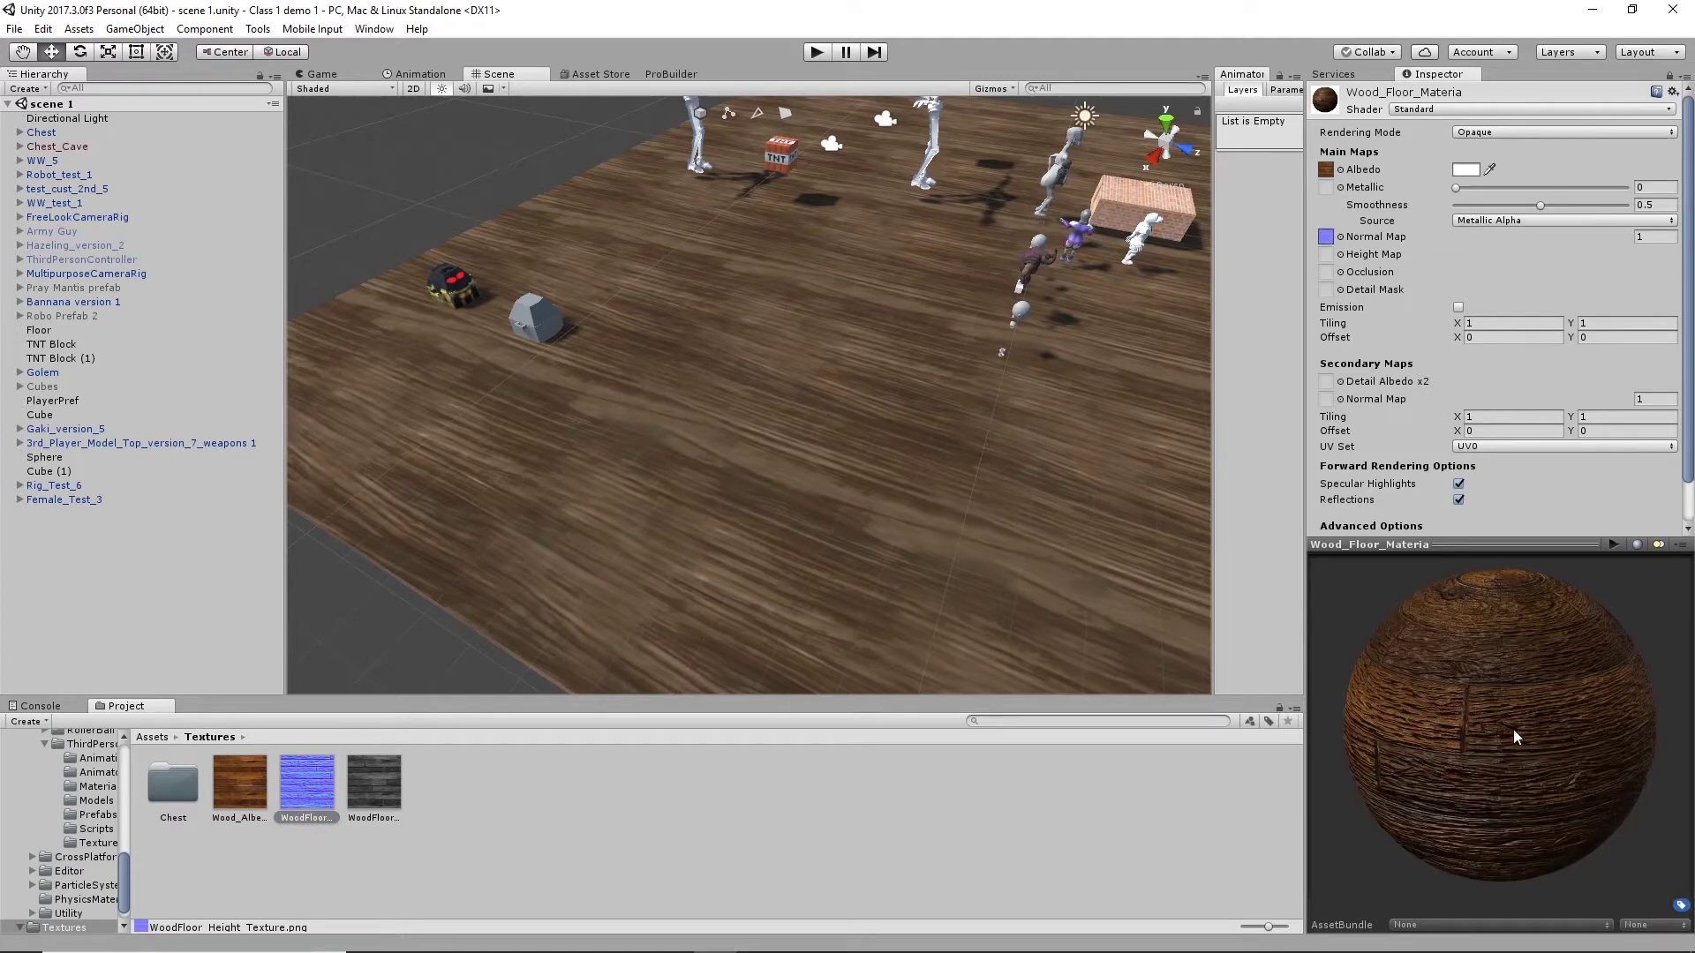
left_click_drag(1313, 540, 1282, 540)
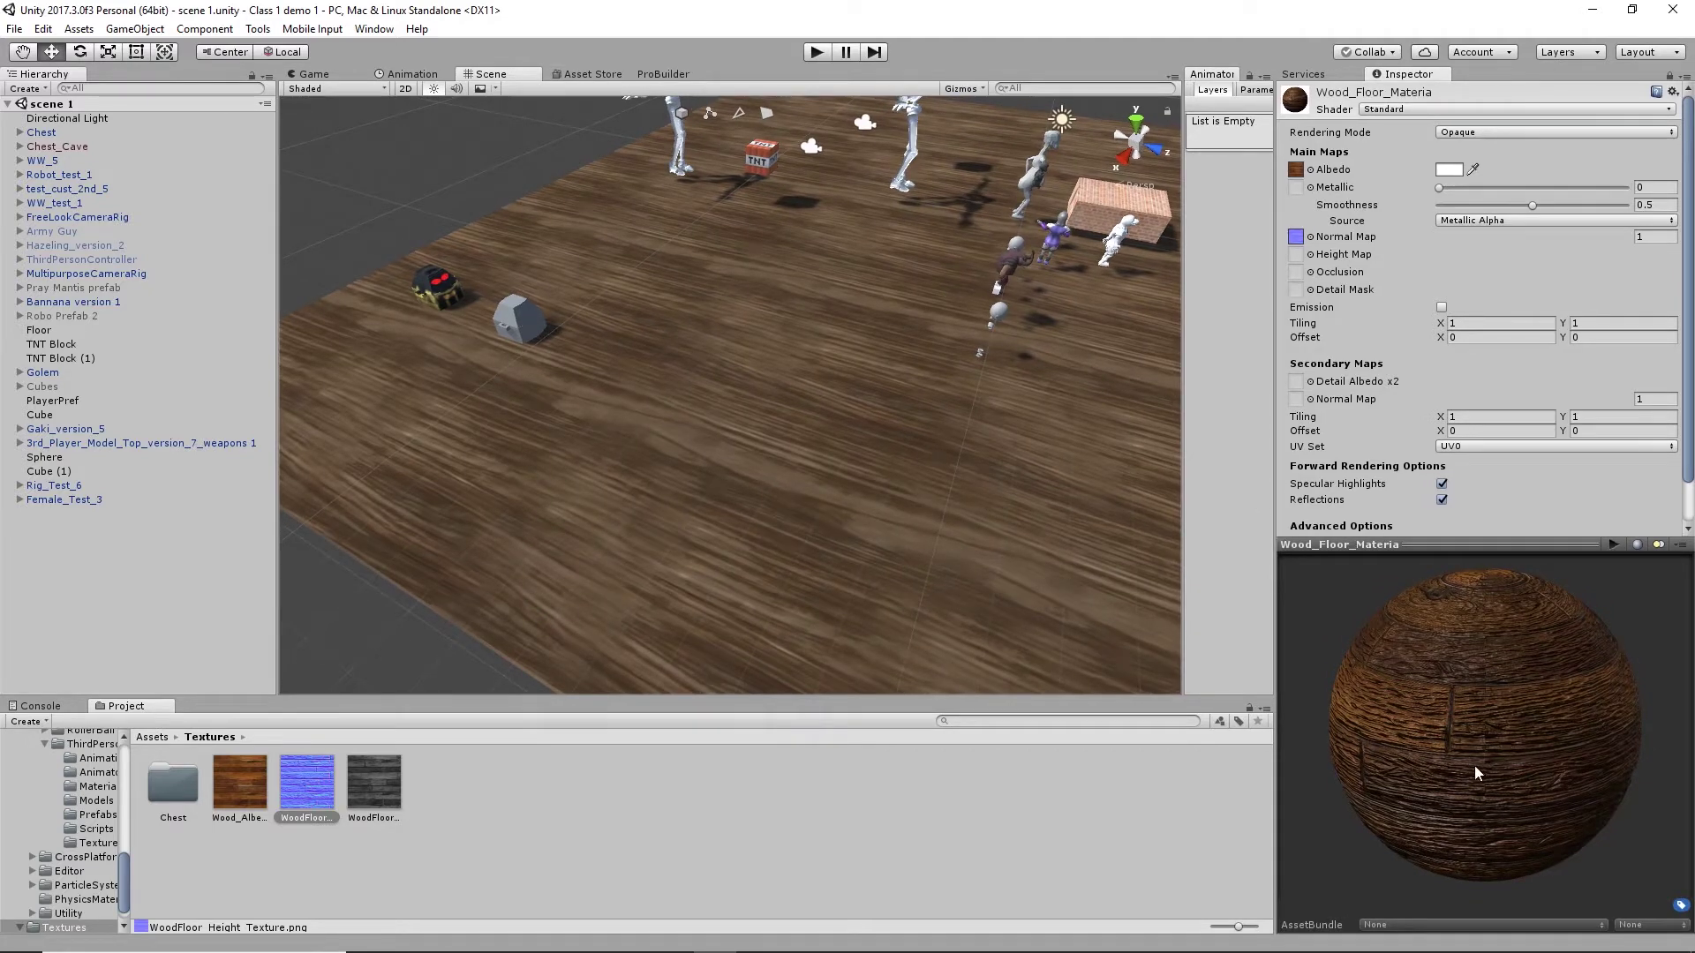
left_click_drag(373, 792, 1296, 258)
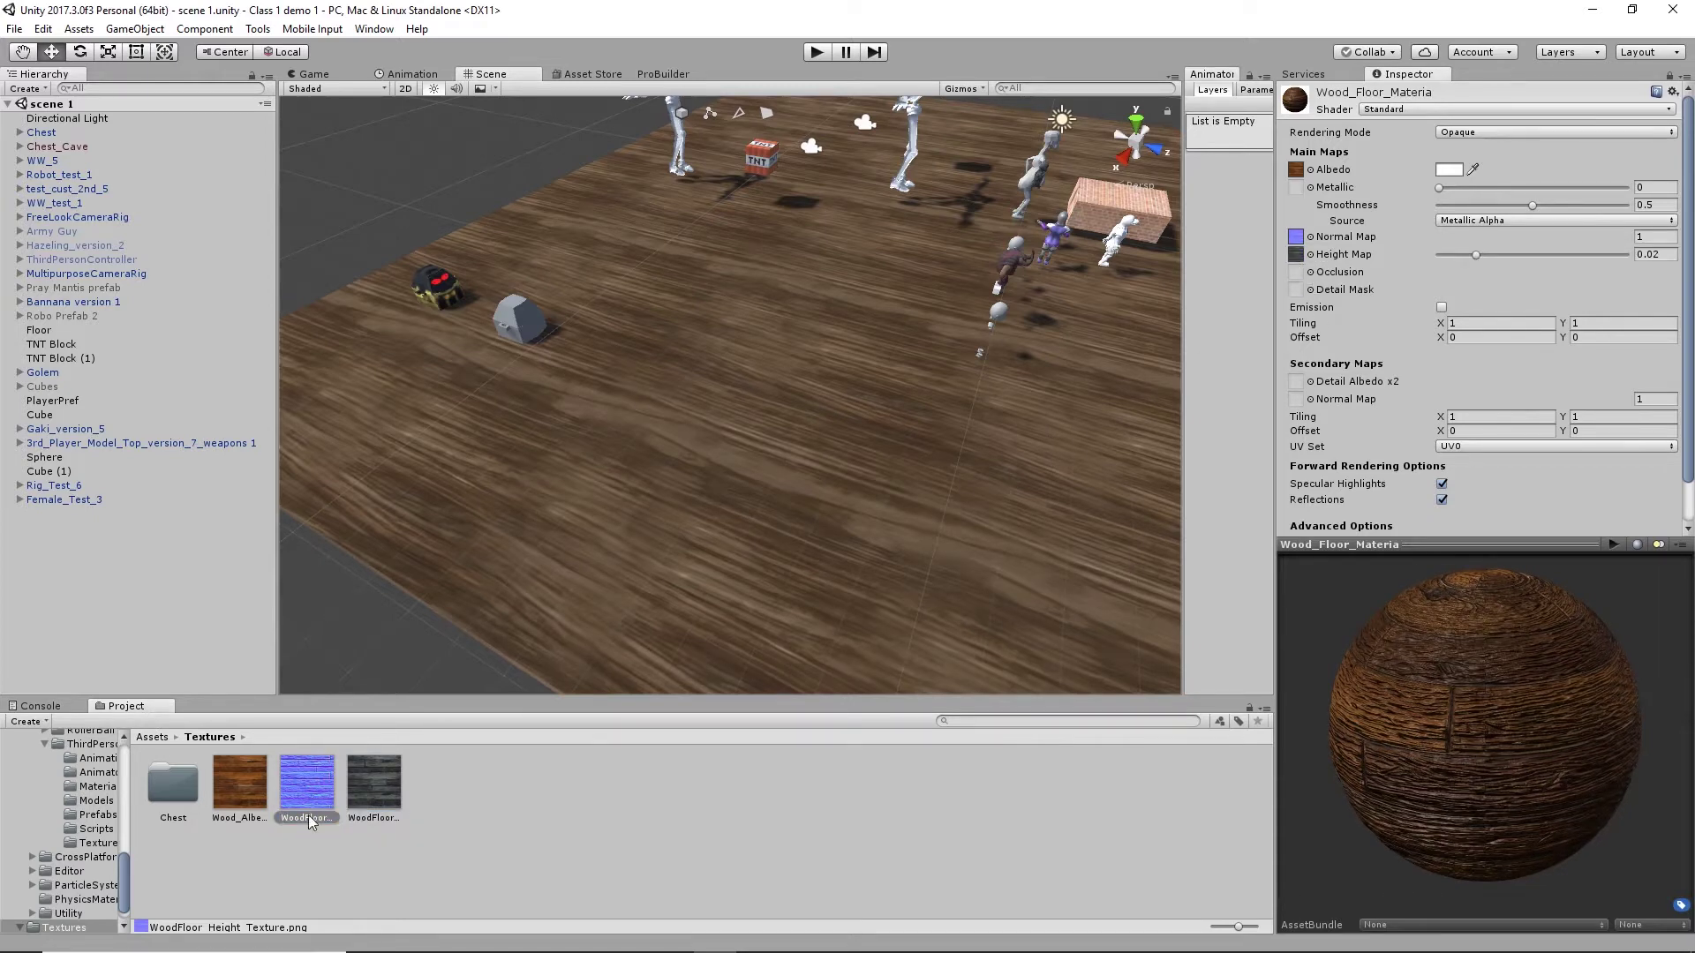
- Select the Floor object, unlock the Inspector and replace the floor's Element 0 material with Wood_Floor_Materia
left_click(693, 505)
scroll(938, 511, "down", 8)
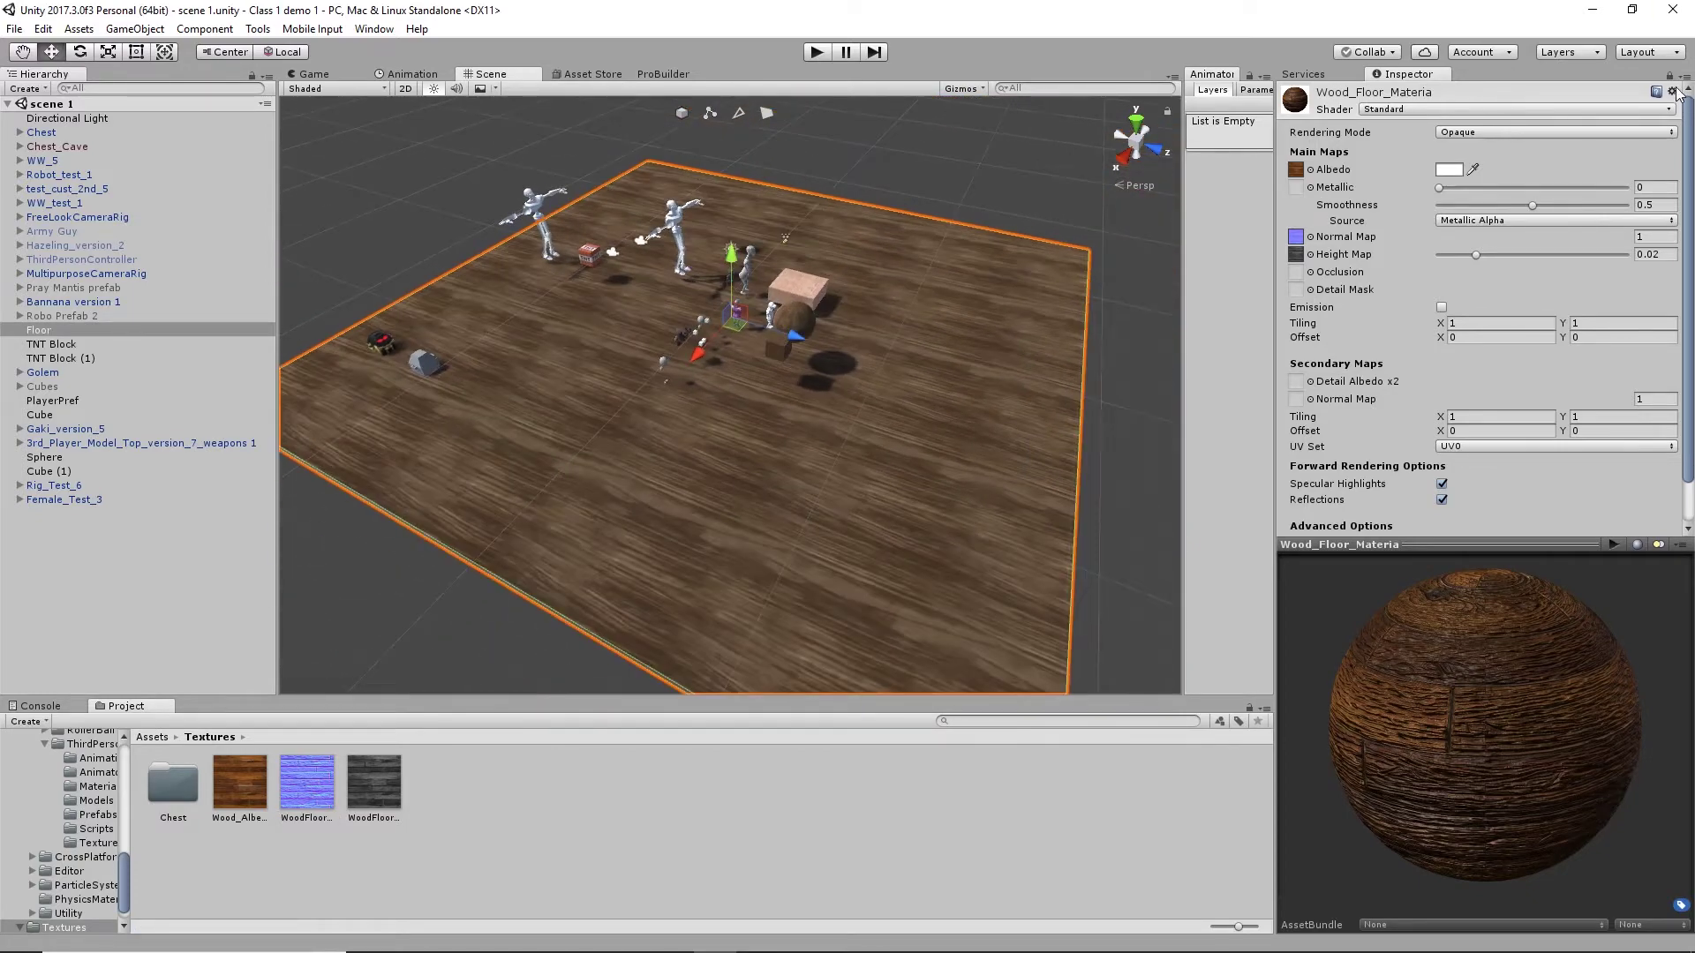
left_click(1670, 80)
left_click(433, 594)
left_click(867, 497)
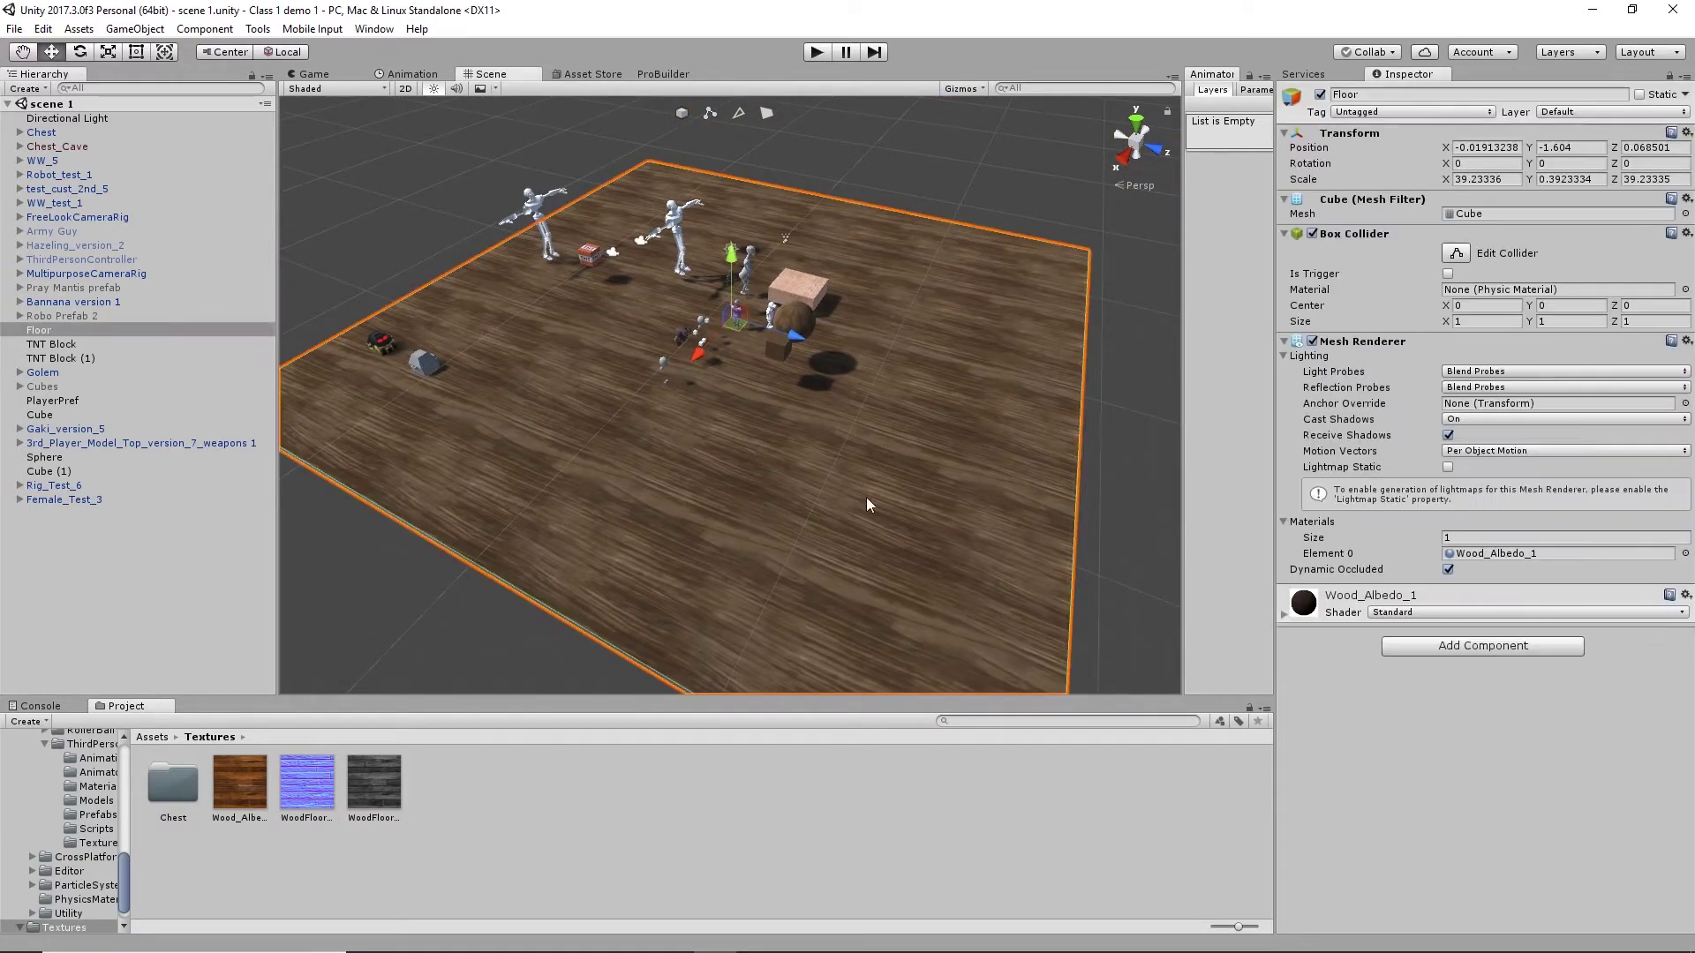
left_click(1470, 556)
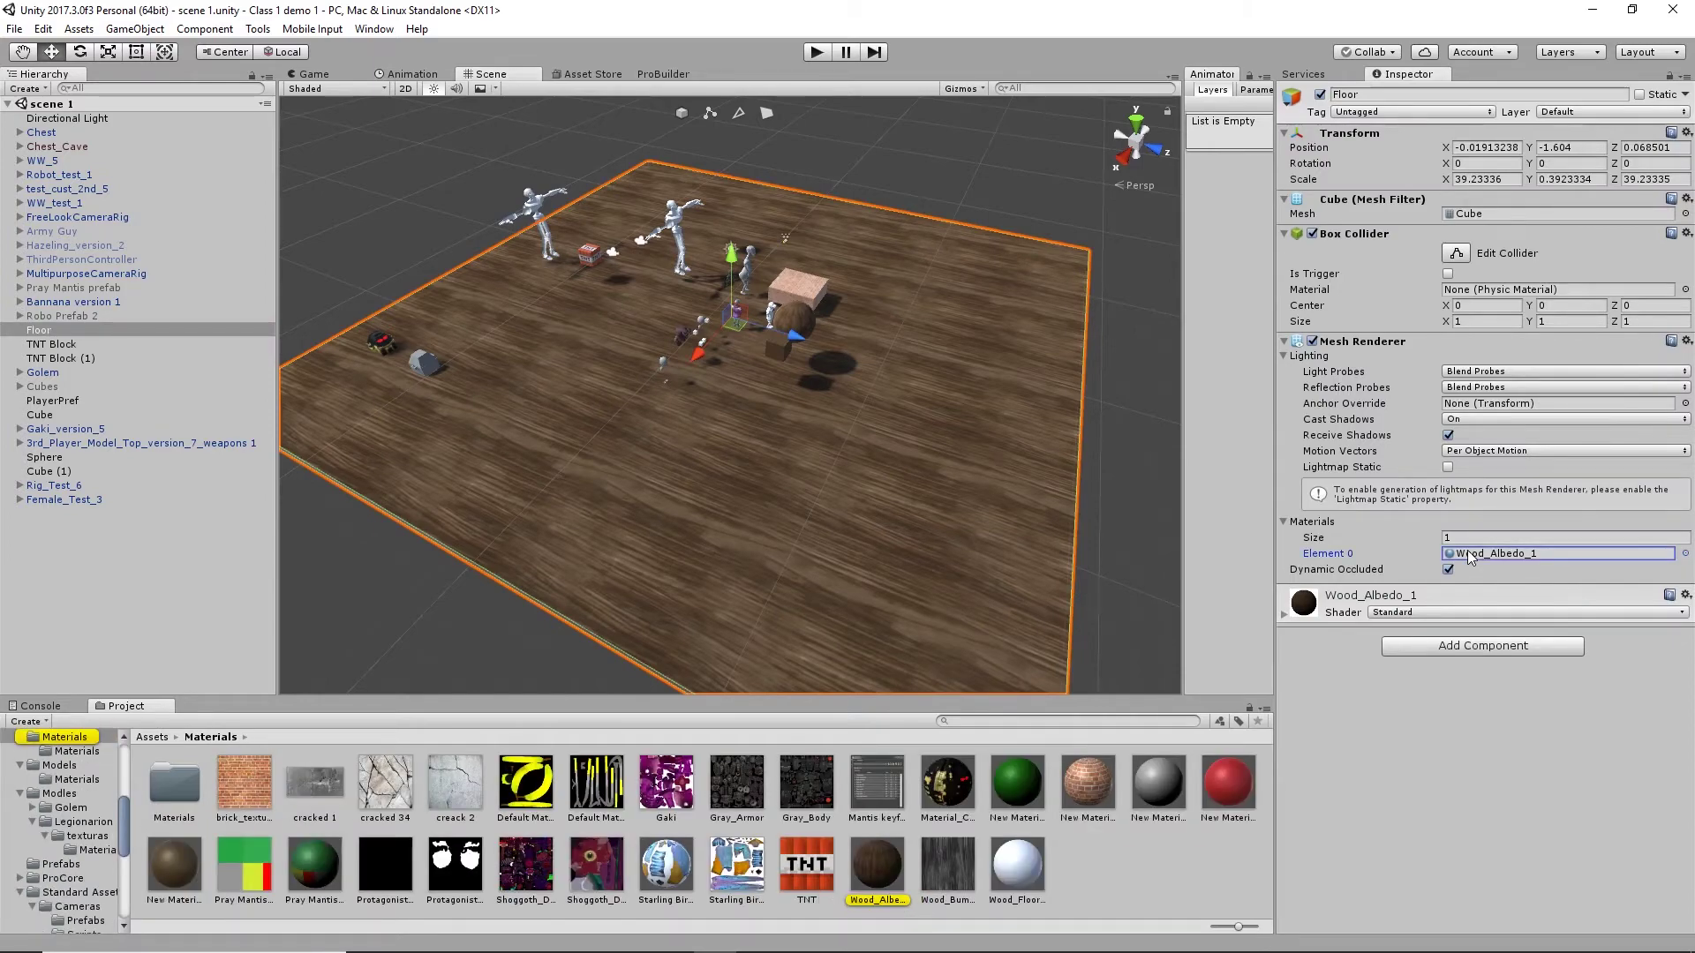
left_click(1685, 554)
left_click(1186, 330)
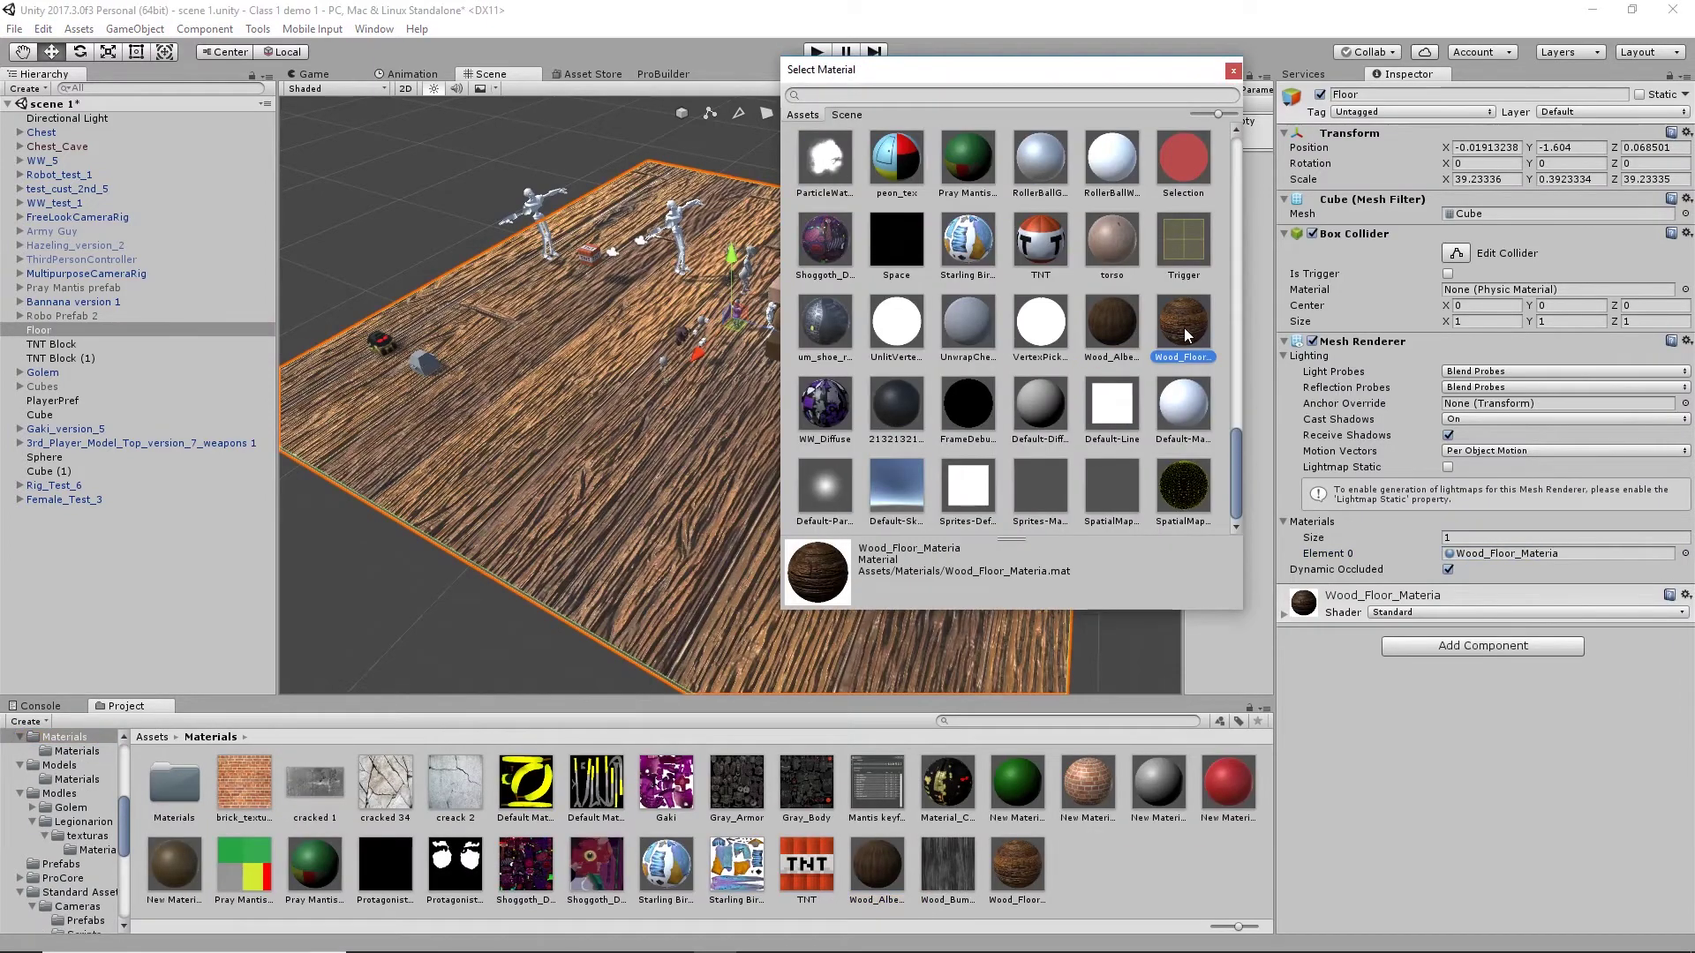
- Confirm Wood_Floor_Materia as the Floor's material and close the material picker
double_click(1185, 336)
scroll(773, 436, "up", 8)
left_click_drag(846, 393, 713, 675)
- Select the Wood_Floor_Materia asset and set its main maps tiling to 5 in X and 5 in Y
left_click(1032, 878)
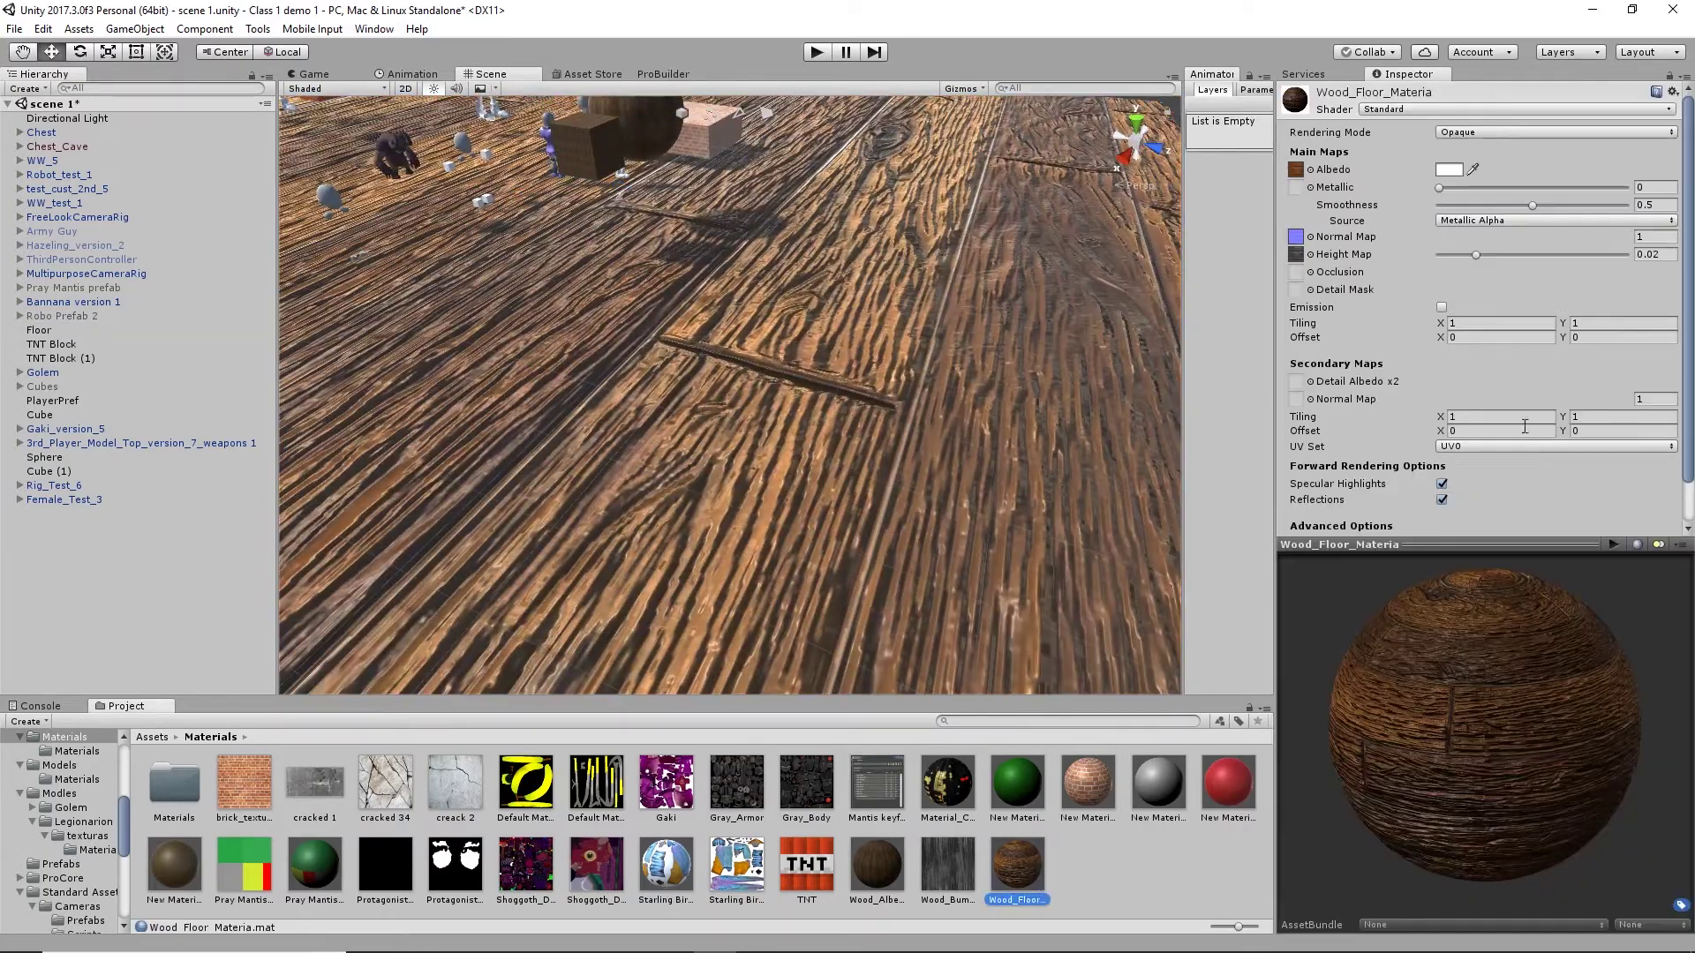
left_click(1473, 324)
type("5")
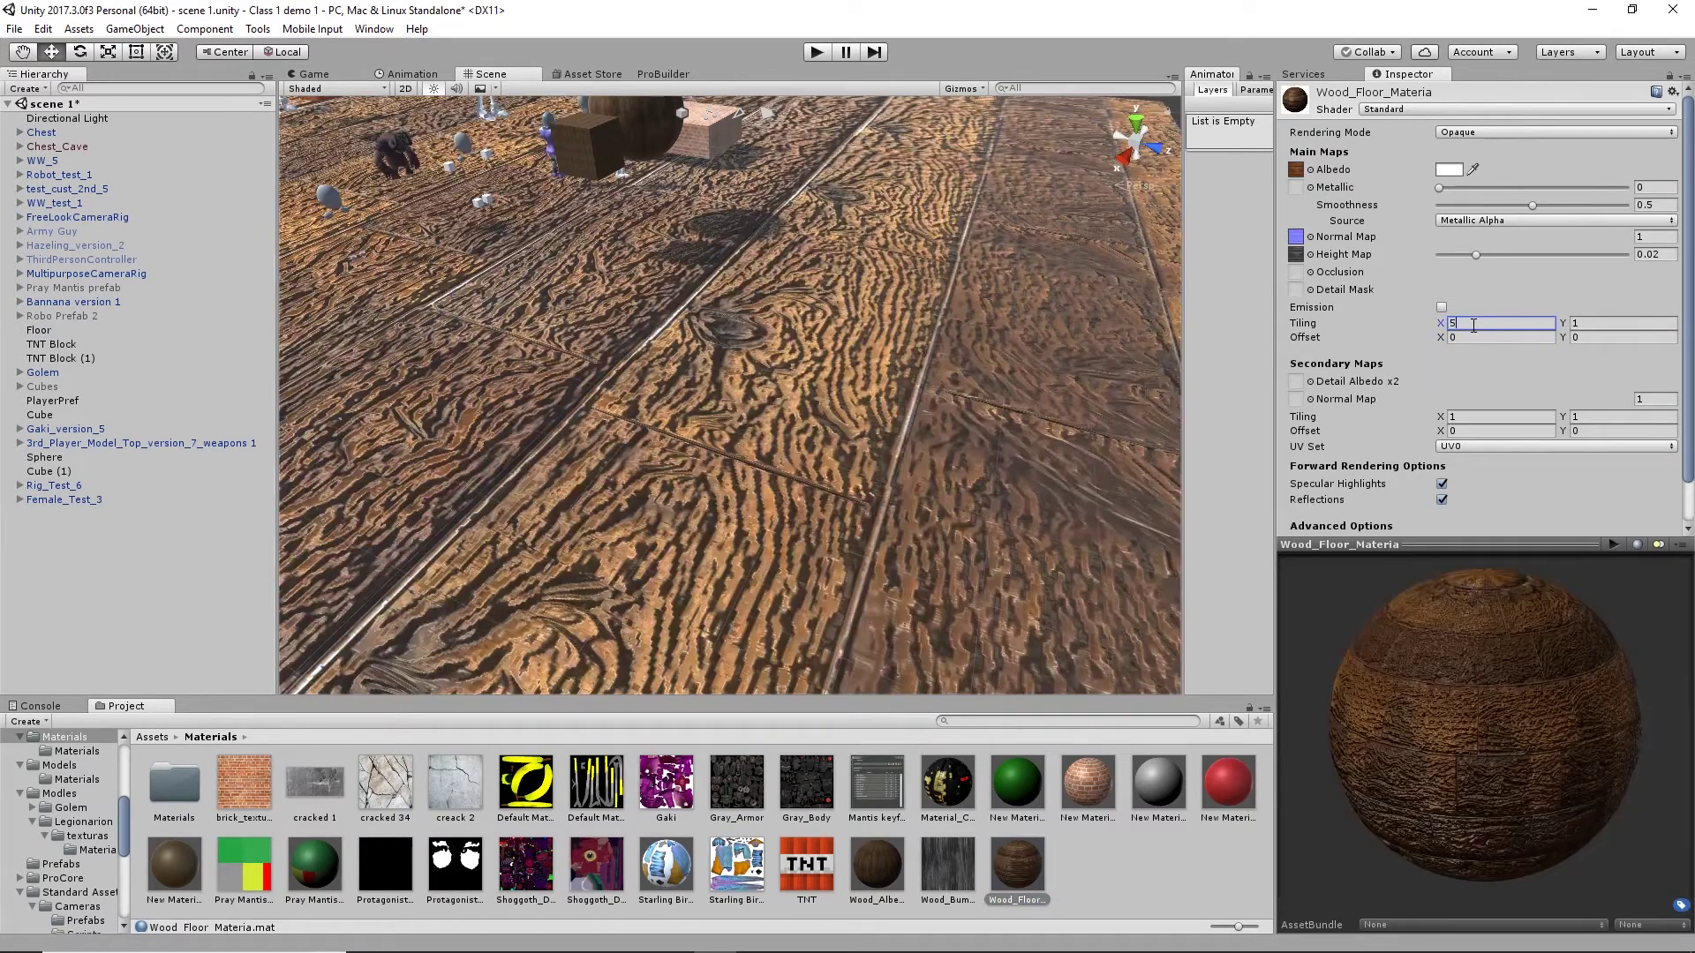
key("Tab")
type("5")
scroll(844, 397, "up", 3)
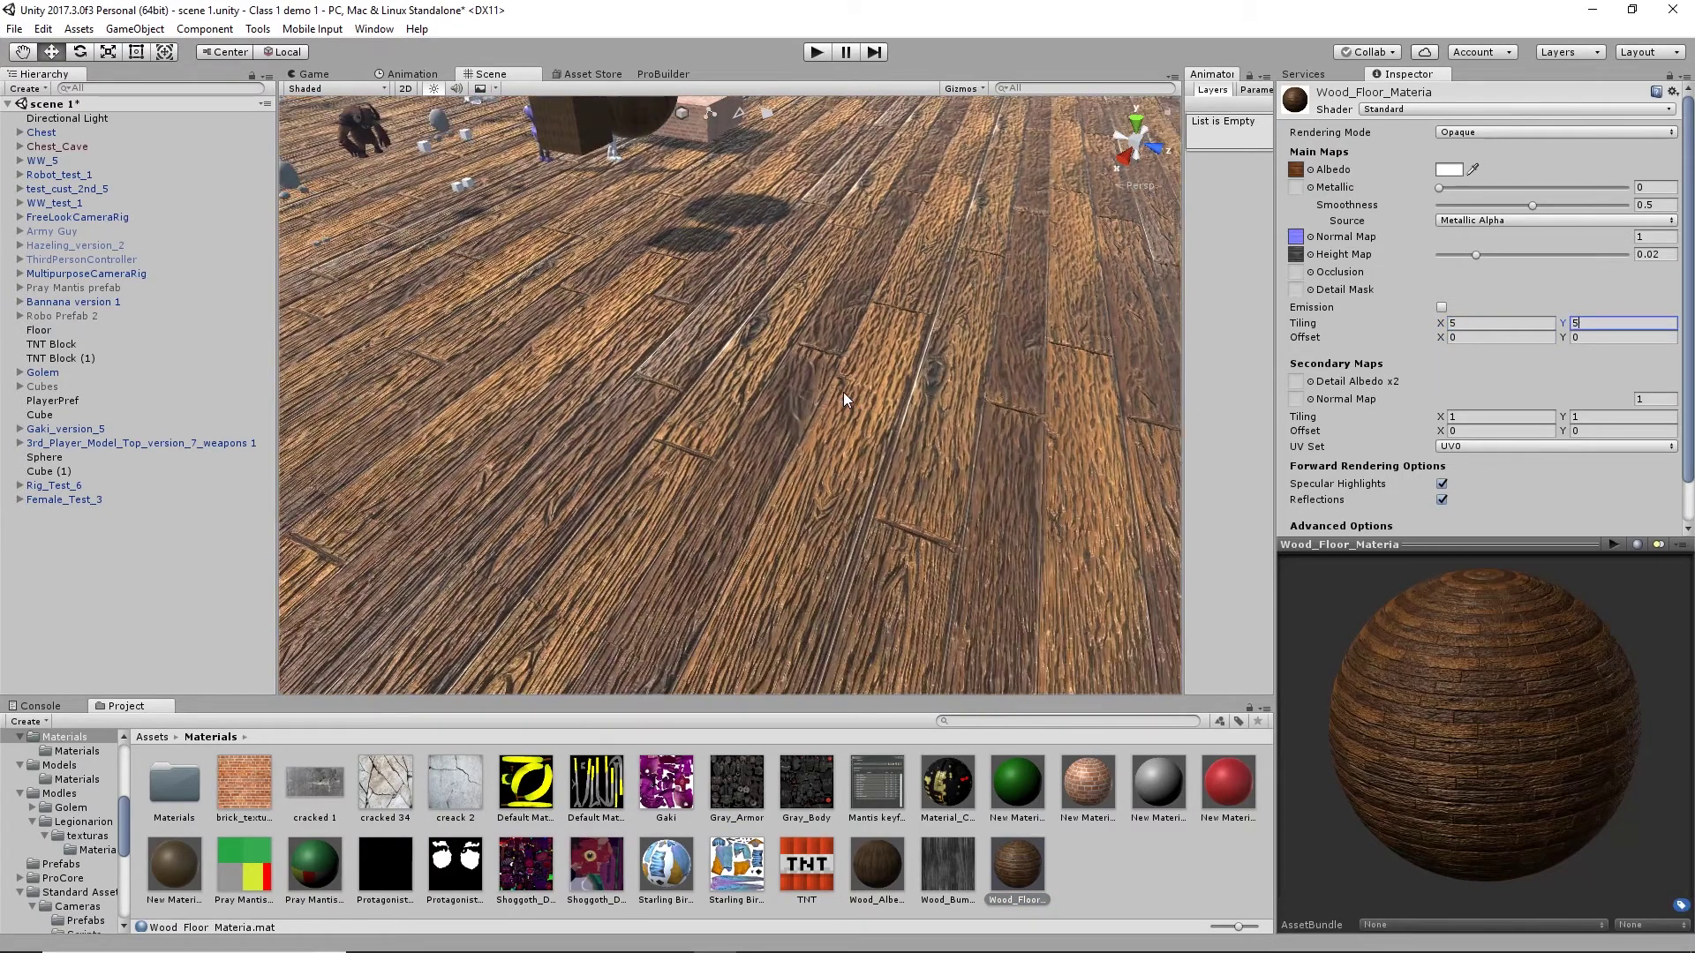
left_click_drag(846, 415, 922, 415, "alt")
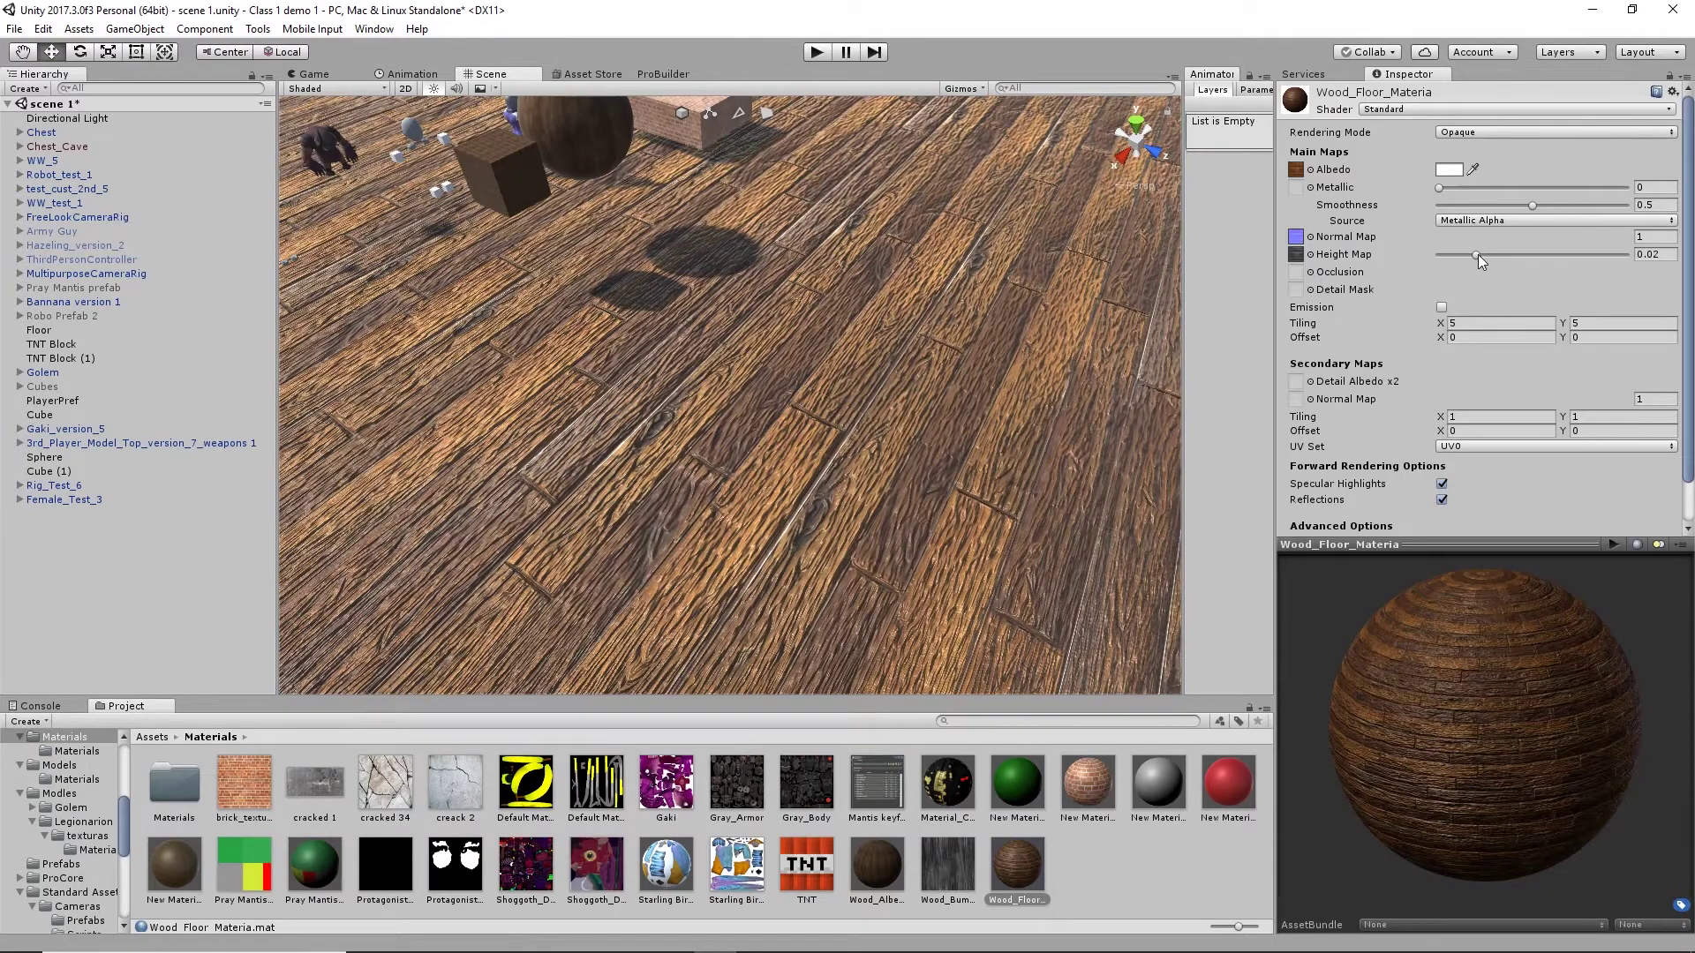
- Raise the wood floor material's Height Map strength to 0.0405, checking the effect on the floor planks
left_click_drag(1479, 255, 1531, 257)
scroll(903, 451, "down", 4)
mouse_move(903, 451)
left_mouse_down("alt")
mouse_move(938, 562)
mouse_move(922, 424)
left_mouse_up("alt")
scroll(931, 464, "up", 3)
mouse_move(1531, 256)
left_mouse_down()
mouse_move(1483, 256)
mouse_move(1527, 256)
left_mouse_up()
- Lower the wood floor material's Normal Map strength to 0.2
left_click(1664, 233)
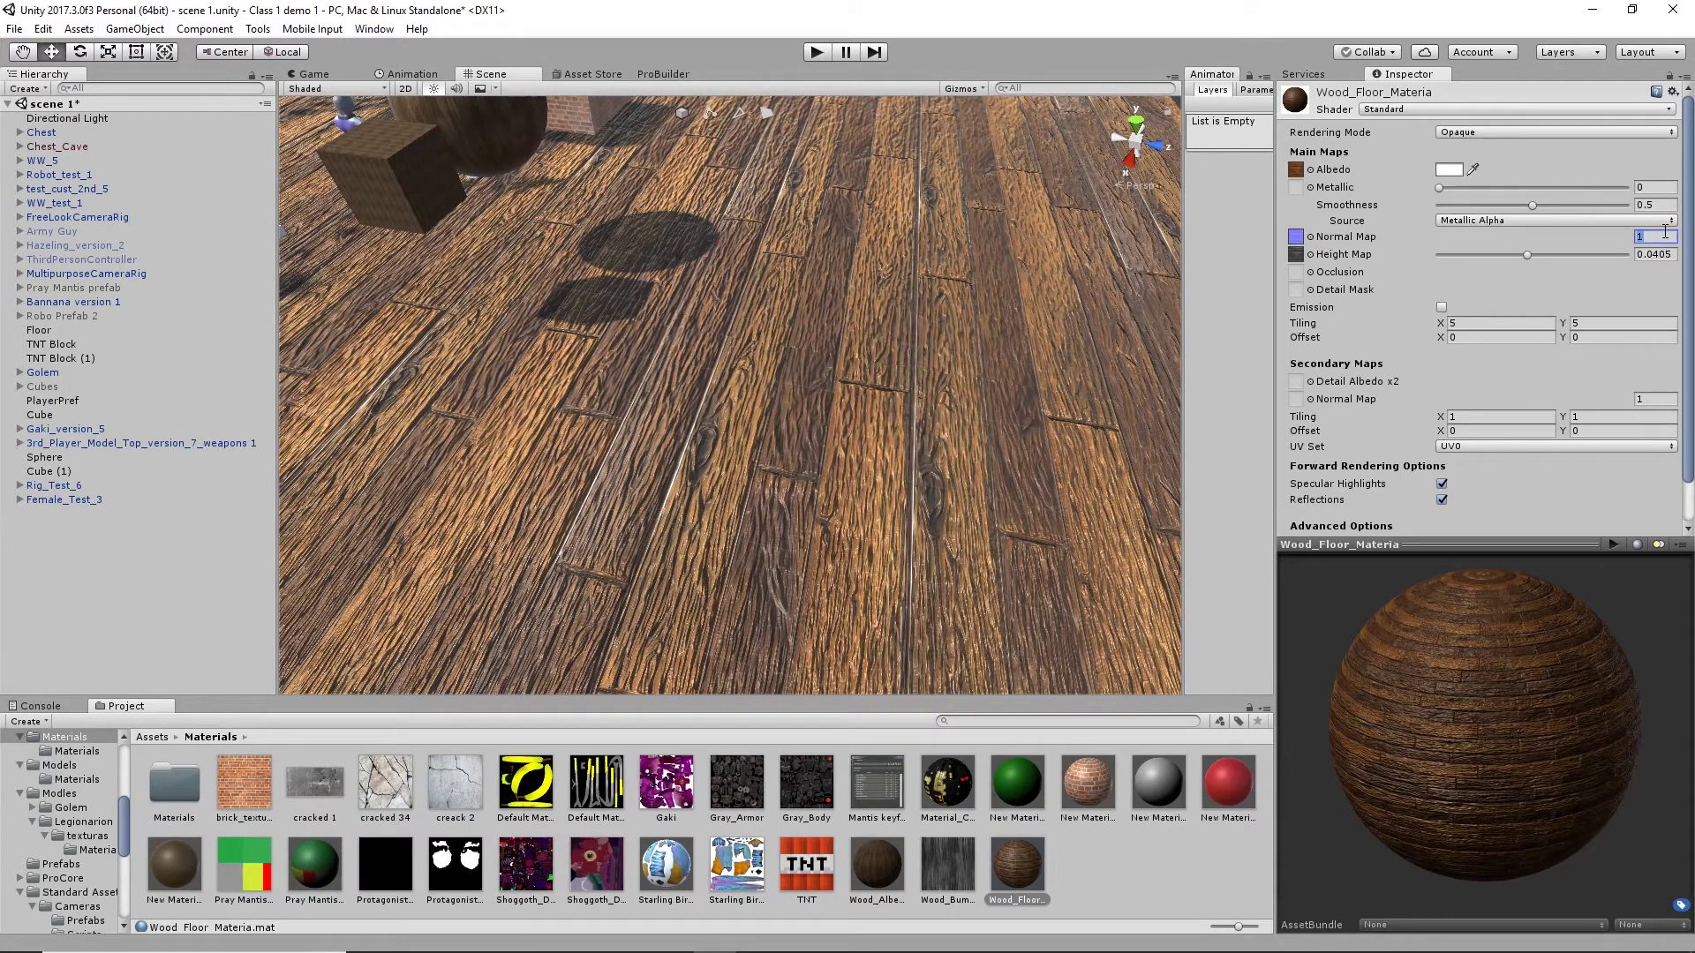
key("BackSpace")
type(".2")
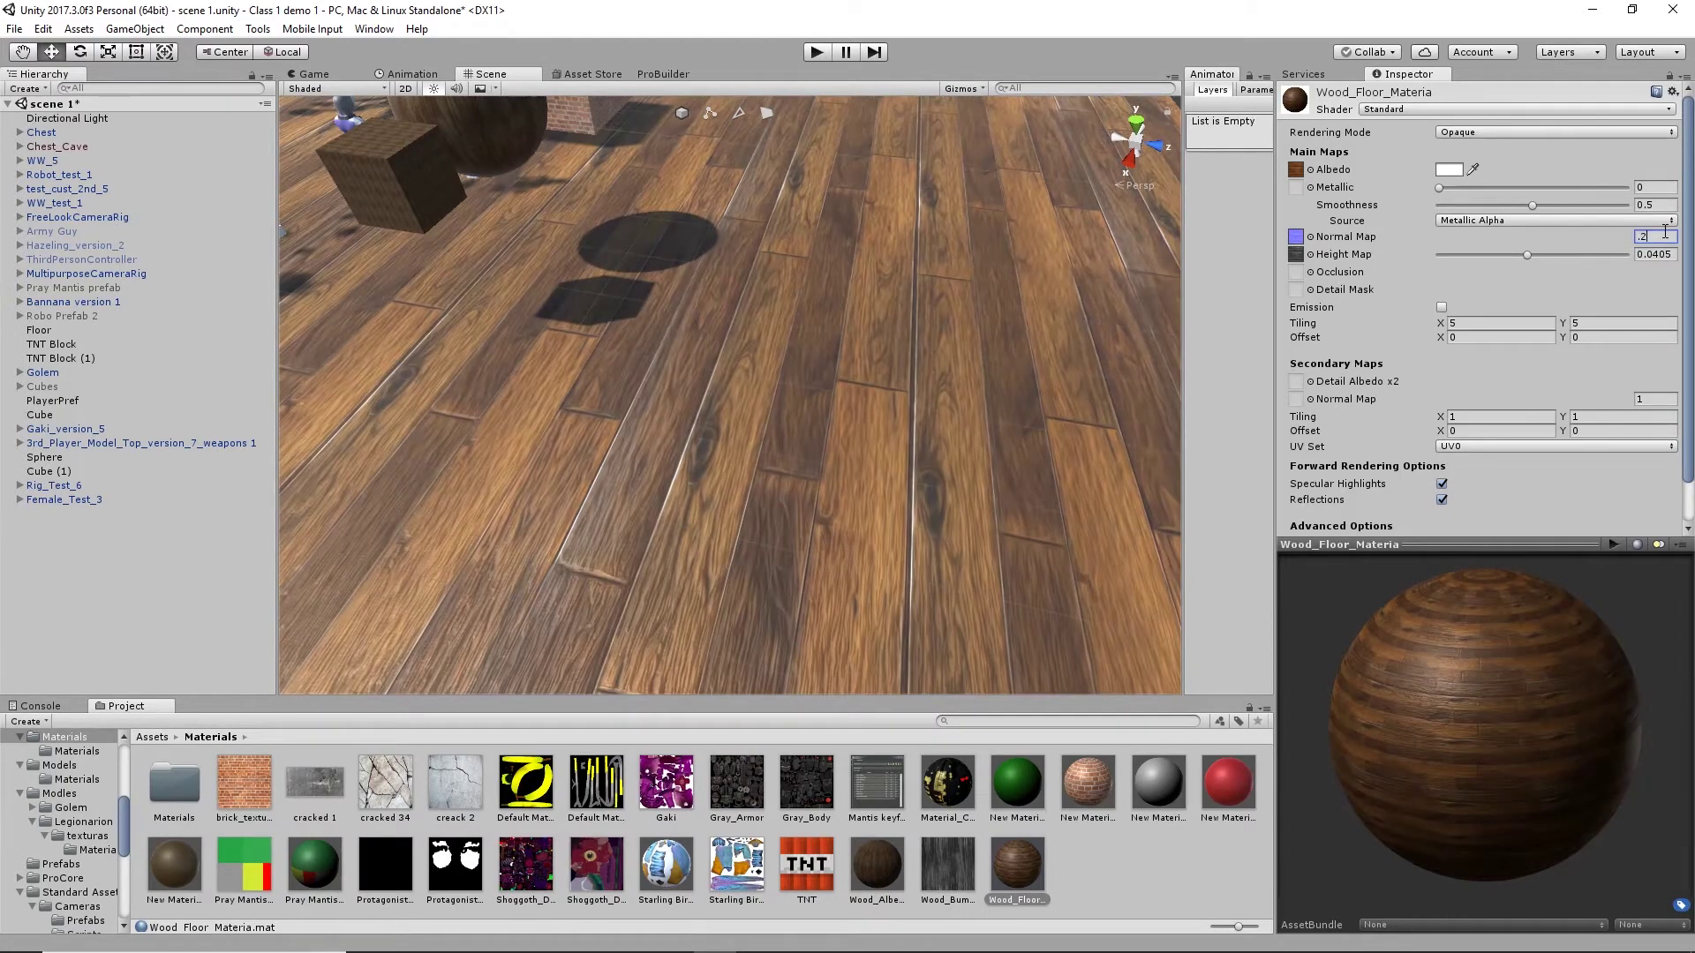
left_click_drag(925, 402, 872, 374)
- Reduce the wood floor material's Smoothness to 0 and inspect the floor from several distances and angles
left_click_drag(1534, 204, 1354, 225)
left_click_drag(795, 459, 477, 490)
scroll(674, 446, "down", 4)
scroll(674, 450, "down", 3)
left_click_drag(674, 450, 892, 408)
scroll(881, 394, "up", 3)
scroll(881, 397, "up", 2)
left_click_drag(940, 327, 821, 478)
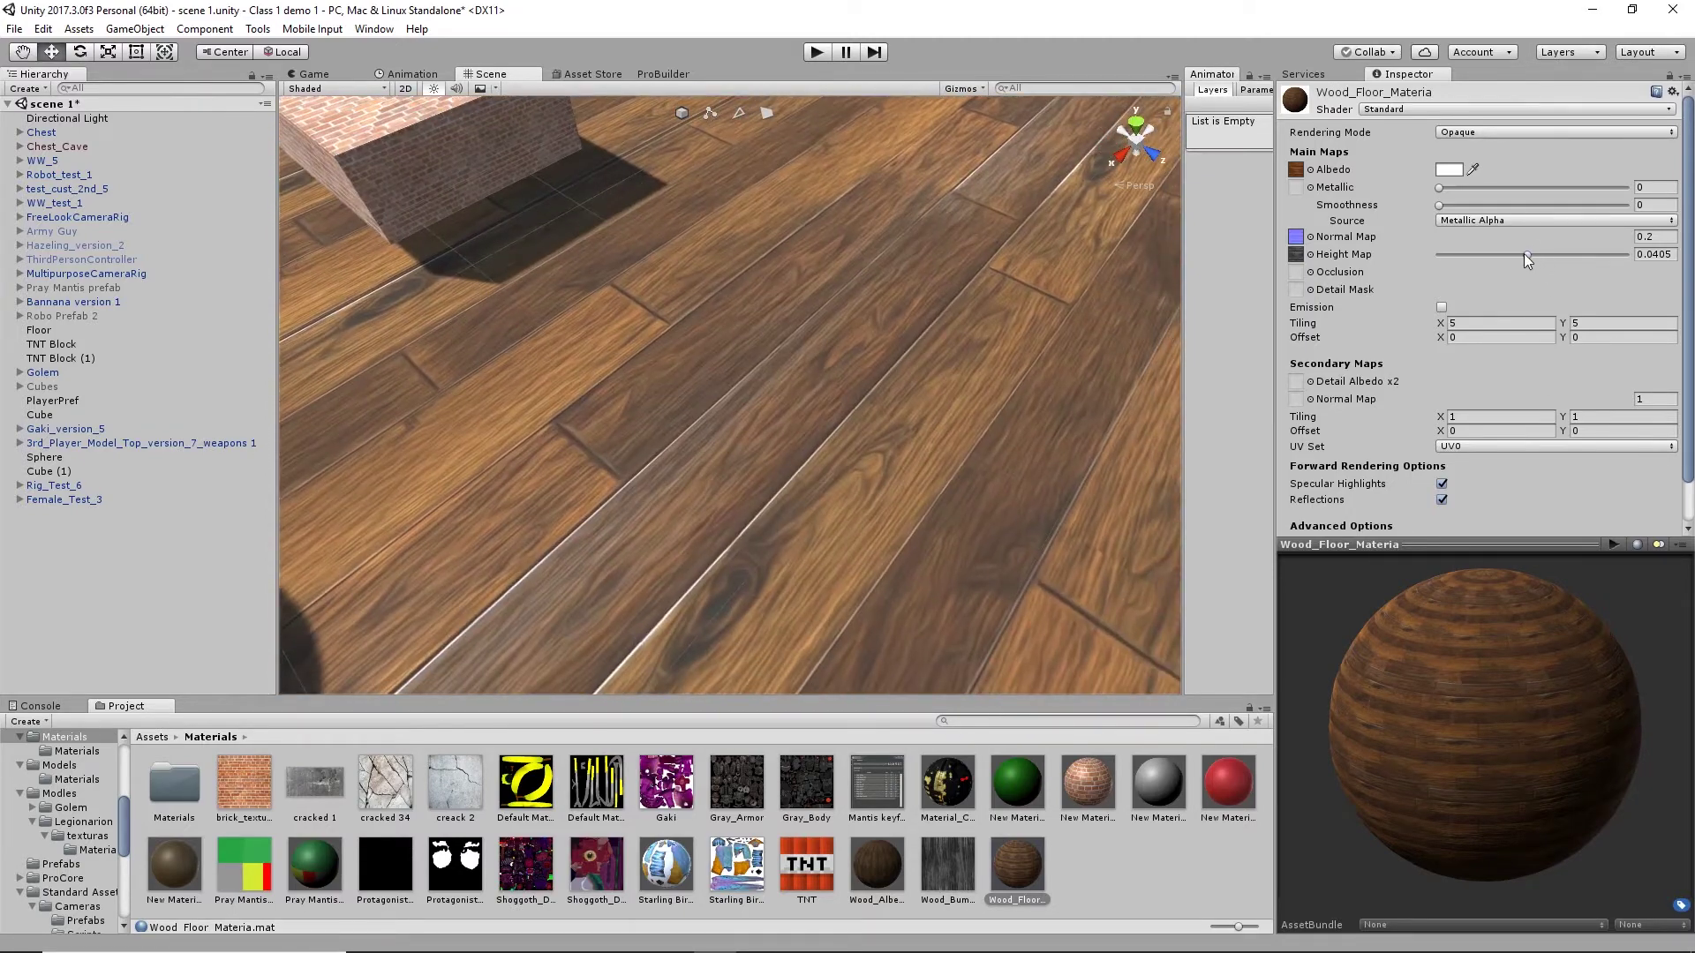
- Adjust the wood floor material's Height Map strength to 0.0584, keeping its Smoothness at 0
left_click_drag(1528, 256, 1651, 266)
left_click_drag(838, 371, 893, 417)
left_click_drag(1580, 254, 1568, 254)
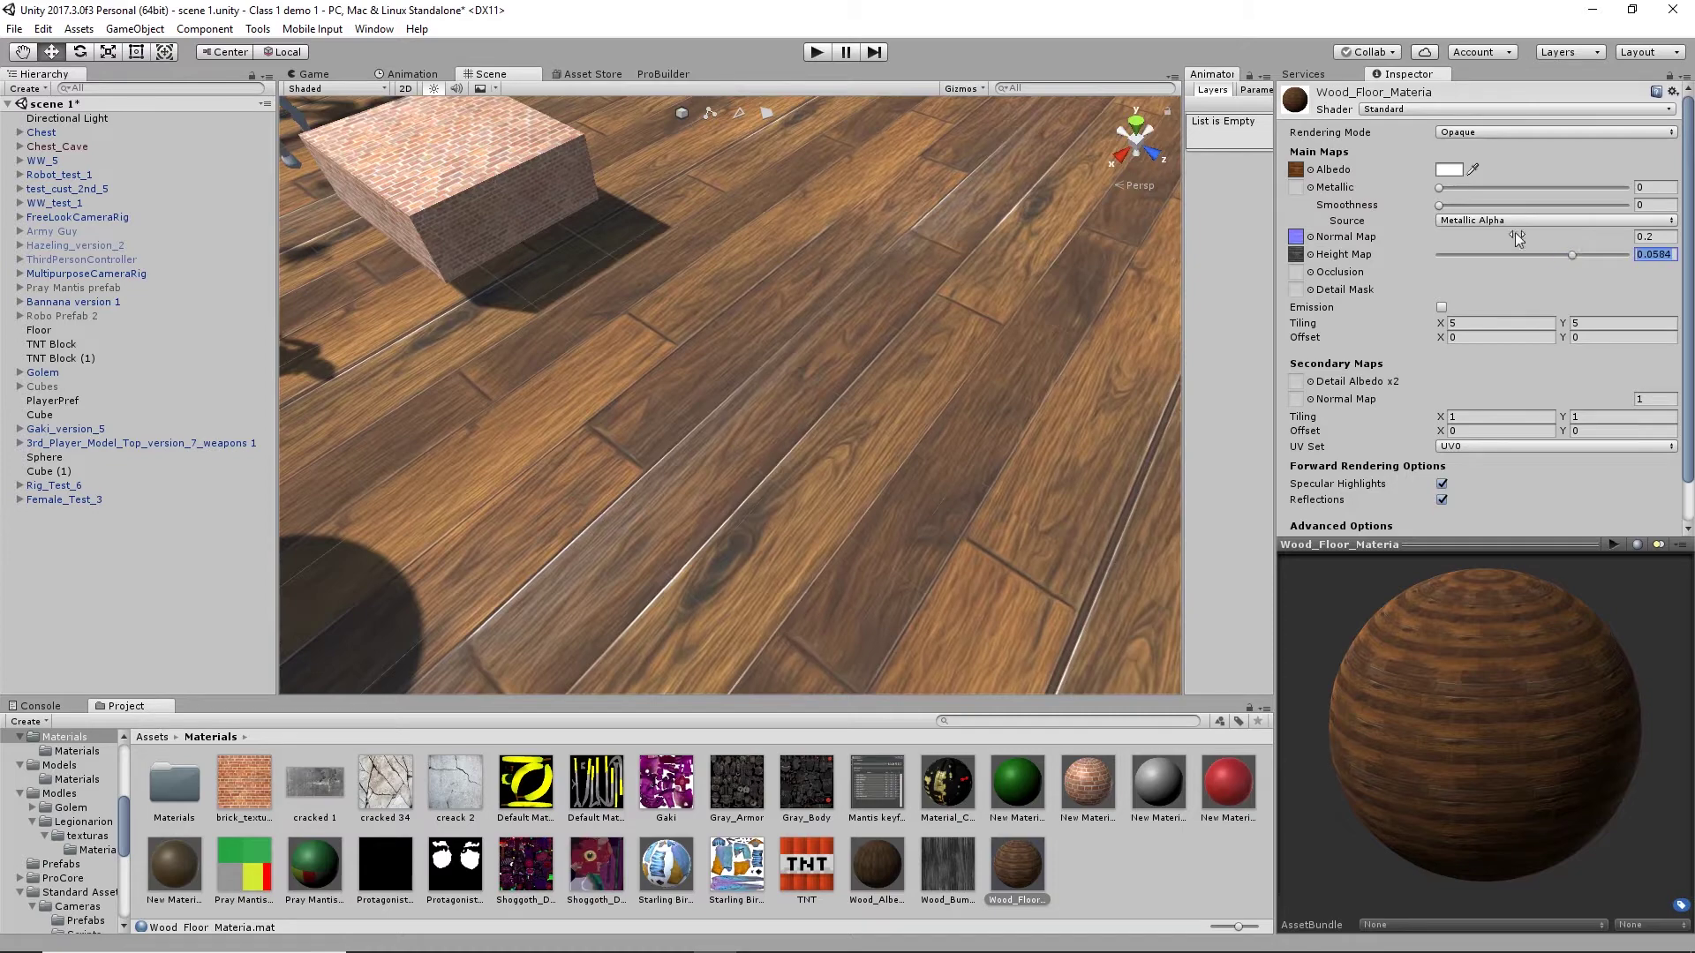
mouse_move(1442, 209)
left_mouse_down()
mouse_move(1512, 214)
mouse_move(1430, 212)
left_mouse_up()
scroll(861, 436, "down", 4)
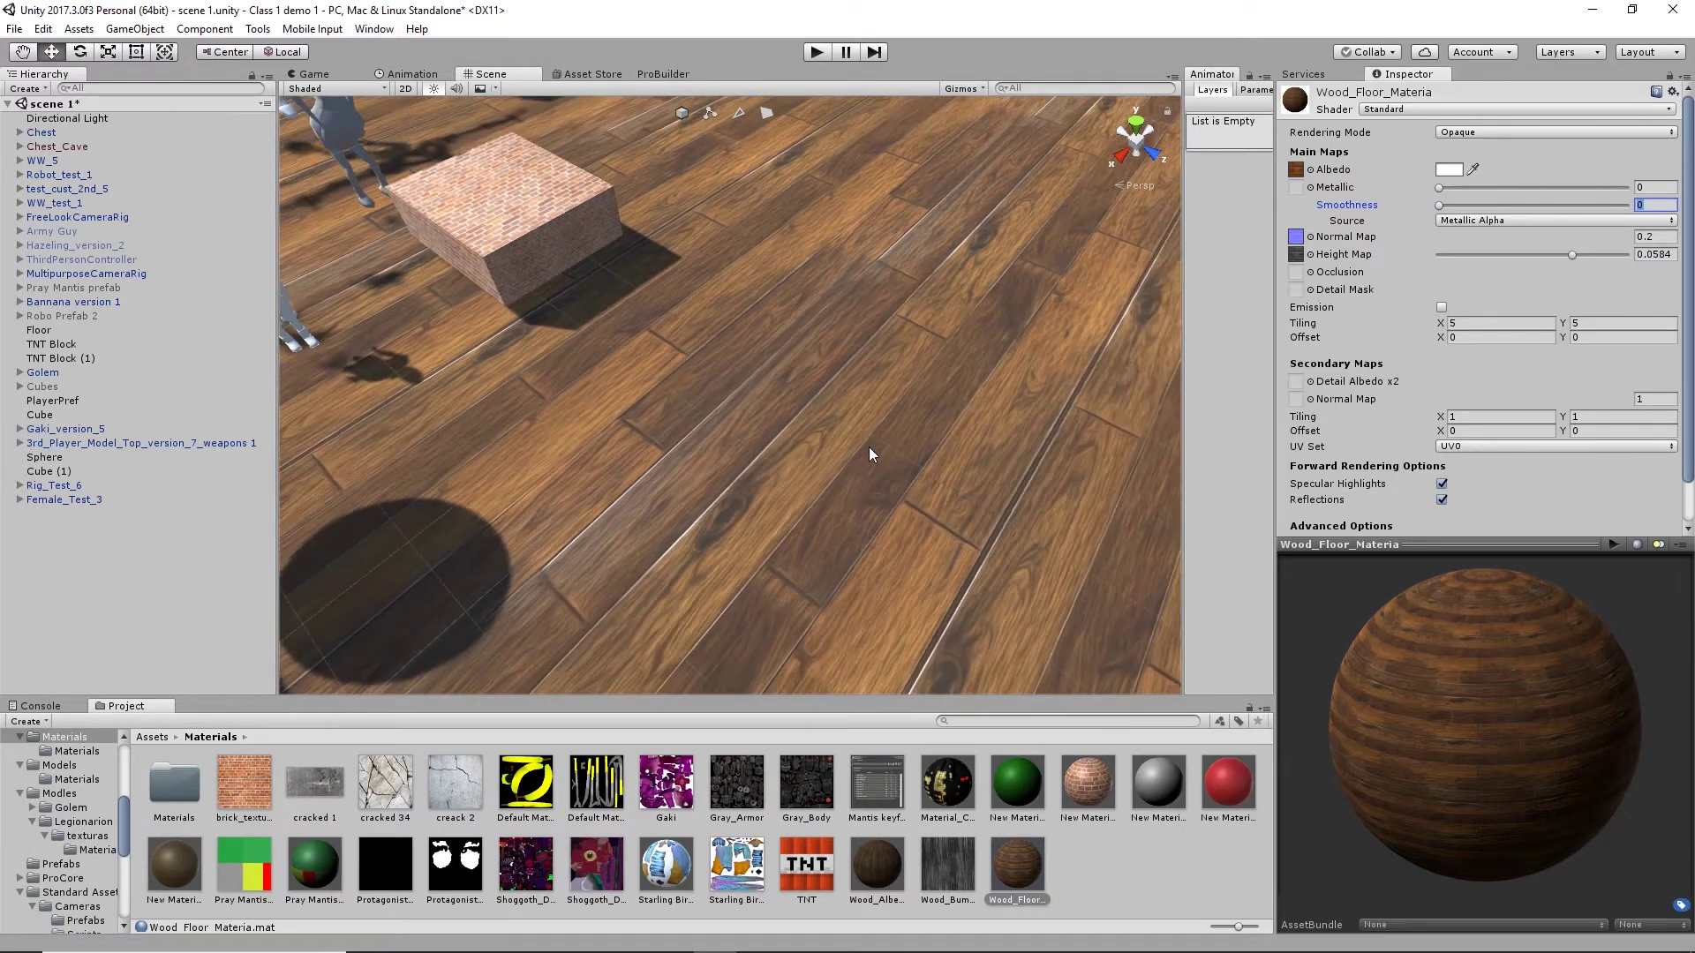
left_click_drag(868, 447, 878, 441)
- Turn off the material's Specular Highlights, and switch Reflections off and back on to compare the look
left_click(1441, 483)
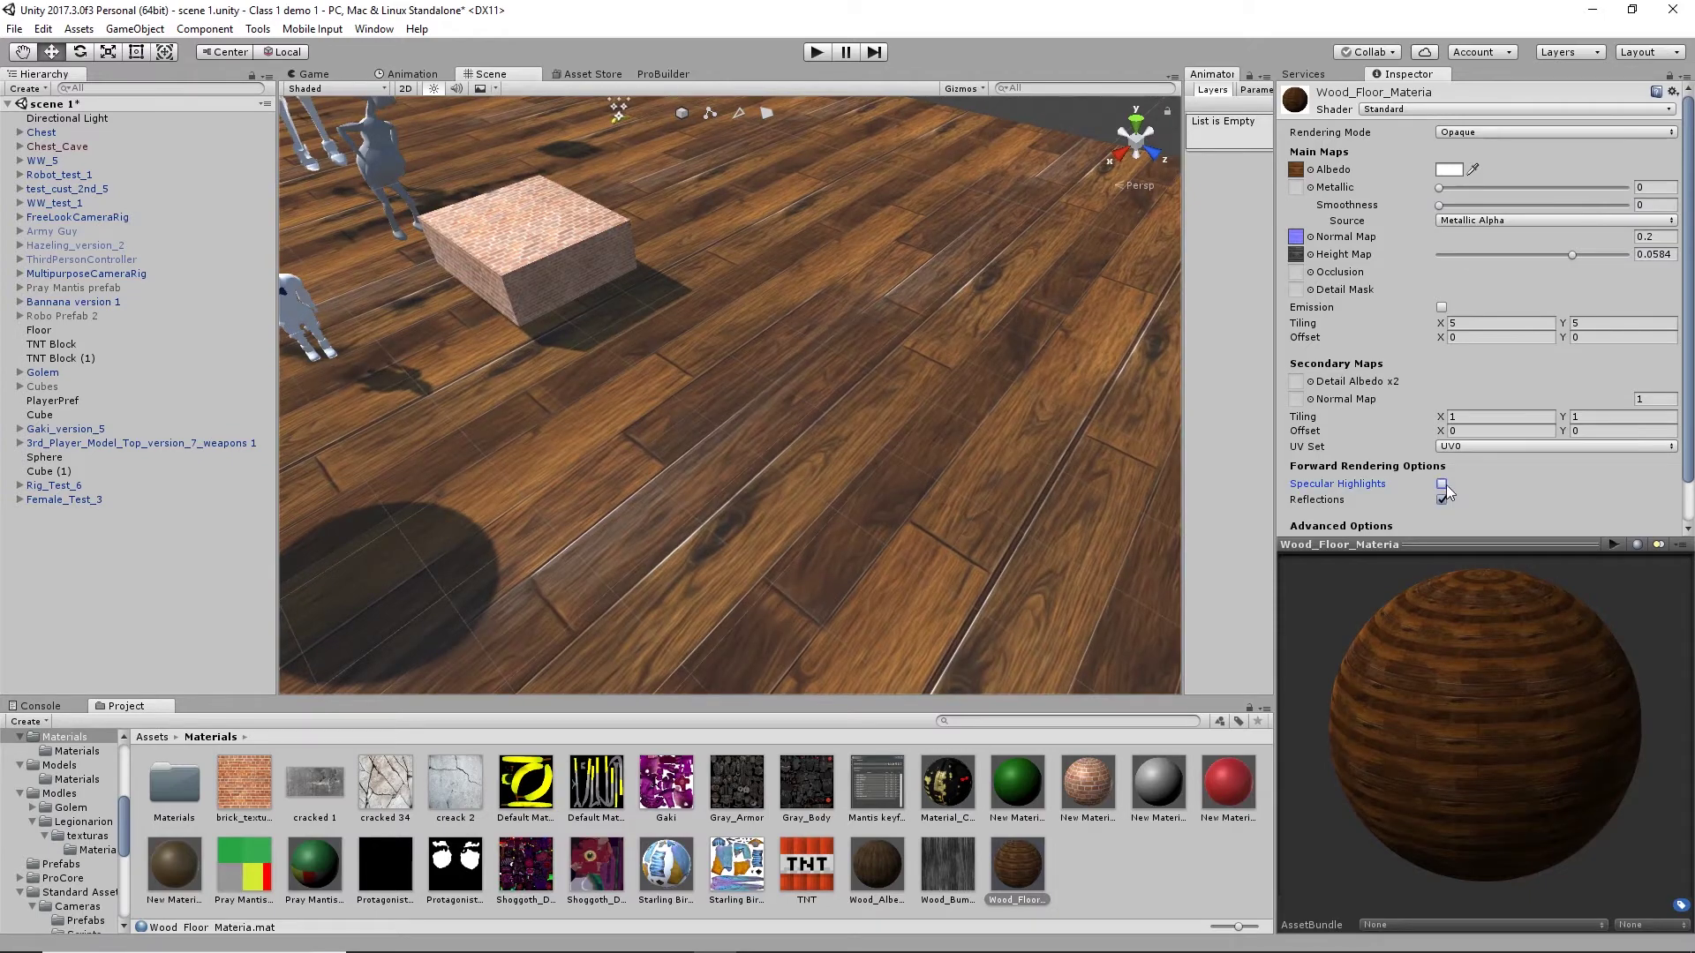
left_click(1442, 498)
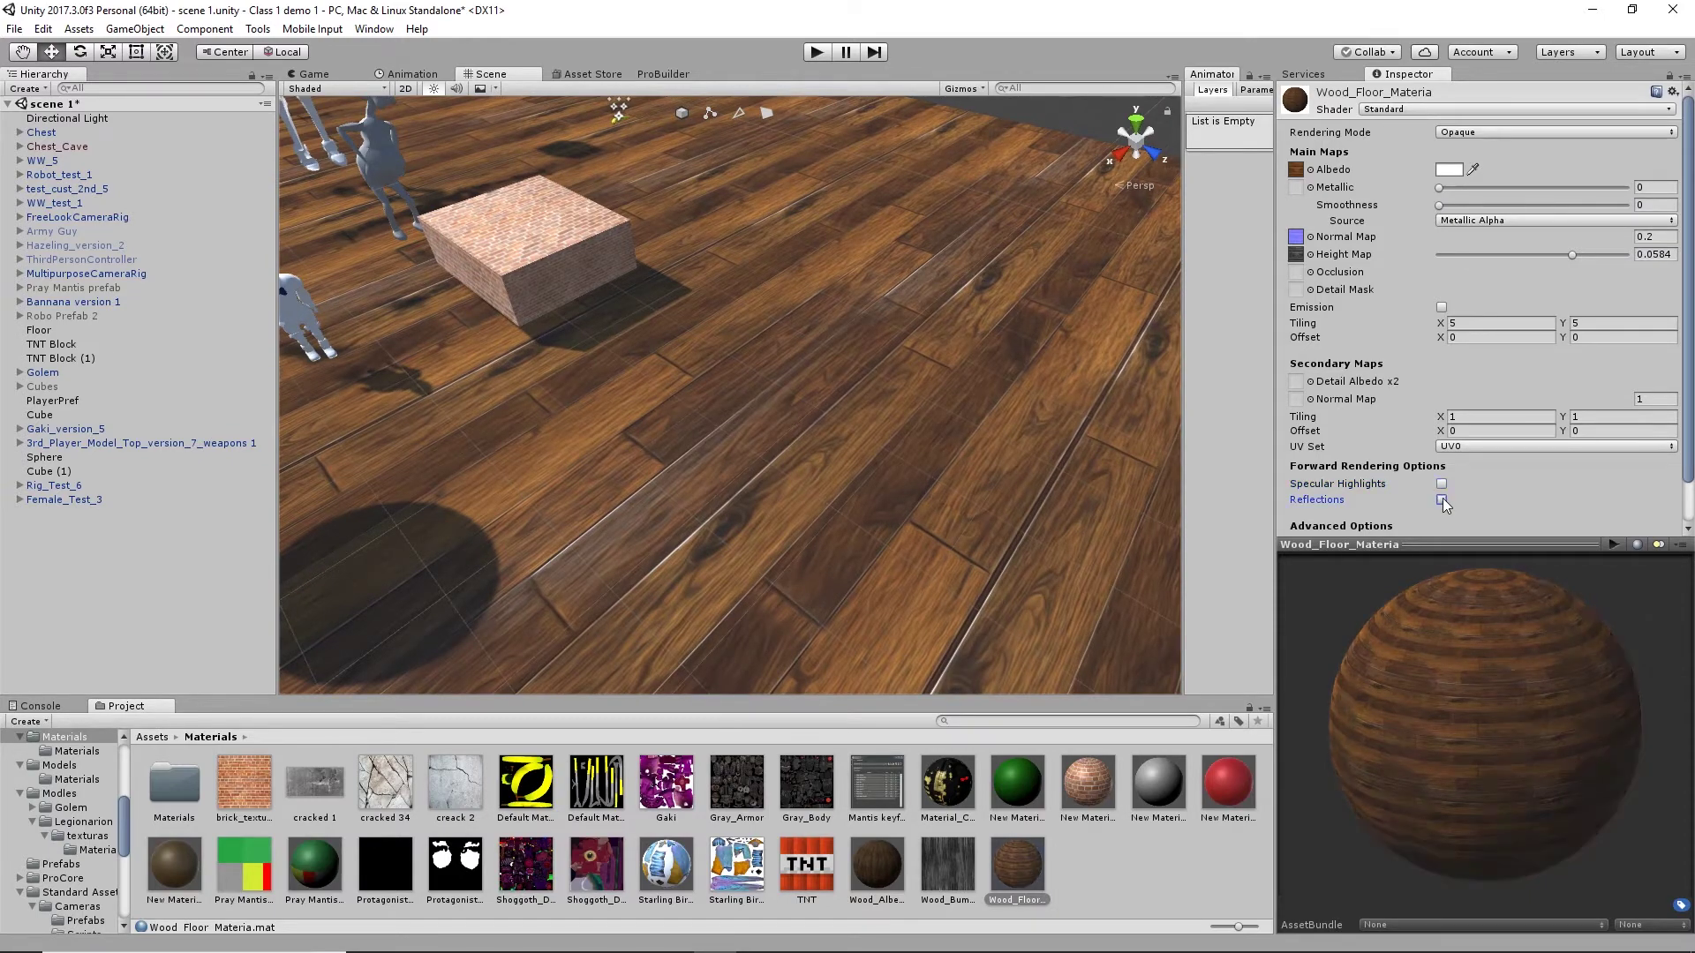
left_click(1443, 499)
scroll(784, 511, "down", 2)
mouse_move(784, 511)
left_mouse_down()
mouse_move(829, 408)
mouse_move(401, 344)
mouse_move(564, 439)
mouse_move(892, 504)
mouse_move(711, 367)
mouse_move(809, 410)
mouse_move(752, 345)
mouse_move(786, 537)
left_mouse_up()
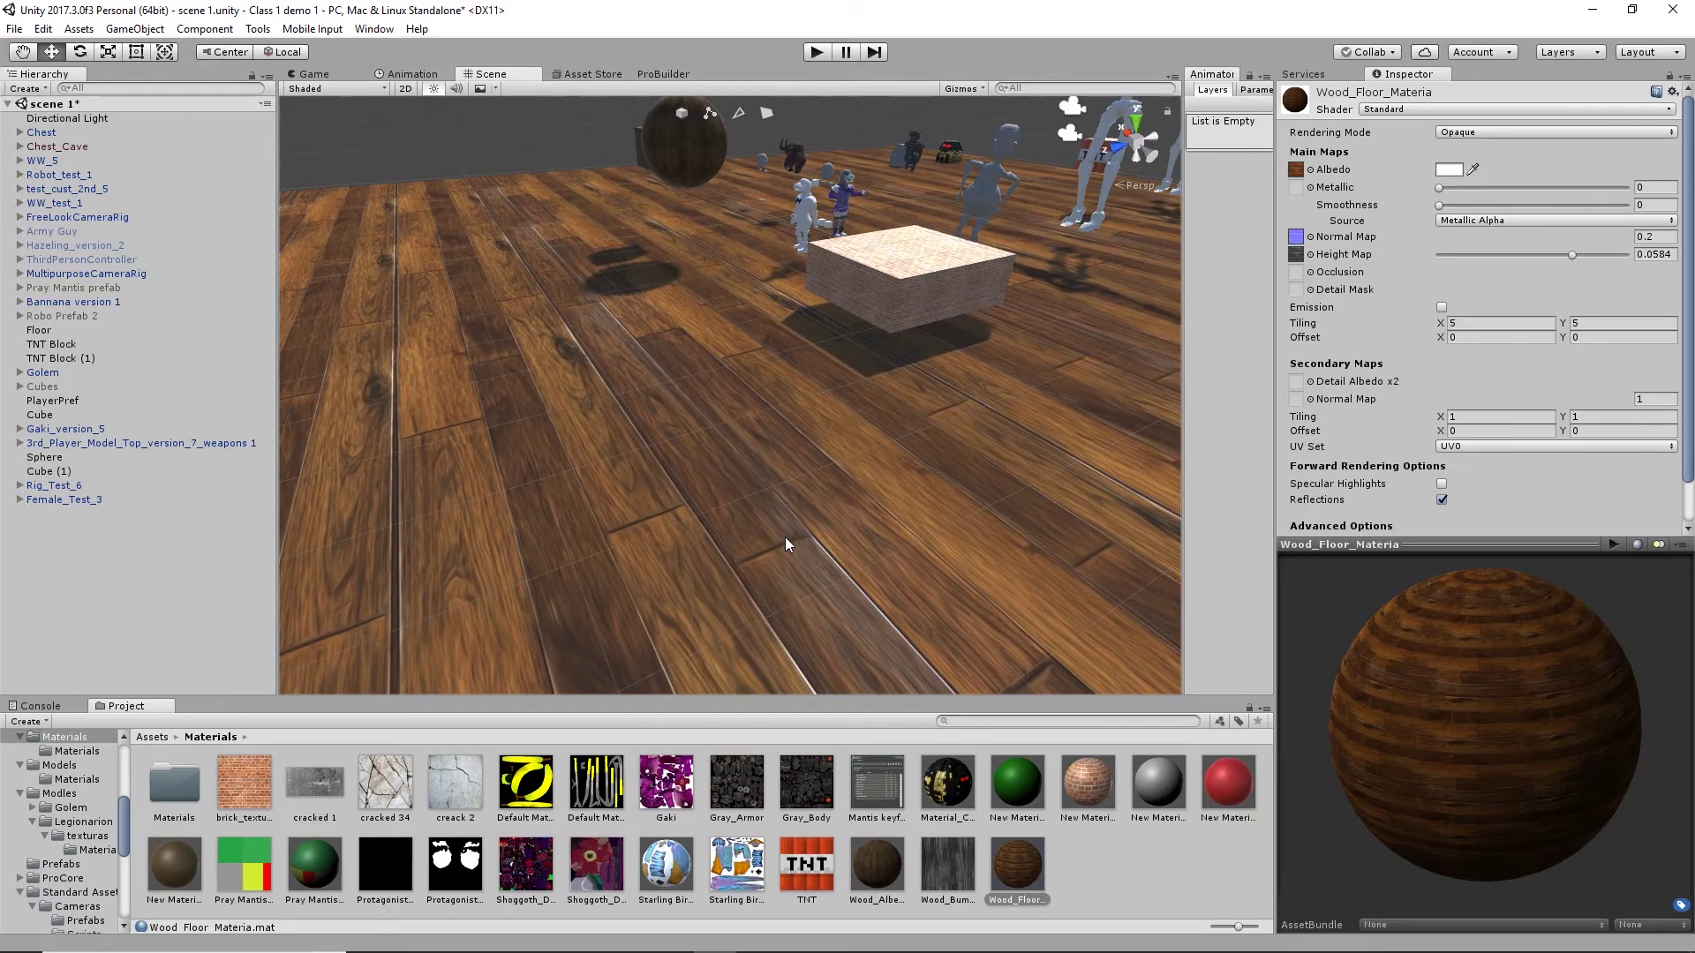
scroll(897, 484, "up", 2)
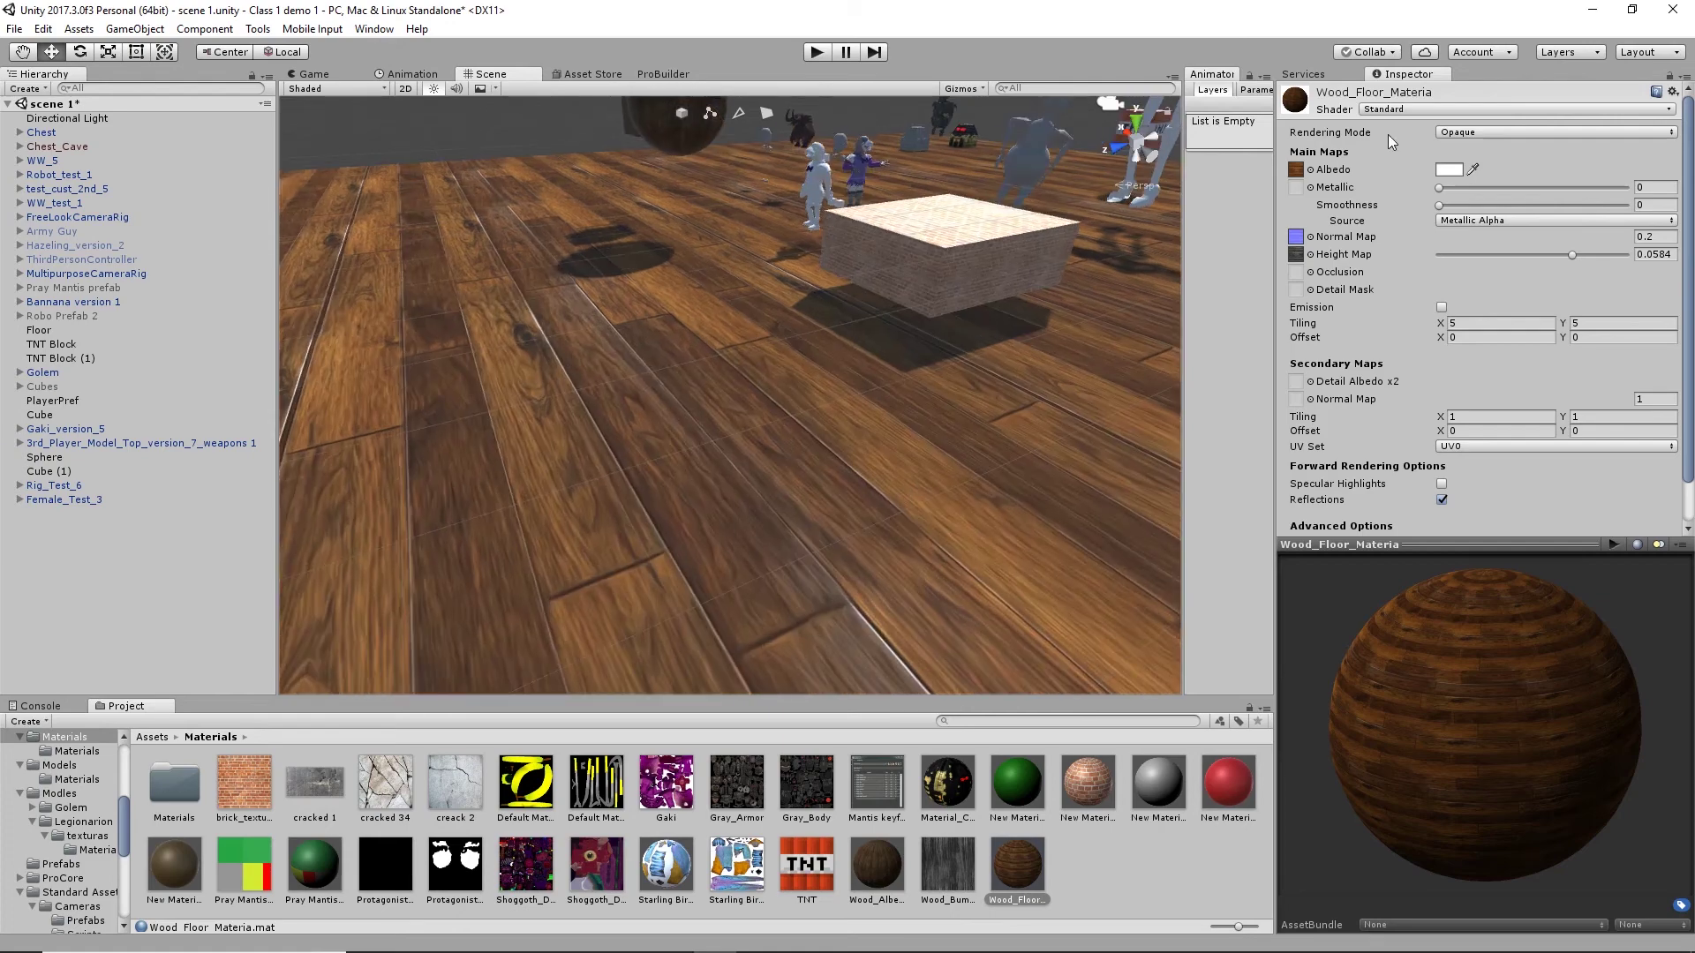
left_click(637, 936)
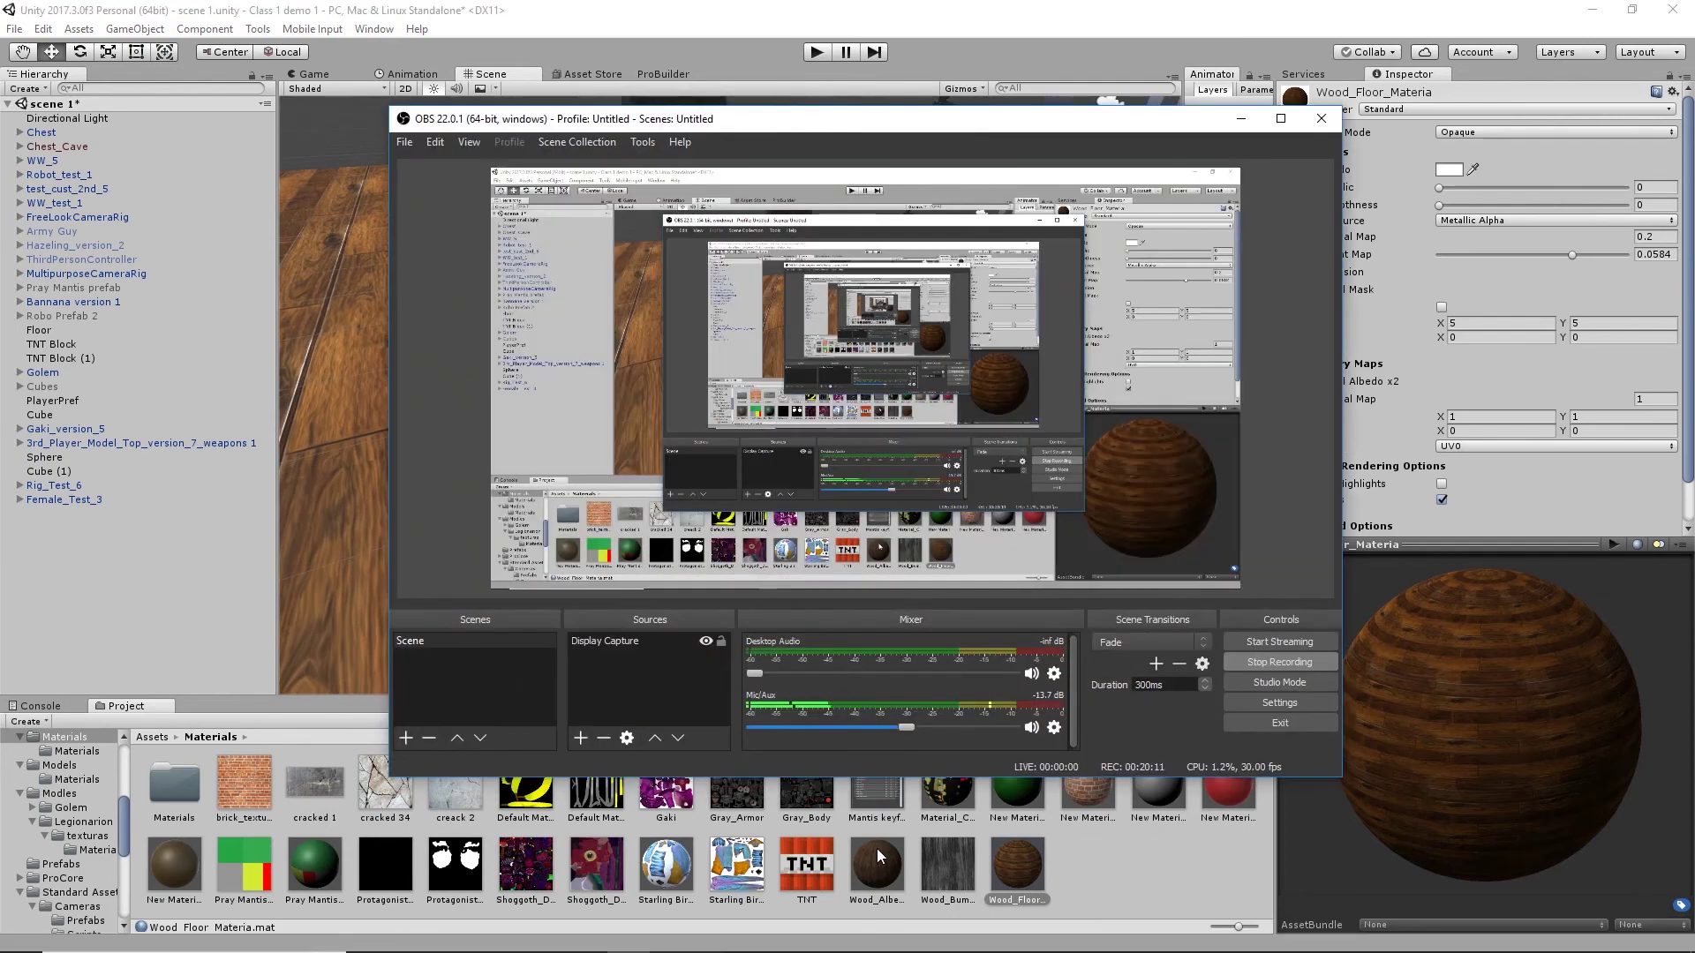